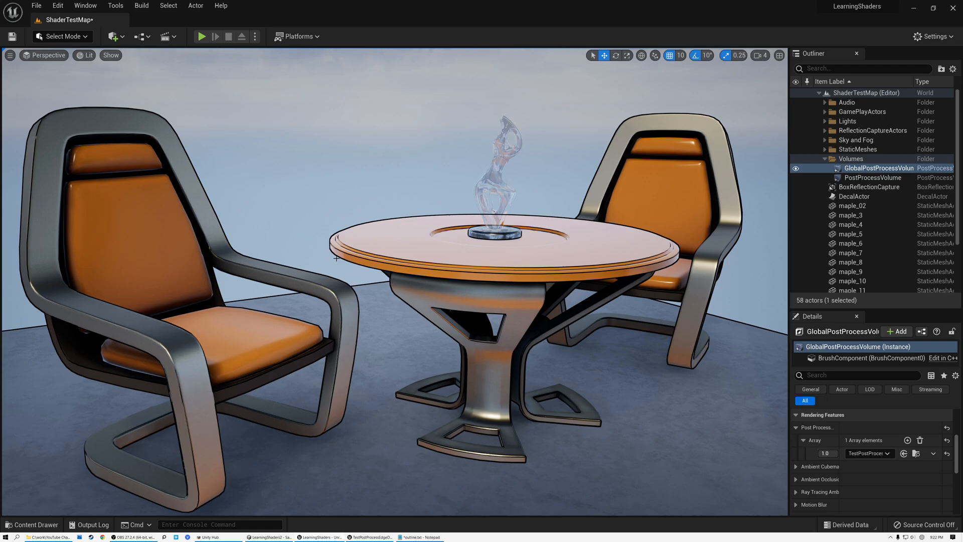
Create a new material named TestPostProcessDetectEdges in the StarterContent Materials folder
{"action": "left_click", "coordinate": [32, 525]}
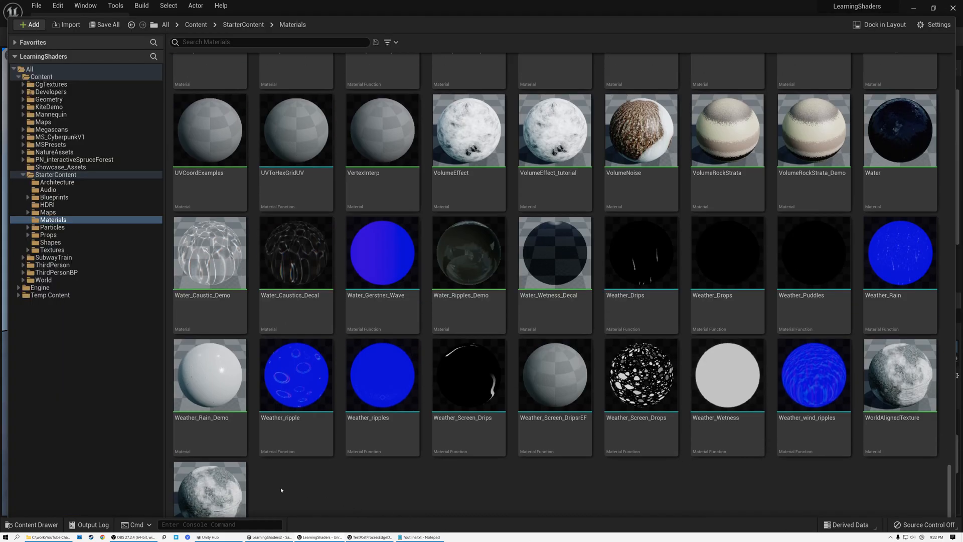
{"action": "right_click", "coordinate": [281, 491]}
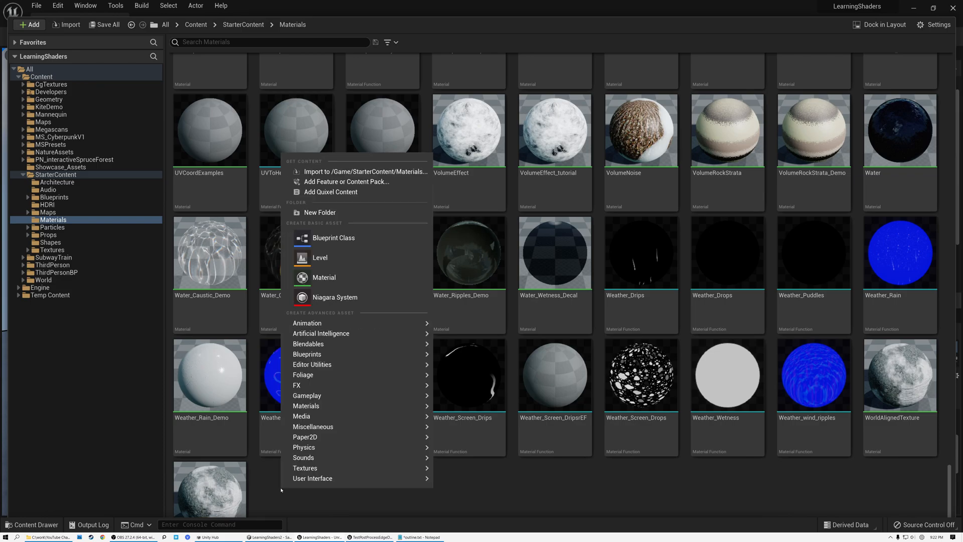
{"action": "left_click", "coordinate": [326, 279]}
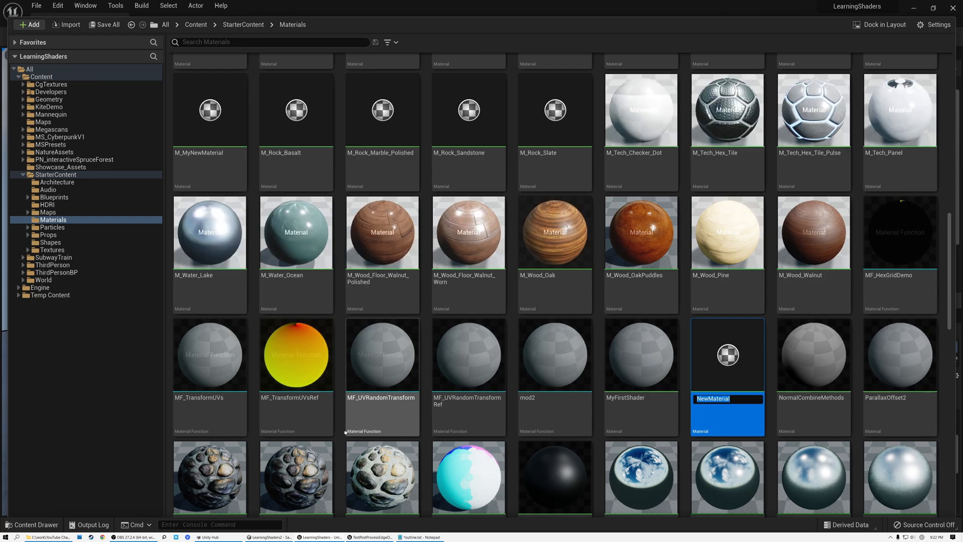
{"action": "type", "text": "T"}
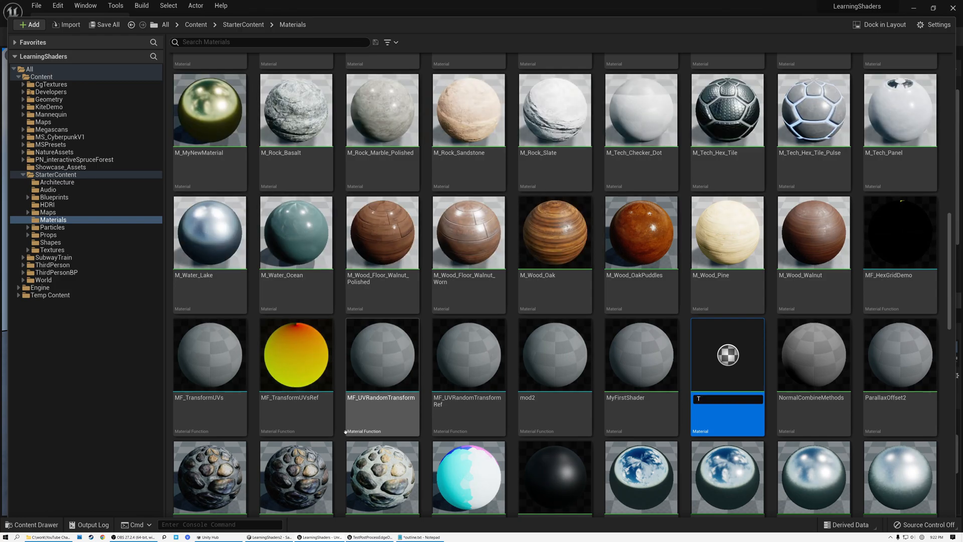
{"action": "type", "text": "estPostProcess"}
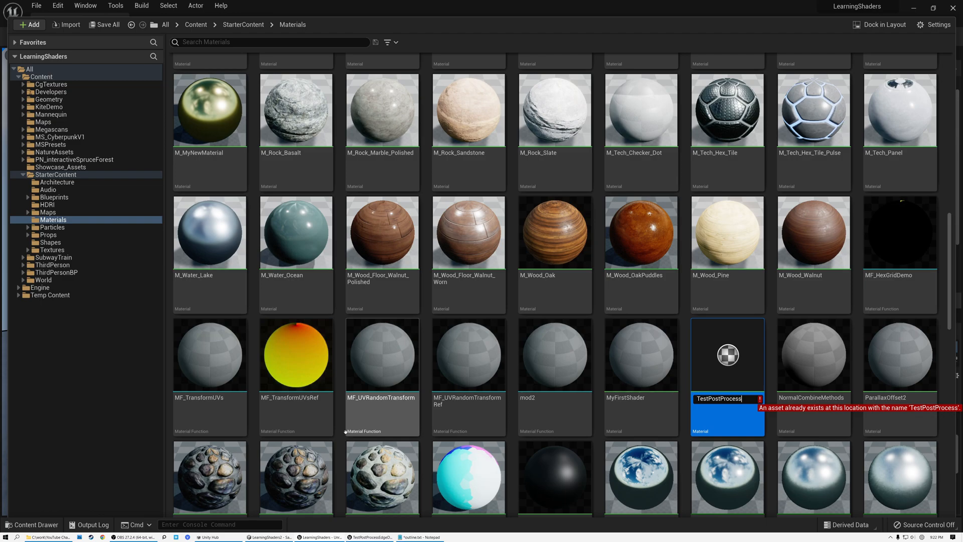
{"action": "type", "text": "DetectEdges"}
{"action": "key", "text": "Return"}
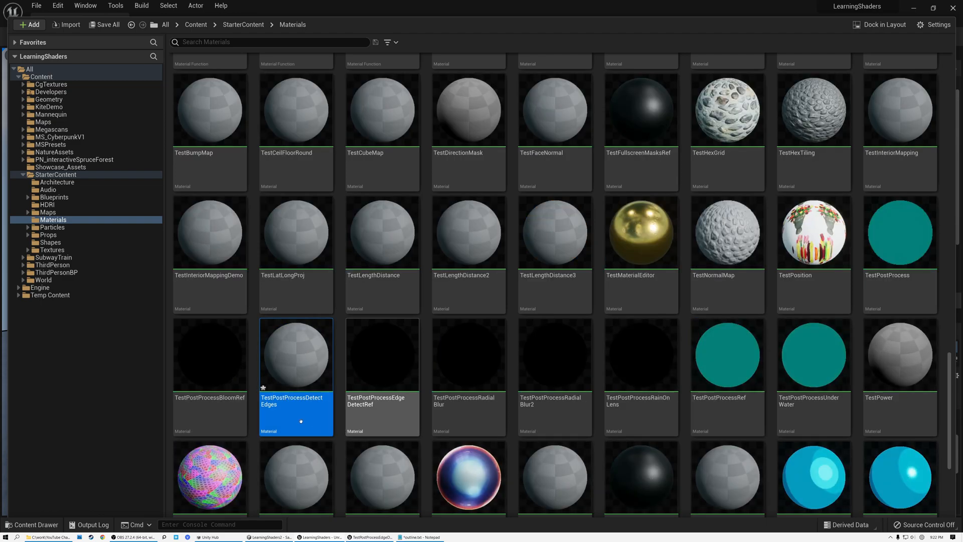
Open TestPostProcessDetectEdges, dock its editor beside the level tab, and set the material domain to Post Process
{"action": "double_click", "coordinate": [301, 422]}
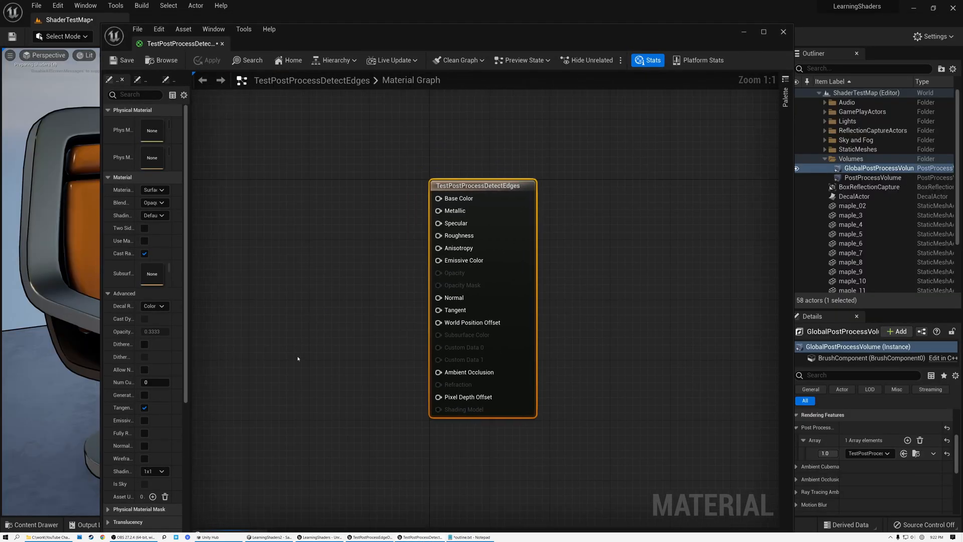
{"action": "left_click_drag", "start_coordinate": [176, 43], "coordinate": [175, 24]}
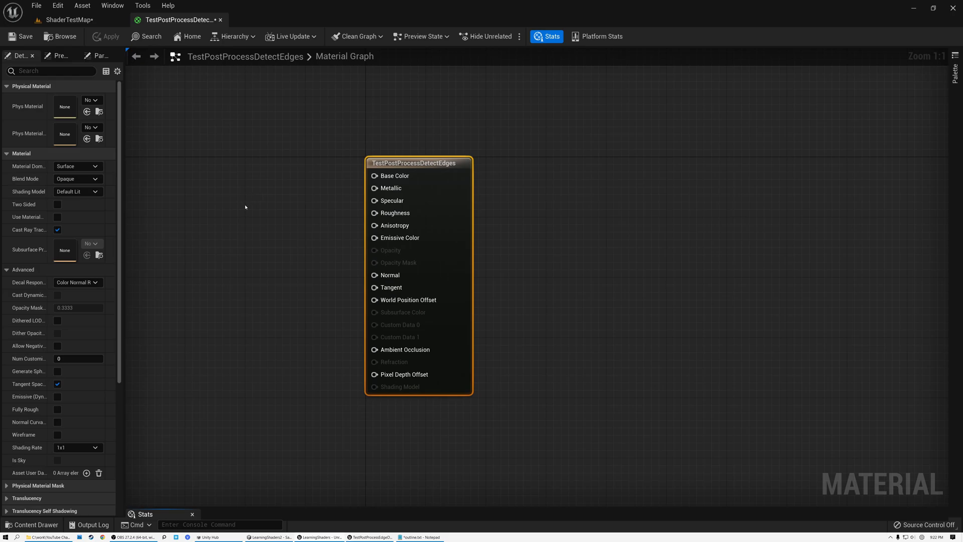
{"action": "left_click", "coordinate": [96, 167]}
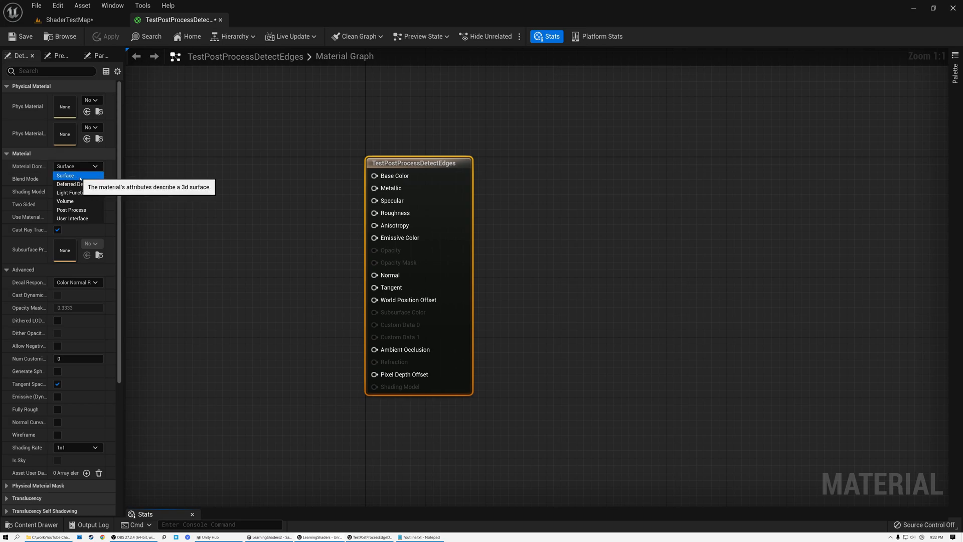
{"action": "left_click", "coordinate": [80, 210]}
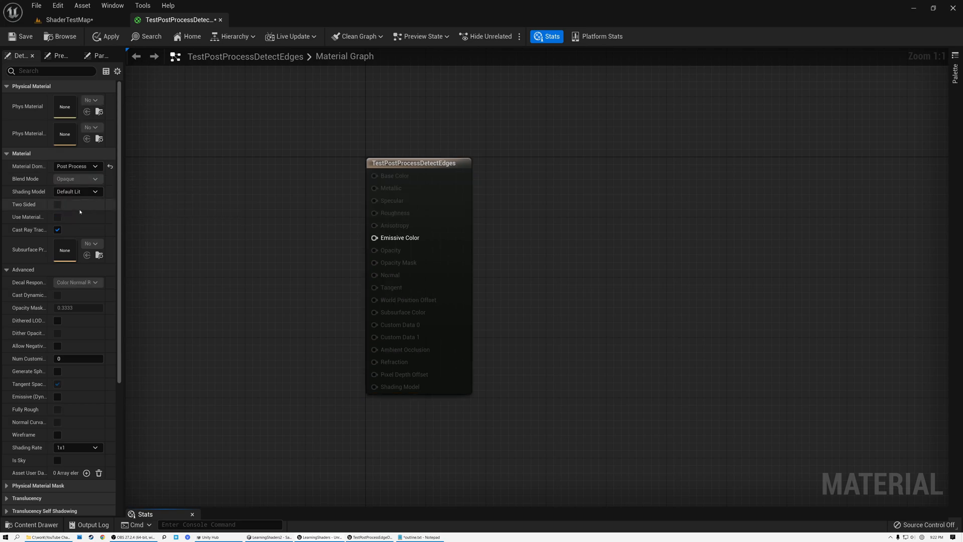
Add a Constant2Vector node in the empty graph area to the left of the material output node
{"action": "right_click_drag", "start_coordinate": [236, 213], "coordinate": [470, 243]}
{"action": "scroll", "coordinate": [470, 242], "scroll_direction": "up", "scroll_amount": 1, "text": "ctrl"}
{"action": "right_click_drag", "start_coordinate": [437, 232], "coordinate": [528, 211]}
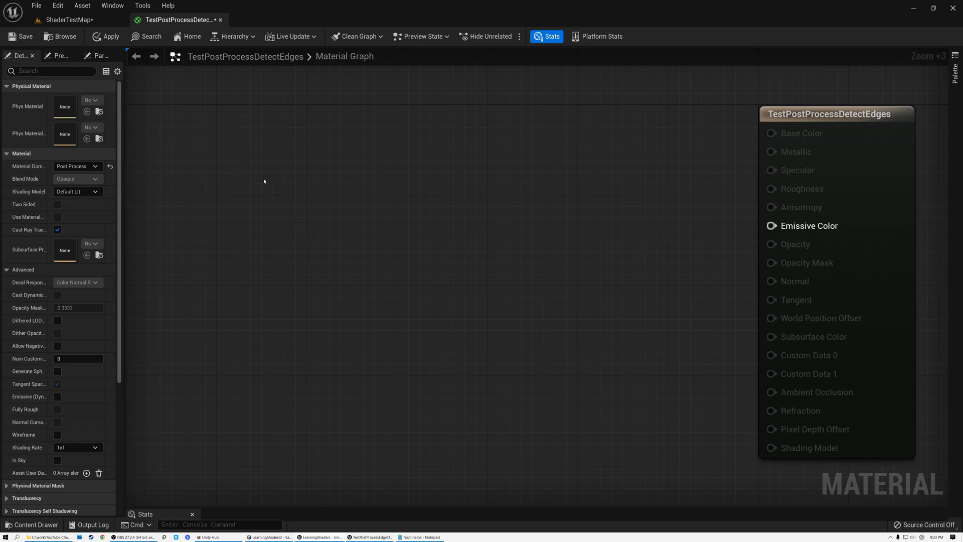
{"action": "left_click", "coordinate": [236, 171]}
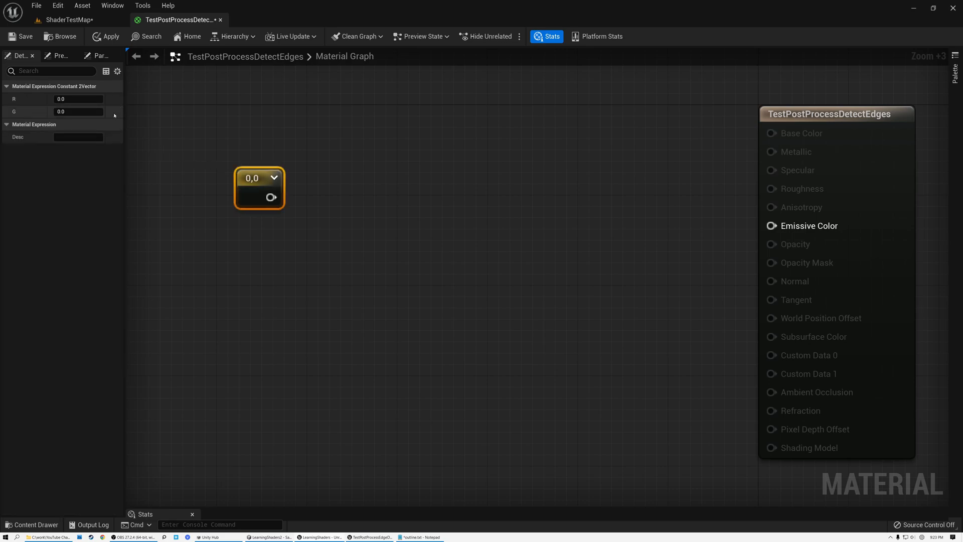
{"action": "left_click", "coordinate": [75, 99]}
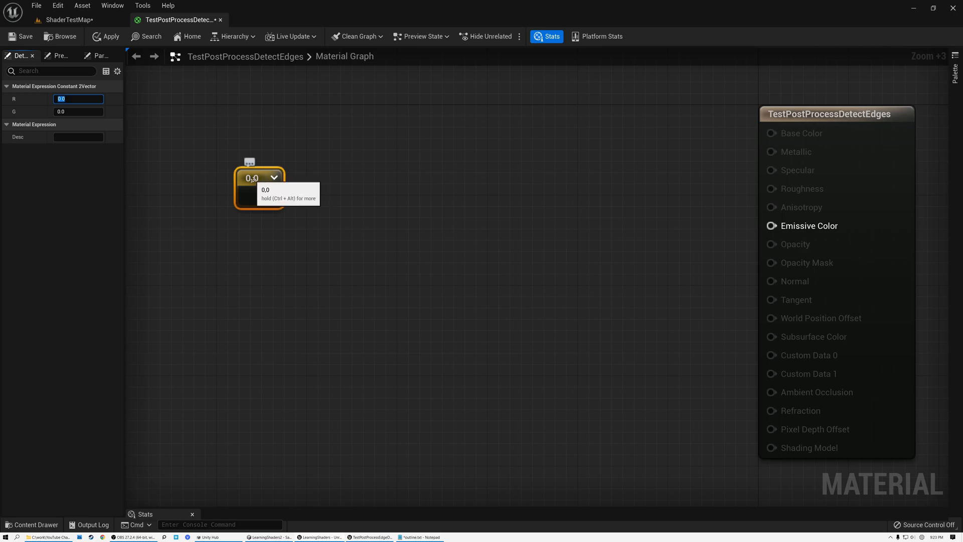
{"action": "left_click", "coordinate": [244, 241]}
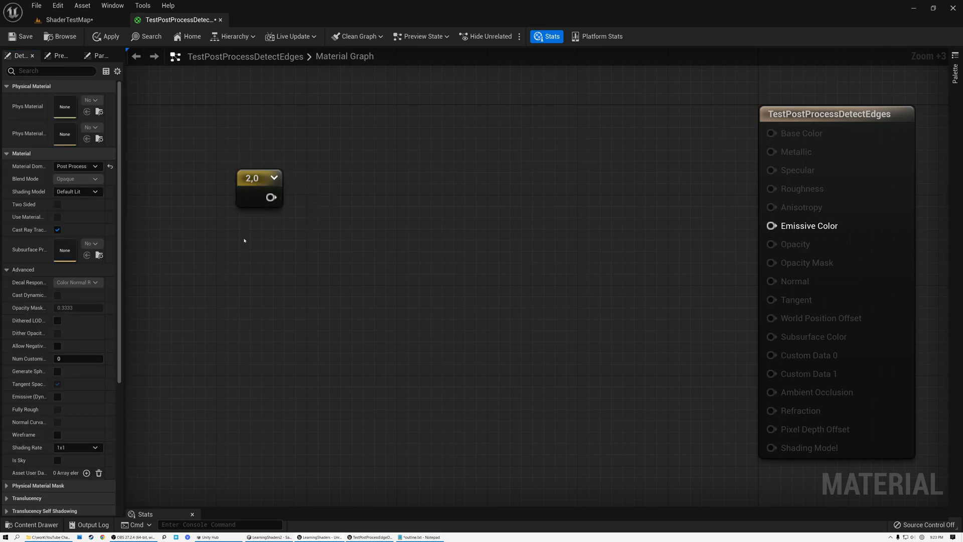
Add three more Constant2Vector nodes in a column below the first one
{"action": "key", "text": "2"}
{"action": "left_click", "coordinate": [245, 241]}
{"action": "left_click_drag", "start_coordinate": [262, 250], "coordinate": [254, 237]}
{"action": "key", "text": "2"}
{"action": "left_click", "coordinate": [244, 291]}
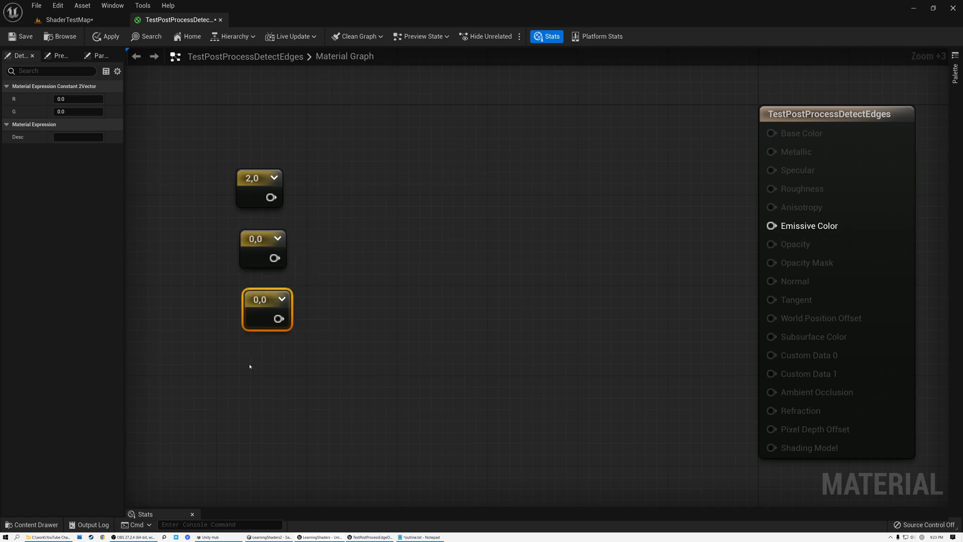
{"action": "key", "text": "2"}
{"action": "left_click", "coordinate": [251, 363]}
{"action": "left_click_drag", "start_coordinate": [265, 368], "coordinate": [258, 352]}
Set the topmost Constant2Vector to R -1 and G 1
{"action": "left_click", "coordinate": [248, 183]}
{"action": "left_click", "coordinate": [78, 99]}
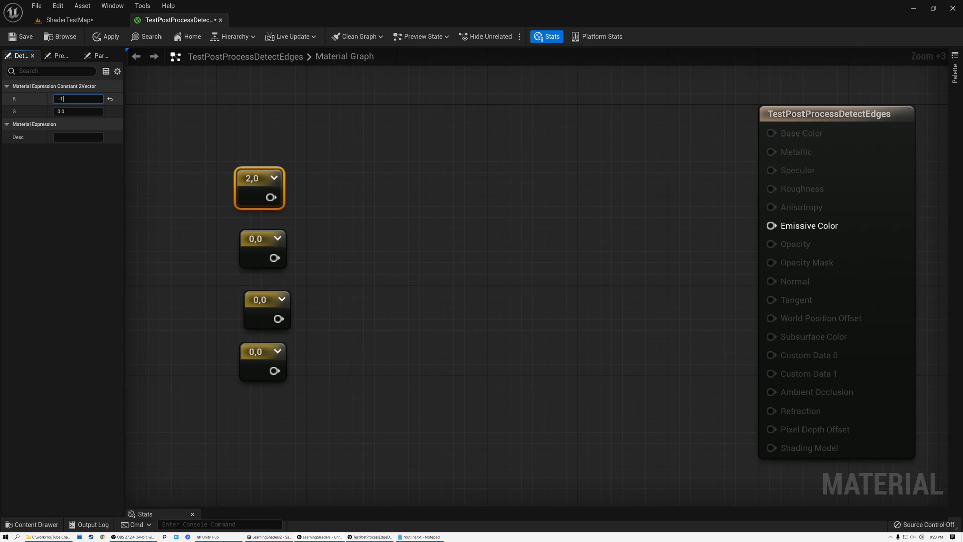
{"action": "type", "text": "-1"}
{"action": "key", "text": "Return"}
{"action": "key", "text": "Return"}
Set the second Constant2Vector in the column to R 1 and G -1
{"action": "left_click", "coordinate": [253, 236]}
{"action": "left_click", "coordinate": [80, 98]}
{"action": "type", "text": "1"}
{"action": "left_click", "coordinate": [67, 111]}
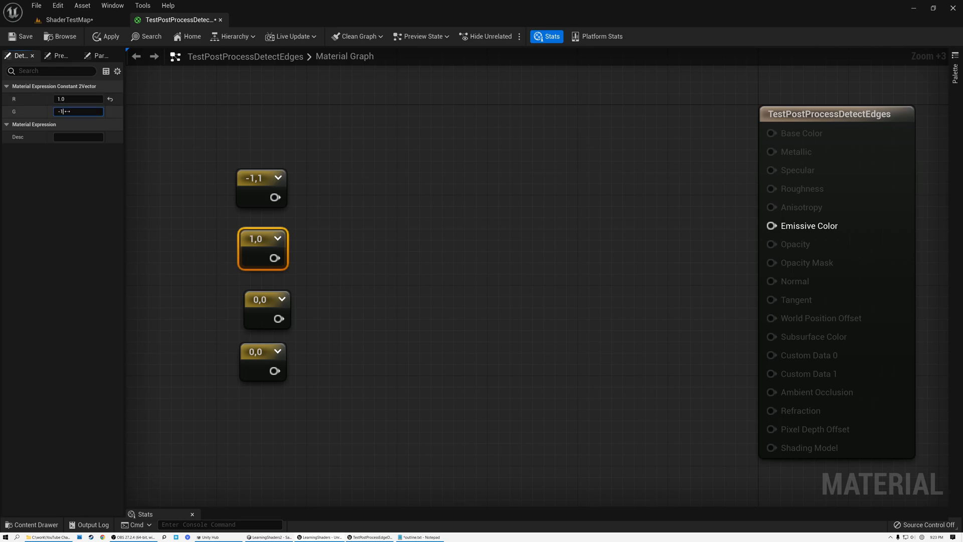
{"action": "type", "text": "-1"}
{"action": "key", "text": "Return"}
Set the third Constant2Vector in the column to R 1 and G 1
{"action": "left_click", "coordinate": [261, 306]}
{"action": "left_click", "coordinate": [77, 99]}
{"action": "type", "text": "1"}
{"action": "key", "text": "Tab"}
{"action": "type", "text": "1"}
{"action": "key", "text": "Return"}
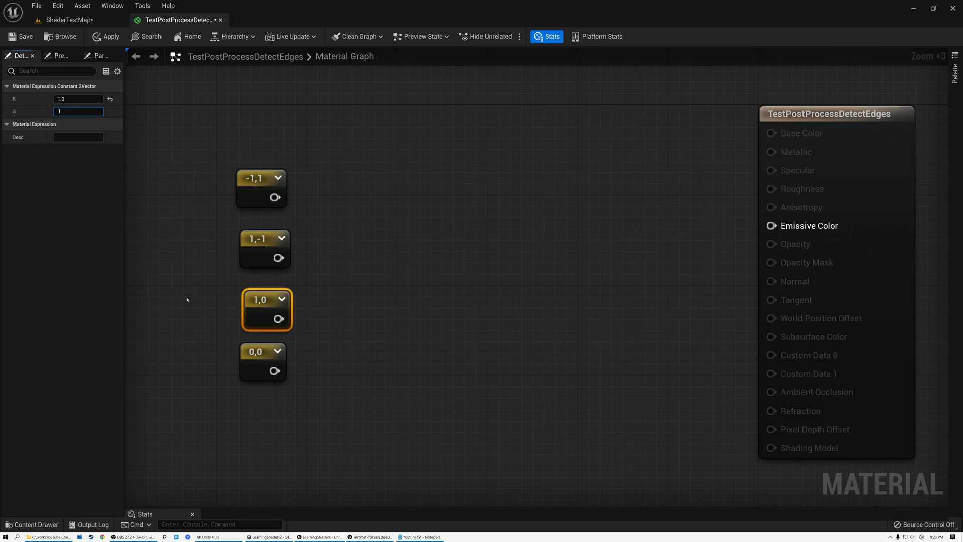
Set the lowest Constant2Vector to R -1 and G -1
{"action": "left_click", "coordinate": [263, 361]}
{"action": "left_click", "coordinate": [73, 98]}
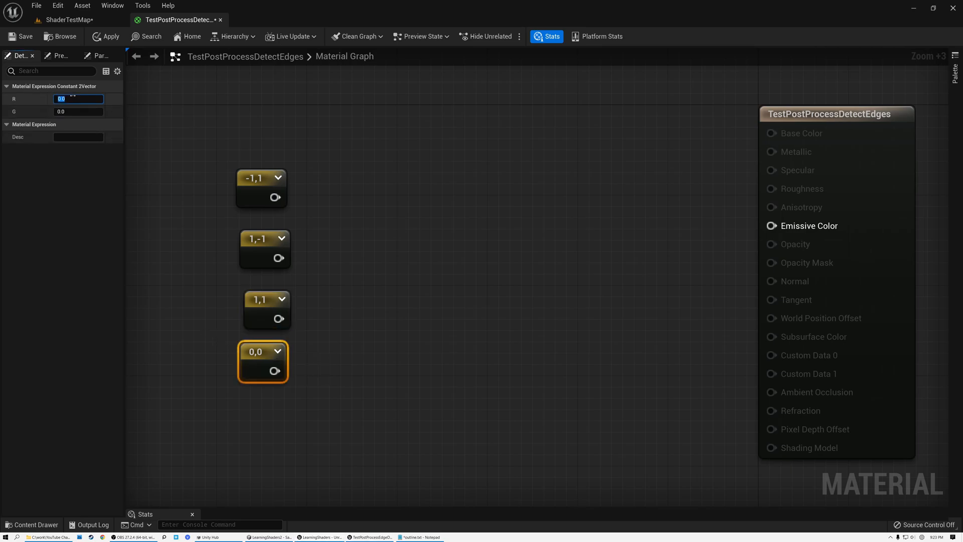
{"action": "type", "text": "-1"}
{"action": "key", "text": "Tab"}
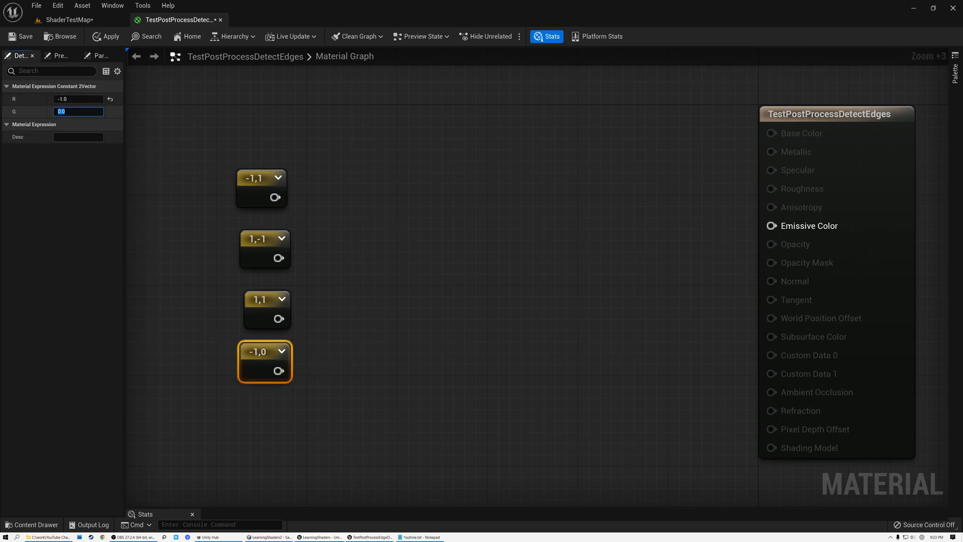
{"action": "key", "text": "Return"}
{"action": "left_click", "coordinate": [224, 199]}
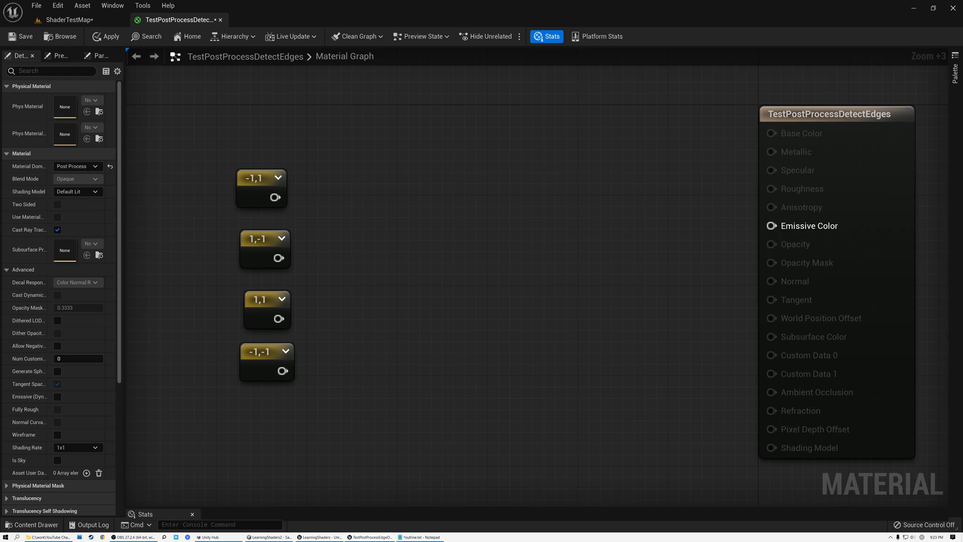
Add a ScreenPosition node and place it above the column of vector constants
{"action": "right_click", "coordinate": [239, 106]}
{"action": "type", "text": "scre"}
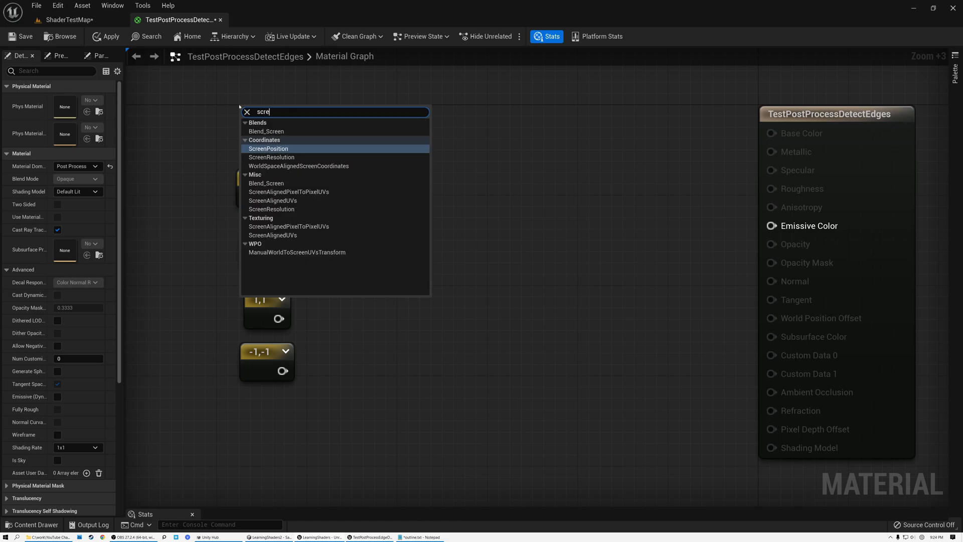
{"action": "type", "text": "en"}
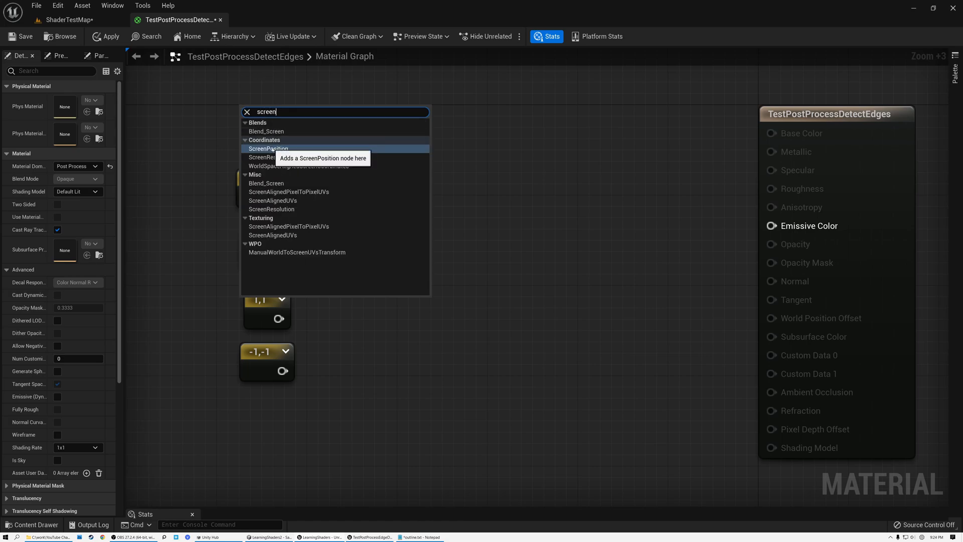
{"action": "left_click", "coordinate": [271, 149]}
{"action": "left_click_drag", "start_coordinate": [287, 124], "coordinate": [241, 115]}
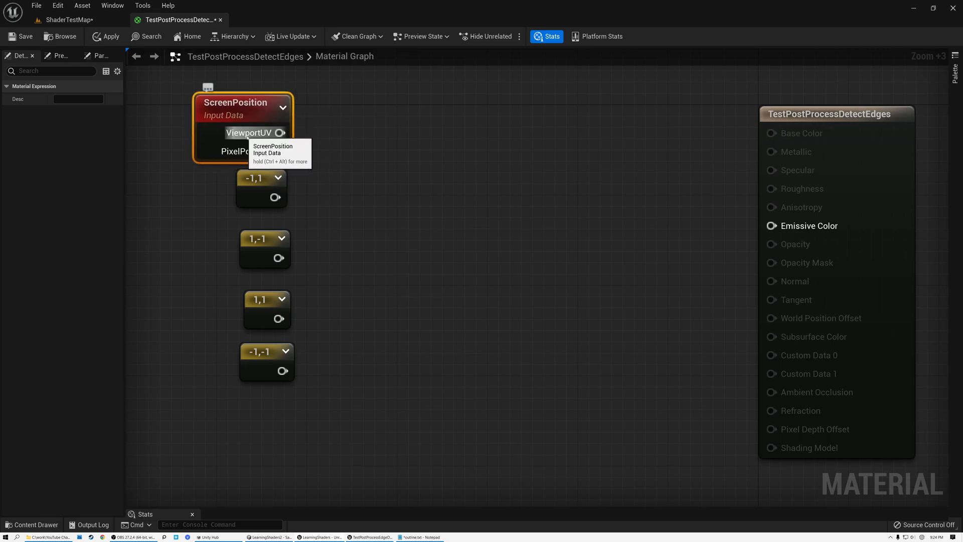
{"action": "left_click_drag", "start_coordinate": [253, 109], "coordinate": [245, 100]}
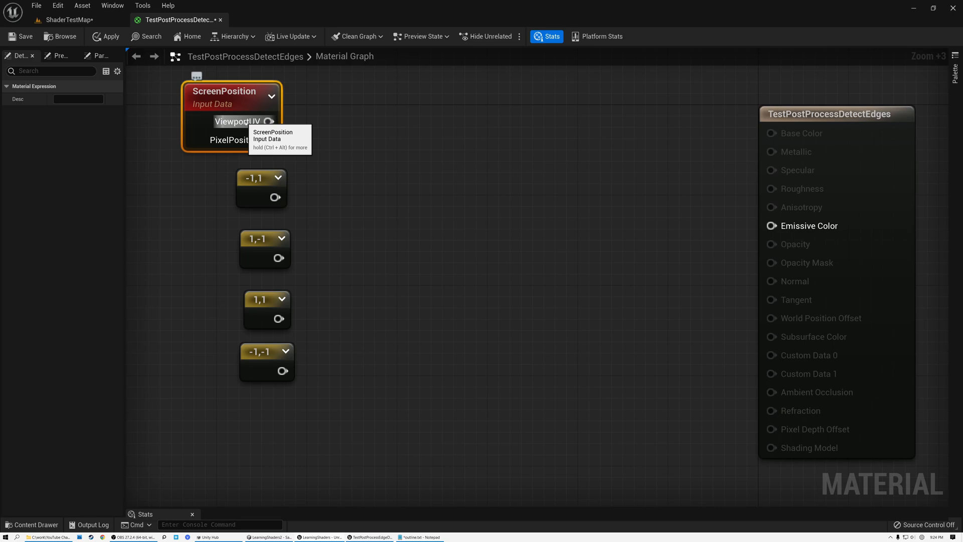
{"action": "left_click", "coordinate": [254, 180]}
{"action": "left_click", "coordinate": [256, 240]}
{"action": "left_click", "coordinate": [256, 301]}
{"action": "left_click", "coordinate": [257, 353]}
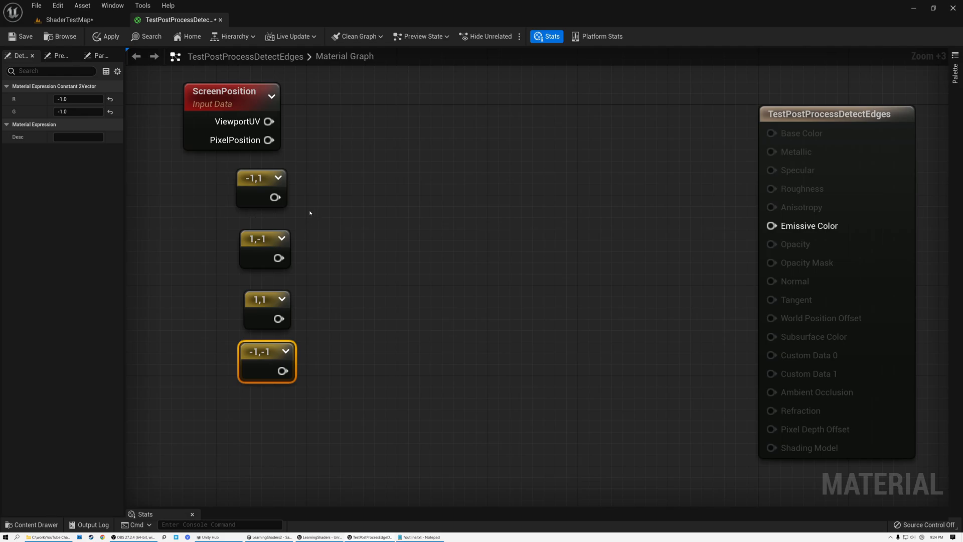
Add a Multiply node fed by the -1,1 constant through input A and place it to that constant's right
{"action": "left_click_drag", "start_coordinate": [275, 197], "coordinate": [335, 194]}
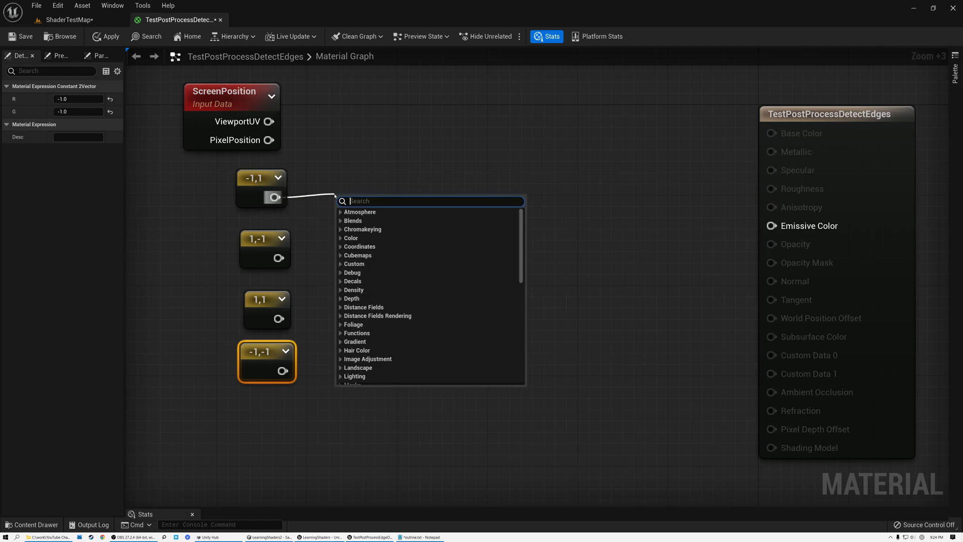
{"action": "type", "text": "mul"}
{"action": "left_click", "coordinate": [357, 273]}
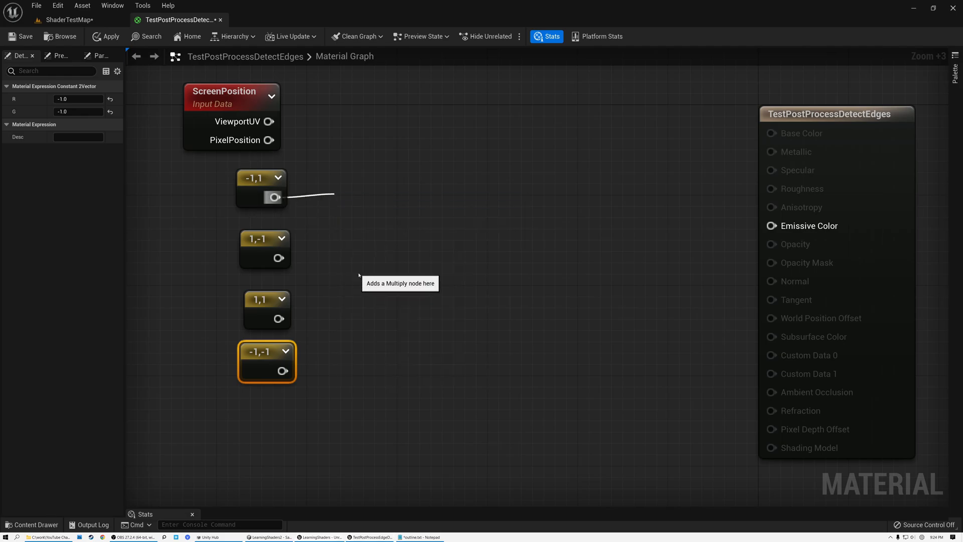
{"action": "left_click_drag", "start_coordinate": [362, 207], "coordinate": [356, 187]}
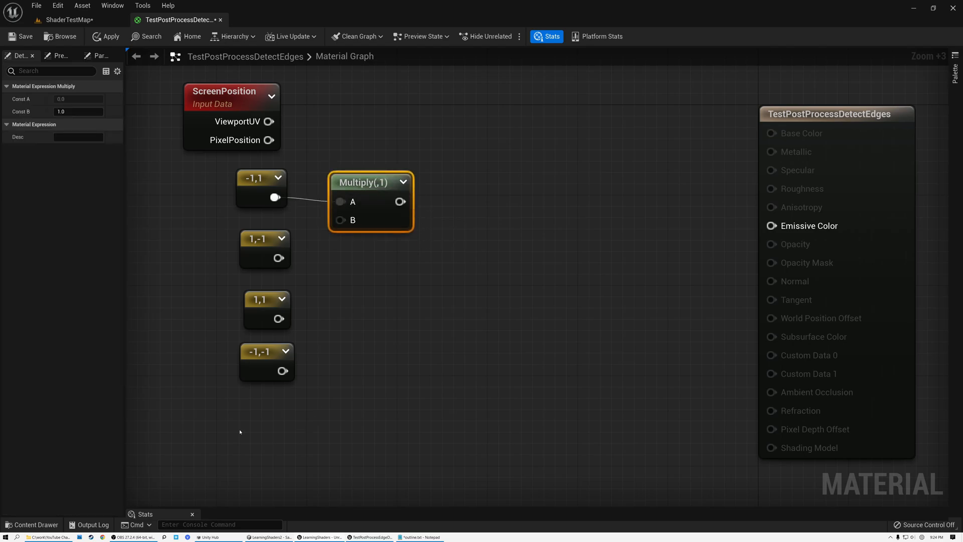
Add a scalar Constant with value 1 below the vector constants and connect it to input B of the Multiply node
{"action": "left_click", "coordinate": [203, 434]}
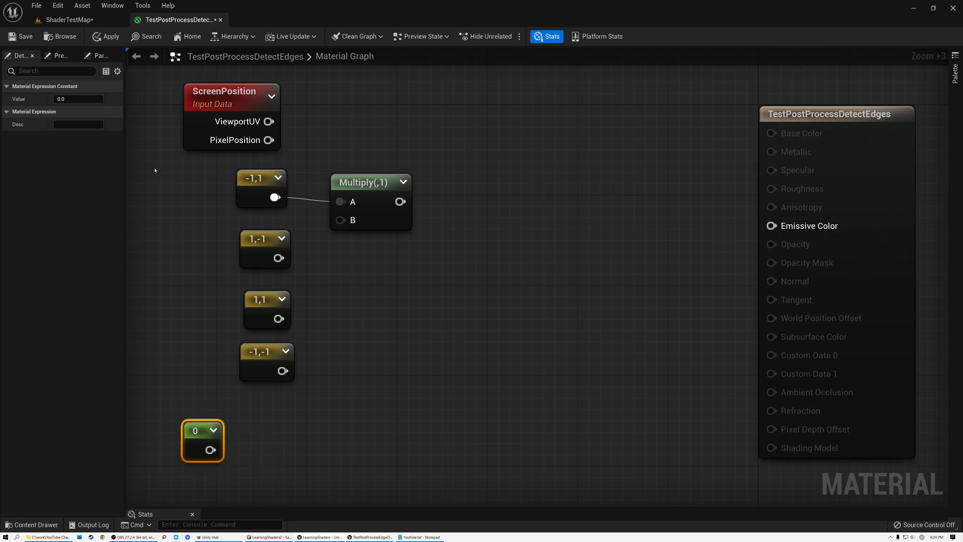
{"action": "left_click", "coordinate": [77, 99]}
{"action": "key", "text": "Return"}
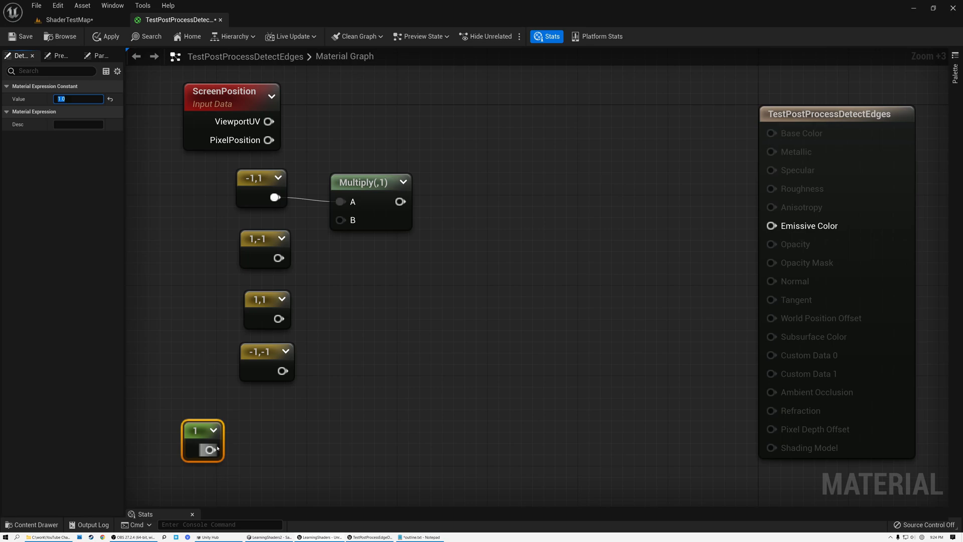
{"action": "left_click_drag", "start_coordinate": [211, 450], "coordinate": [340, 222]}
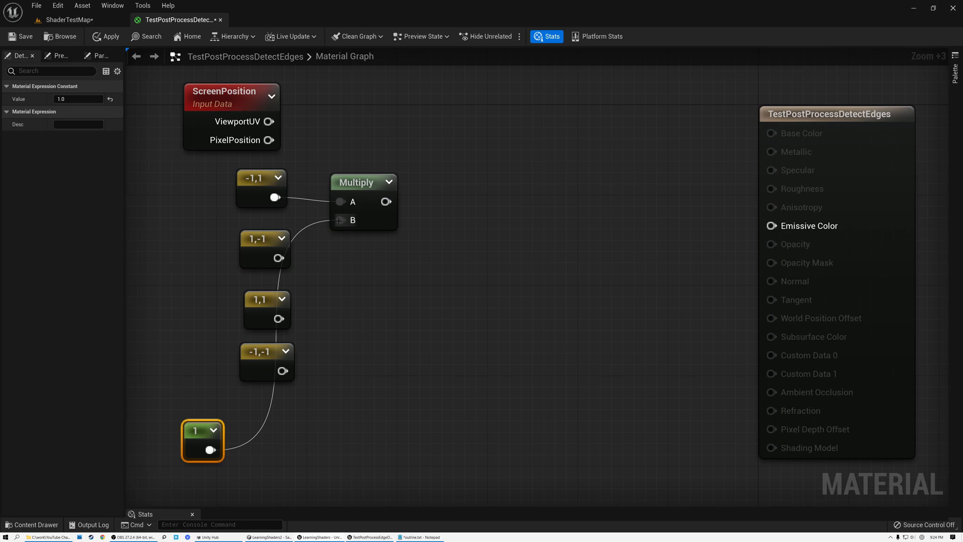
{"action": "left_click", "coordinate": [249, 196]}
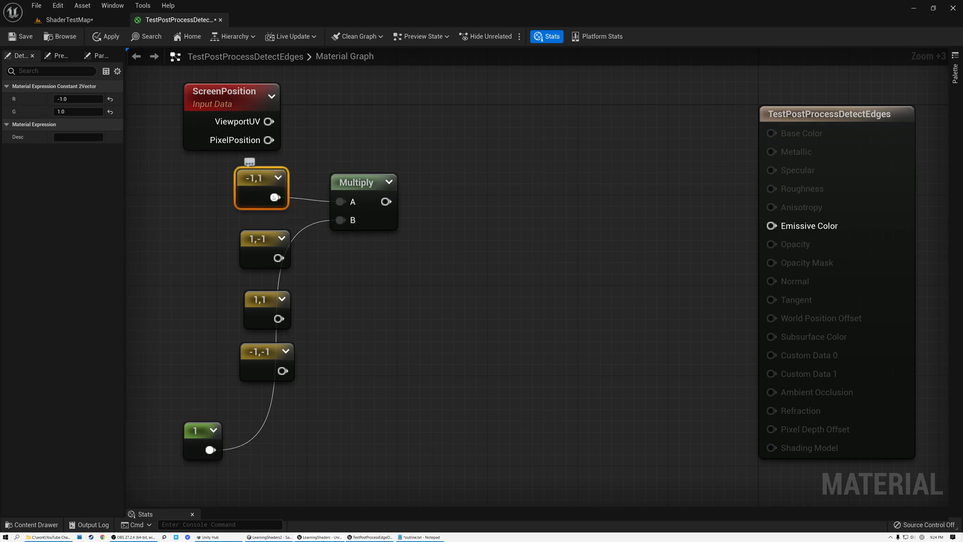
{"action": "left_click", "coordinate": [362, 182]}
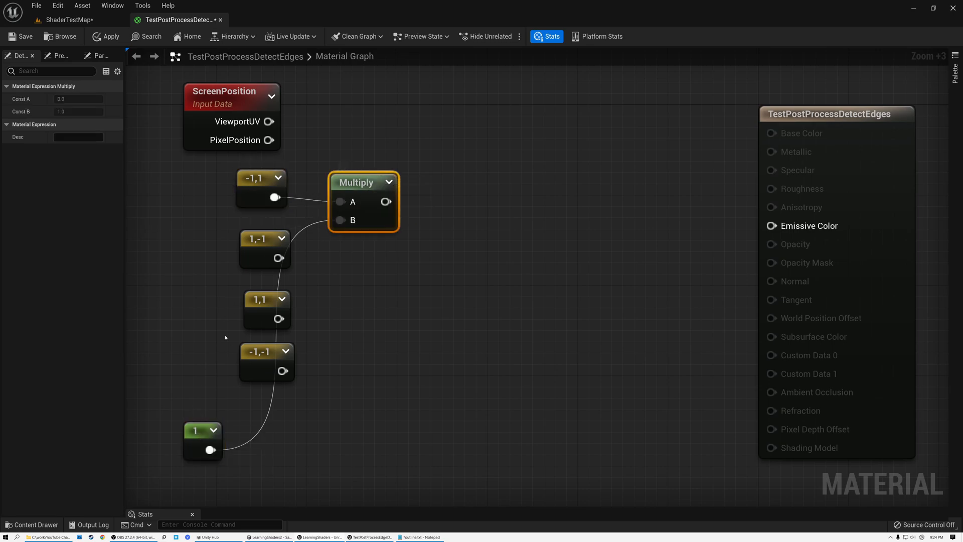
{"action": "left_click", "coordinate": [197, 442]}
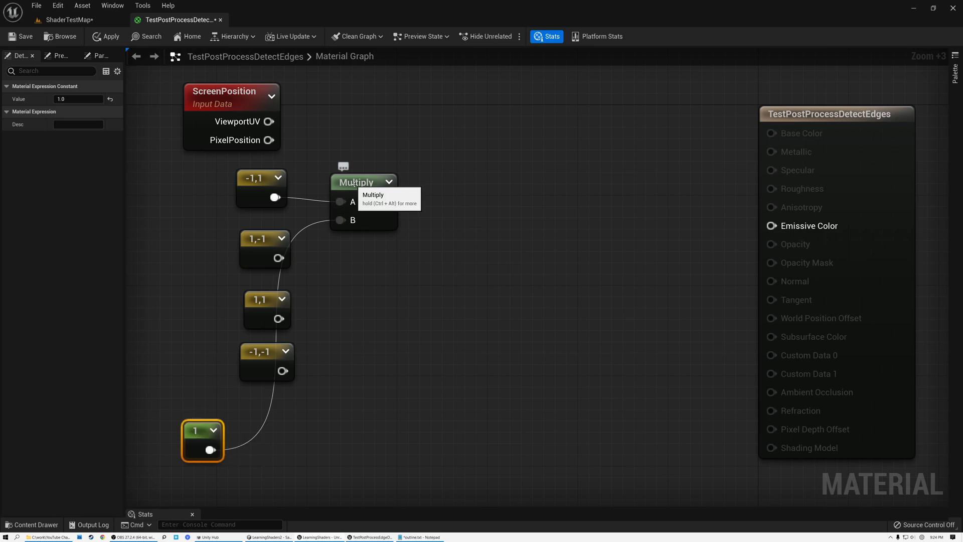
Raise the Multiply node slightly and duplicate it three times, stacking the copies in a column beneath it
{"action": "left_click_drag", "start_coordinate": [354, 184], "coordinate": [354, 179]}
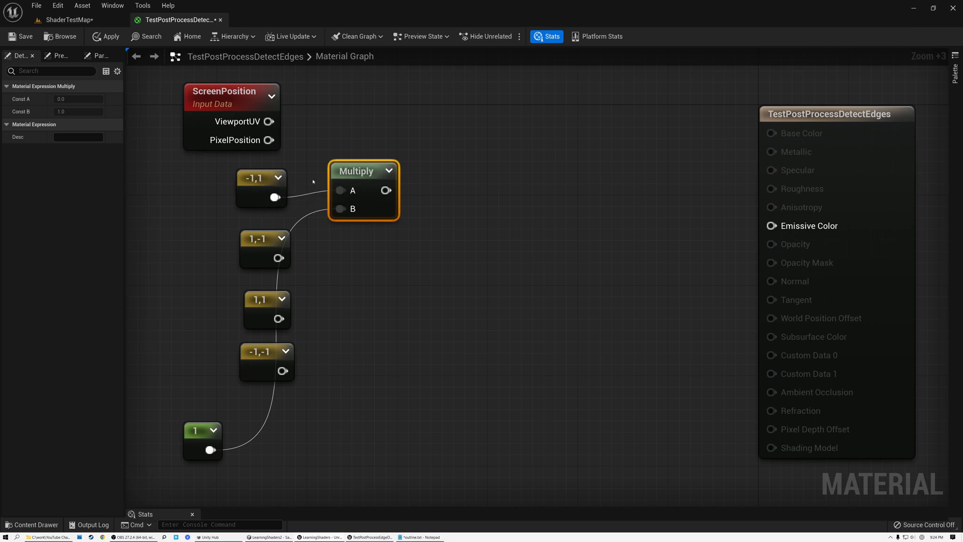
{"action": "key", "text": "ctrl+w"}
{"action": "left_click_drag", "start_coordinate": [357, 170], "coordinate": [357, 378]}
{"action": "key", "text": "ctrl+w"}
{"action": "key", "text": "ctrl+w"}
Connect the 1,-1, 1,1 and -1,-1 constants to input A of the second, third and fourth Multiply nodes respectively
{"action": "left_click_drag", "start_coordinate": [278, 258], "coordinate": [341, 269]}
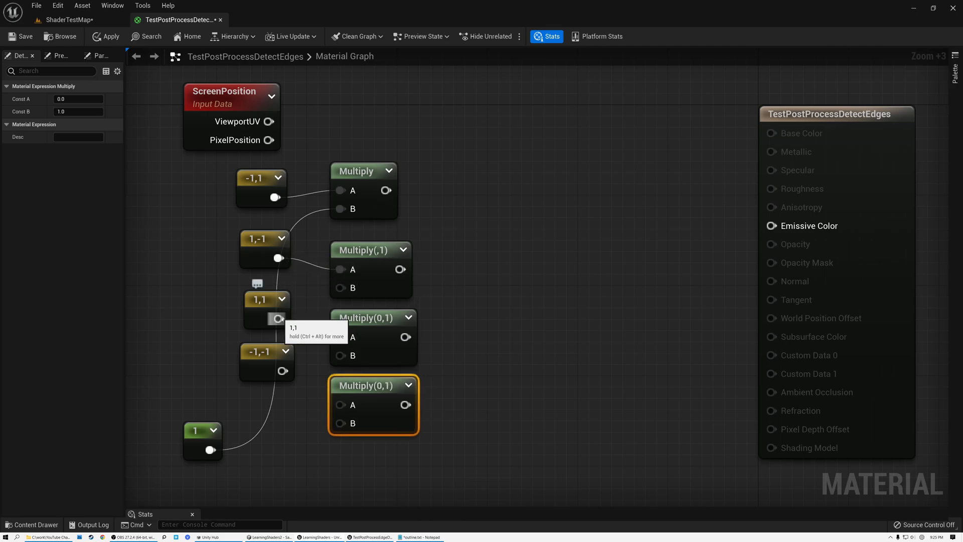
{"action": "left_click_drag", "start_coordinate": [277, 318], "coordinate": [341, 337]}
{"action": "left_click_drag", "start_coordinate": [282, 371], "coordinate": [333, 405]}
Connect the scalar constant 1 to input B of the three lower Multiply nodes
{"action": "left_click_drag", "start_coordinate": [210, 450], "coordinate": [341, 423]}
{"action": "left_click_drag", "start_coordinate": [210, 450], "coordinate": [343, 355]}
{"action": "left_click", "coordinate": [204, 442]}
{"action": "left_click_drag", "start_coordinate": [211, 449], "coordinate": [341, 287]}
Move the three lower Multiply nodes up slightly so the column is evenly spaced
{"action": "left_click_drag", "start_coordinate": [357, 250], "coordinate": [362, 242]}
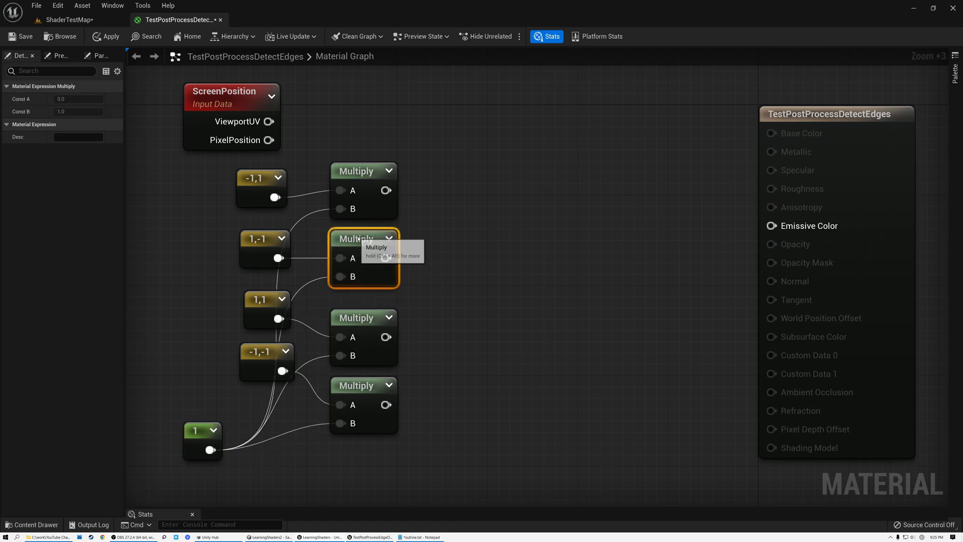
{"action": "left_click_drag", "start_coordinate": [354, 319], "coordinate": [354, 308]}
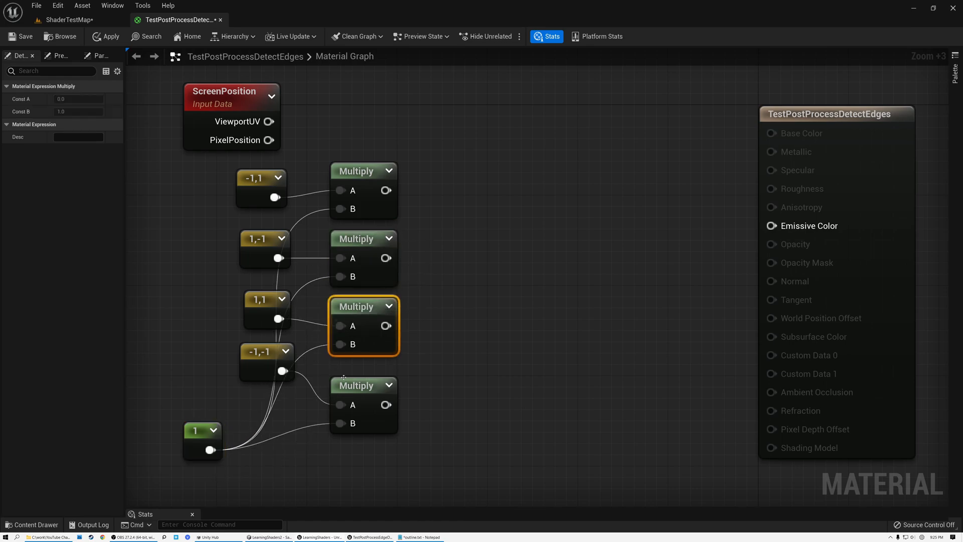
{"action": "left_click_drag", "start_coordinate": [344, 377], "coordinate": [344, 367]}
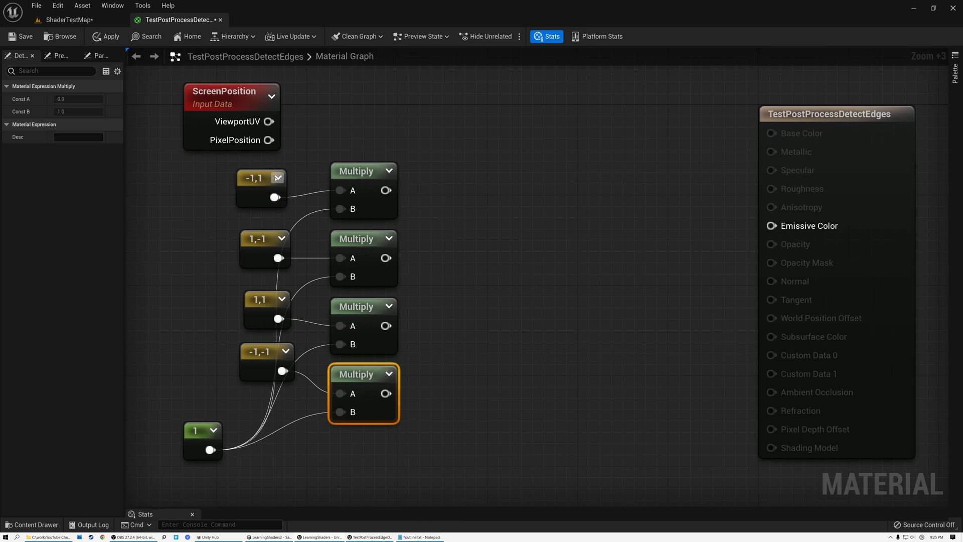
{"action": "left_click", "coordinate": [252, 182]}
{"action": "left_click", "coordinate": [252, 249]}
{"action": "left_click", "coordinate": [258, 311]}
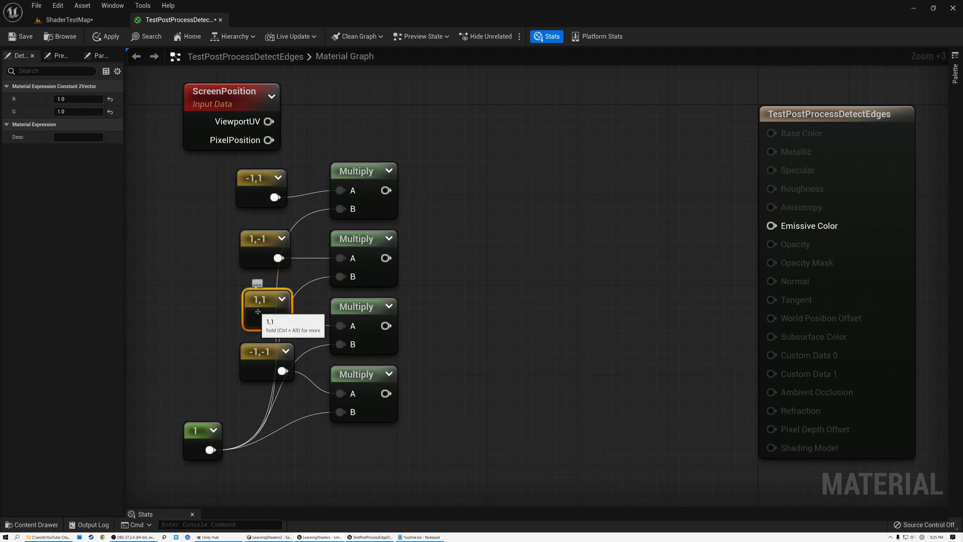
{"action": "left_click", "coordinate": [248, 358]}
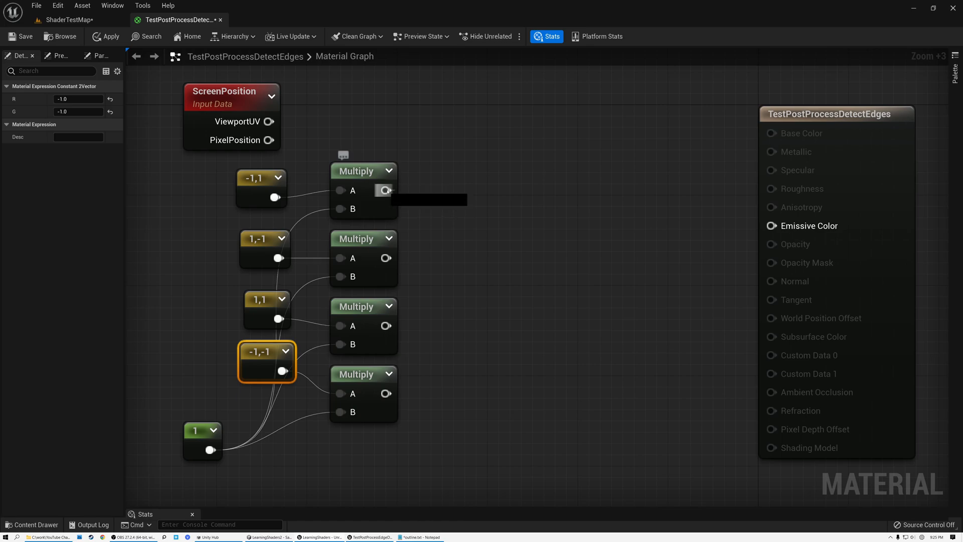
Add a Divide node fed through input A by the top Multiply node
{"action": "left_click_drag", "start_coordinate": [385, 190], "coordinate": [465, 189]}
{"action": "type", "text": "di"}
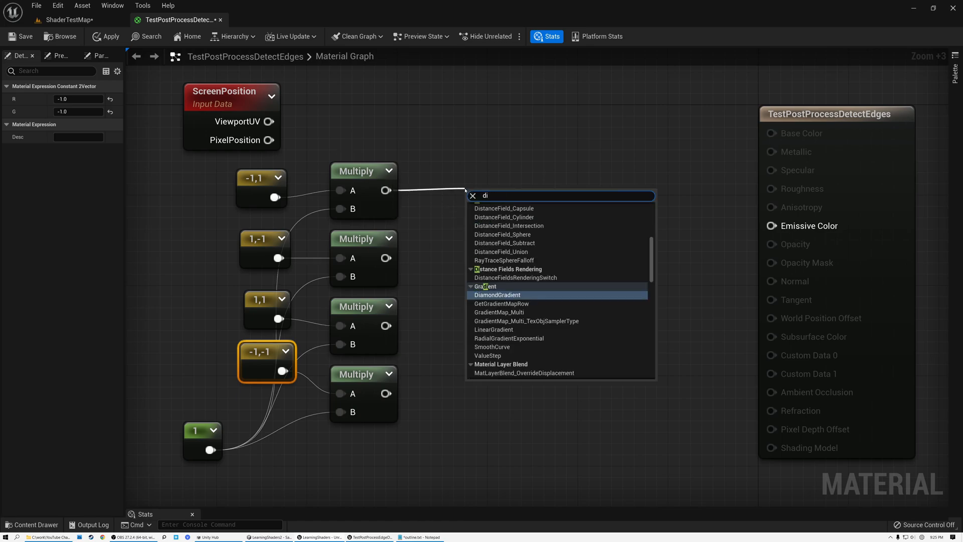
{"action": "type", "text": "vid"}
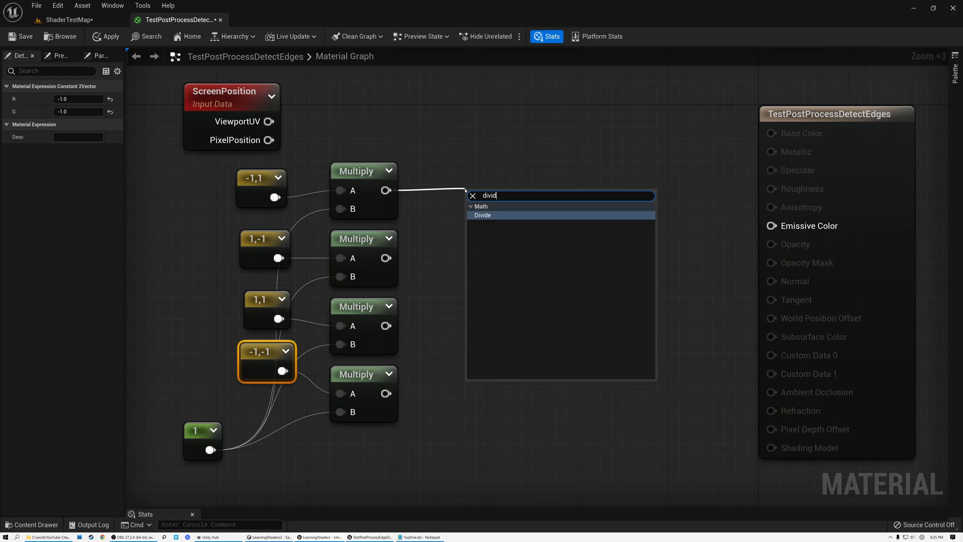
{"action": "left_click", "coordinate": [500, 215]}
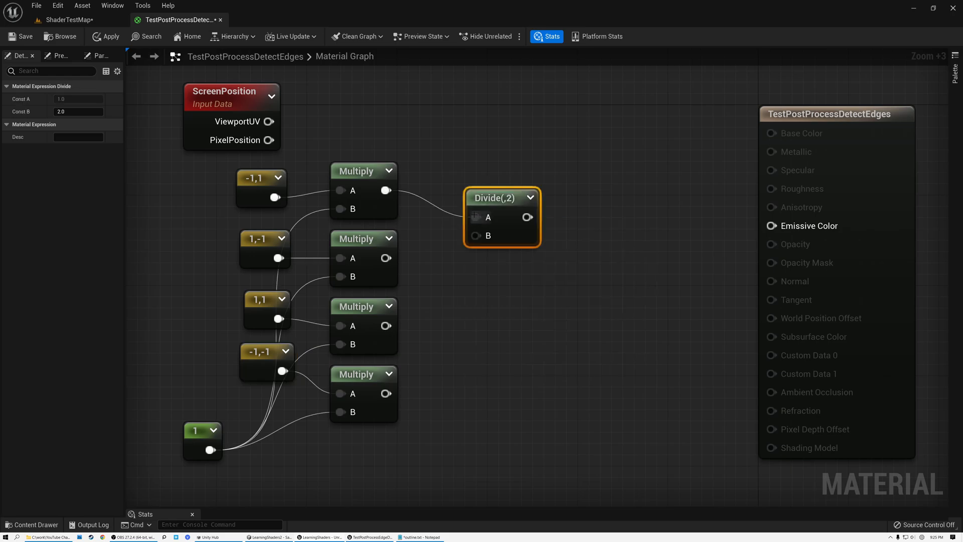
Place the Divide node beside the top Multiply and duplicate it three times, one copy beside each remaining Multiply
{"action": "left_click_drag", "start_coordinate": [489, 196], "coordinate": [447, 374]}
{"action": "key", "text": "ctrl+d"}
{"action": "key", "text": "ctrl+d"}
{"action": "key", "text": "ctrl+d"}
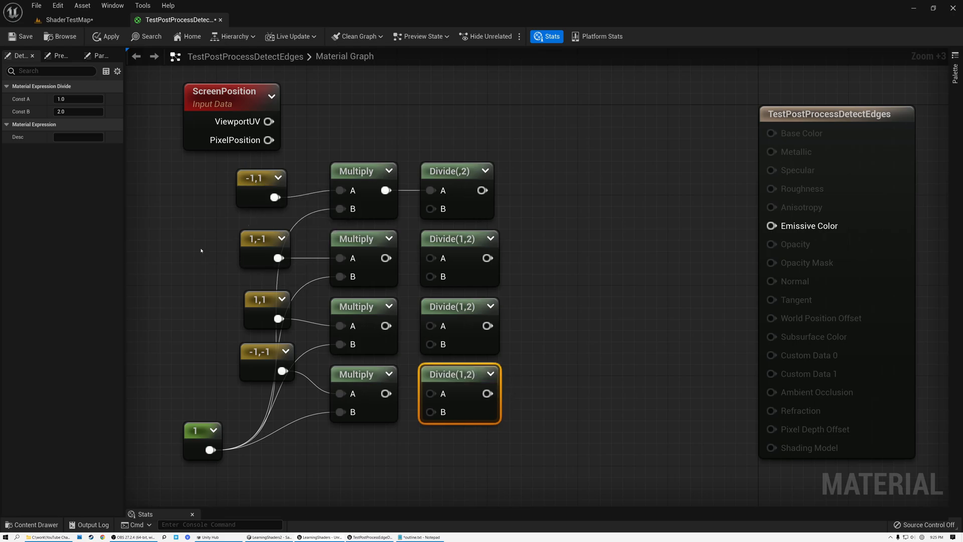
Add a ViewSize node and place it to the left of the vector constants
{"action": "right_click", "coordinate": [169, 246]}
{"action": "type", "text": "view"}
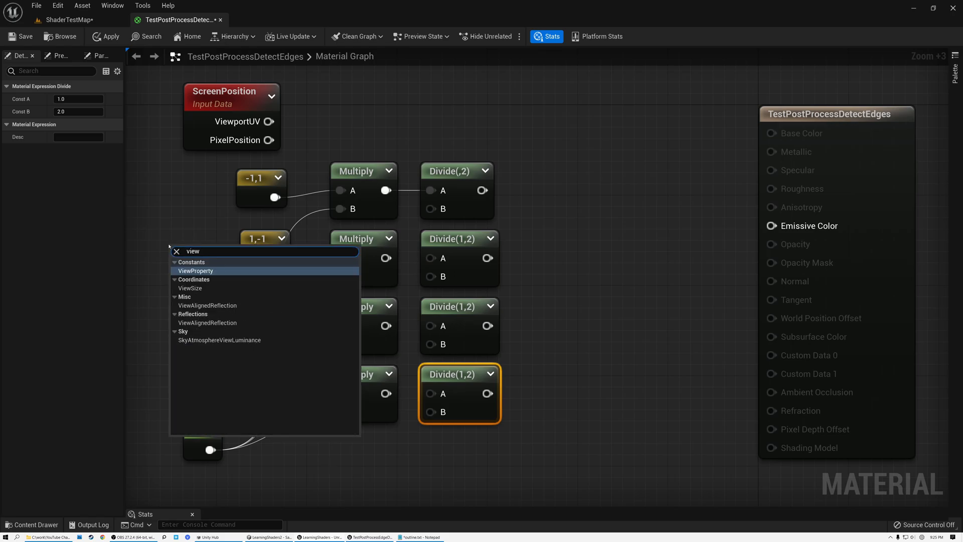
{"action": "left_click", "coordinate": [190, 288]}
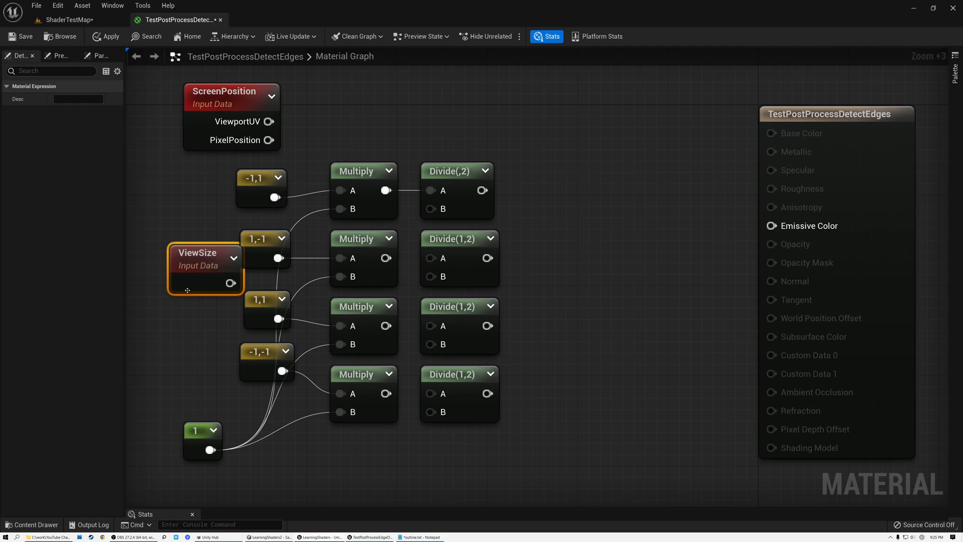
{"action": "left_click_drag", "start_coordinate": [202, 255], "coordinate": [177, 256]}
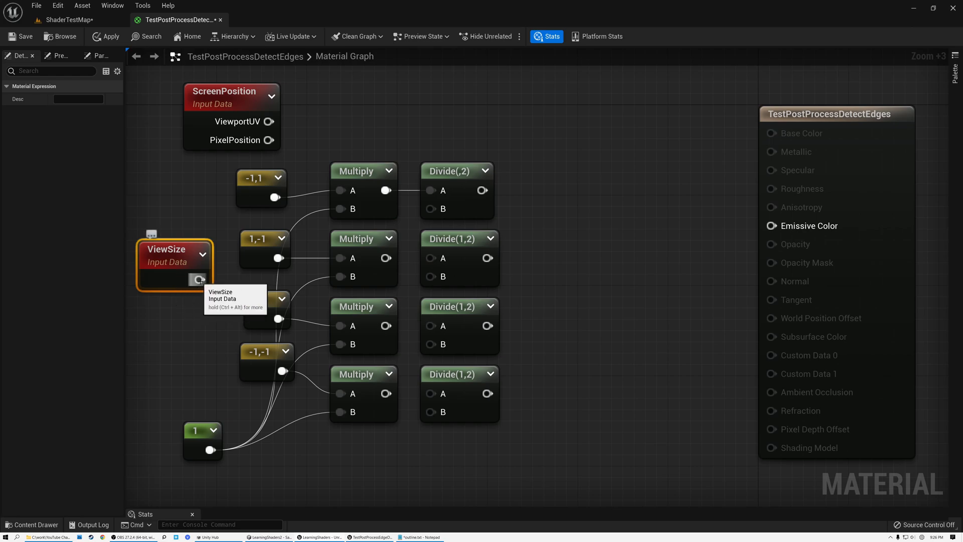
Connect ViewSize to input B of all four Divide nodes and each remaining Multiply output to its row's Divide input A
{"action": "left_click", "coordinate": [252, 185]}
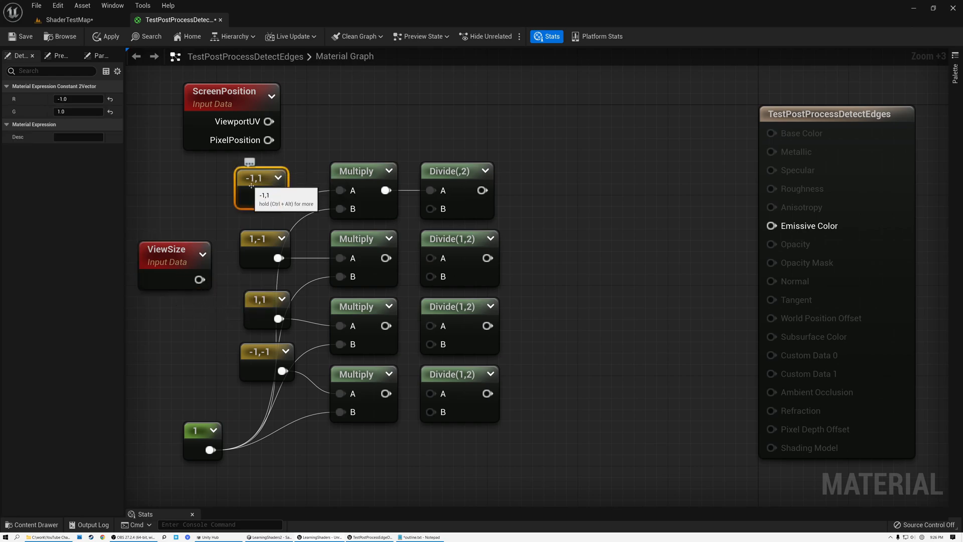
{"action": "left_click_drag", "start_coordinate": [199, 279], "coordinate": [431, 208]}
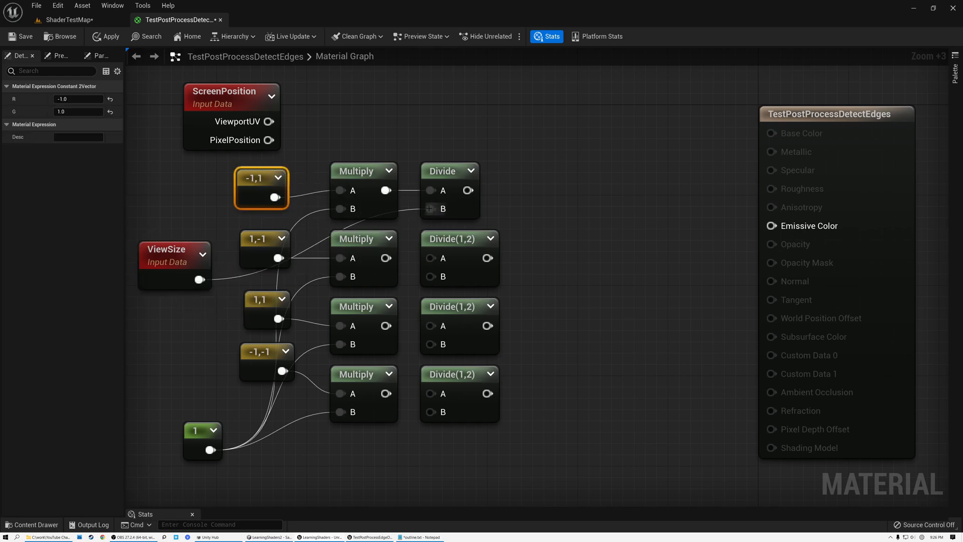
{"action": "left_click_drag", "start_coordinate": [199, 279], "coordinate": [433, 259]}
{"action": "left_click_drag", "start_coordinate": [386, 326], "coordinate": [430, 327]}
{"action": "left_click_drag", "start_coordinate": [199, 280], "coordinate": [431, 345]}
{"action": "left_click_drag", "start_coordinate": [386, 393], "coordinate": [434, 392]}
{"action": "left_click_drag", "start_coordinate": [430, 393], "coordinate": [430, 394]}
{"action": "left_click_drag", "start_coordinate": [199, 279], "coordinate": [430, 414]}
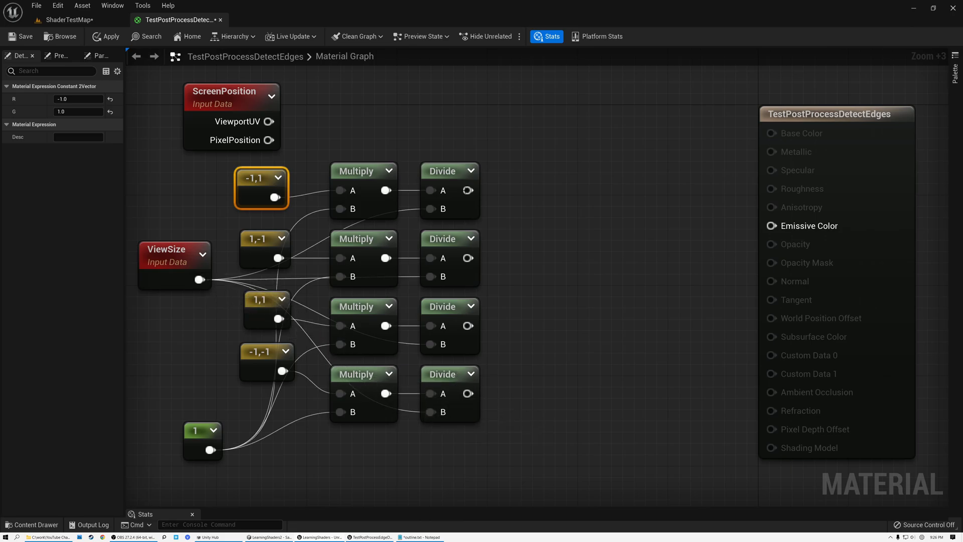
{"action": "left_click", "coordinate": [447, 171]}
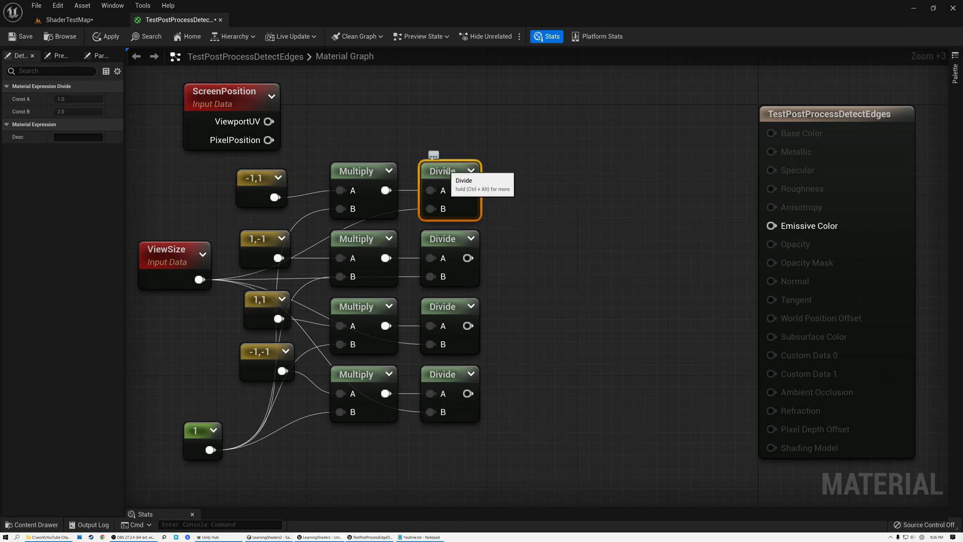
{"action": "left_click", "coordinate": [256, 251]}
{"action": "left_click", "coordinate": [257, 312]}
{"action": "left_click", "coordinate": [261, 363]}
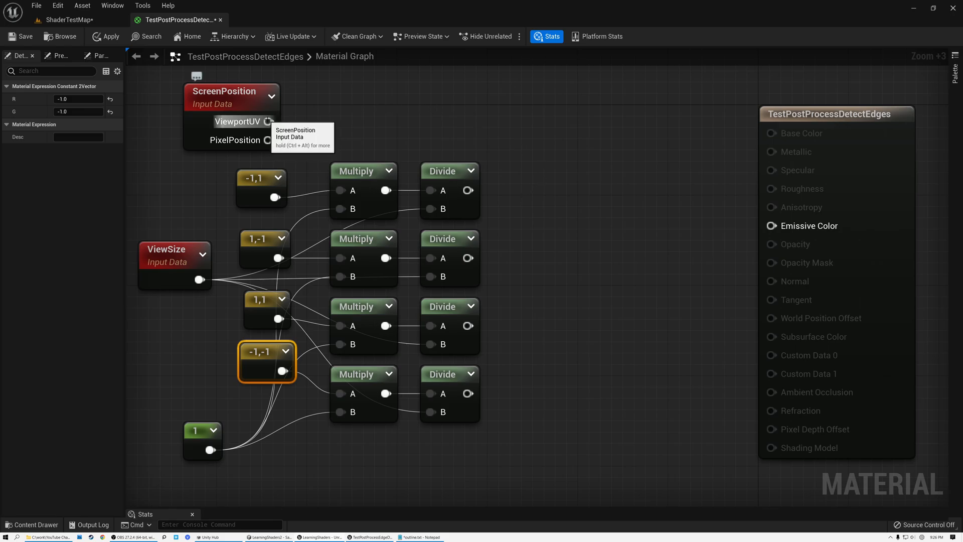
Add an Add node with ScreenPosition's ViewportUV in input A and the top Divide output in input B
{"action": "left_click_drag", "start_coordinate": [269, 121], "coordinate": [502, 132]}
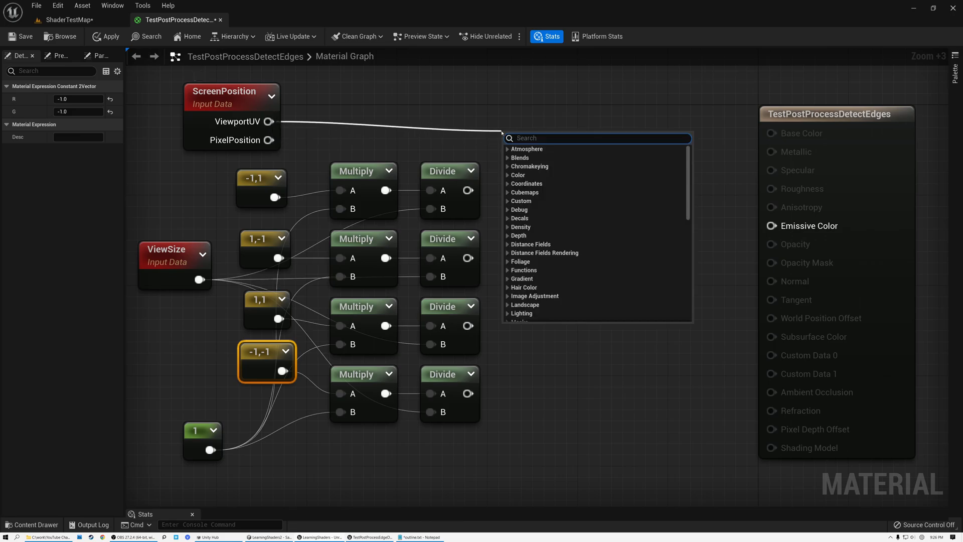
{"action": "type", "text": "add"}
{"action": "left_click", "coordinate": [522, 184]}
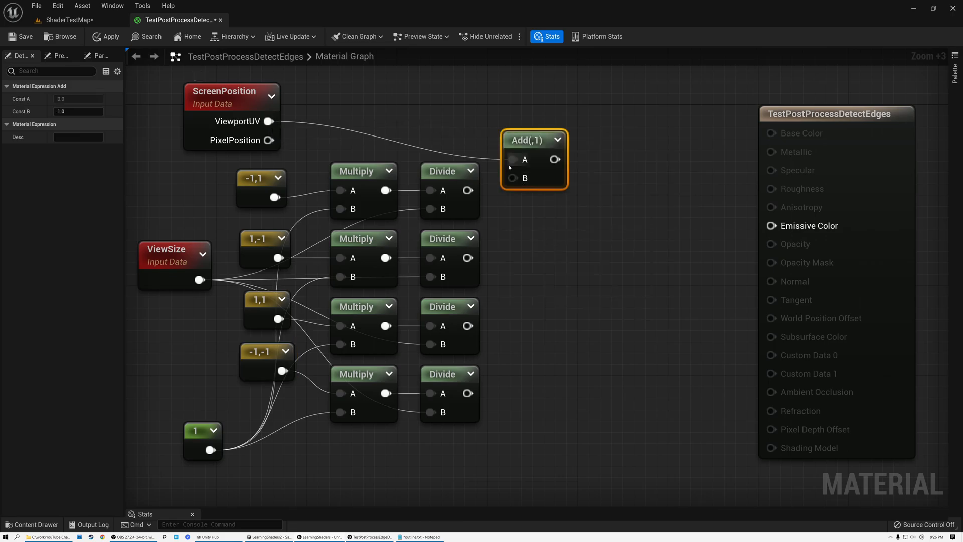
{"action": "left_click_drag", "start_coordinate": [468, 191], "coordinate": [513, 178]}
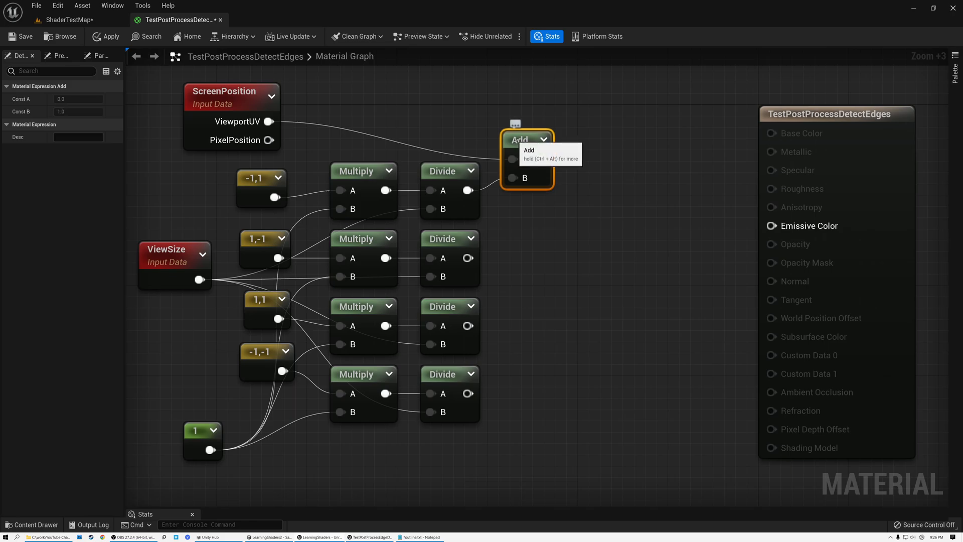
Duplicate the Add node for the second row, wire ViewportUV to A and the second Divide to B, and align the original above it
{"action": "key", "text": "ctrl+d"}
{"action": "left_click_drag", "start_coordinate": [527, 143], "coordinate": [517, 228]}
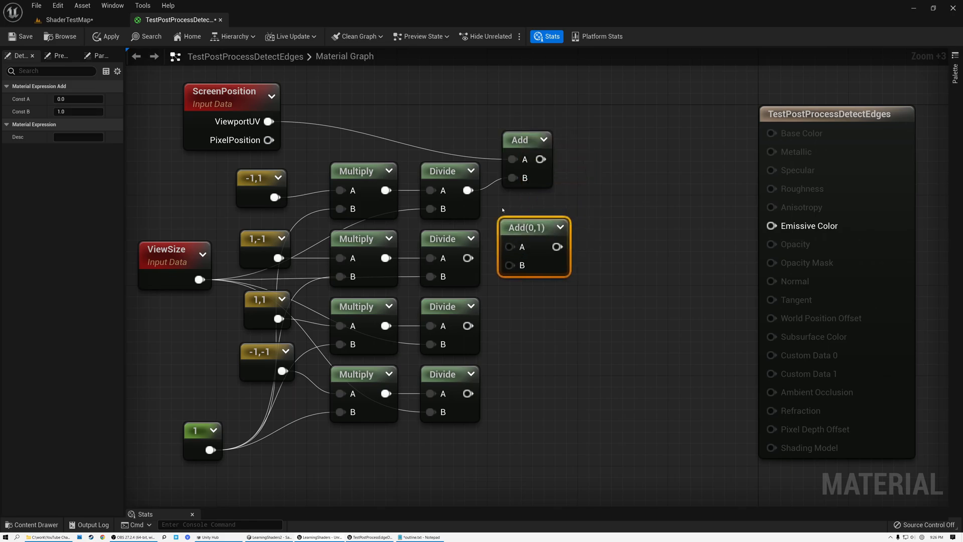
{"action": "left_click_drag", "start_coordinate": [279, 121], "coordinate": [517, 271]}
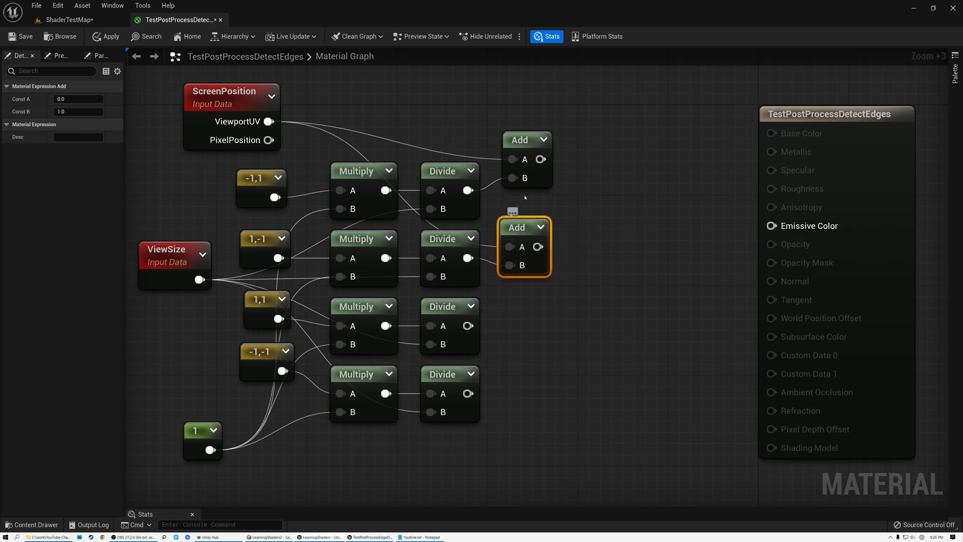
{"action": "left_click_drag", "start_coordinate": [515, 140], "coordinate": [512, 161]}
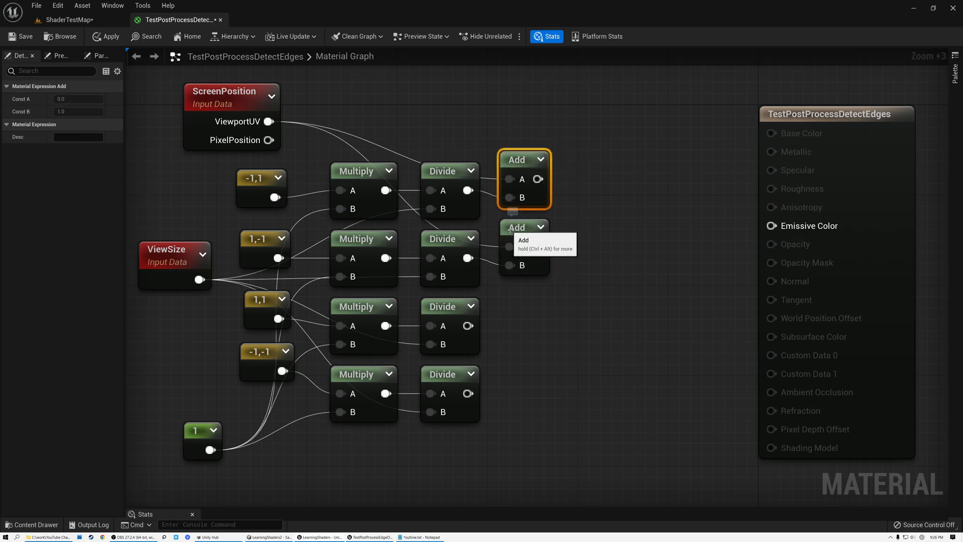
Create Add nodes for the third and fourth rows, each taking ViewportUV in A and its row's Divide output in B
{"action": "key", "text": "ctrl+d"}
{"action": "left_click_drag", "start_coordinate": [533, 240], "coordinate": [524, 309]}
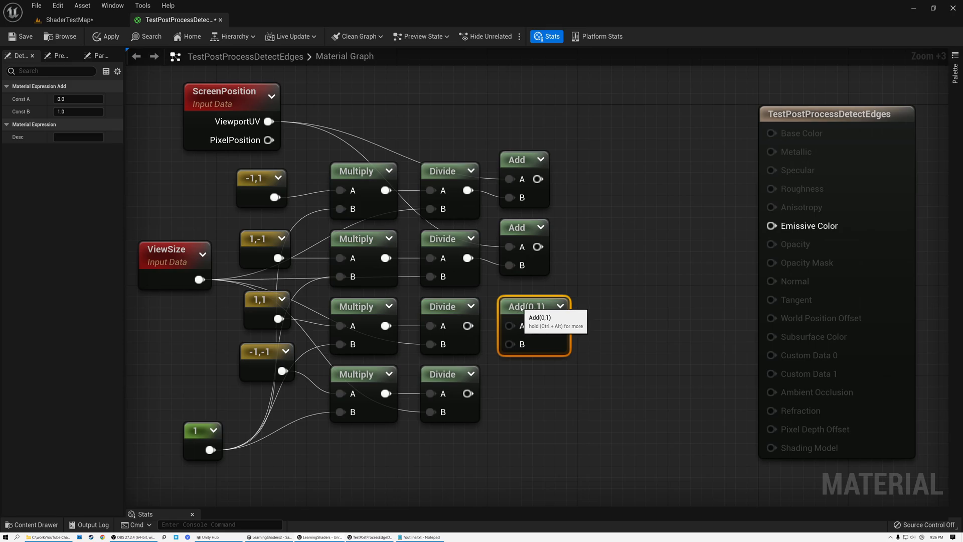
{"action": "left_click_drag", "start_coordinate": [269, 121], "coordinate": [507, 325]}
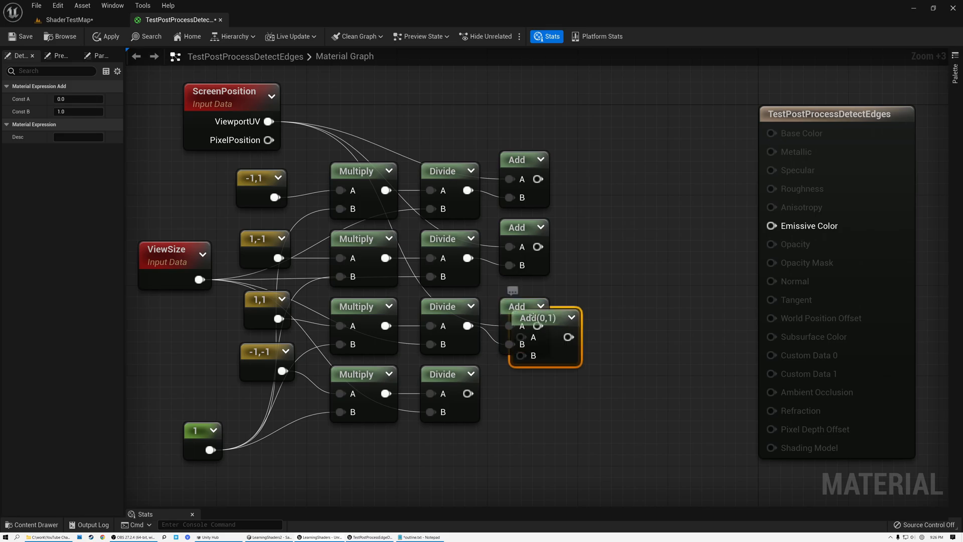
{"action": "key", "text": "ctrl+d"}
{"action": "left_click_drag", "start_coordinate": [515, 311], "coordinate": [535, 377]}
{"action": "left_click_drag", "start_coordinate": [269, 121], "coordinate": [505, 394]}
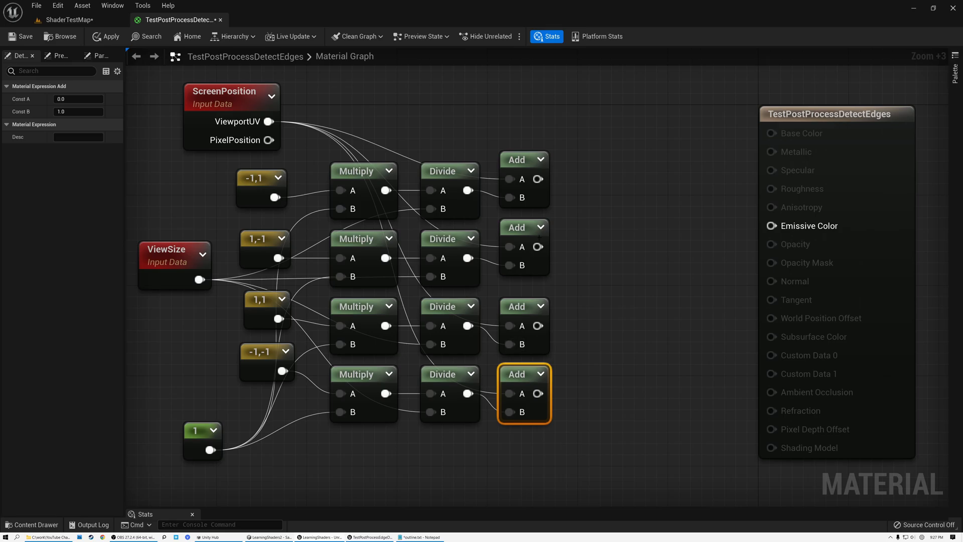
Shift the four Add nodes slightly upward beside the Divide column
{"action": "left_click", "coordinate": [517, 158]}
{"action": "left_click_drag", "start_coordinate": [517, 158], "coordinate": [517, 147]}
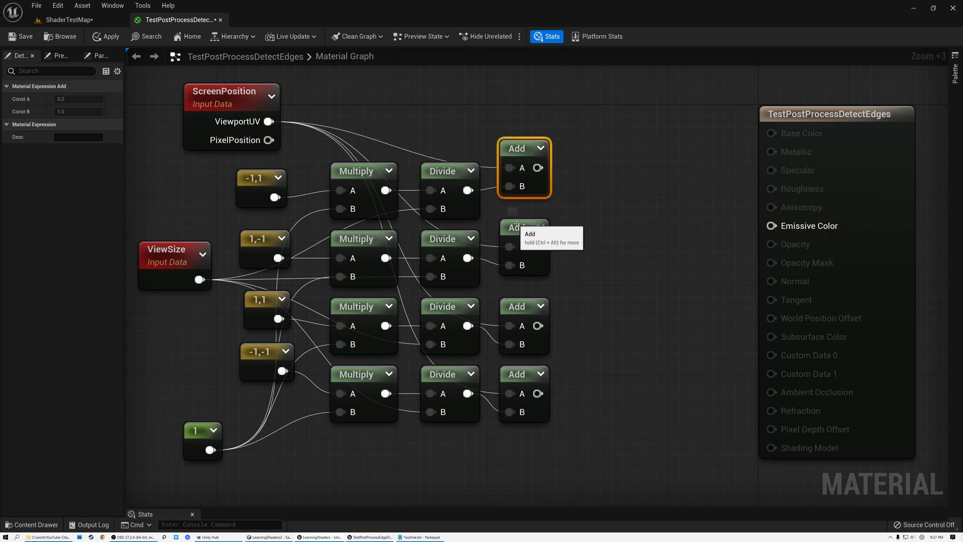
{"action": "left_click_drag", "start_coordinate": [518, 232], "coordinate": [518, 219]}
{"action": "left_click_drag", "start_coordinate": [517, 307], "coordinate": [517, 285]}
{"action": "left_click_drag", "start_coordinate": [509, 374], "coordinate": [509, 361]}
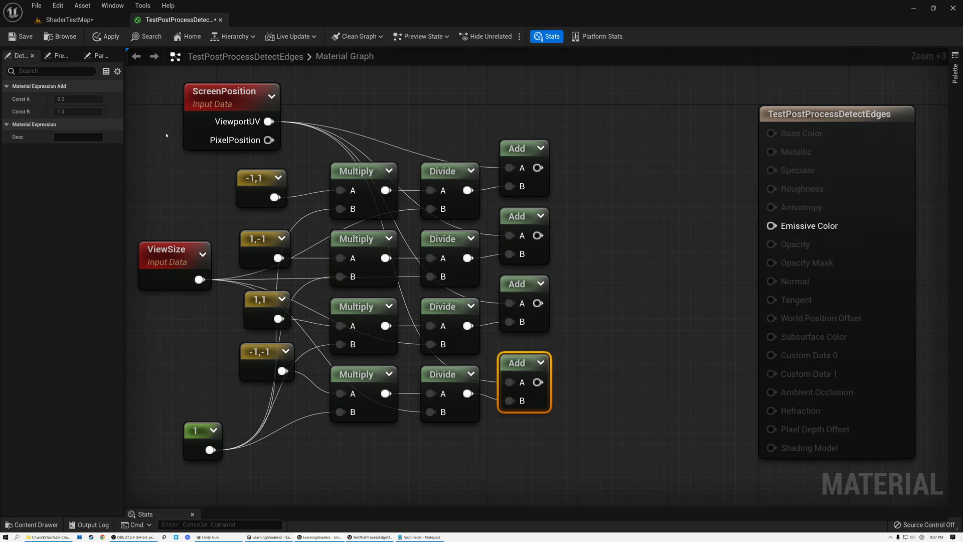
Move the entire offset node network left, away from the material output node, and clear the selection
{"action": "scroll", "coordinate": [165, 133], "scroll_direction": "down", "scroll_amount": 2}
{"action": "right_click_drag", "start_coordinate": [160, 160], "coordinate": [379, 170]}
{"action": "left_click_drag", "start_coordinate": [350, 121], "coordinate": [699, 402]}
{"action": "left_click_drag", "start_coordinate": [678, 155], "coordinate": [434, 165]}
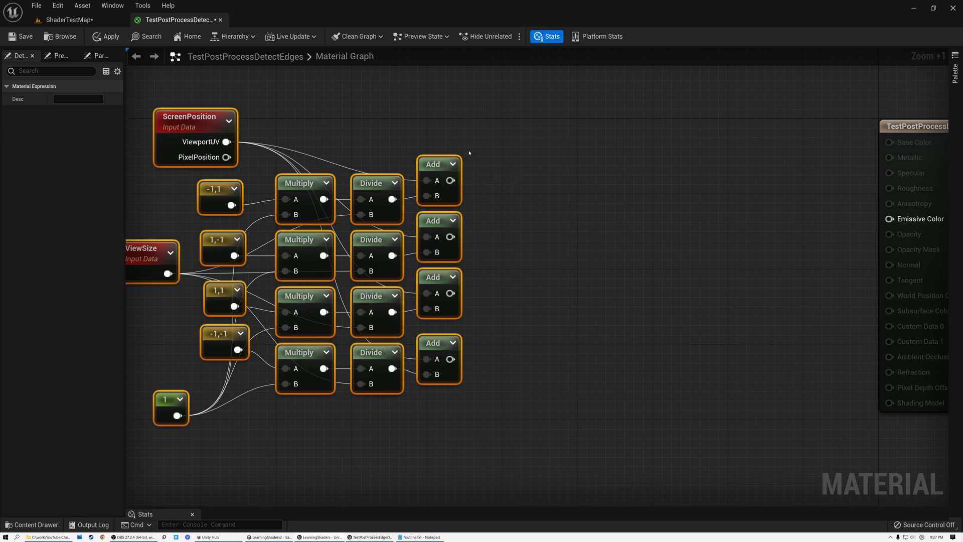
{"action": "left_click", "coordinate": [504, 128]}
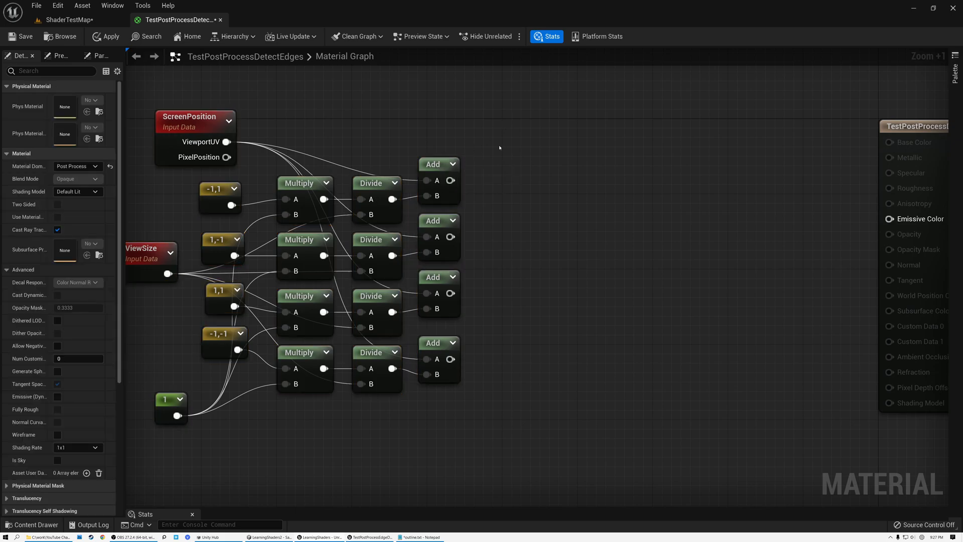
Add a SceneTexture node in the space between the Add column and the material output, and select it
{"action": "right_click", "coordinate": [524, 128]}
{"action": "type", "text": "scen"}
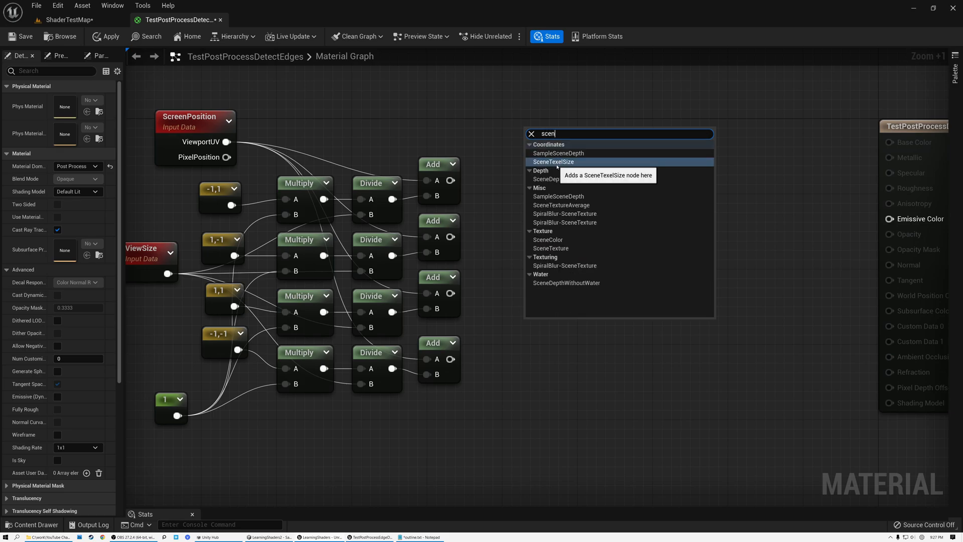
{"action": "left_click", "coordinate": [555, 248]}
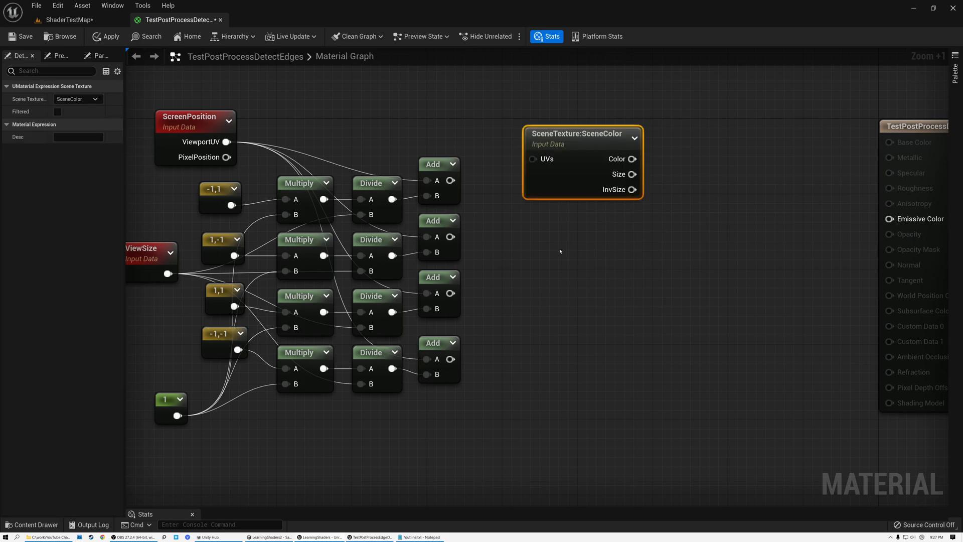
{"action": "left_click", "coordinate": [567, 139]}
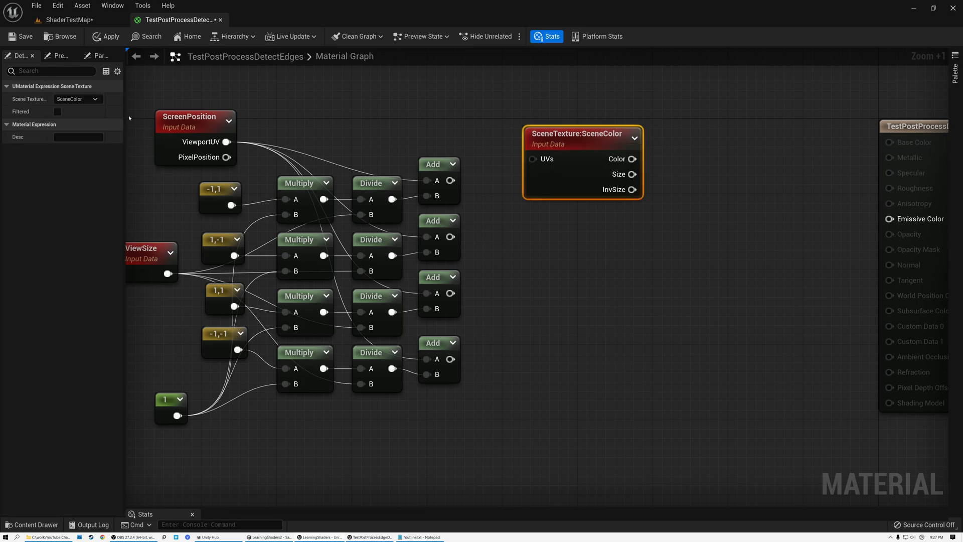
Set the SceneTexture node to WorldNormal and connect its Color output to the material's Emissive Color
{"action": "left_click", "coordinate": [94, 99]}
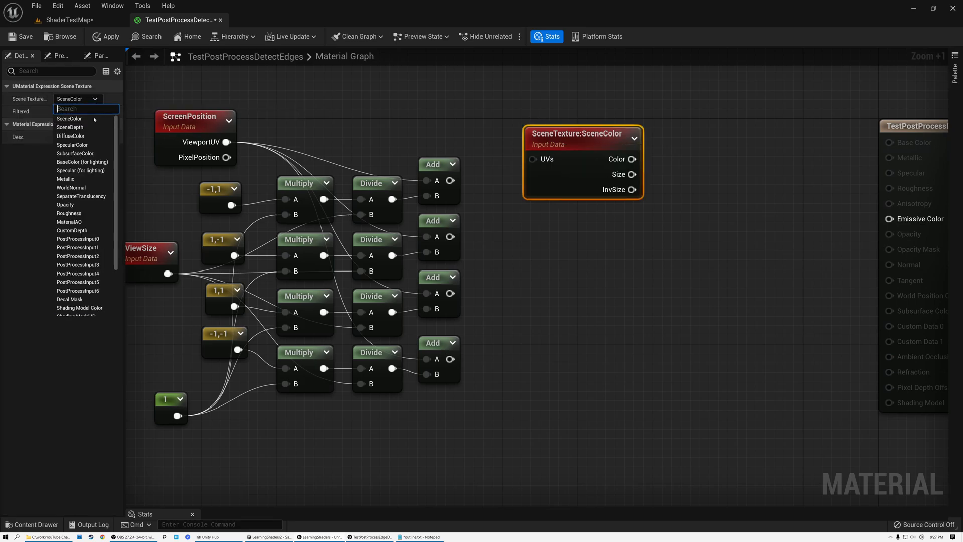
{"action": "left_click", "coordinate": [83, 187]}
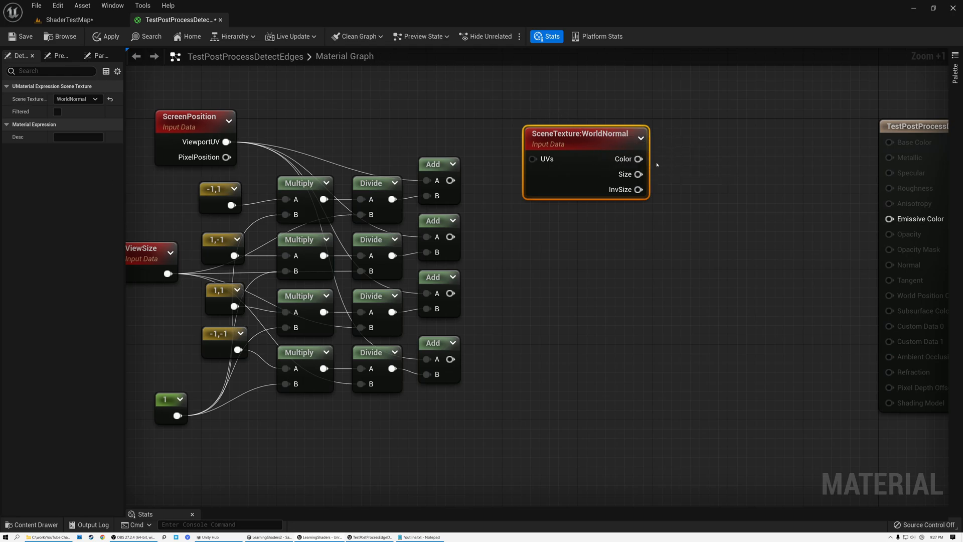
{"action": "left_click_drag", "start_coordinate": [638, 159], "coordinate": [890, 219]}
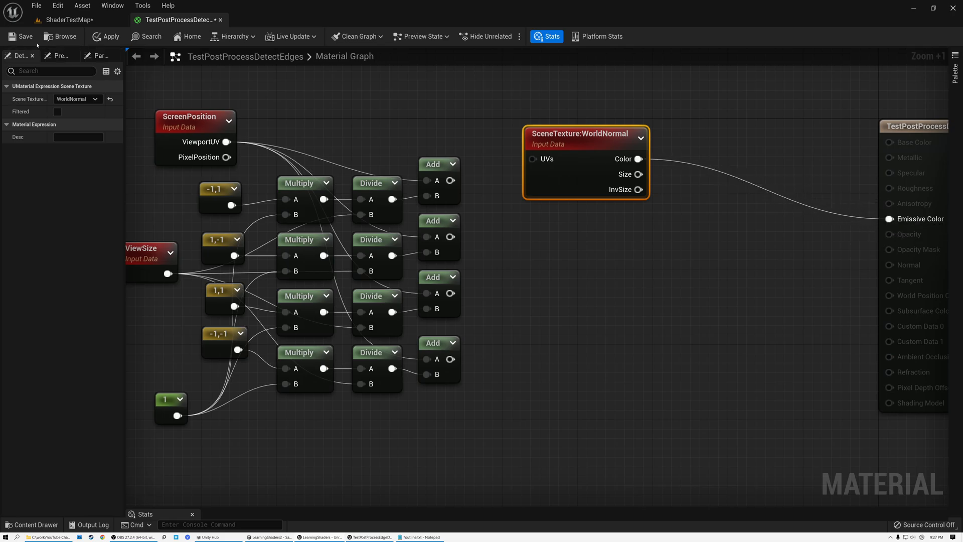
In ShaderTestMap, assign TestPostProcessDetectEdges as the post process material of the global post process volume
{"action": "left_click", "coordinate": [70, 19]}
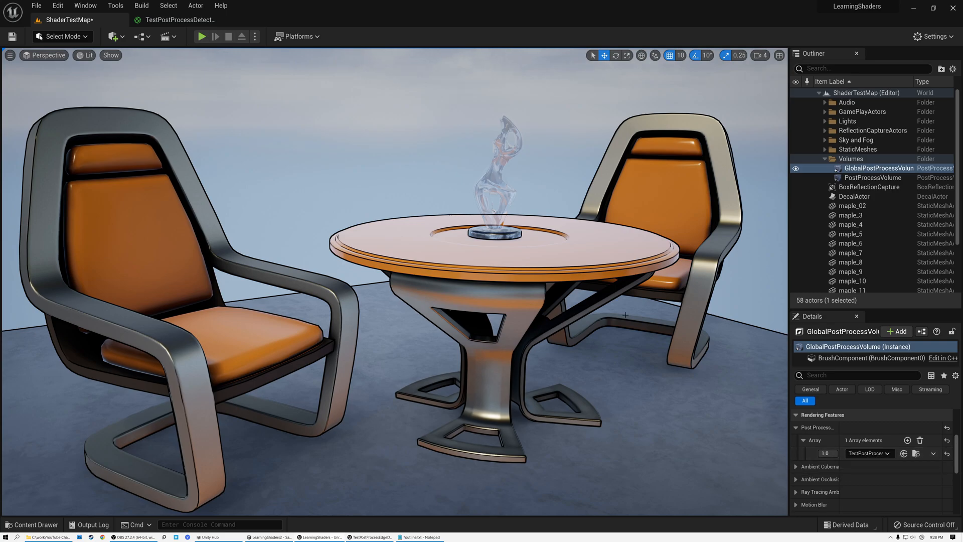
{"action": "left_click", "coordinate": [887, 453]}
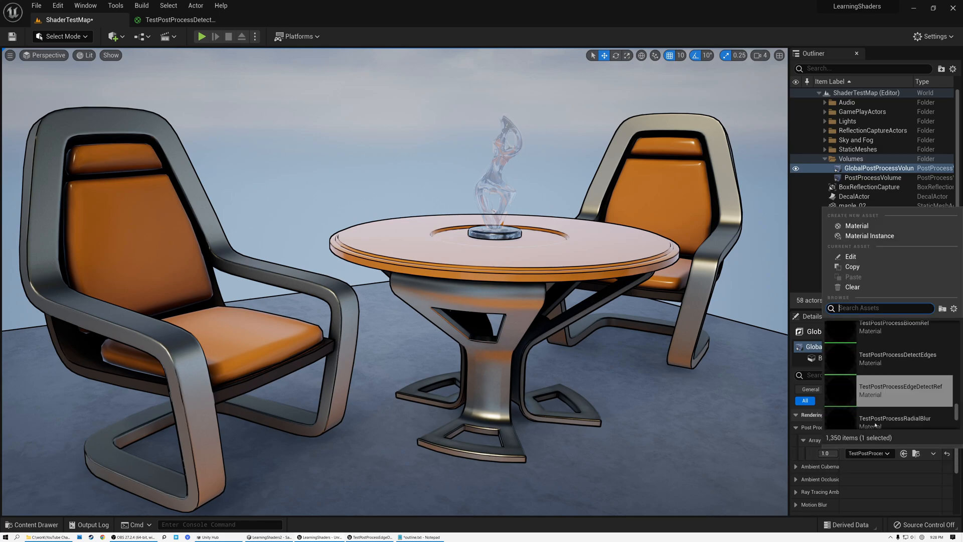
{"action": "left_click", "coordinate": [843, 365]}
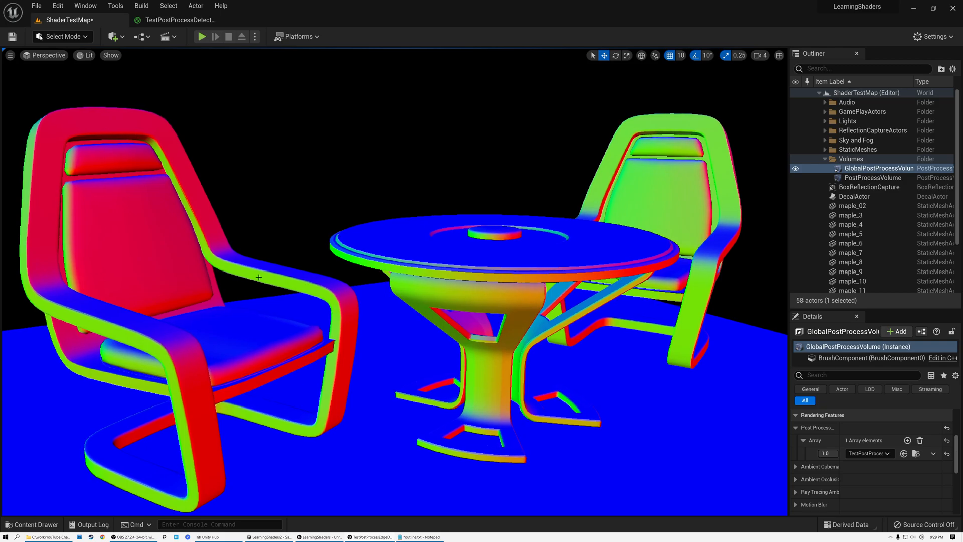
Set the edge detection material's Blendable Location to Before Translucency, save it, and view the result in ShaderTestMap
{"action": "left_click", "coordinate": [188, 22]}
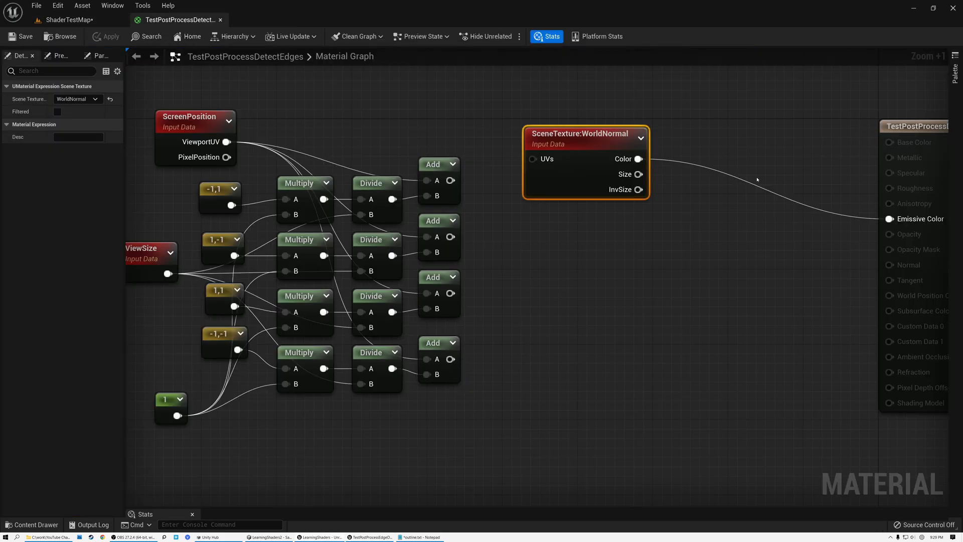
{"action": "left_click", "coordinate": [909, 127]}
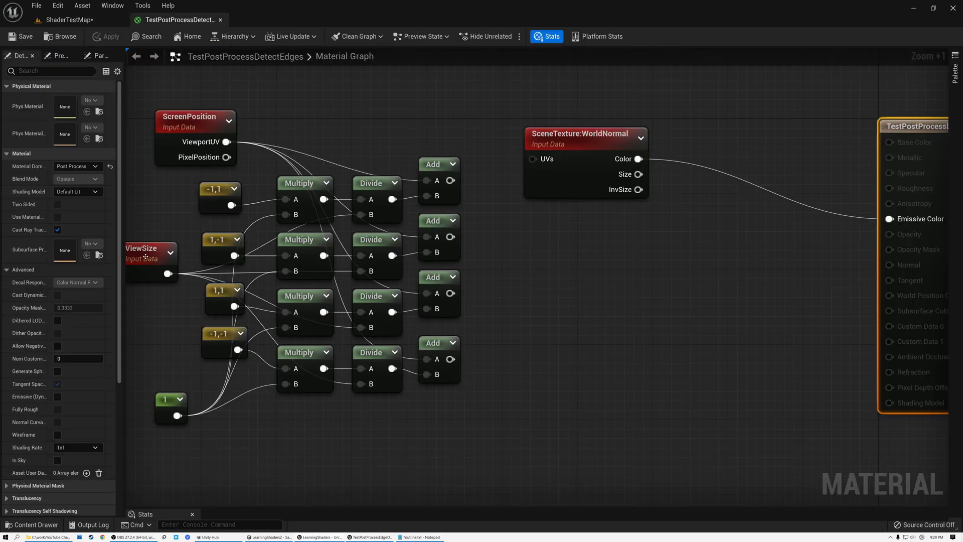
{"action": "scroll", "coordinate": [124, 331], "scroll_direction": "down", "scroll_amount": 3}
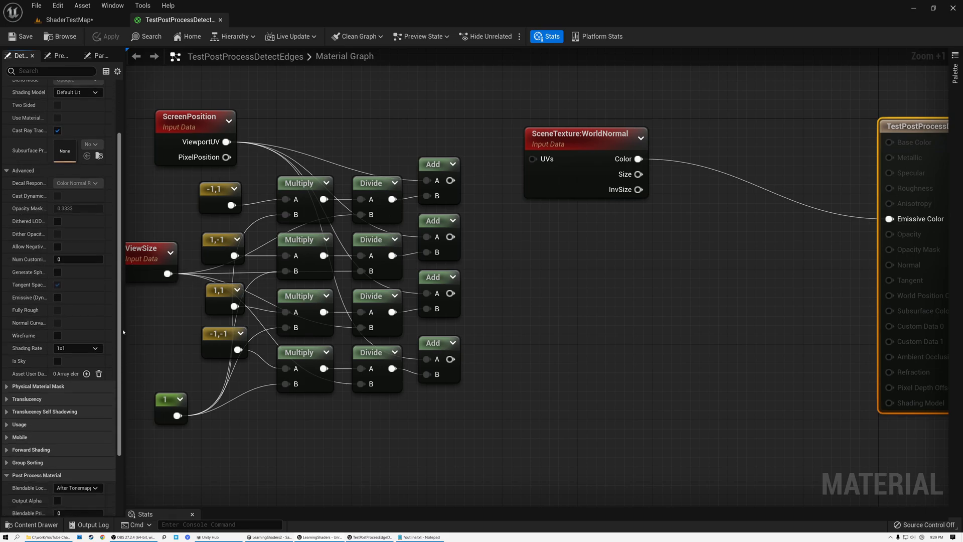
{"action": "scroll", "coordinate": [124, 331], "scroll_direction": "up", "scroll_amount": 2}
{"action": "scroll", "coordinate": [52, 400], "scroll_direction": "down", "scroll_amount": 4}
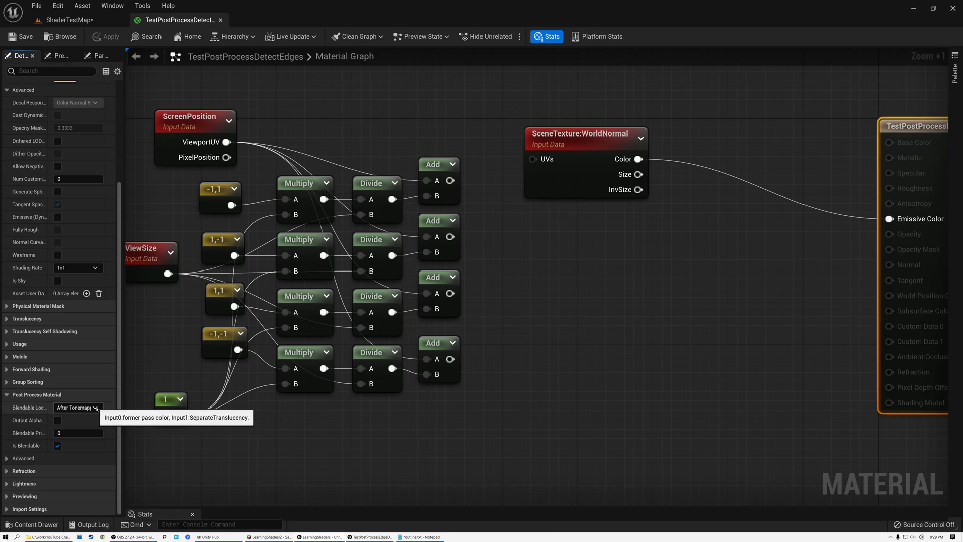
{"action": "left_click", "coordinate": [95, 408]}
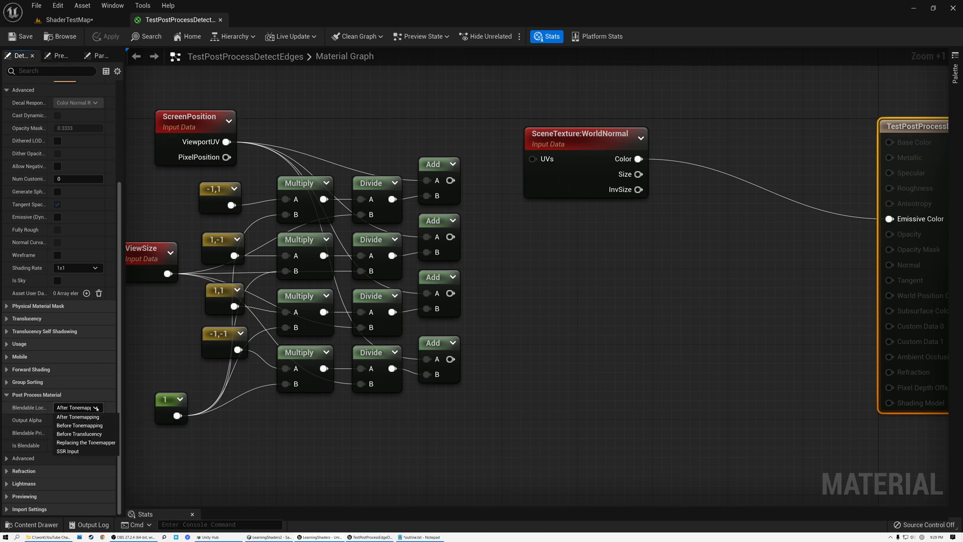
{"action": "left_click", "coordinate": [80, 434]}
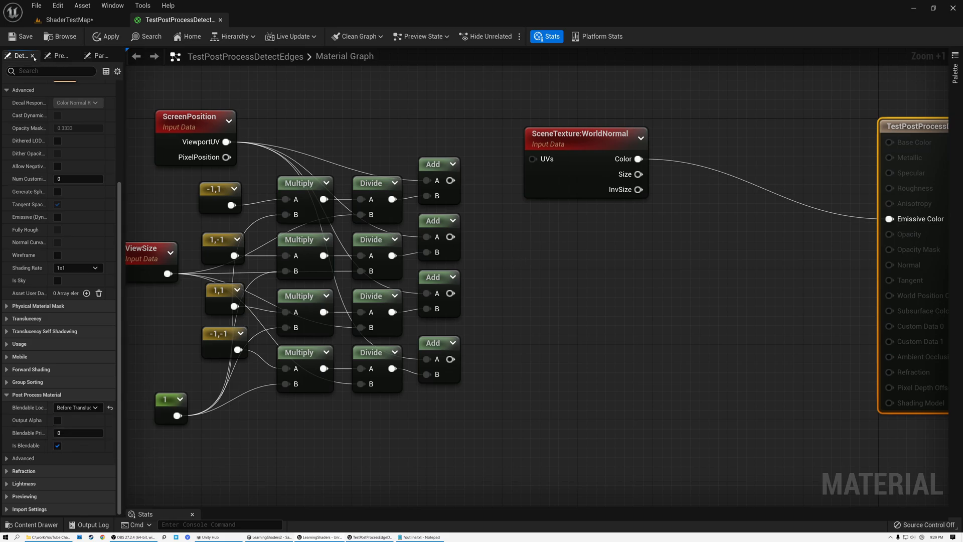
{"action": "left_click", "coordinate": [23, 37]}
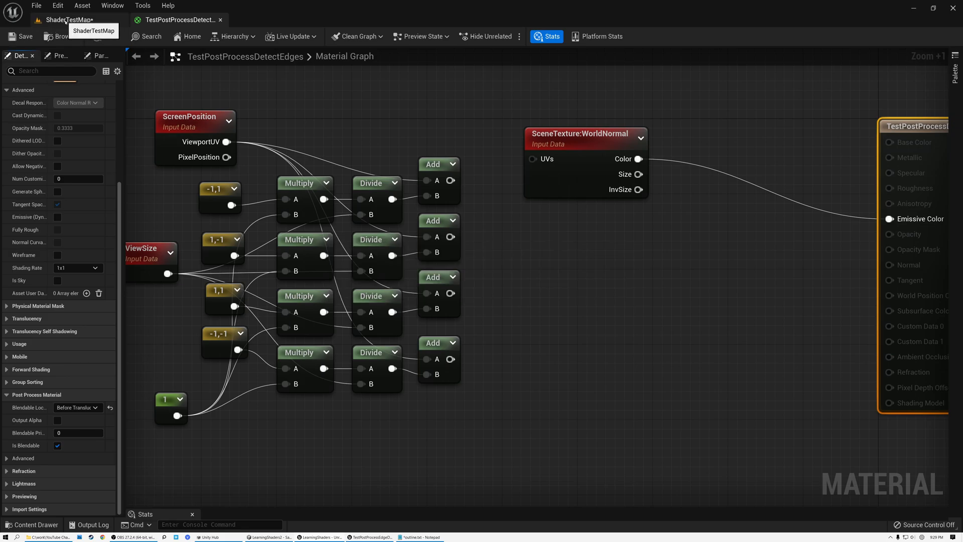
{"action": "left_click", "coordinate": [69, 20]}
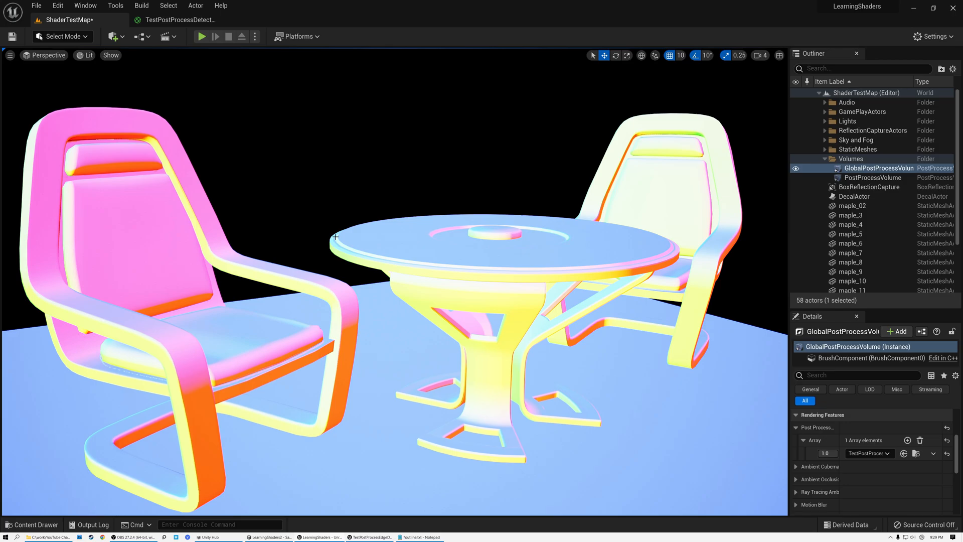
Return to the edge material graph, move the WorldNormal SceneTexture node slightly up, and feed its UVs from the first Add node
{"action": "left_click", "coordinate": [179, 20]}
{"action": "left_click_drag", "start_coordinate": [586, 144], "coordinate": [583, 127]}
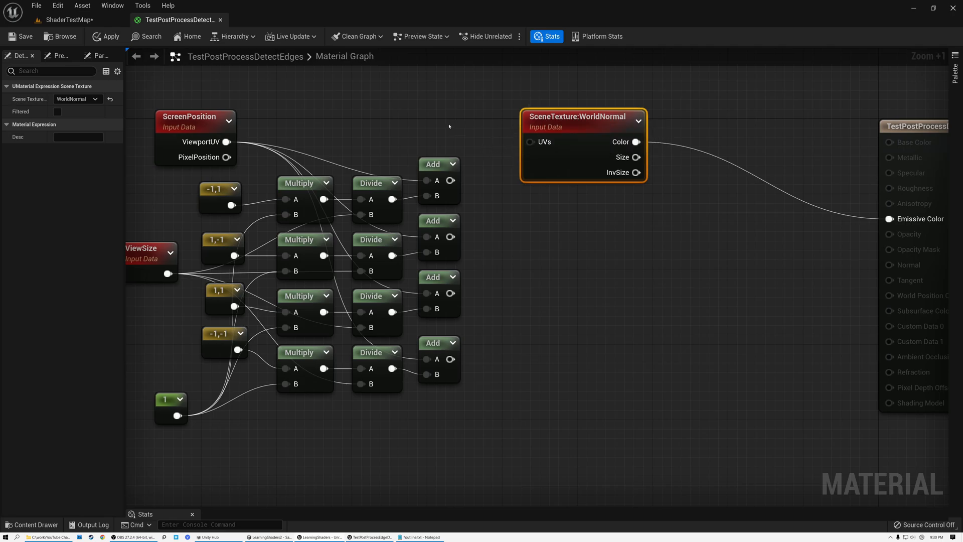
{"action": "right_click_drag", "start_coordinate": [390, 130], "coordinate": [444, 132]}
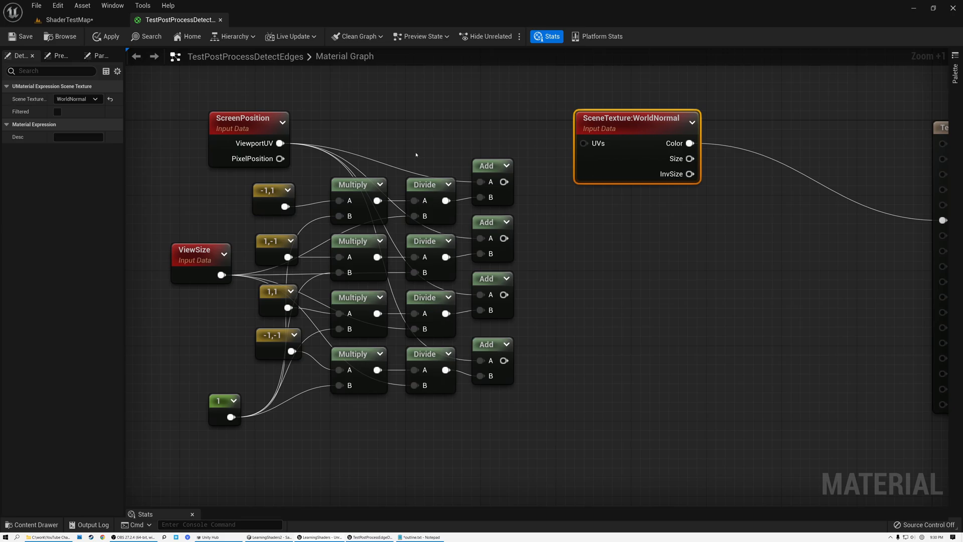
{"action": "left_click_drag", "start_coordinate": [504, 182], "coordinate": [588, 144]}
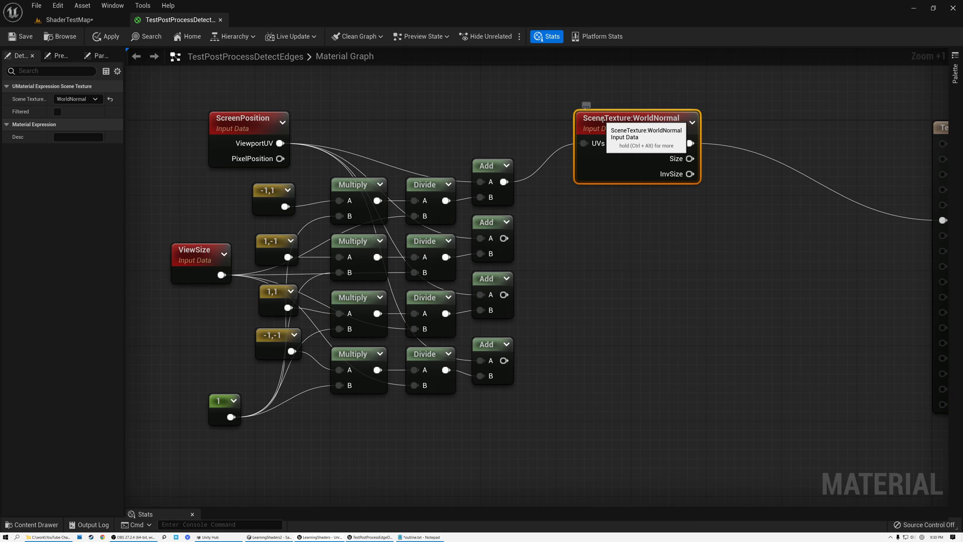
Stack three duplicates of the WorldNormal SceneTexture node below the original, feeding their UVs from the second, third and fourth Add nodes respectively
{"action": "key", "text": "ctrl+d"}
{"action": "left_click_drag", "start_coordinate": [640, 155], "coordinate": [611, 211]}
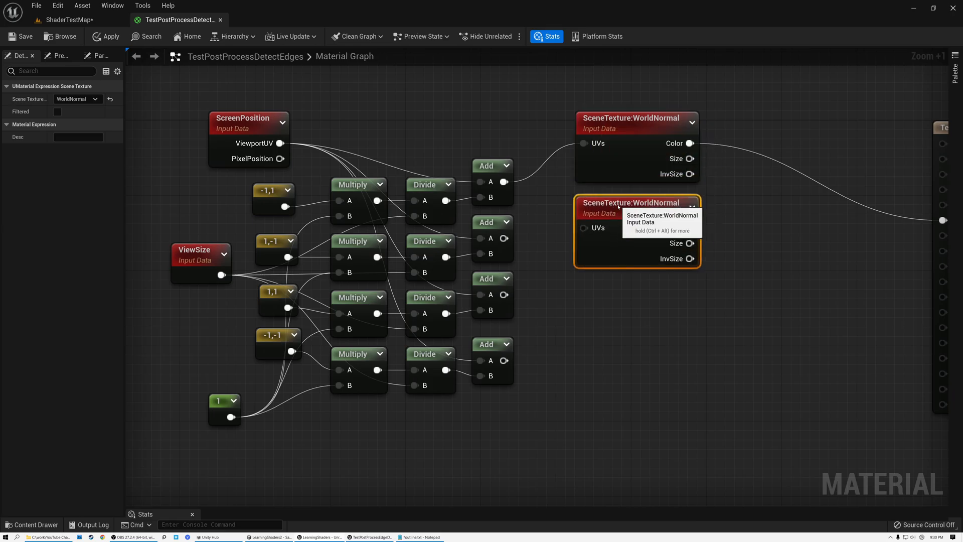
{"action": "left_click_drag", "start_coordinate": [503, 237], "coordinate": [584, 219]}
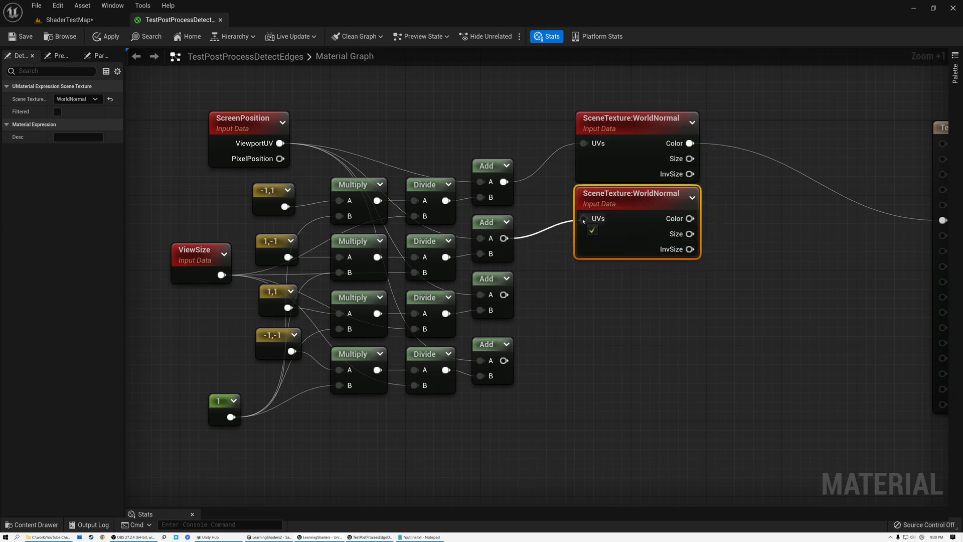
{"action": "key", "text": "ctrl+w"}
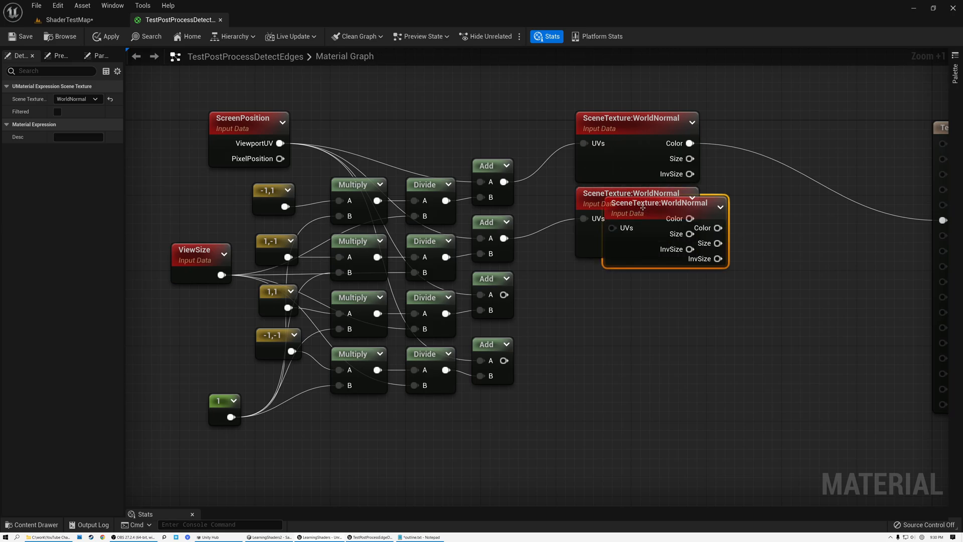
{"action": "left_click_drag", "start_coordinate": [605, 199], "coordinate": [605, 274]}
{"action": "left_click_drag", "start_coordinate": [504, 294], "coordinate": [585, 294]}
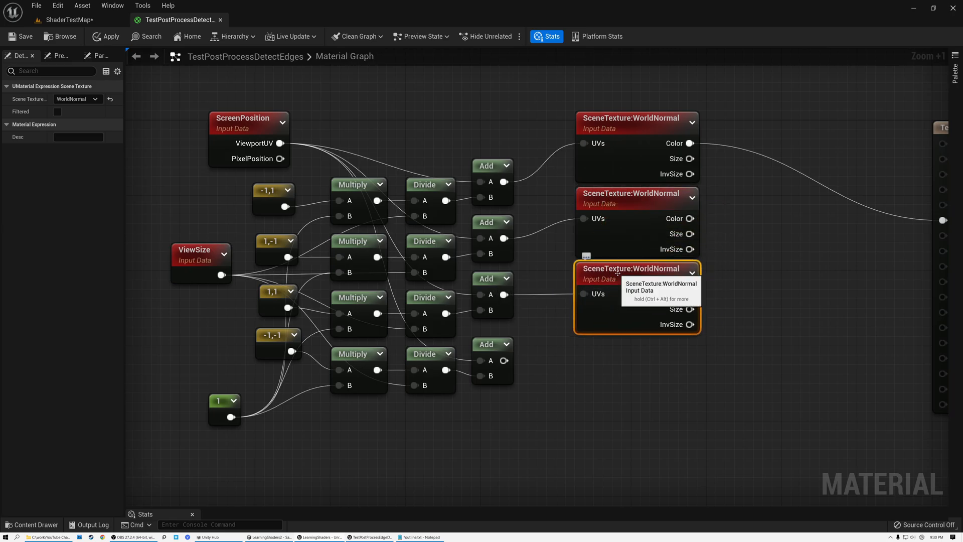
{"action": "key", "text": "ctrl+w"}
{"action": "left_click_drag", "start_coordinate": [618, 274], "coordinate": [618, 349]}
{"action": "left_click_drag", "start_coordinate": [504, 361], "coordinate": [584, 369]}
Move the material result node further right to make more room after the SceneTexture column
{"action": "right_click_drag", "start_coordinate": [741, 232], "coordinate": [635, 237]}
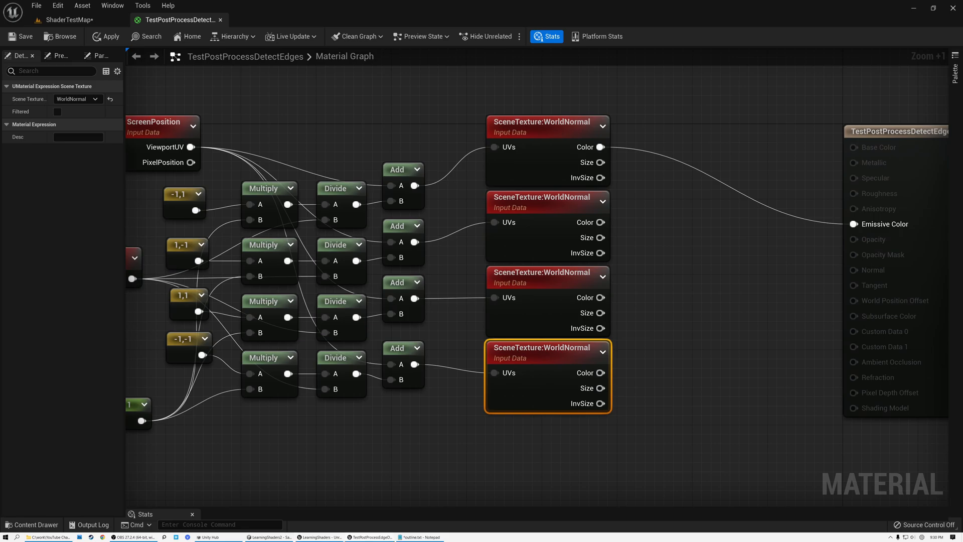
{"action": "right_click_drag", "start_coordinate": [705, 212], "coordinate": [477, 224]}
{"action": "left_click", "coordinate": [744, 146]}
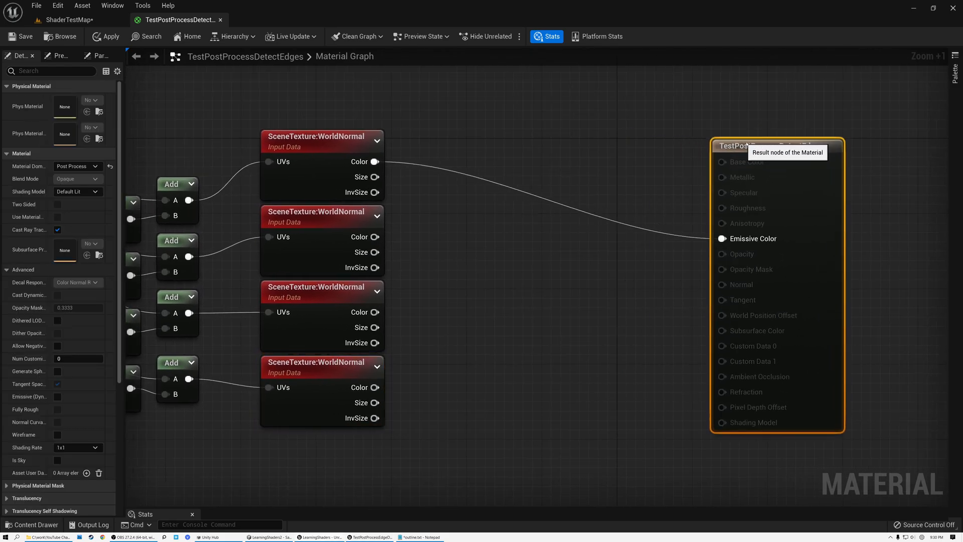
{"action": "left_click_drag", "start_coordinate": [745, 145], "coordinate": [810, 136]}
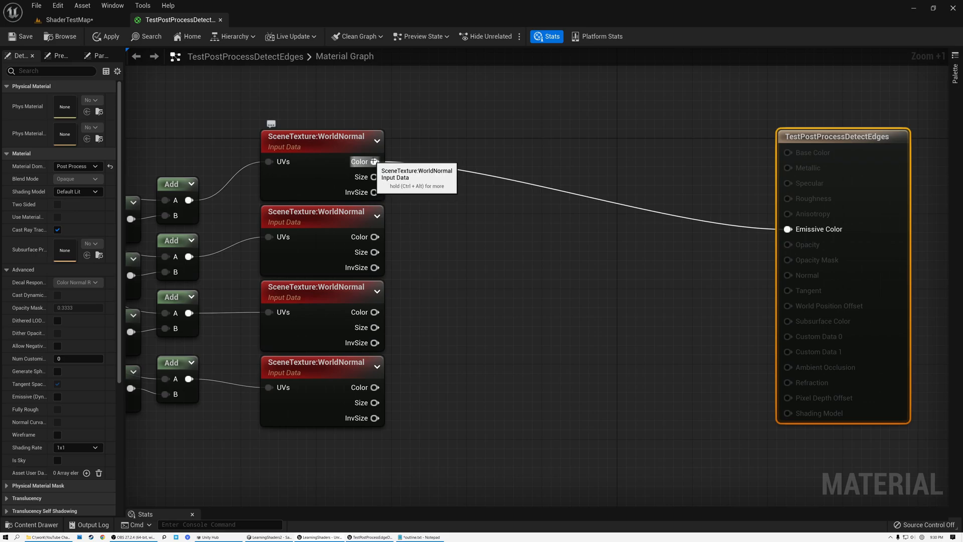
Create a Multiply node from the first SceneTexture's Color output, place it beside that node, and set Const B to 0.5
{"action": "left_click", "coordinate": [326, 140]}
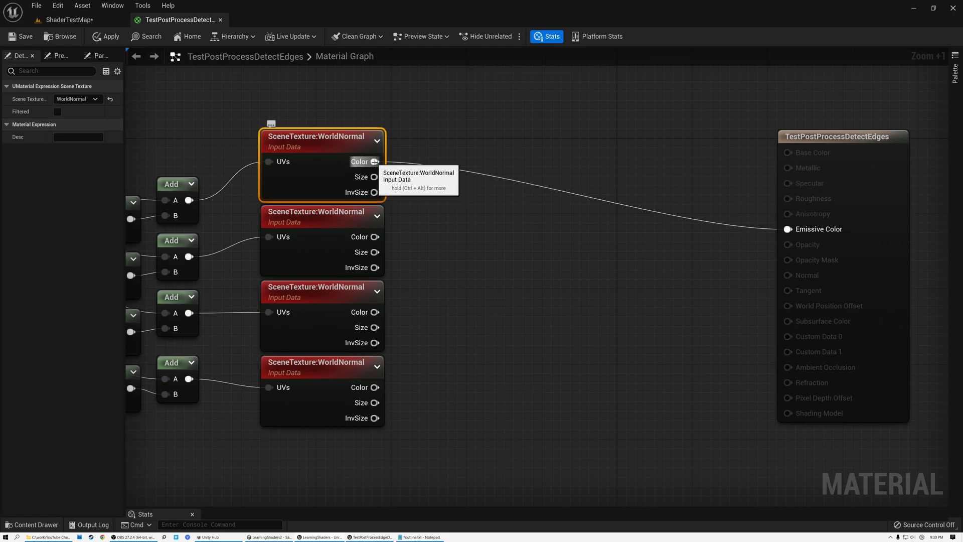
{"action": "left_click_drag", "start_coordinate": [375, 162], "coordinate": [444, 205]}
{"action": "type", "text": "mul"}
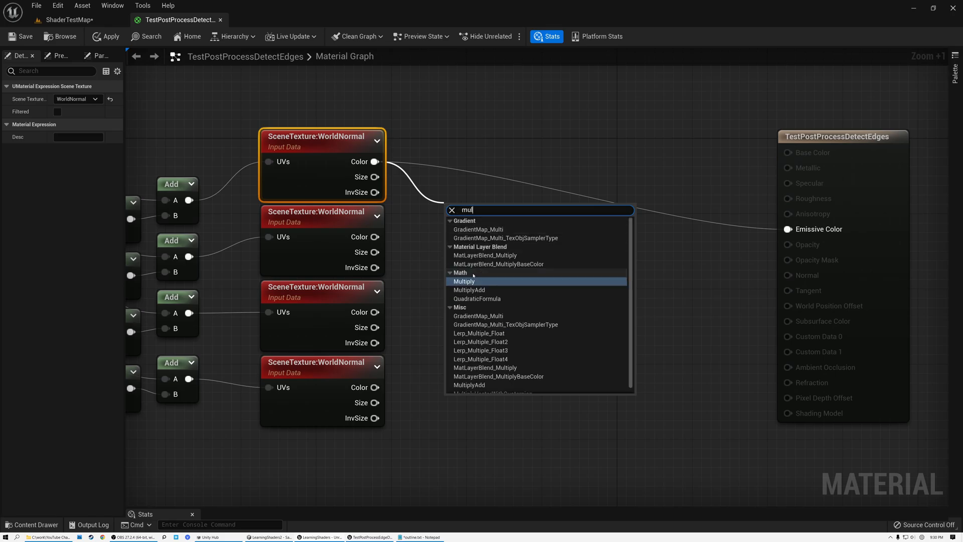
{"action": "left_click", "coordinate": [469, 279]}
{"action": "left_click_drag", "start_coordinate": [474, 223], "coordinate": [477, 159]}
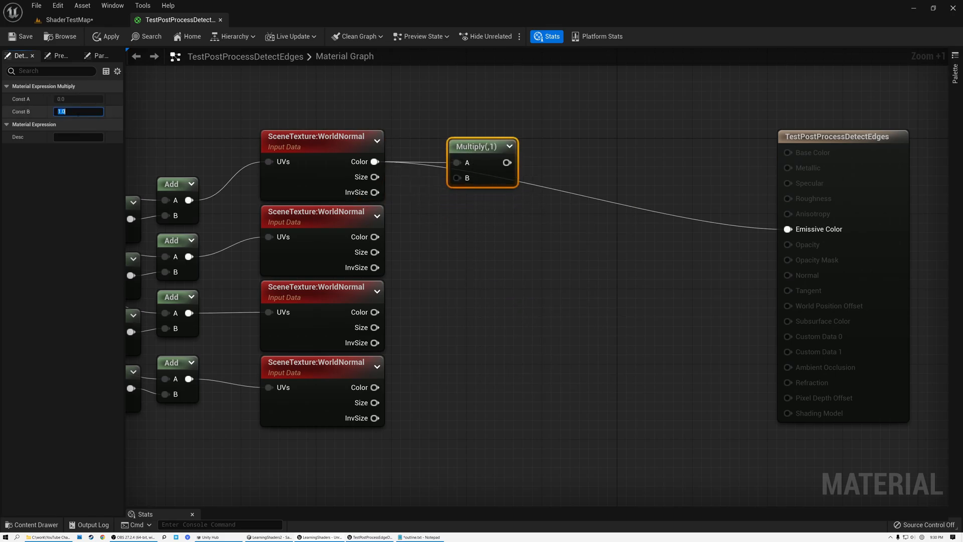
{"action": "left_click", "coordinate": [78, 111]}
{"action": "type", "text": "0.5"}
{"action": "key", "text": "Return"}
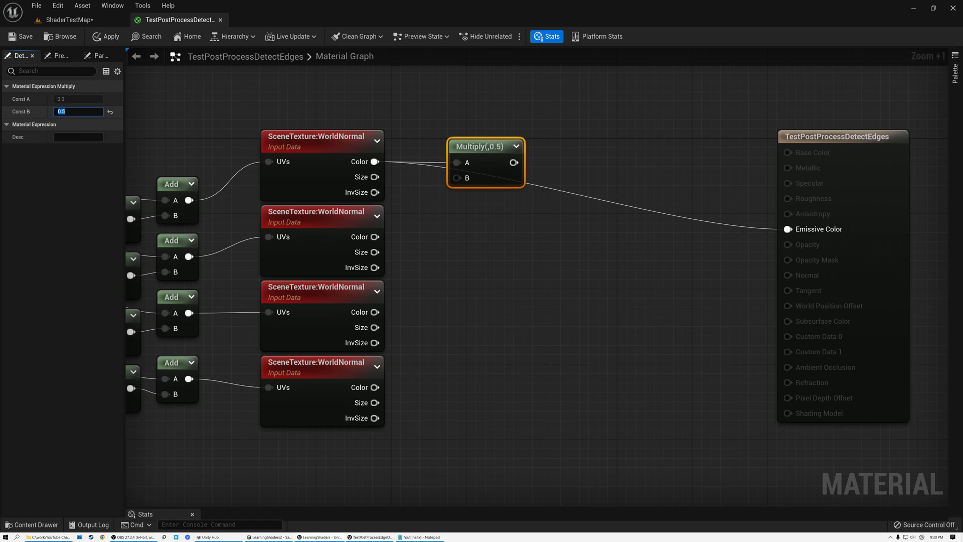
Chain an Add node with Const B 0.5 after the Multiply node and place both closely beside the first SceneTexture
{"action": "left_click_drag", "start_coordinate": [492, 157], "coordinate": [518, 149]}
{"action": "type", "text": "add"}
{"action": "left_click", "coordinate": [539, 216]}
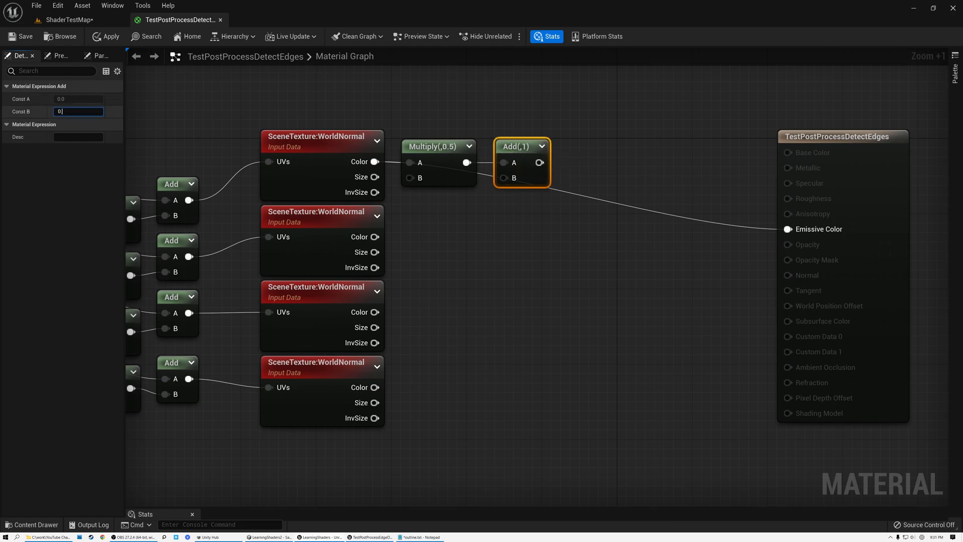
{"action": "key", "text": "Return"}
{"action": "left_click_drag", "start_coordinate": [509, 147], "coordinate": [500, 147]}
{"action": "left_click_drag", "start_coordinate": [438, 146], "coordinate": [428, 146]}
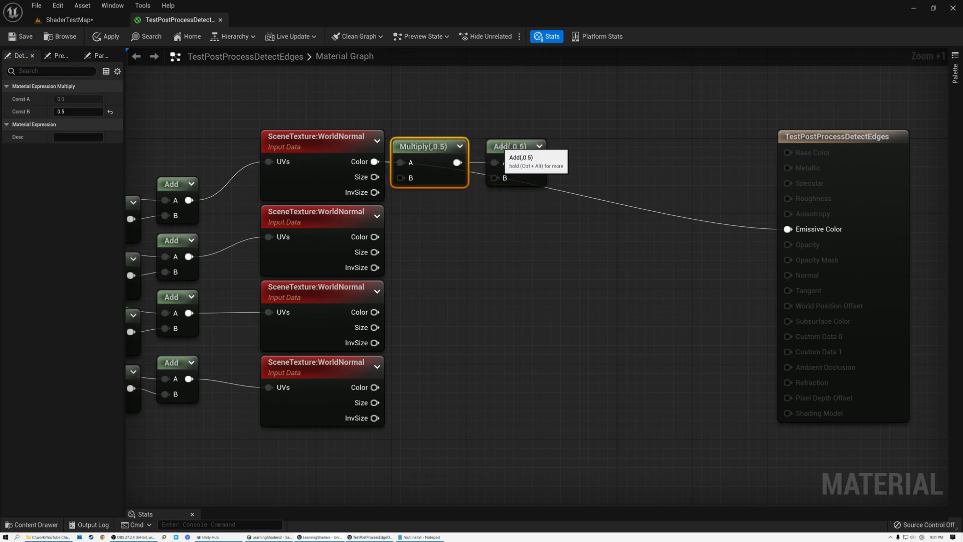
{"action": "left_click_drag", "start_coordinate": [503, 146], "coordinate": [492, 147]}
Duplicate the Multiply and Add pair for the other three rows, each taking its row's SceneTexture Color as input
{"action": "left_click_drag", "start_coordinate": [436, 122], "coordinate": [432, 222]}
{"action": "key", "text": "ctrl+d"}
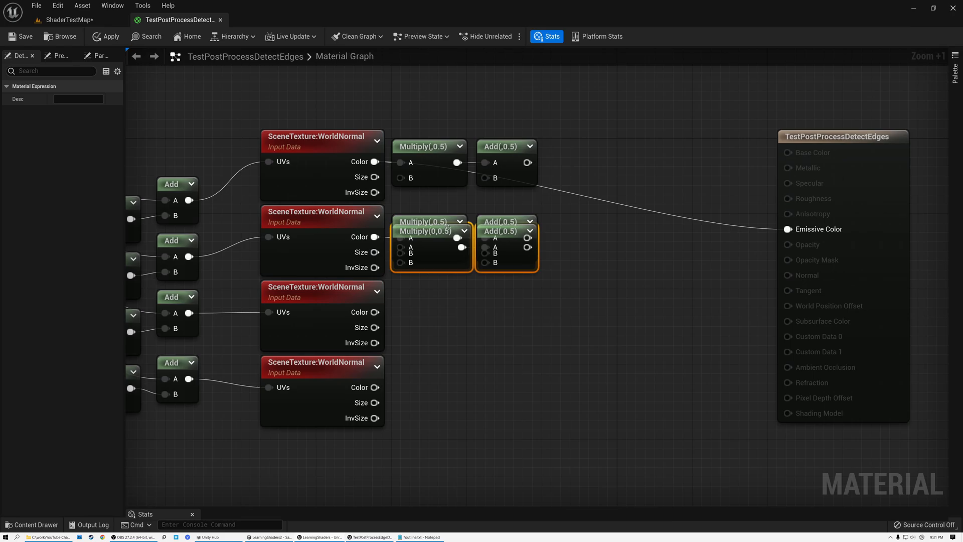
{"action": "key", "text": "ctrl+d"}
{"action": "left_click_drag", "start_coordinate": [437, 278], "coordinate": [445, 364]}
{"action": "key", "text": "ctrl+d"}
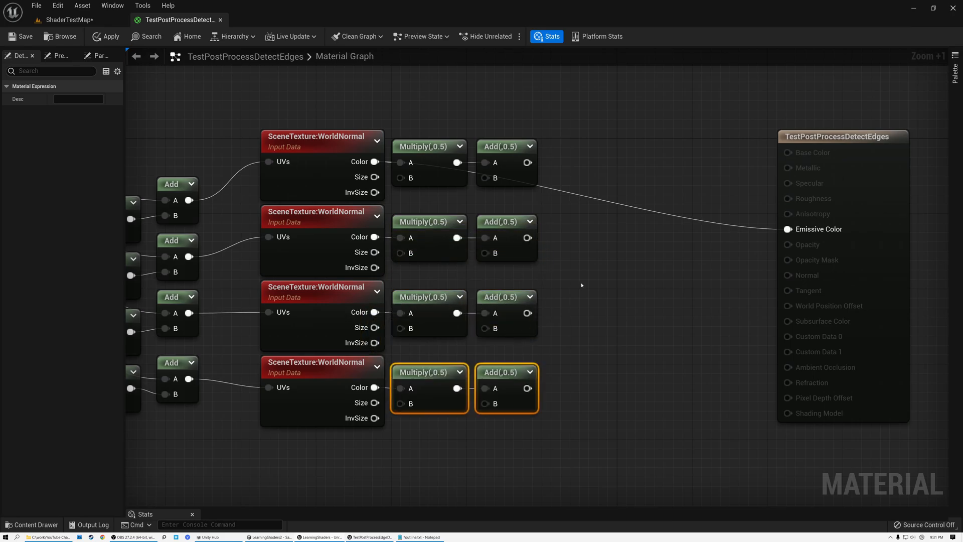
Create a Subtract node with the first row's Add (,0.5) output as A and the second row's as B, placed beside them
{"action": "left_click", "coordinate": [589, 245]}
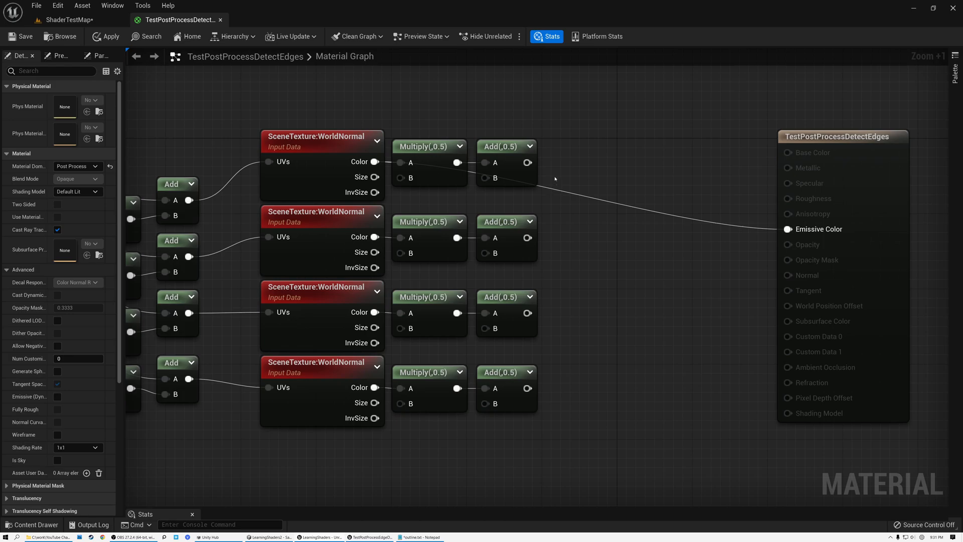
{"action": "left_click_drag", "start_coordinate": [528, 162], "coordinate": [576, 190]}
{"action": "type", "text": "add"}
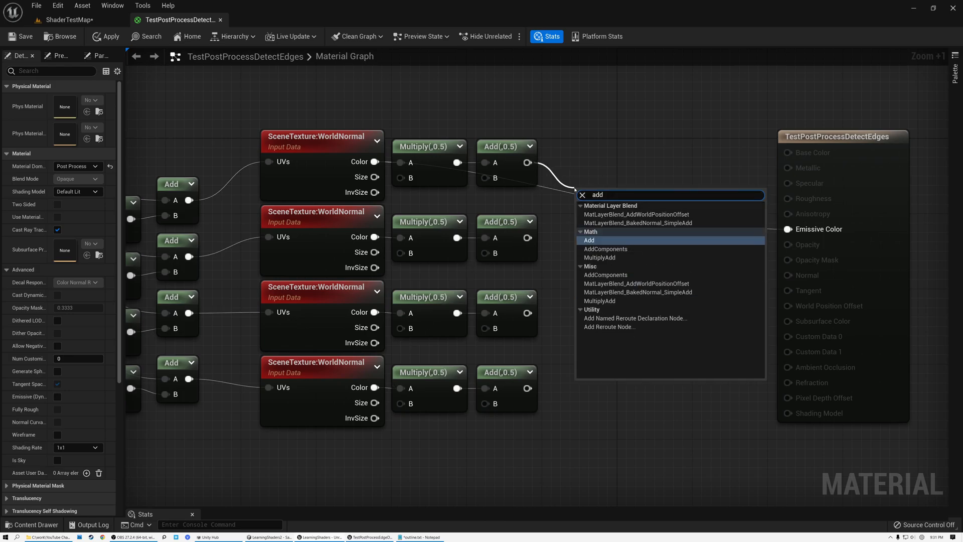
{"action": "key", "text": "BackSpace"}
{"action": "key", "text": "BackSpace"}
{"action": "key", "text": "BackSpace"}
{"action": "type", "text": "sub"}
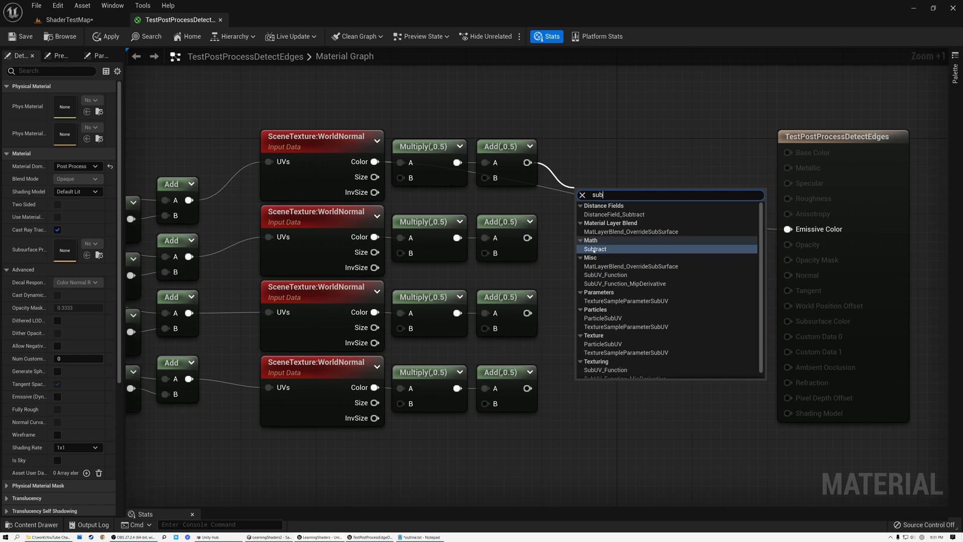
{"action": "key", "text": "Return"}
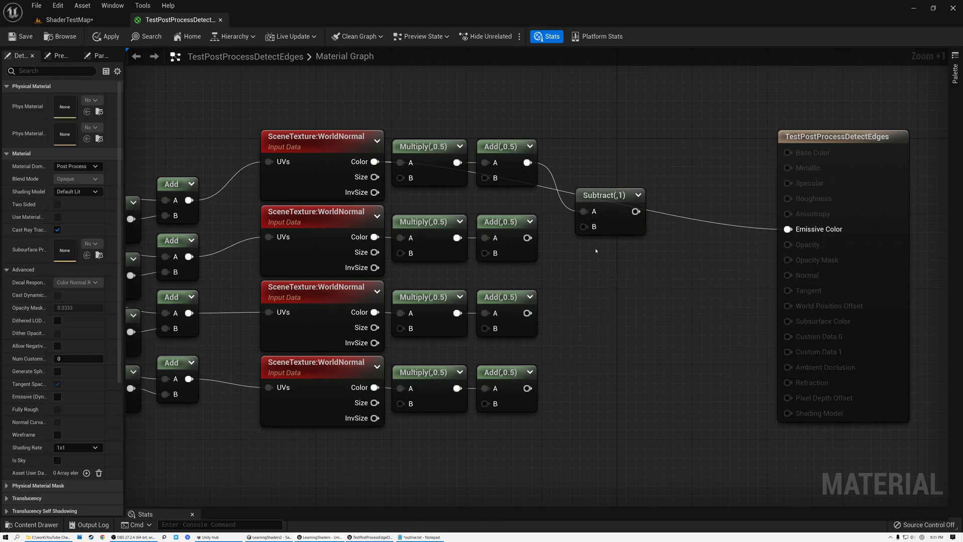
{"action": "left_click_drag", "start_coordinate": [527, 238], "coordinate": [572, 189]}
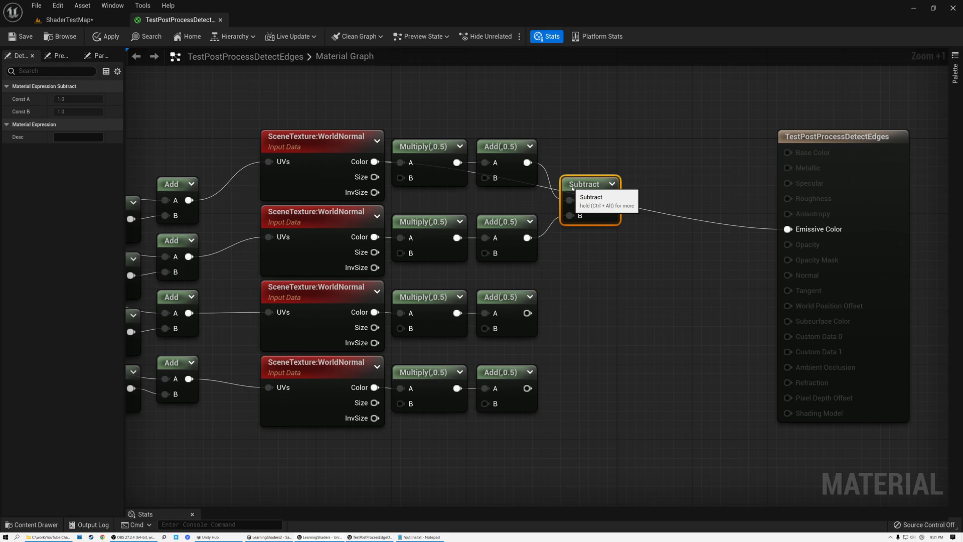
Add an Abs node fed by the Subtract result and place it closely beside the Subtract node
{"action": "left_click_drag", "start_coordinate": [608, 200], "coordinate": [650, 201]}
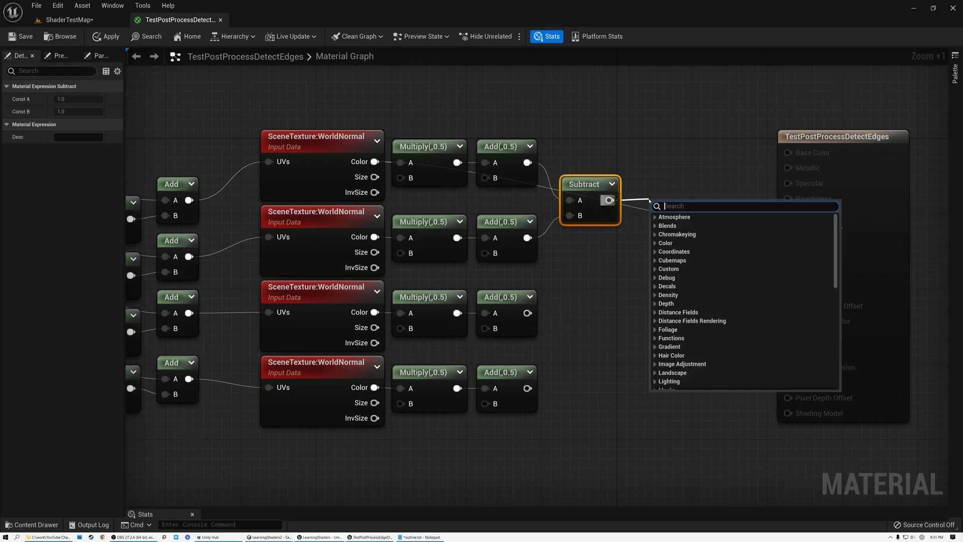
{"action": "type", "text": "abs"}
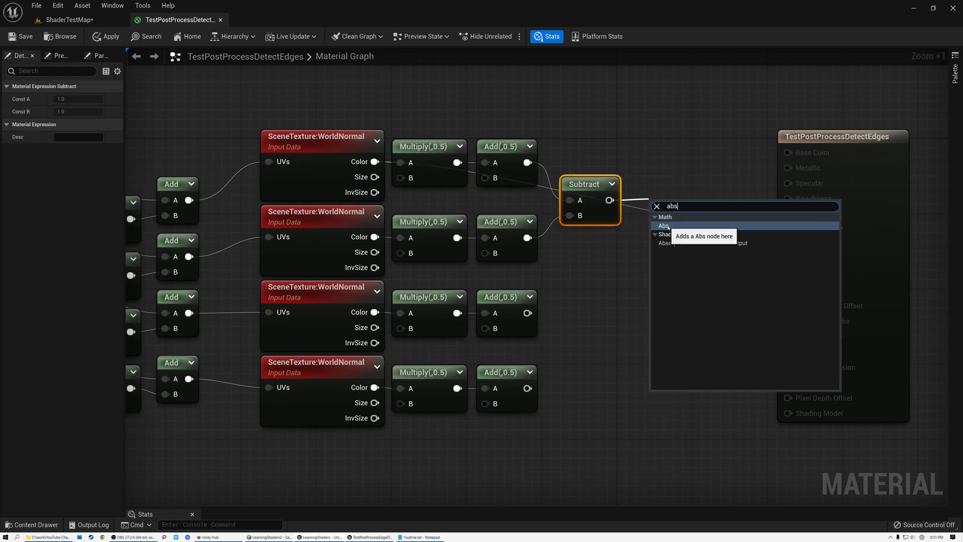
{"action": "left_click", "coordinate": [670, 225]}
{"action": "left_click_drag", "start_coordinate": [663, 208], "coordinate": [640, 186]}
Duplicate the Subtract and Abs pair beside the lower rows, feeding the third row's Add output into A and the fourth's into B
{"action": "left_click_drag", "start_coordinate": [583, 167], "coordinate": [644, 189]}
{"action": "left_click_drag", "start_coordinate": [582, 184], "coordinate": [589, 335]}
{"action": "key", "text": "ctrl+c"}
{"action": "key", "text": "ctrl+v"}
{"action": "left_click", "coordinate": [540, 316]}
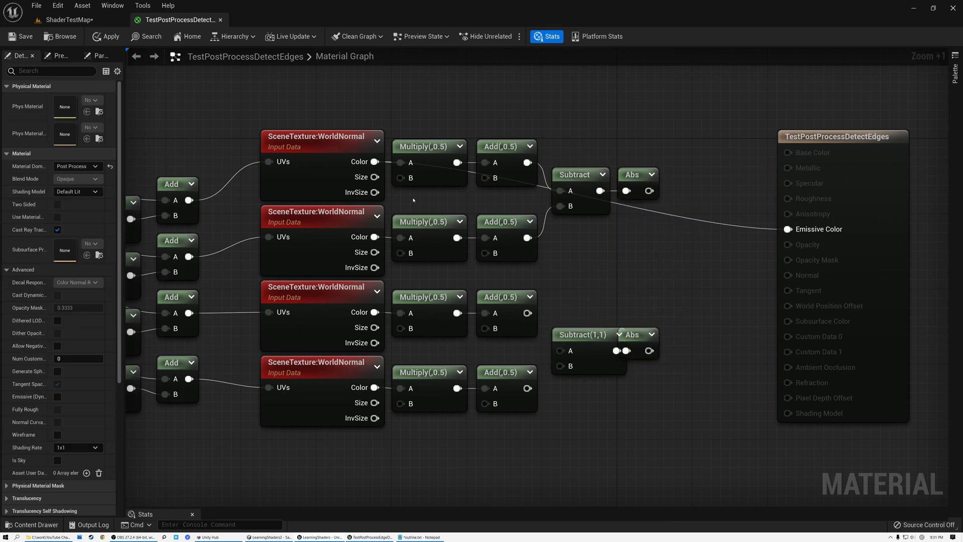
{"action": "left_click", "coordinate": [315, 140]}
{"action": "left_click", "coordinate": [317, 215]}
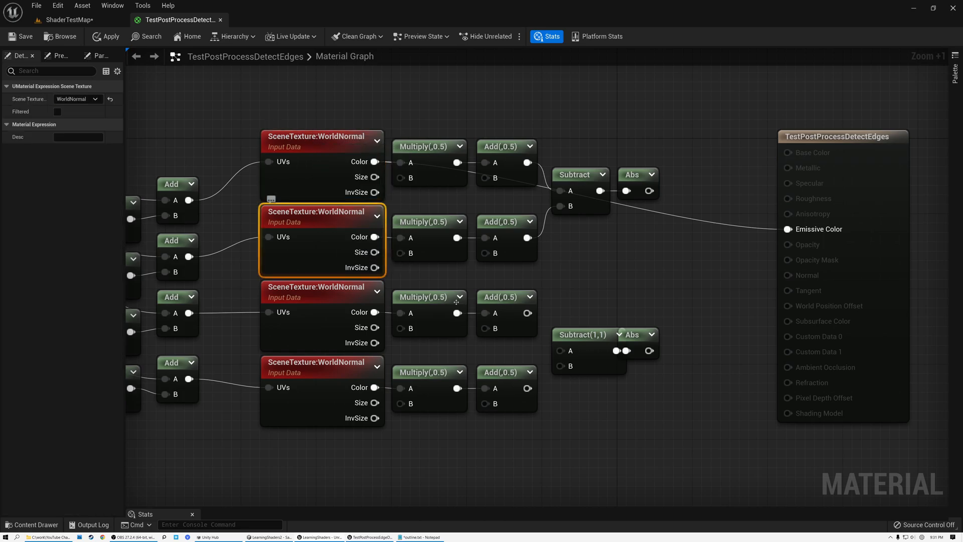
{"action": "left_click_drag", "start_coordinate": [528, 313], "coordinate": [561, 351]}
{"action": "left_click_drag", "start_coordinate": [528, 388], "coordinate": [559, 368]}
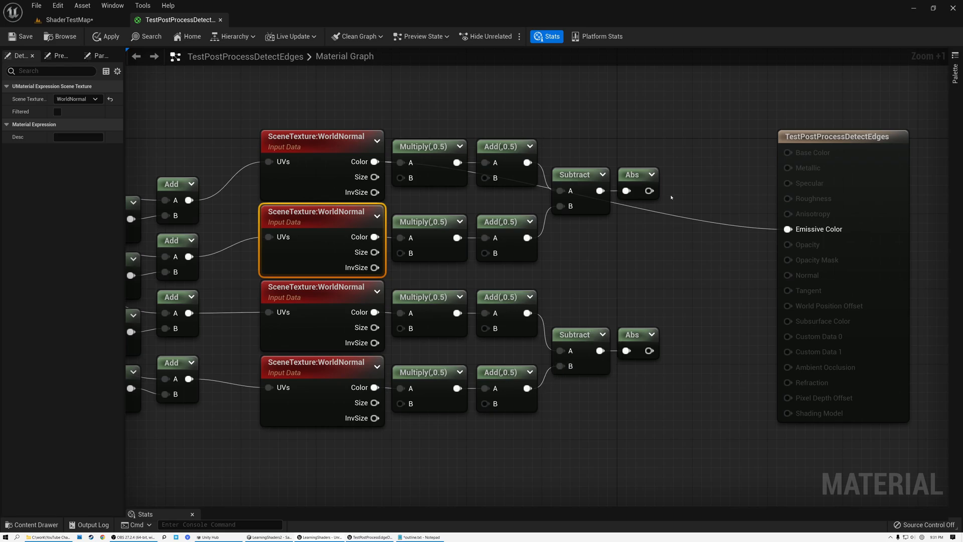
Sum the two Abs outputs in a new Add node and connect its result to Emissive Color
{"action": "left_click_drag", "start_coordinate": [650, 191], "coordinate": [691, 256]}
{"action": "type", "text": "add"}
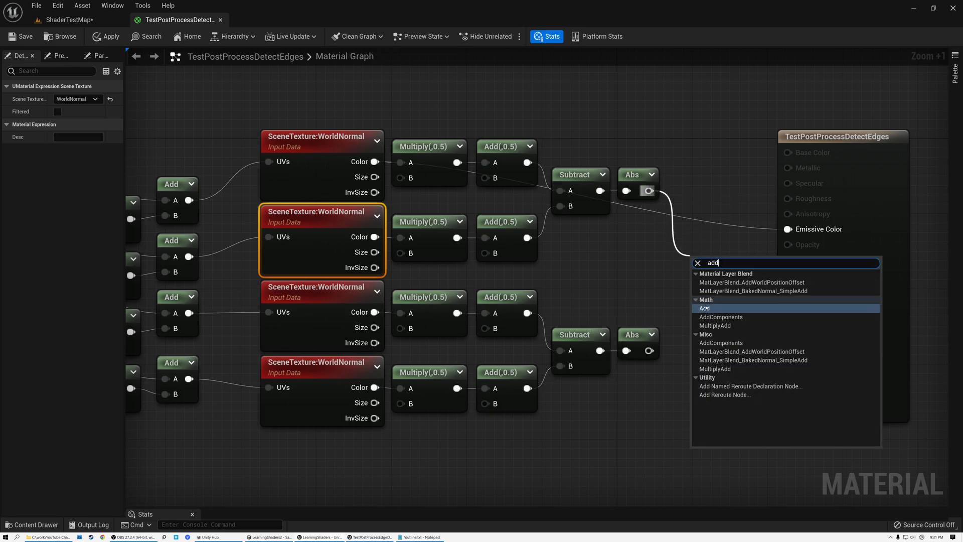
{"action": "left_click", "coordinate": [706, 308]}
{"action": "left_click_drag", "start_coordinate": [650, 350], "coordinate": [788, 230]}
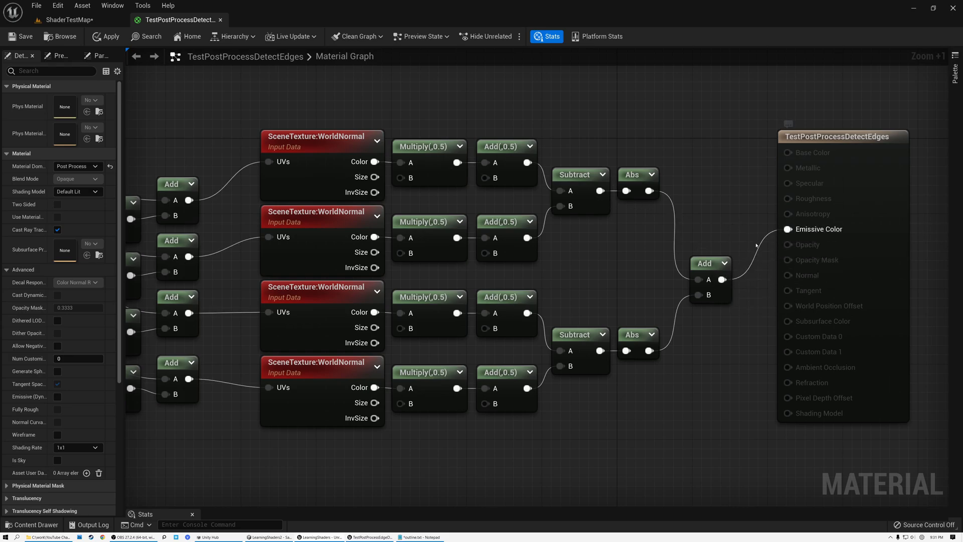
Save the material and check its effect in the ShaderTestMap level
{"action": "left_click", "coordinate": [24, 38]}
{"action": "left_click", "coordinate": [65, 19]}
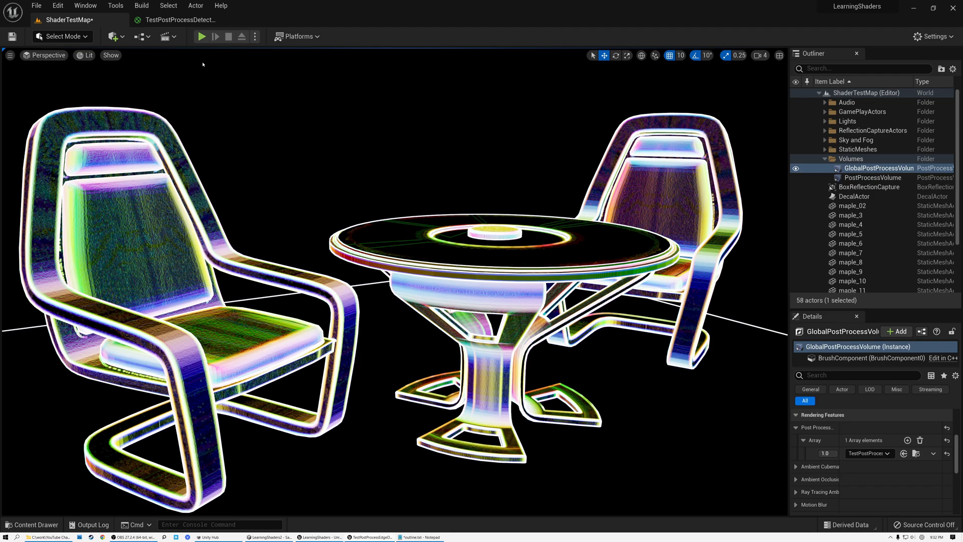
{"action": "left_click", "coordinate": [178, 20]}
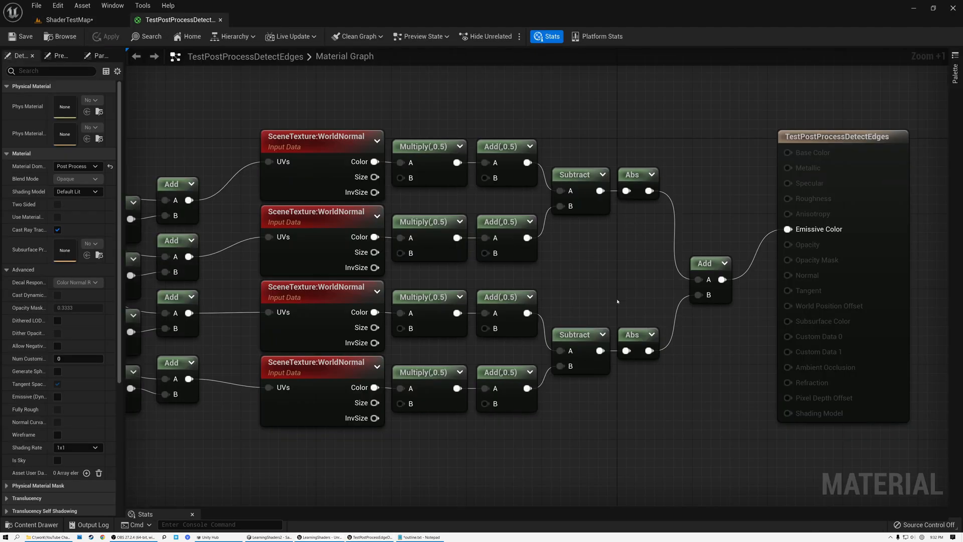
Add a SplitComponents node fed by the final Add, place it beside that node, and move the material result node further right
{"action": "left_click_drag", "start_coordinate": [815, 135], "coordinate": [938, 136]}
{"action": "right_click_drag", "start_coordinate": [713, 186], "coordinate": [371, 151]}
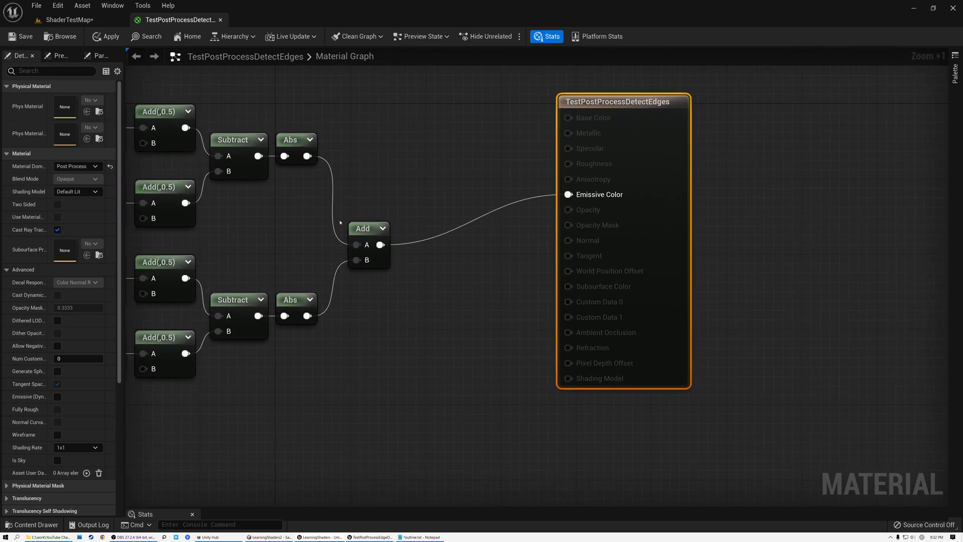
{"action": "left_click_drag", "start_coordinate": [381, 245], "coordinate": [411, 247]}
{"action": "type", "text": "split"}
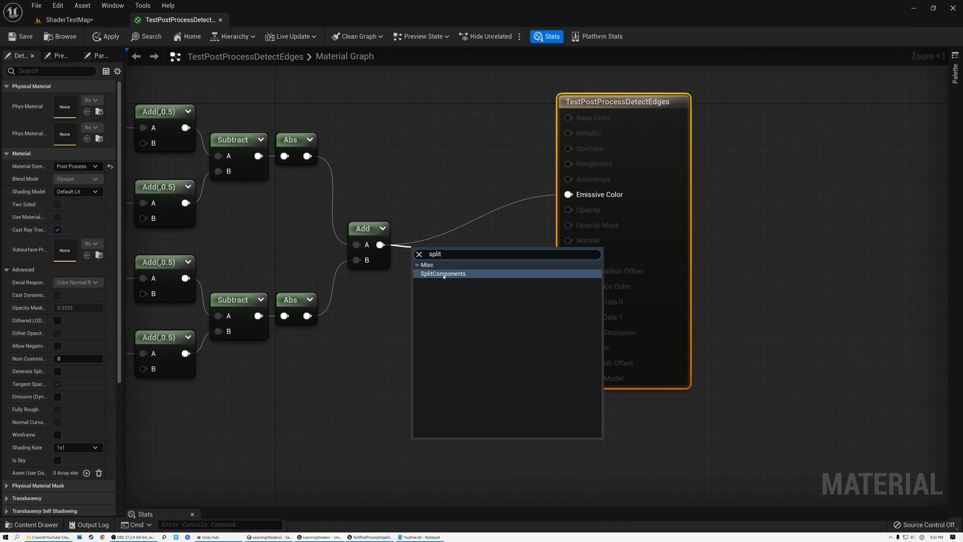
{"action": "left_click", "coordinate": [444, 274]}
{"action": "left_click_drag", "start_coordinate": [487, 277], "coordinate": [476, 250]}
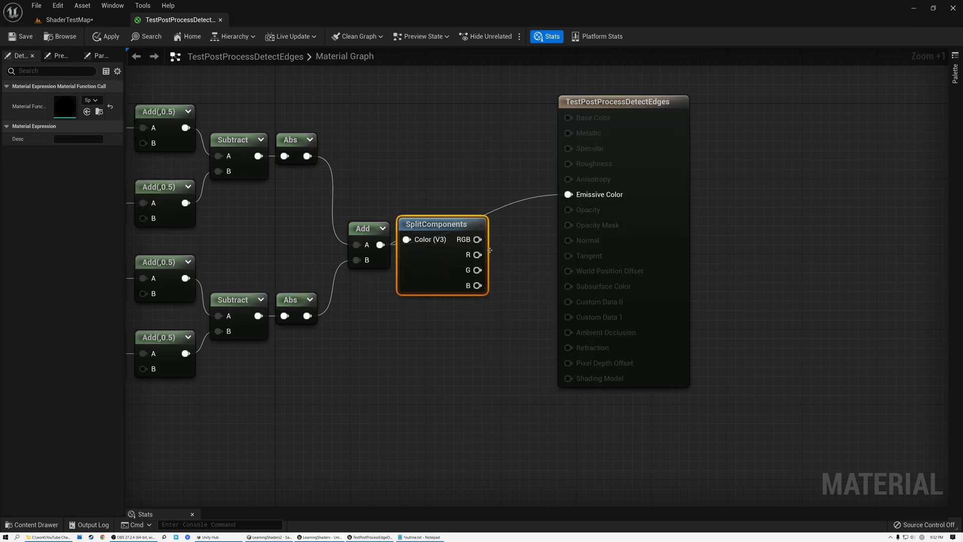
{"action": "left_click_drag", "start_coordinate": [622, 100], "coordinate": [818, 89]}
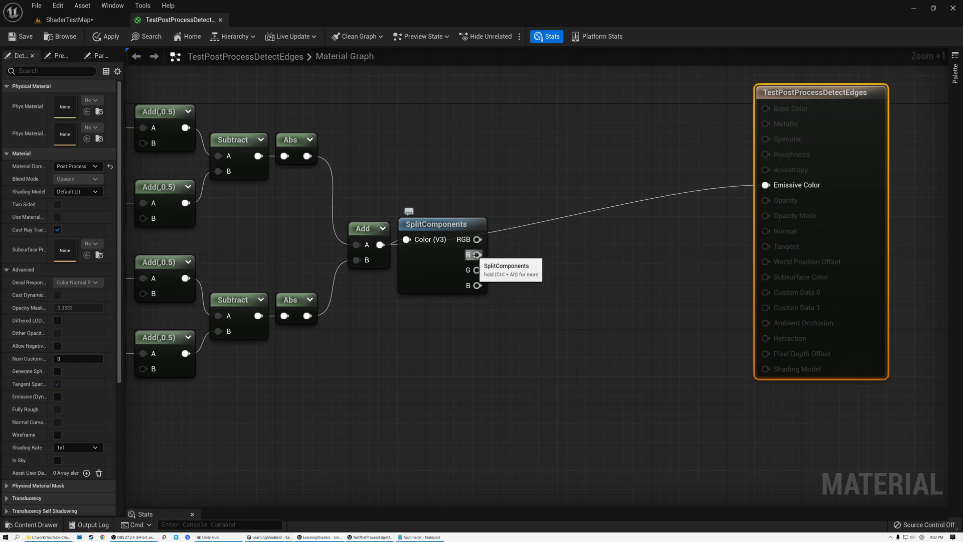
Create a Max node taking the SplitComponents R and G outputs and place it beside SplitComponents
{"action": "left_click_drag", "start_coordinate": [476, 255], "coordinate": [525, 257]}
{"action": "type", "text": "max"}
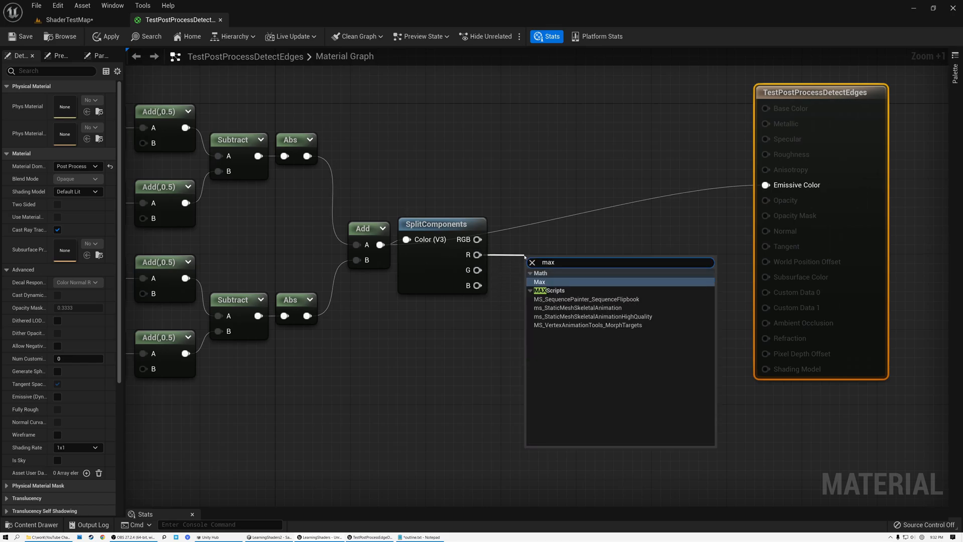
{"action": "key", "text": "Return"}
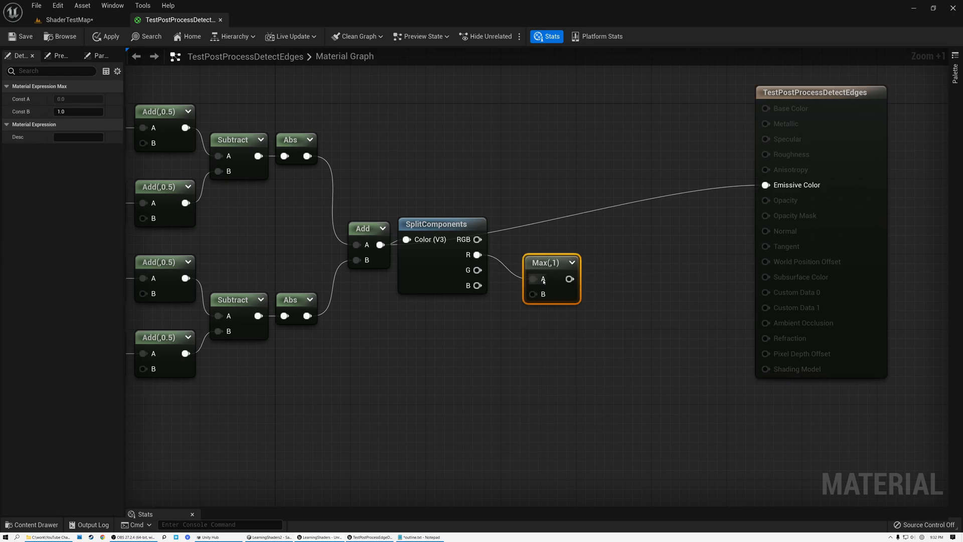
{"action": "left_click_drag", "start_coordinate": [478, 270], "coordinate": [581, 262]}
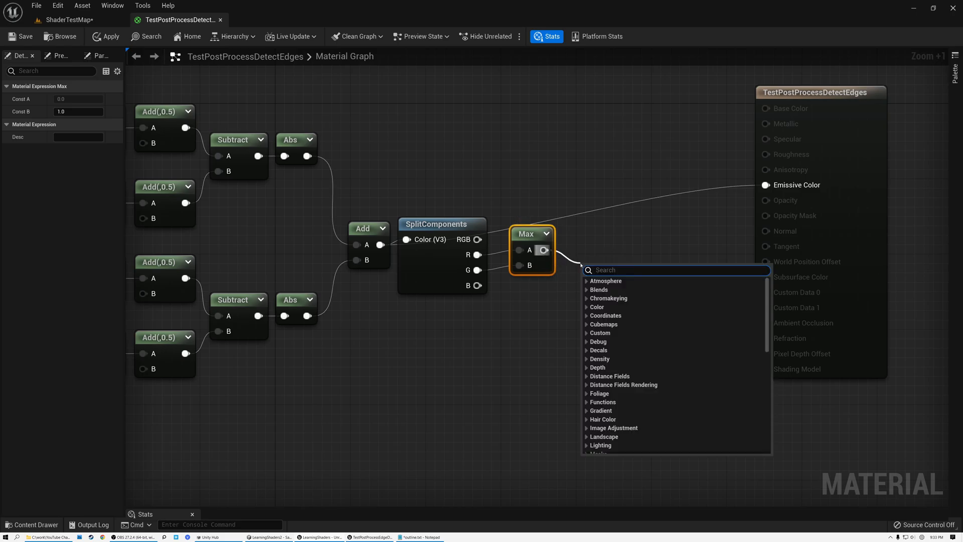
Chain a second Max node that takes the first Max result as A and the SplitComponents B output as B
{"action": "type", "text": "max"}
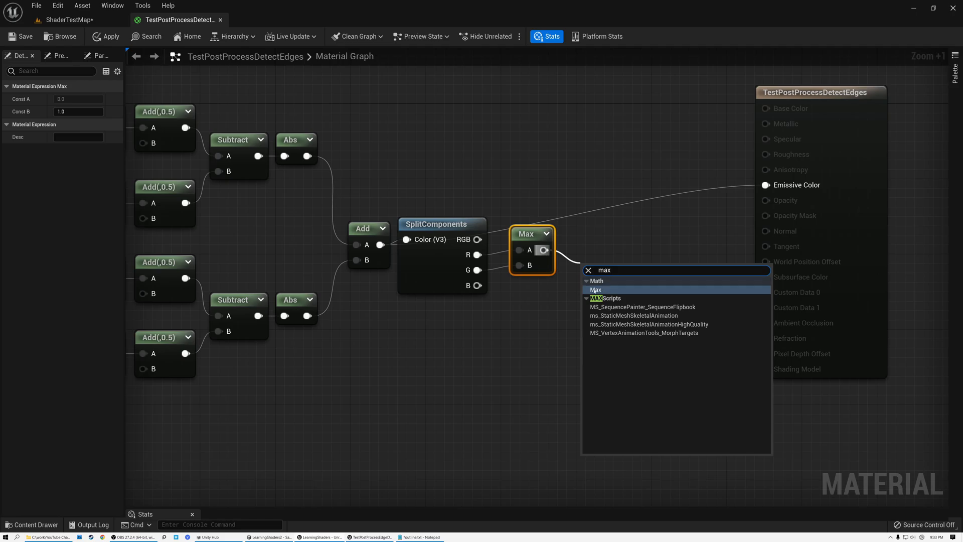
{"action": "left_click", "coordinate": [595, 290]}
{"action": "left_click_drag", "start_coordinate": [478, 285], "coordinate": [589, 257]}
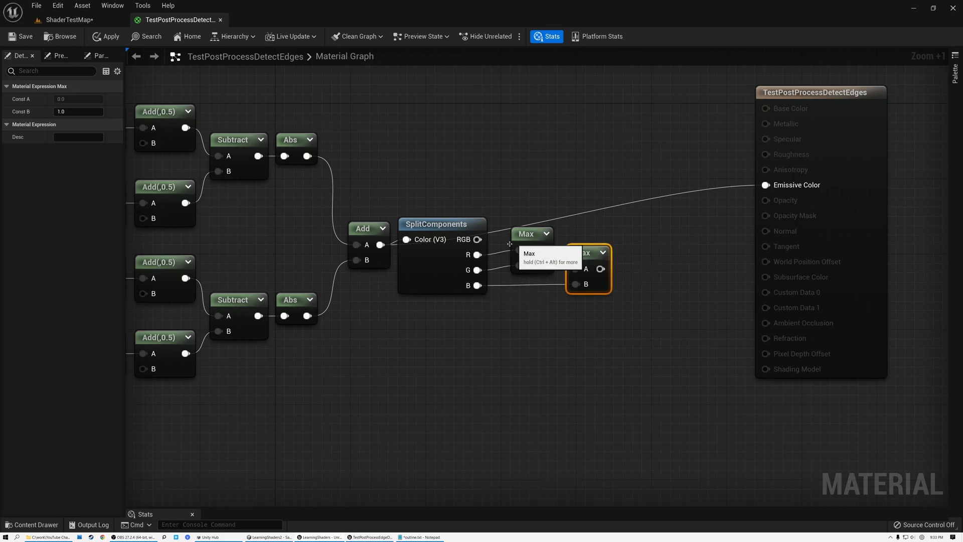
{"action": "scroll", "coordinate": [549, 294], "scroll_direction": "up", "scroll_amount": 5}
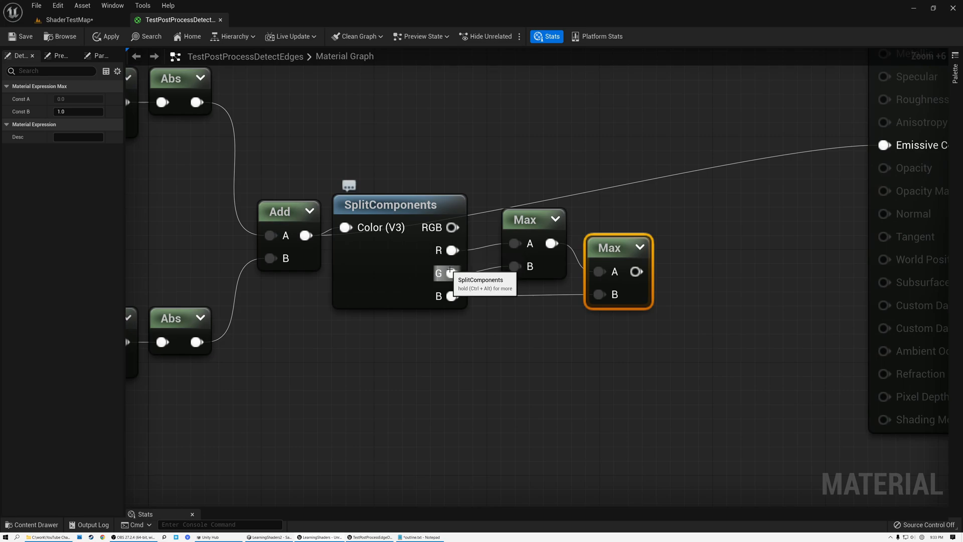
{"action": "scroll", "coordinate": [461, 257], "scroll_direction": "down", "scroll_amount": 2}
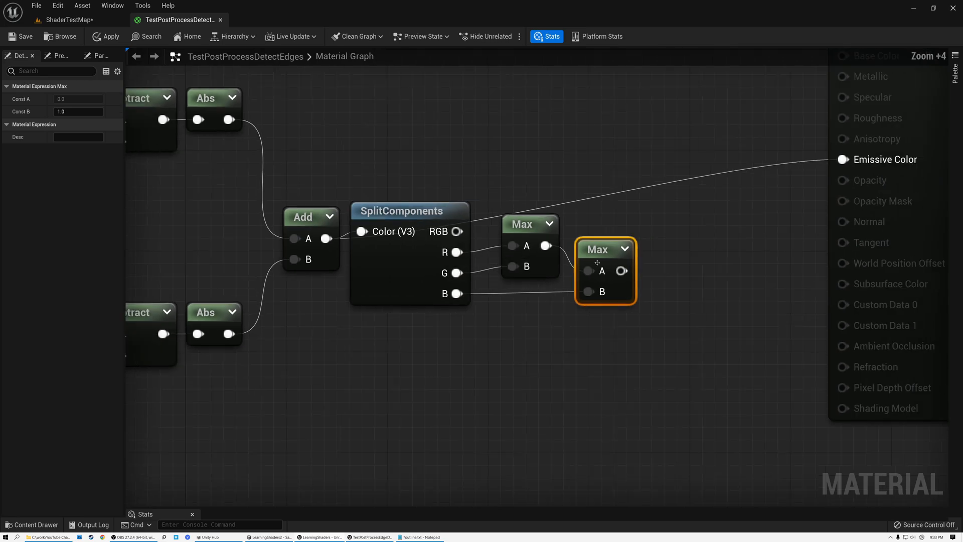
Connect the second Max output to Emissive Color and save the material
{"action": "left_click_drag", "start_coordinate": [622, 271], "coordinate": [844, 159]}
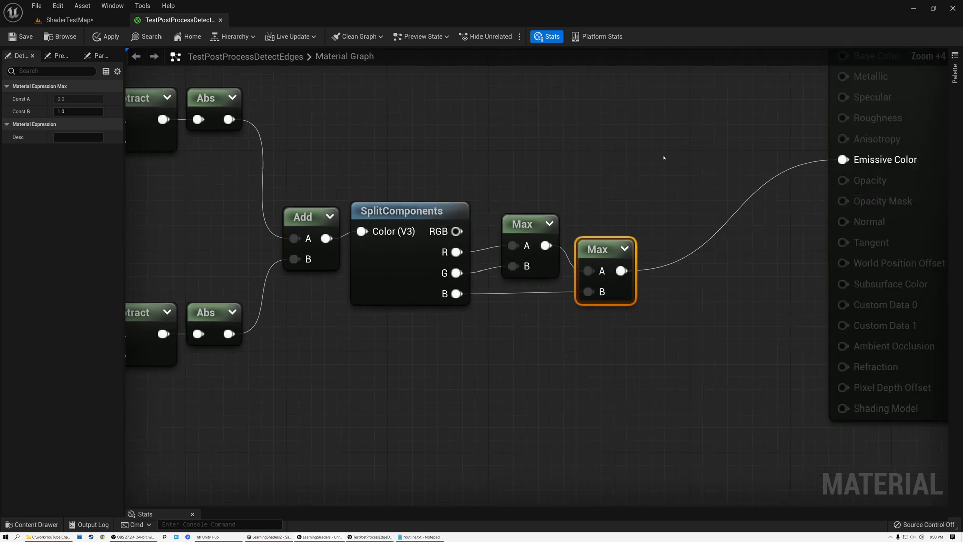
{"action": "scroll", "coordinate": [844, 160], "scroll_direction": "down", "scroll_amount": 2}
{"action": "scroll", "coordinate": [530, 200], "scroll_direction": "up", "scroll_amount": 2}
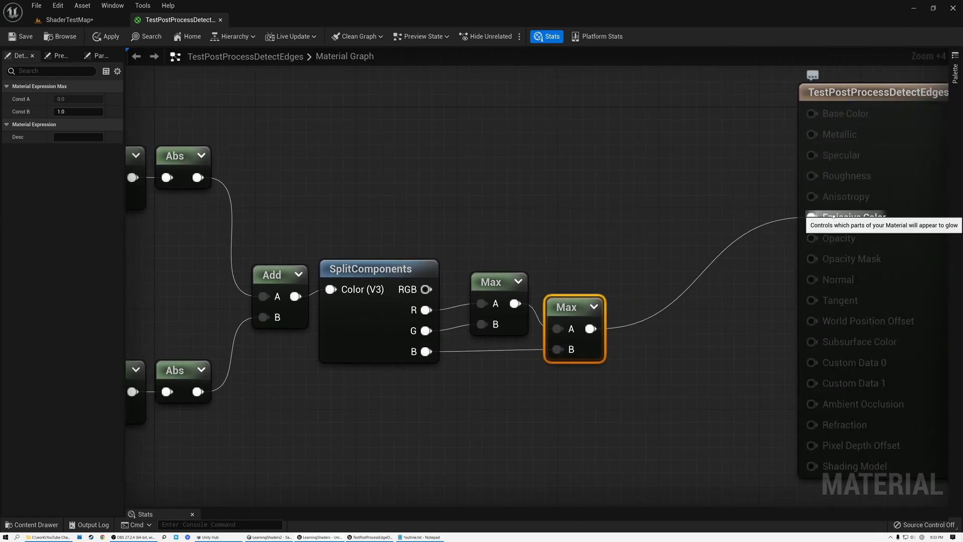
{"action": "left_click", "coordinate": [25, 38]}
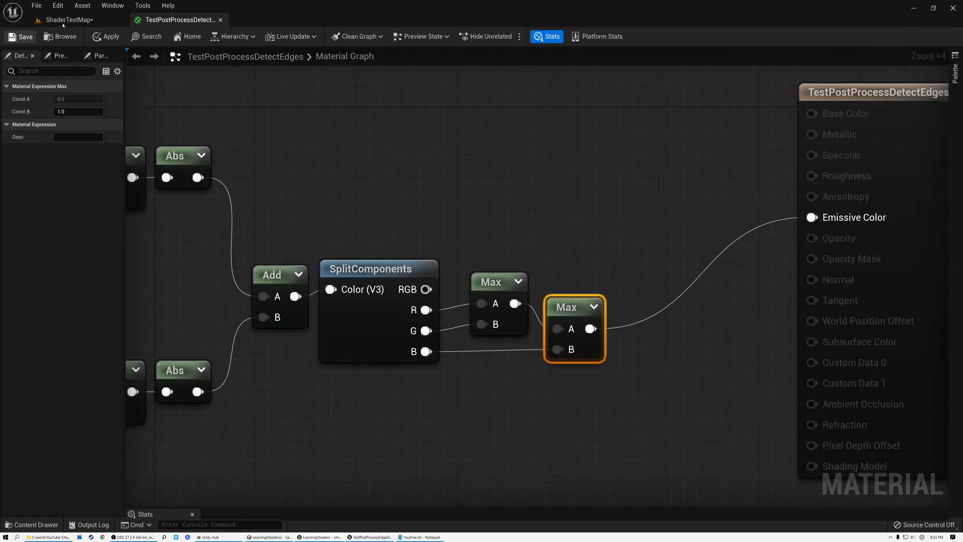
Examine the edge effect on the chairs and table in the ShaderTestMap level from several distances and camera angles
{"action": "left_click", "coordinate": [67, 21]}
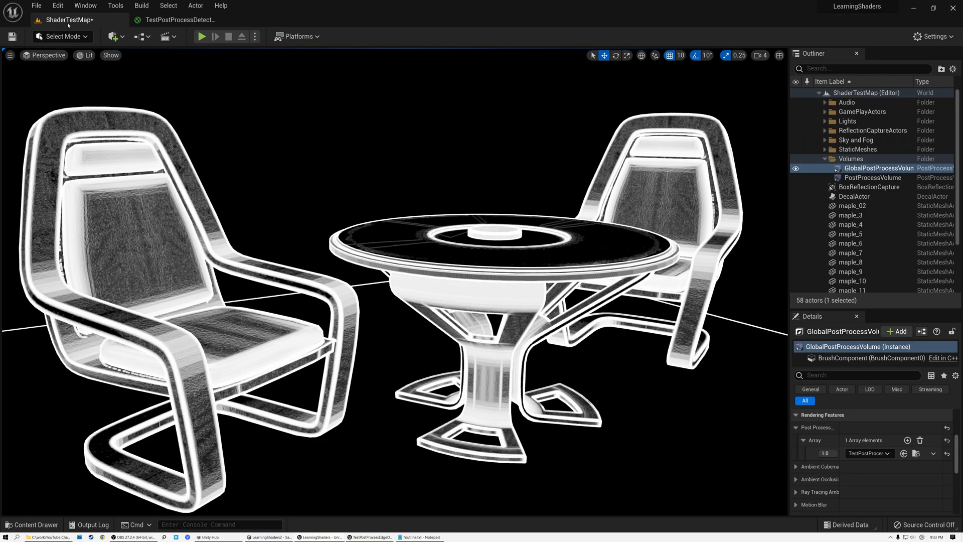
{"action": "right_click_drag", "start_coordinate": [395, 281], "coordinate": [321, 326]}
{"action": "right_click_drag", "start_coordinate": [395, 282], "coordinate": [386, 307]}
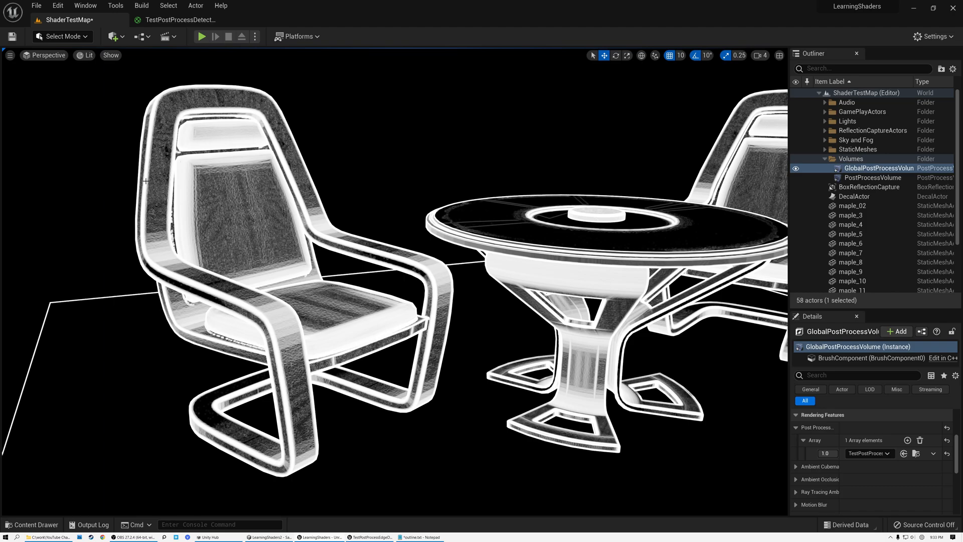
{"action": "right_click_drag", "start_coordinate": [317, 199], "coordinate": [393, 189]}
{"action": "key", "text": "s"}
{"action": "key", "text": "a"}
{"action": "key", "text": "w"}
{"action": "key", "text": "s"}
{"action": "key", "text": "w"}
{"action": "key", "text": "s"}
{"action": "mouse_move", "coordinate": [220, 215]}
{"action": "right_mouse_down"}
{"action": "mouse_move", "coordinate": [232, 217]}
{"action": "mouse_move", "coordinate": [220, 215]}
{"action": "right_mouse_up"}
{"action": "key", "text": "w"}
{"action": "key", "text": "s"}
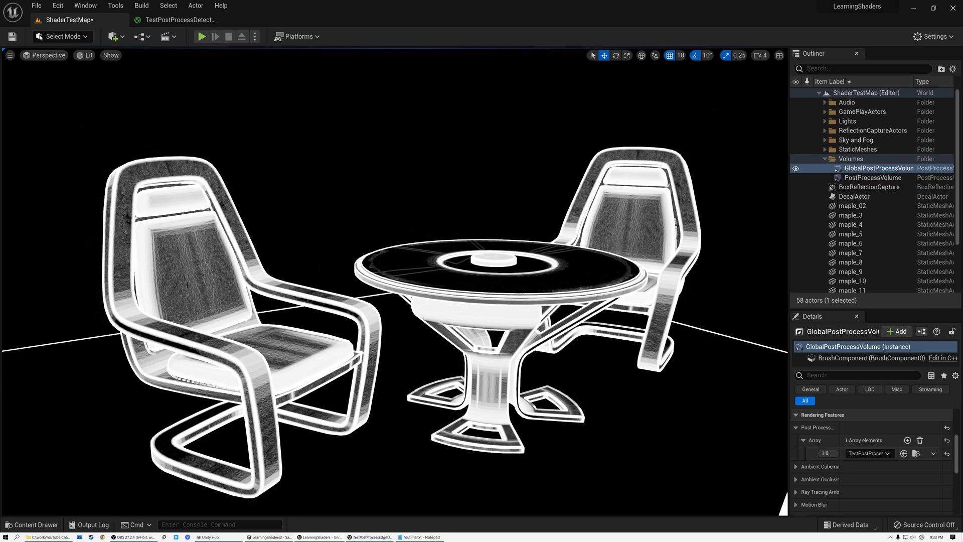
{"action": "mouse_move", "coordinate": [219, 308]}
{"action": "right_mouse_down"}
{"action": "mouse_move", "coordinate": [219, 300]}
{"action": "mouse_move", "coordinate": [214, 311]}
{"action": "right_mouse_up"}
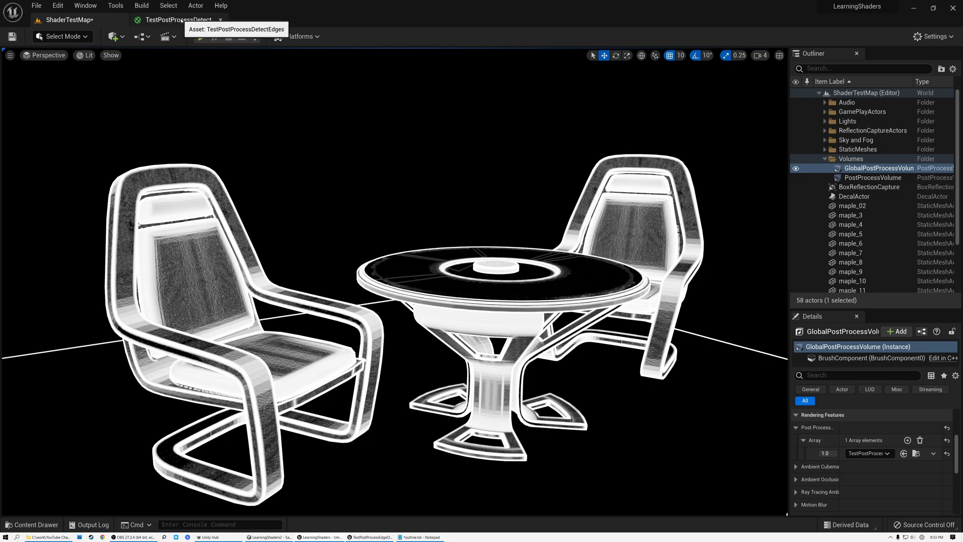
Return to the TestPostProcessDetectEdges graph and place a Constant2Vector node above SplitComponents
{"action": "left_click", "coordinate": [181, 20]}
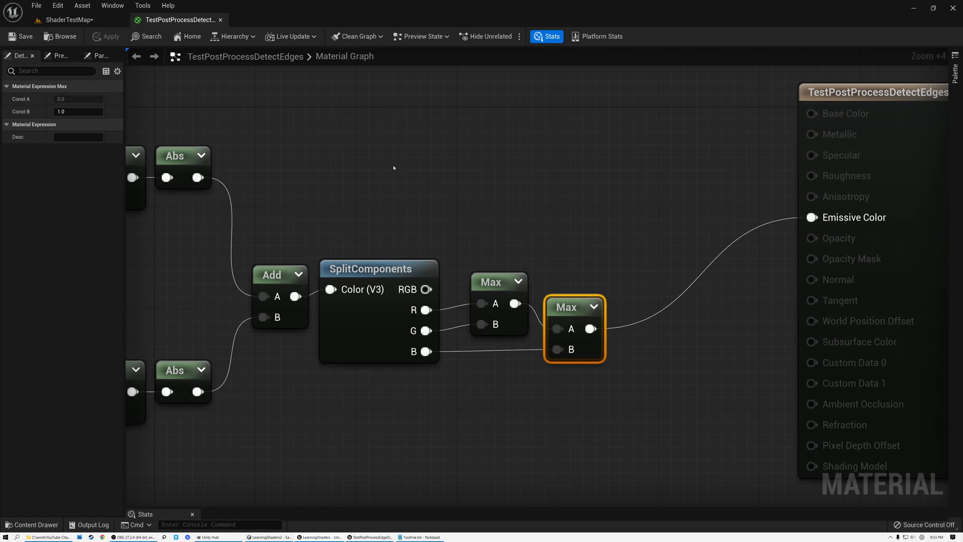
{"action": "left_click", "coordinate": [383, 136]}
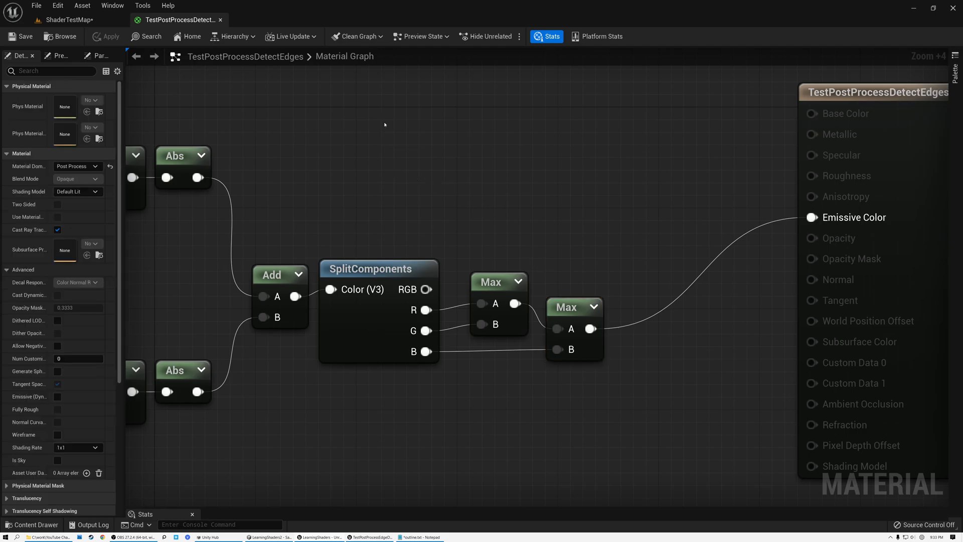
{"action": "left_click", "coordinate": [385, 124]}
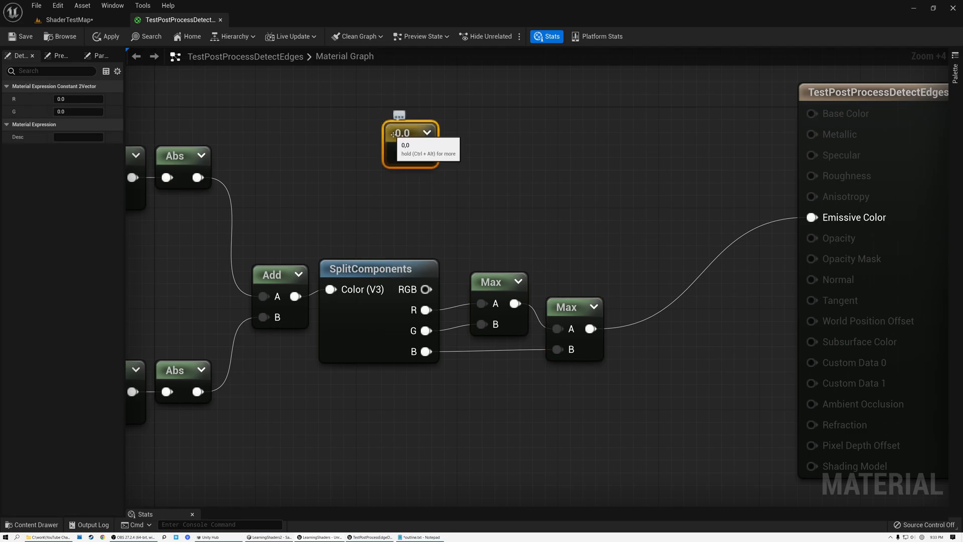
Replace the Constant2Vector node above SplitComponents with a Constant node set to 0.2
{"action": "key", "text": "Delete"}
{"action": "left_click", "coordinate": [376, 114]}
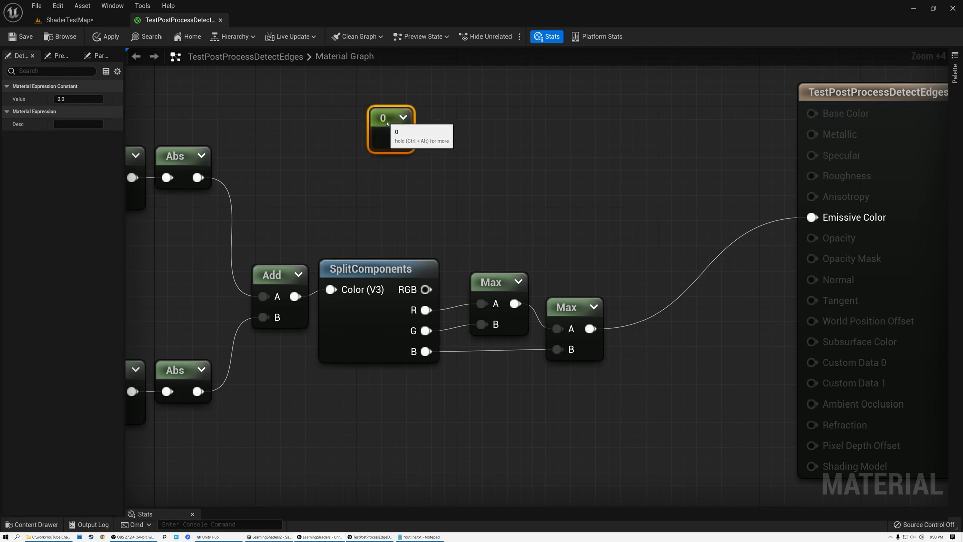
{"action": "left_click", "coordinate": [70, 99]}
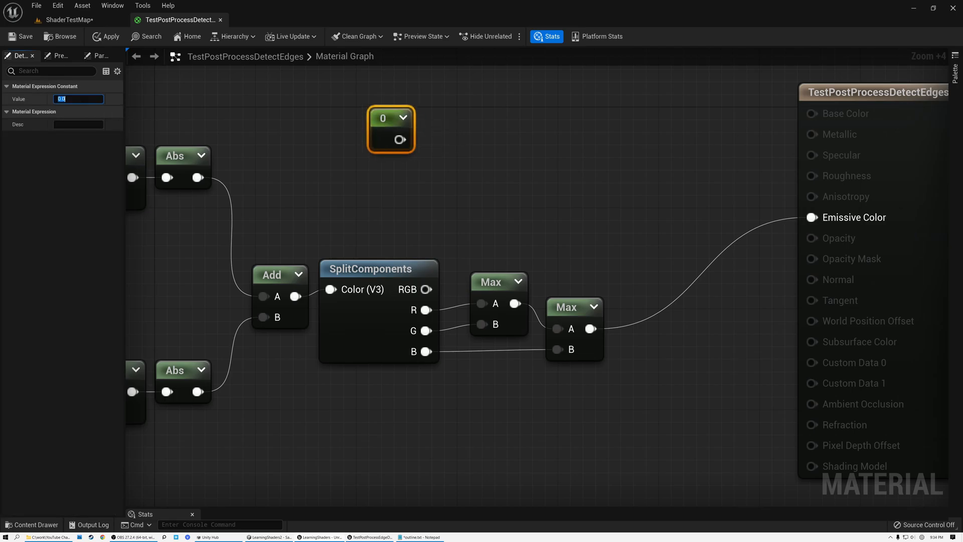
{"action": "key", "text": "Return"}
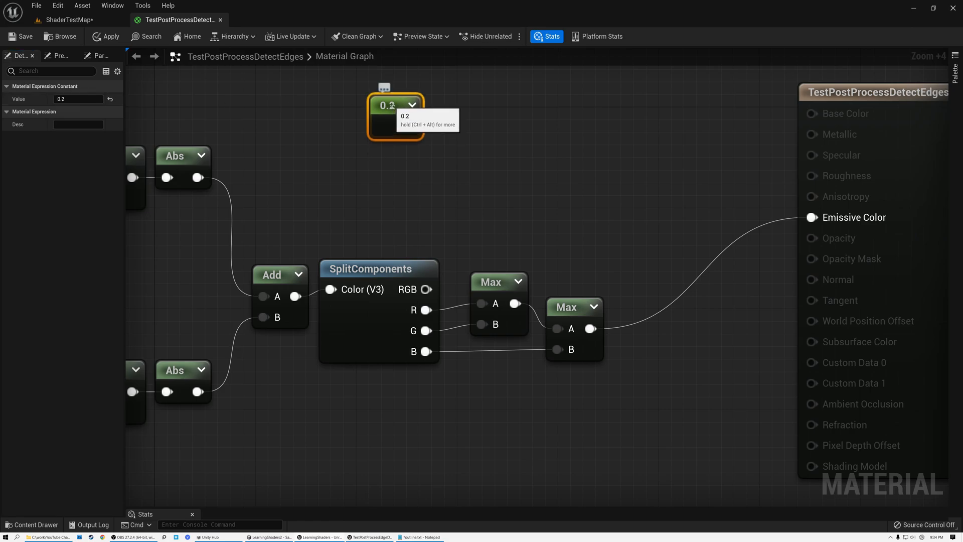
Duplicate the 0.2 constant, place the copy below it, and set its value to 0.5
{"action": "key", "text": "ctrl+d"}
{"action": "left_click_drag", "start_coordinate": [417, 117], "coordinate": [393, 164]}
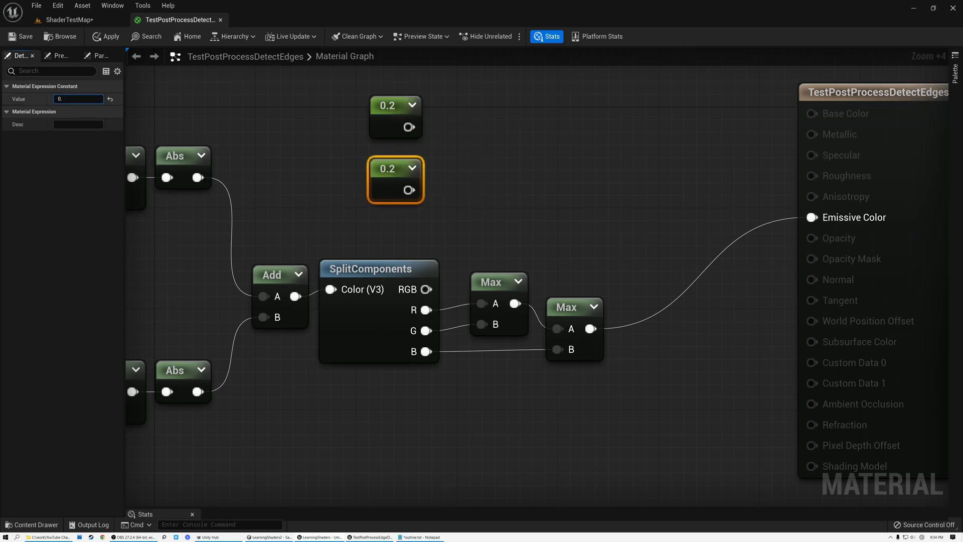
{"action": "key", "text": "Return"}
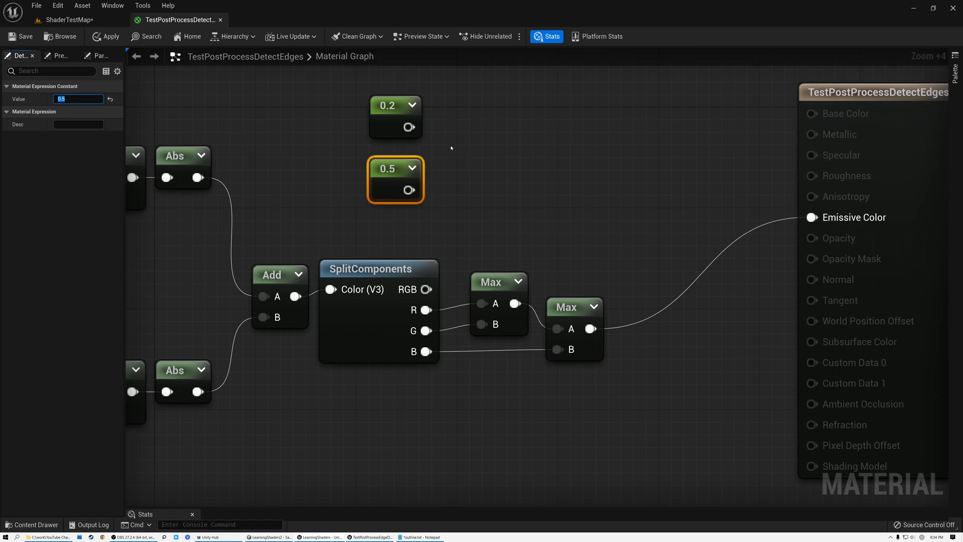
Create an Add node that takes the 0.2 constant as A and the 0.5 constant as B
{"action": "left_click_drag", "start_coordinate": [409, 127], "coordinate": [455, 150]}
{"action": "type", "text": "add"}
{"action": "left_click", "coordinate": [470, 205]}
{"action": "left_click_drag", "start_coordinate": [409, 190], "coordinate": [456, 158]}
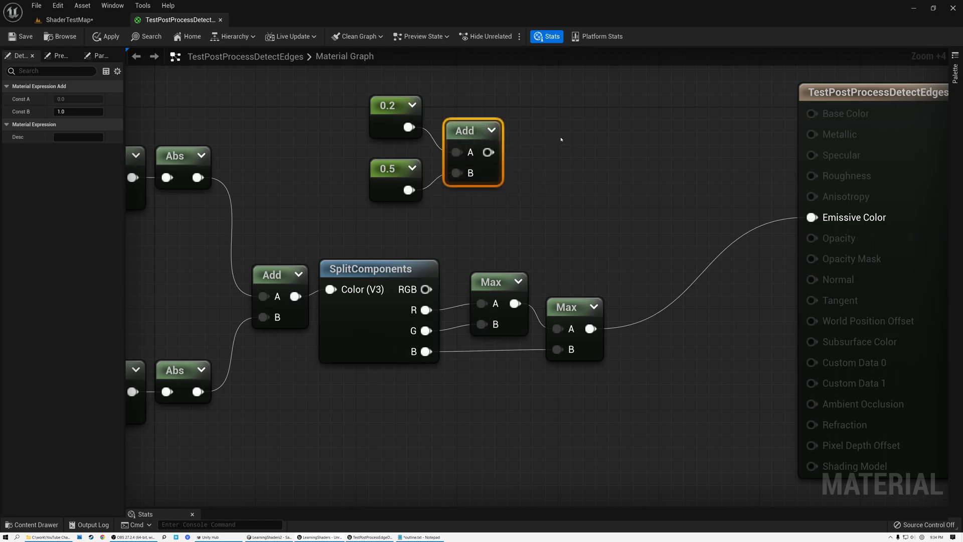
Add a SmoothStep node with the 0.2 constant as Min, the constants' Add result as Max, and the second Max output as Value
{"action": "left_click", "coordinate": [552, 125]}
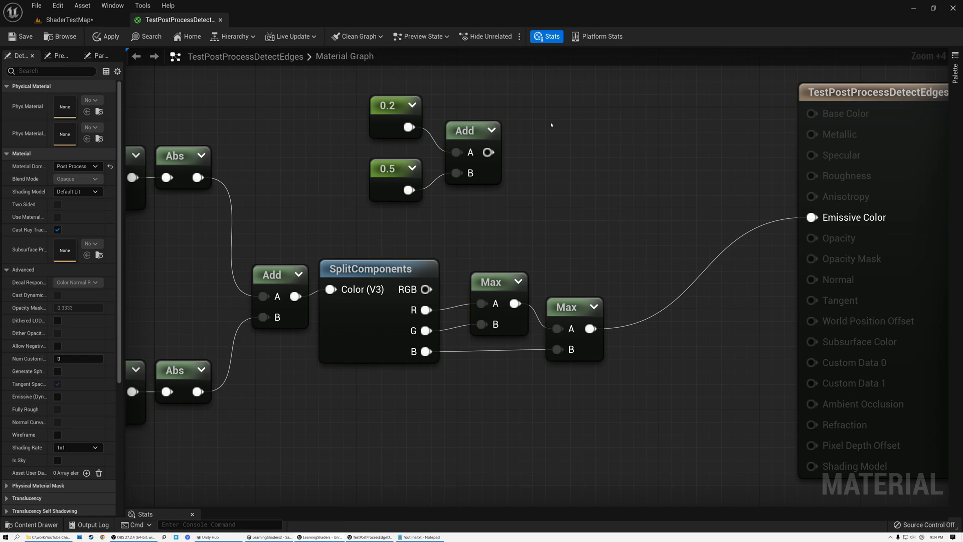
{"action": "right_click", "coordinate": [552, 124]}
{"action": "type", "text": "smooth"}
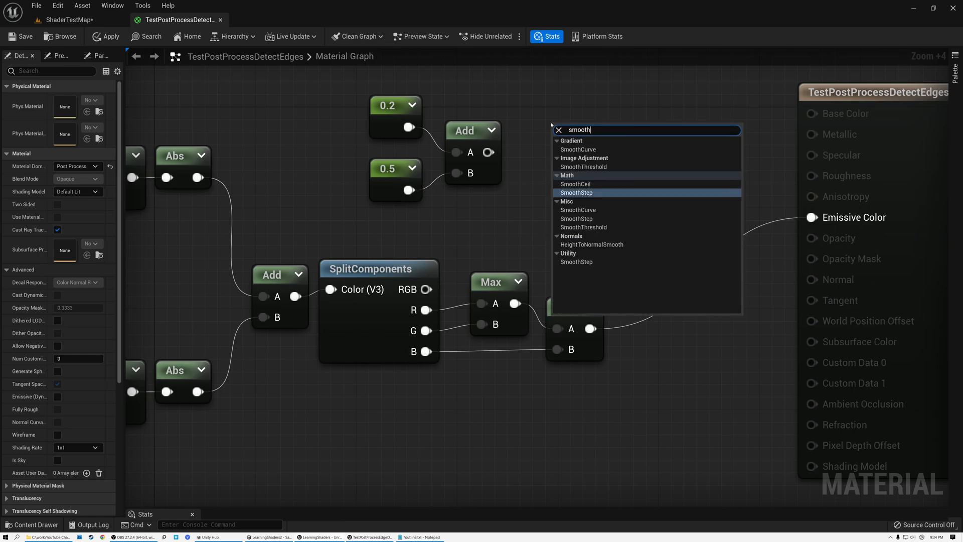
{"action": "left_click", "coordinate": [578, 192]}
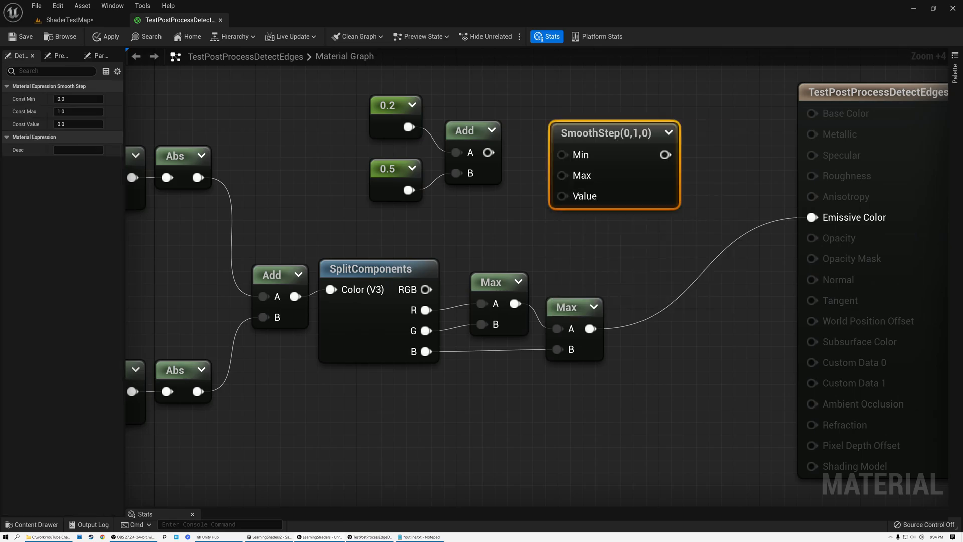
{"action": "left_click_drag", "start_coordinate": [409, 127], "coordinate": [582, 109]}
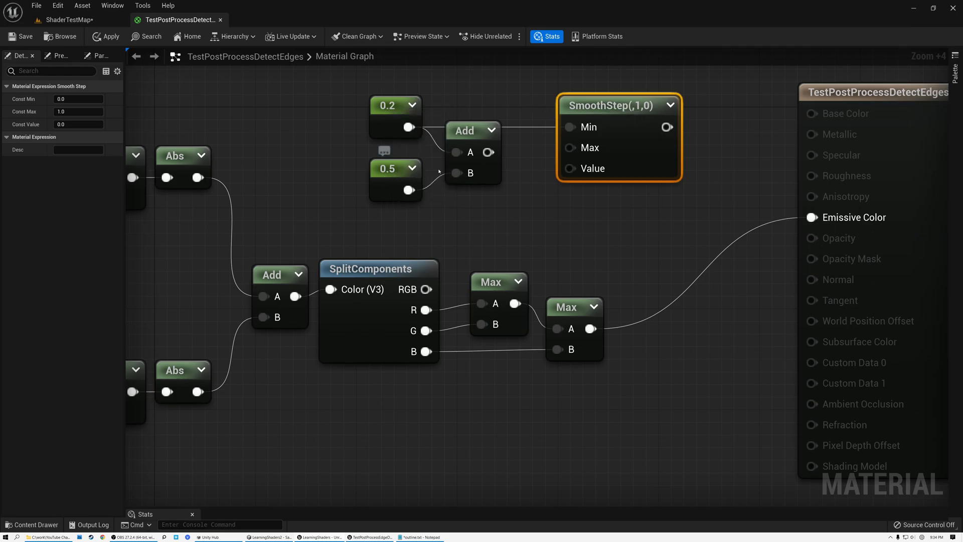
{"action": "left_click_drag", "start_coordinate": [489, 152], "coordinate": [572, 148]}
{"action": "left_click_drag", "start_coordinate": [468, 133], "coordinate": [468, 146]}
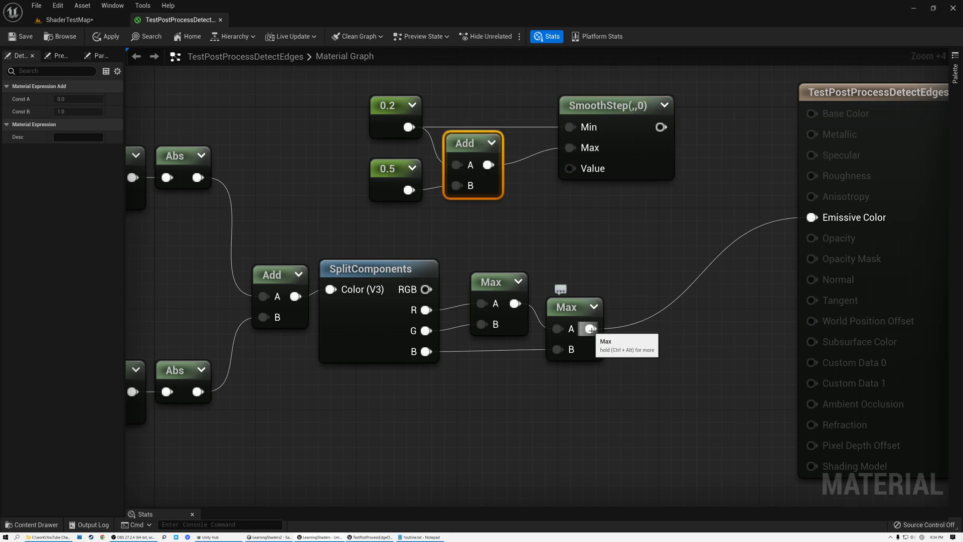
{"action": "left_click_drag", "start_coordinate": [590, 329], "coordinate": [570, 168]}
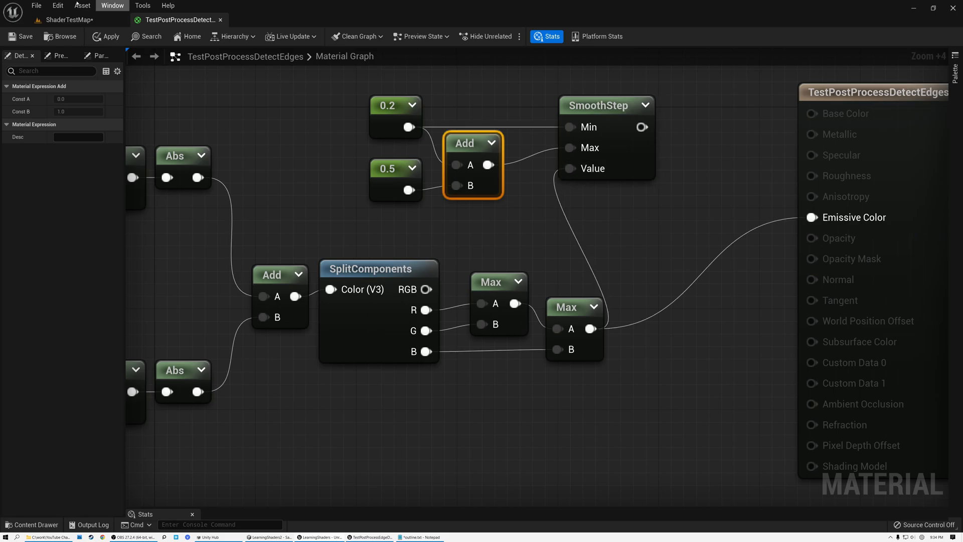
Connect the SmoothStep output to Emissive Color in place of the second Max output, and save the material
{"action": "left_click", "coordinate": [68, 20]}
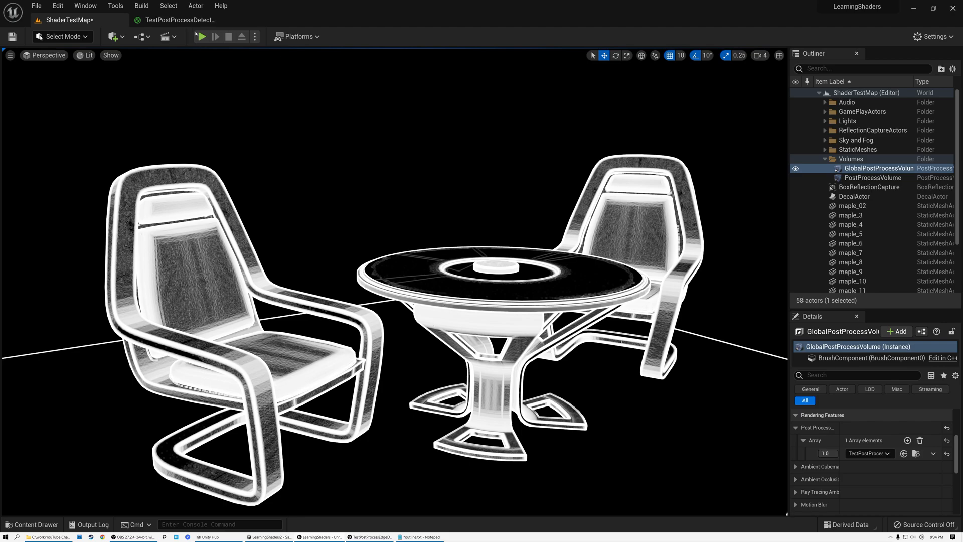
{"action": "left_click", "coordinate": [180, 20]}
{"action": "left_click", "coordinate": [613, 106]}
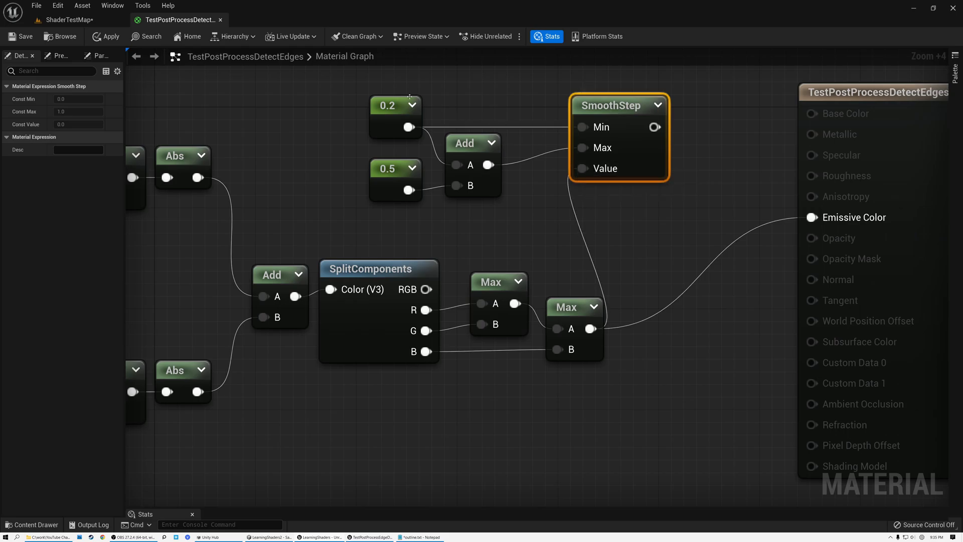
{"action": "left_click", "coordinate": [384, 106]}
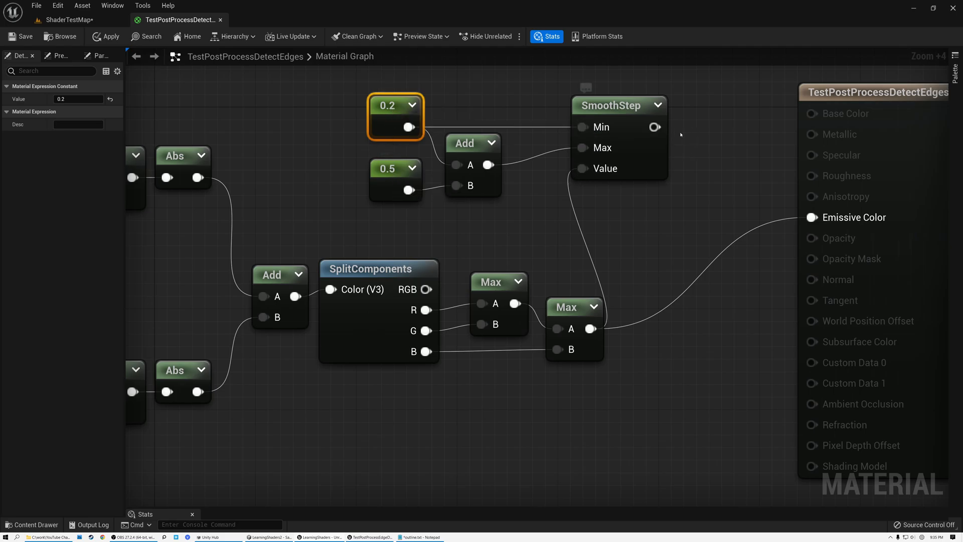
{"action": "left_click_drag", "start_coordinate": [655, 127], "coordinate": [811, 217]}
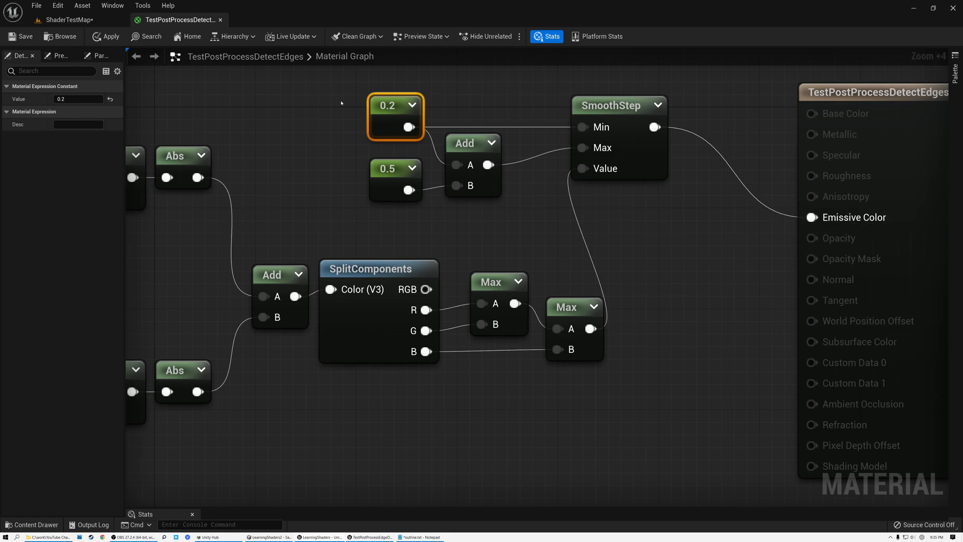
{"action": "key", "text": "ctrl+s"}
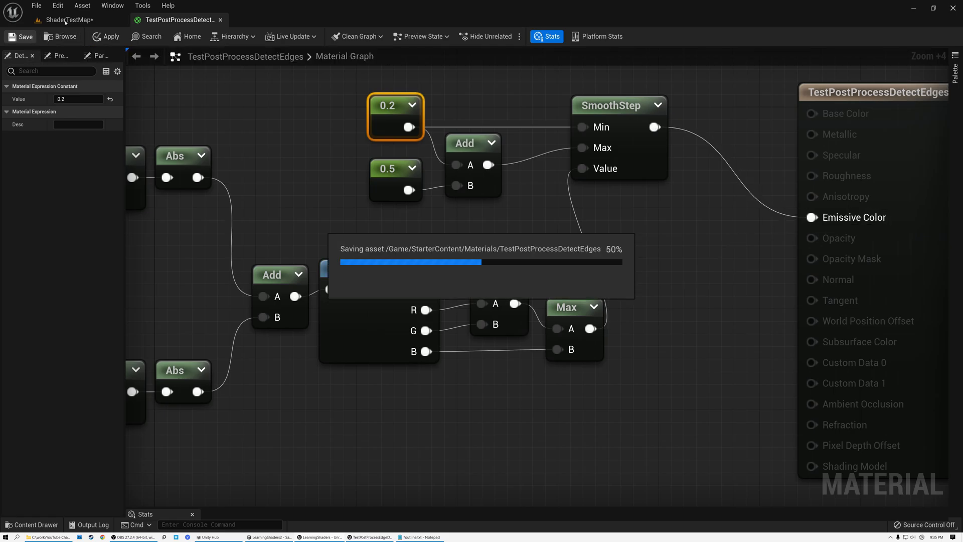
Examine the smoothed edge outlines on the chairs and table in the ShaderTestMap level from several distances and angles
{"action": "left_click", "coordinate": [66, 22]}
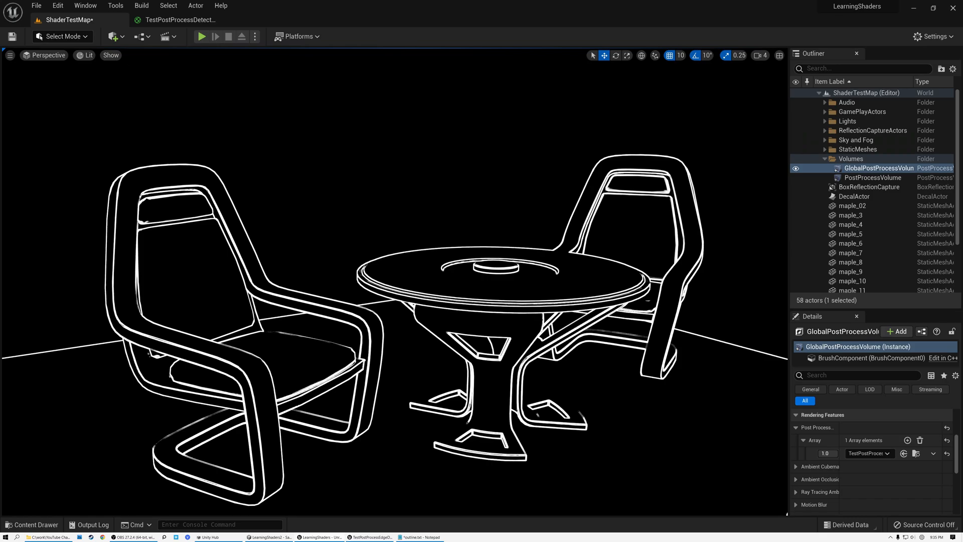
{"action": "mouse_move", "coordinate": [395, 282]}
{"action": "right_mouse_down"}
{"action": "mouse_move", "coordinate": [383, 298]}
{"action": "mouse_move", "coordinate": [397, 298]}
{"action": "mouse_move", "coordinate": [388, 293]}
{"action": "right_mouse_up"}
{"action": "key", "text": "s"}
{"action": "key", "text": "w"}
{"action": "key", "text": "d"}
{"action": "key", "text": "w"}
{"action": "key", "text": "s"}
{"action": "key", "text": "w"}
{"action": "key", "text": "a"}
{"action": "key", "text": "d"}
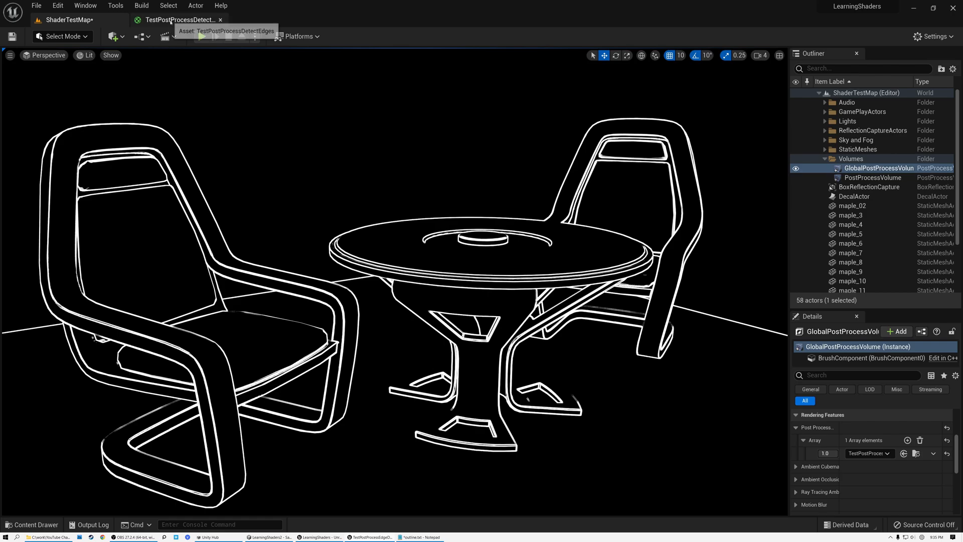
Return to the TestPostProcessDetectEdges graph and move the material result node farther from SmoothStep to make room
{"action": "left_click", "coordinate": [178, 20]}
{"action": "right_click_drag", "start_coordinate": [634, 231], "coordinate": [335, 250]}
{"action": "left_click_drag", "start_coordinate": [528, 113], "coordinate": [838, 102]}
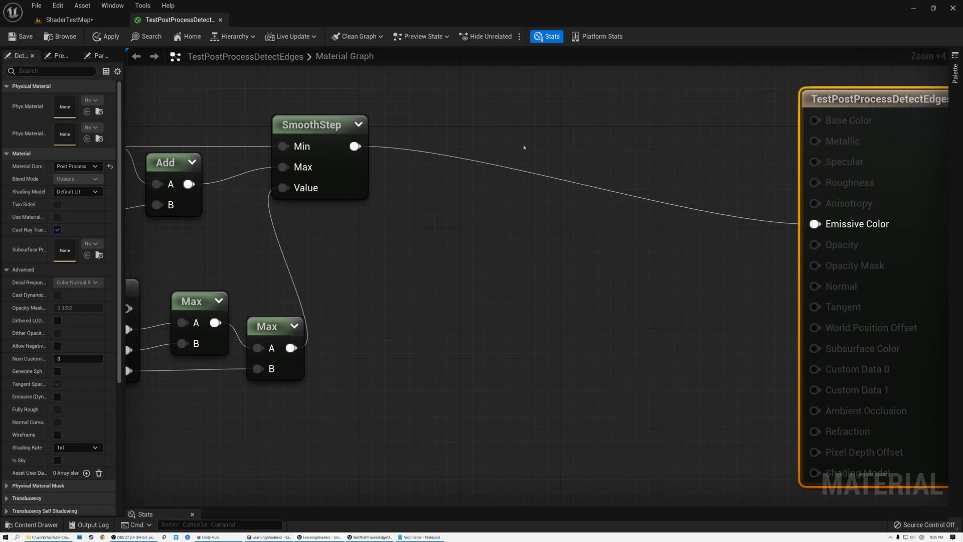
Add a SceneTexture node set to PostProcessInput0 and place it above the SmoothStep-to-Emissive Color wire
{"action": "left_click", "coordinate": [542, 111]}
{"action": "right_click", "coordinate": [542, 111]}
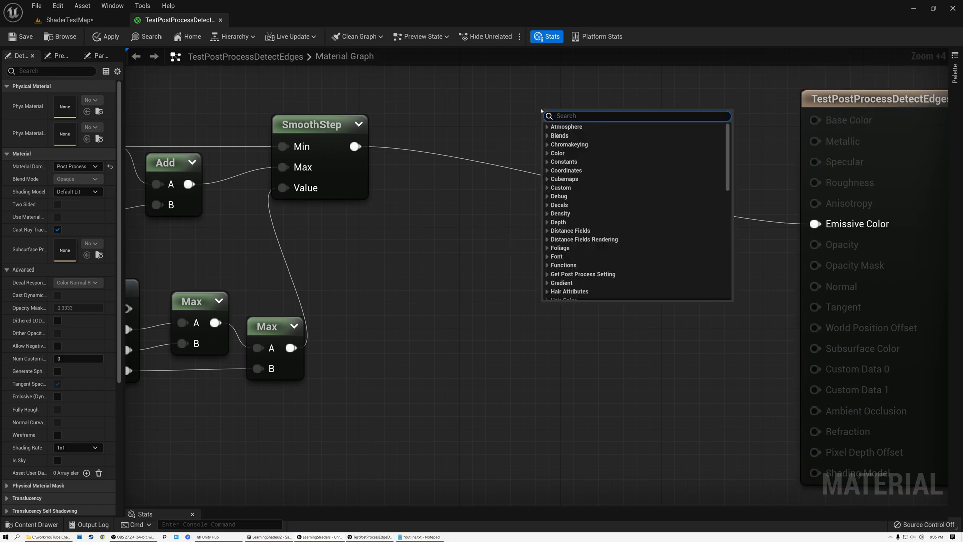
{"action": "type", "text": "scene"}
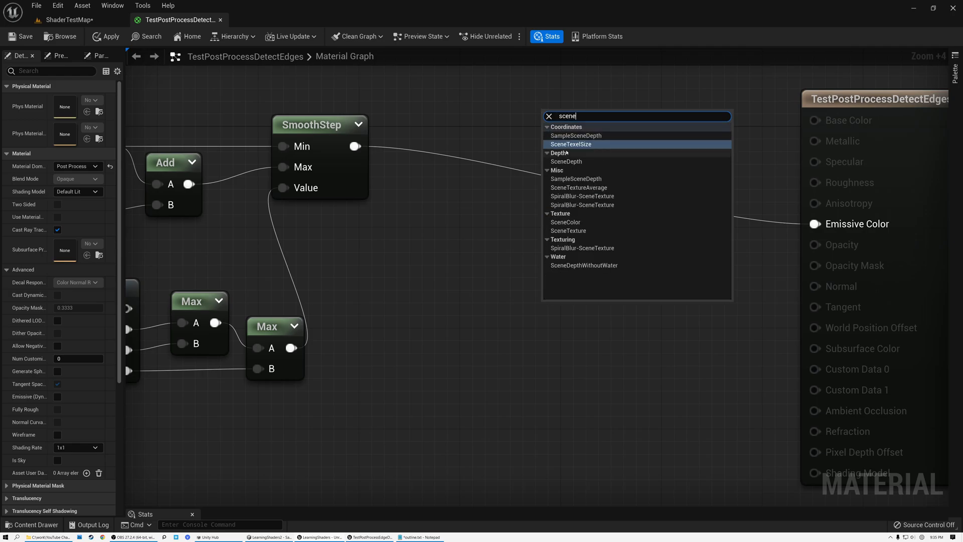
{"action": "left_click", "coordinate": [575, 231]}
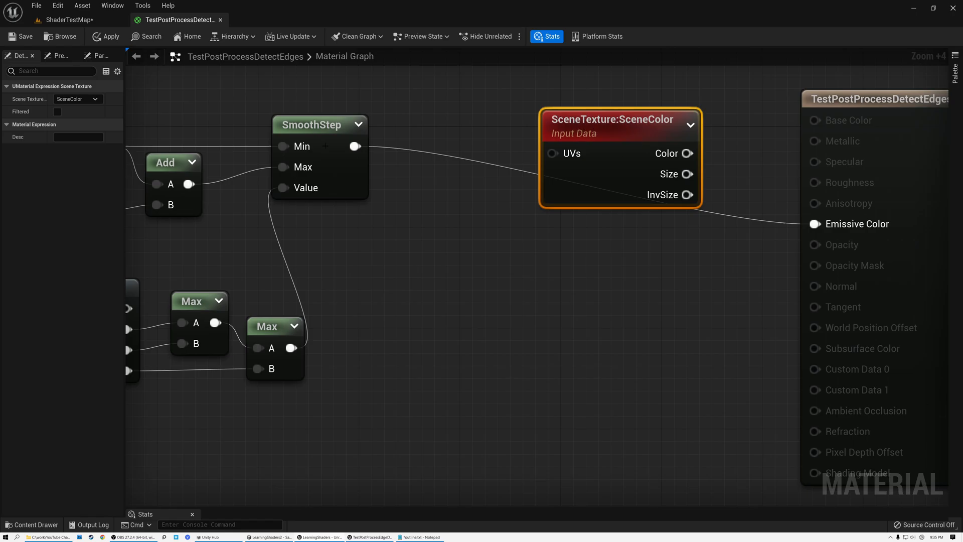
{"action": "left_click", "coordinate": [96, 99]}
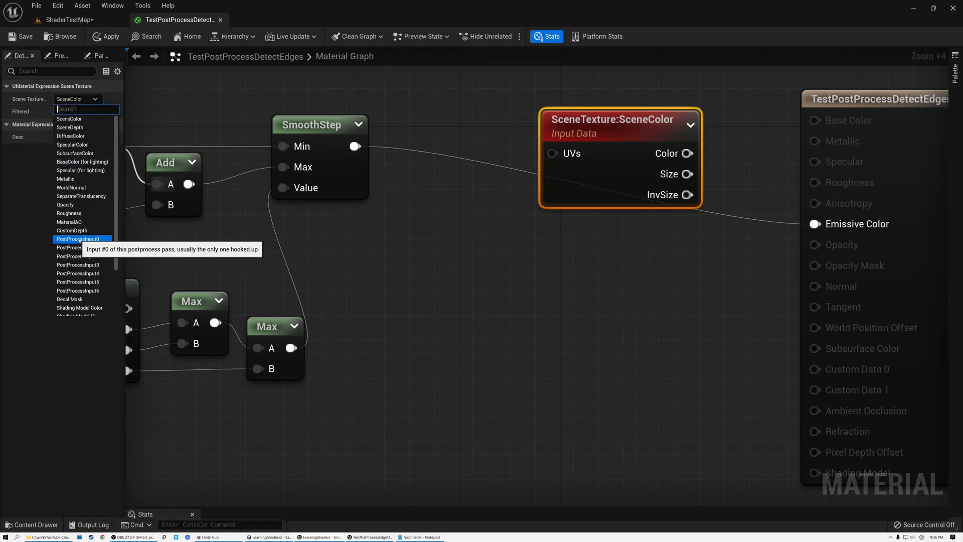
{"action": "left_click", "coordinate": [79, 239]}
{"action": "left_click_drag", "start_coordinate": [616, 124], "coordinate": [545, 80]}
{"action": "right_click_drag", "start_coordinate": [544, 79], "coordinate": [537, 163]}
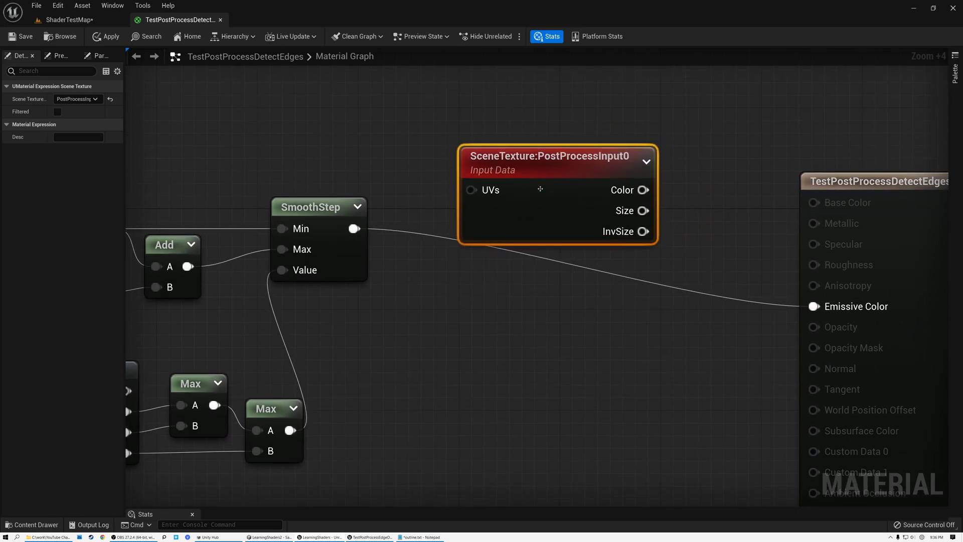
{"action": "left_click_drag", "start_coordinate": [537, 163], "coordinate": [511, 104]}
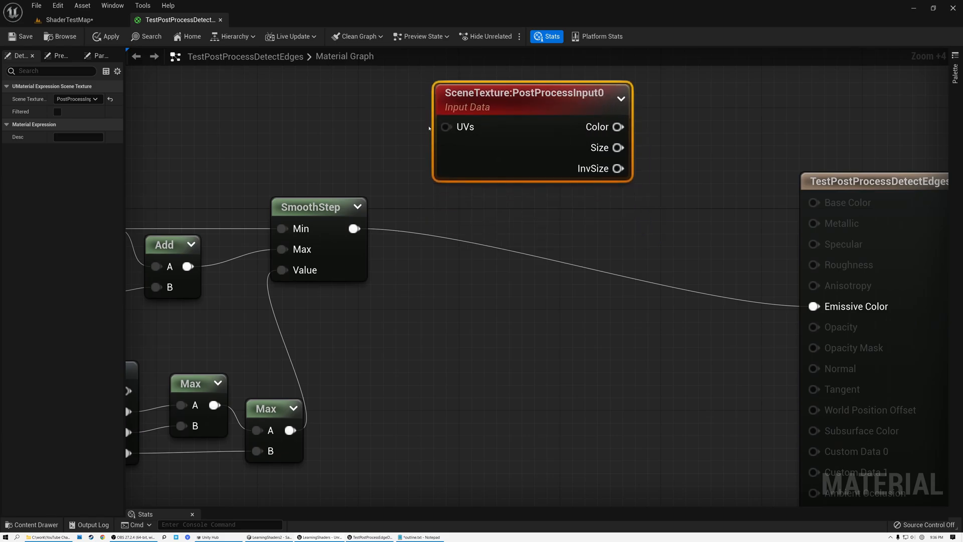
{"action": "left_click_drag", "start_coordinate": [534, 136], "coordinate": [534, 111]}
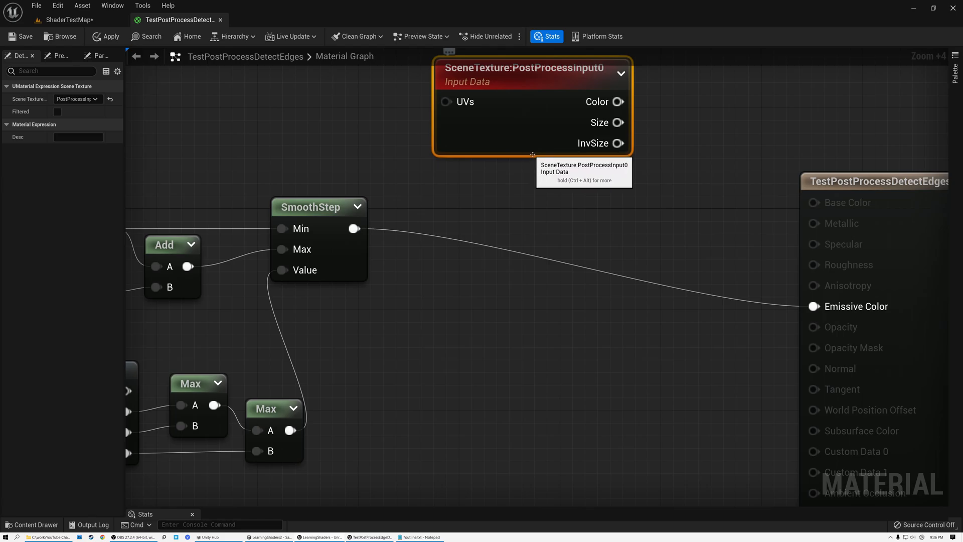
Feed the PostProcessInput0 Color output into input A of a new LinearInterpolate node placed beside the material result node
{"action": "left_click", "coordinate": [320, 207]}
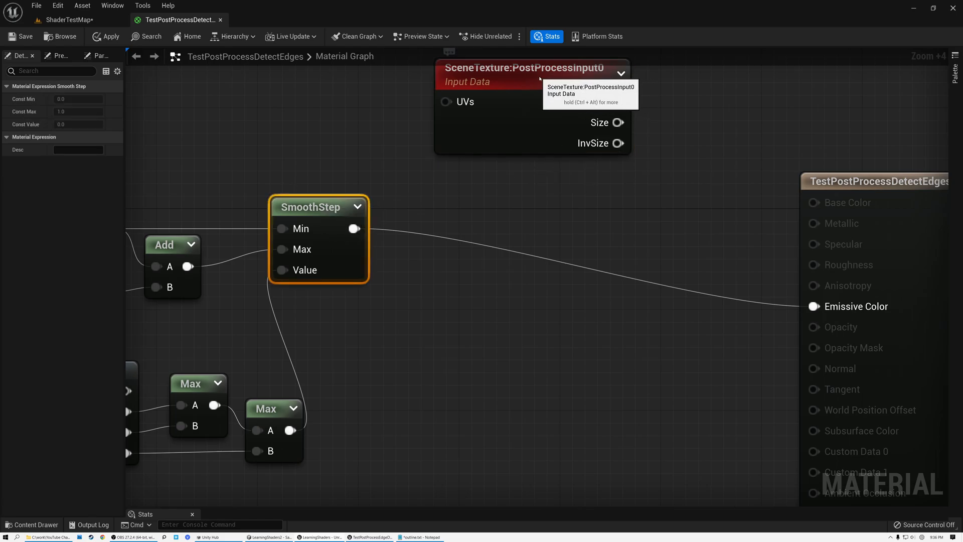
{"action": "left_click", "coordinate": [539, 77]}
{"action": "right_click_drag", "start_coordinate": [546, 198], "coordinate": [522, 271]}
{"action": "left_click_drag", "start_coordinate": [592, 174], "coordinate": [676, 242]}
{"action": "type", "text": "inter"}
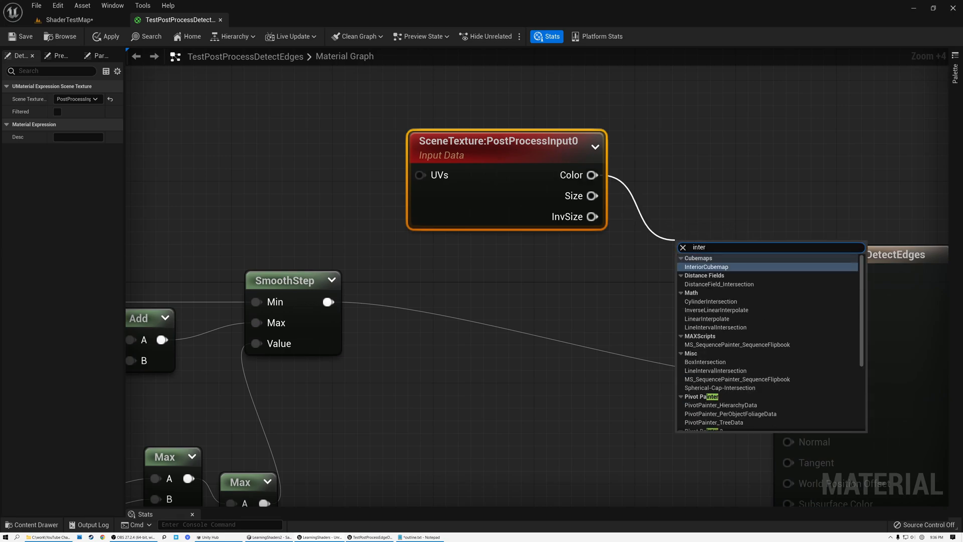
{"action": "type", "text": "p"}
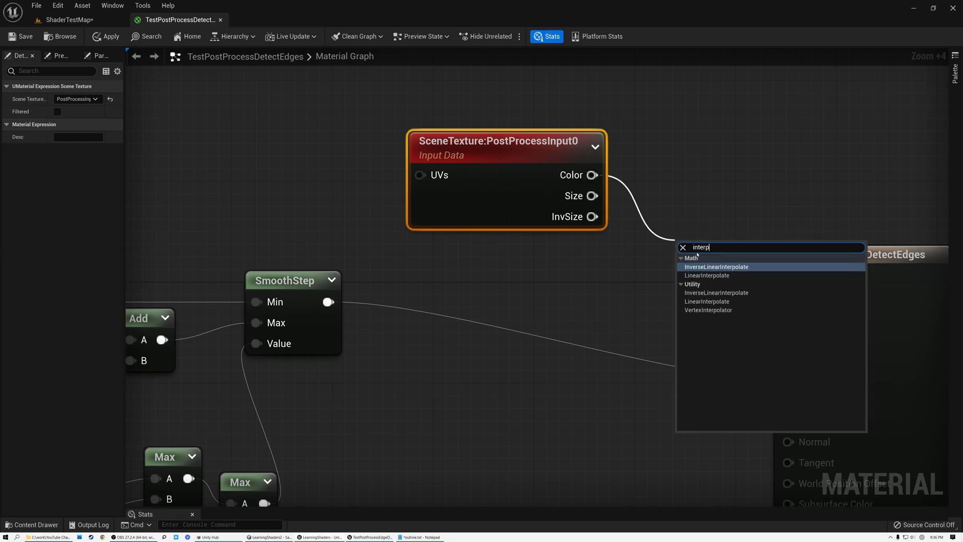
{"action": "left_click", "coordinate": [711, 275]}
{"action": "left_click_drag", "start_coordinate": [702, 250], "coordinate": [675, 204]}
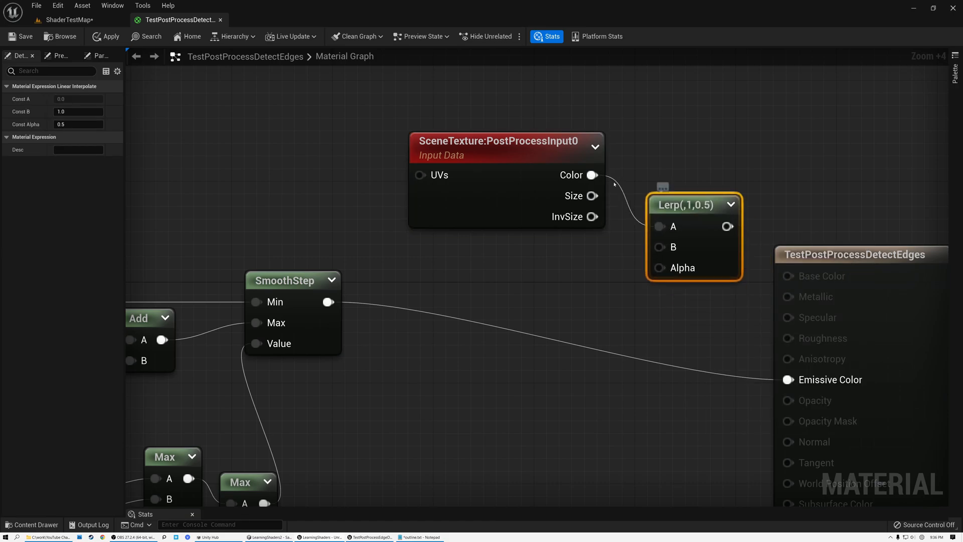
{"action": "left_click_drag", "start_coordinate": [520, 152], "coordinate": [506, 123]}
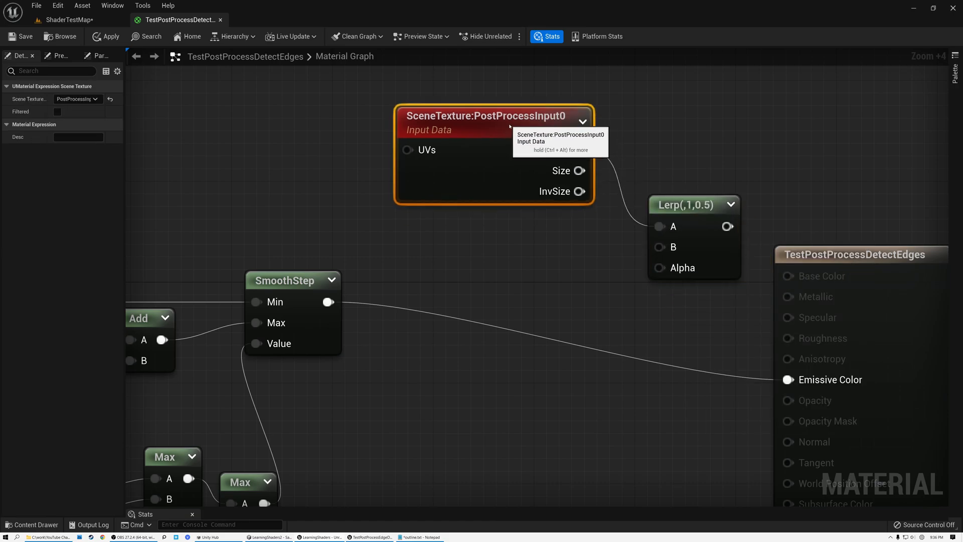
Place a black Constant4Vector (0,0,0,0) below the SceneTexture node and connect it to the Lerp's B input
{"action": "left_click", "coordinate": [507, 245]}
{"action": "left_click_drag", "start_coordinate": [549, 250], "coordinate": [528, 235]}
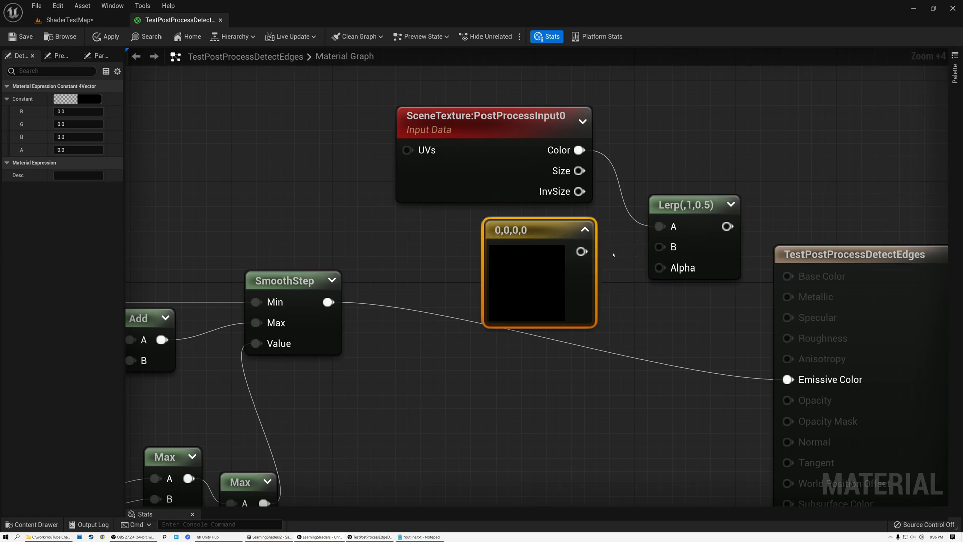
{"action": "left_click_drag", "start_coordinate": [582, 252], "coordinate": [663, 248]}
{"action": "left_click_drag", "start_coordinate": [665, 204], "coordinate": [648, 184]}
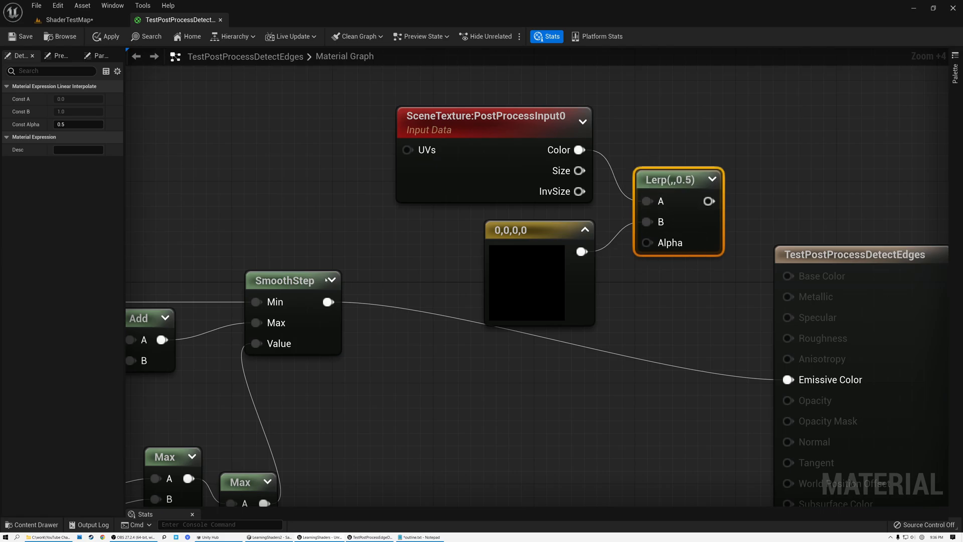
Connect the SmoothStep output to the Lerp's Alpha input and shift both nodes to tidy the wiring
{"action": "left_click", "coordinate": [83, 20]}
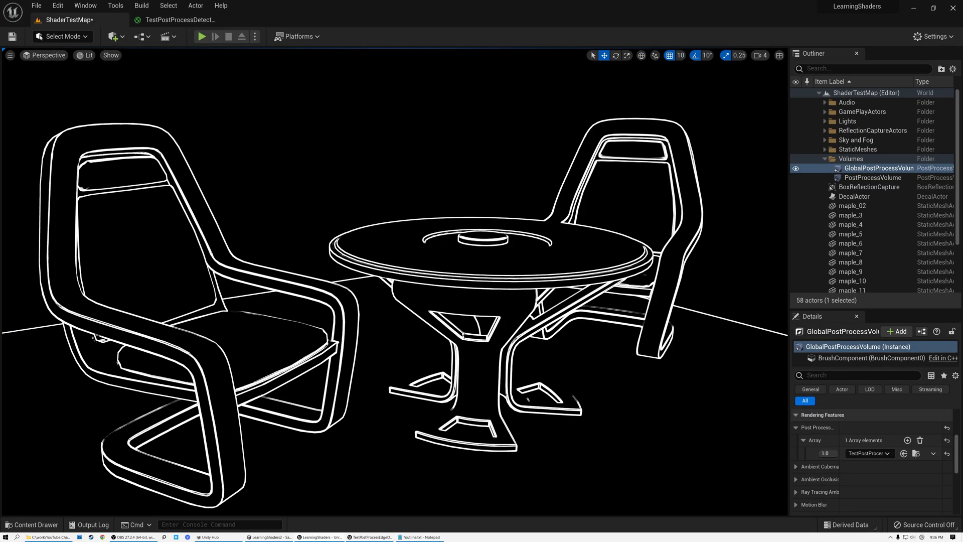
{"action": "left_click", "coordinate": [181, 19]}
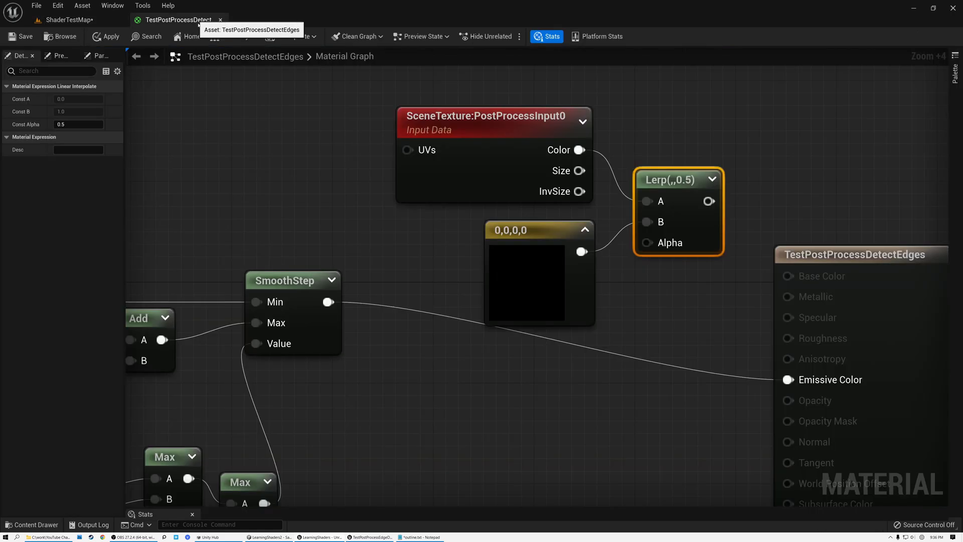
{"action": "left_click", "coordinate": [472, 132]}
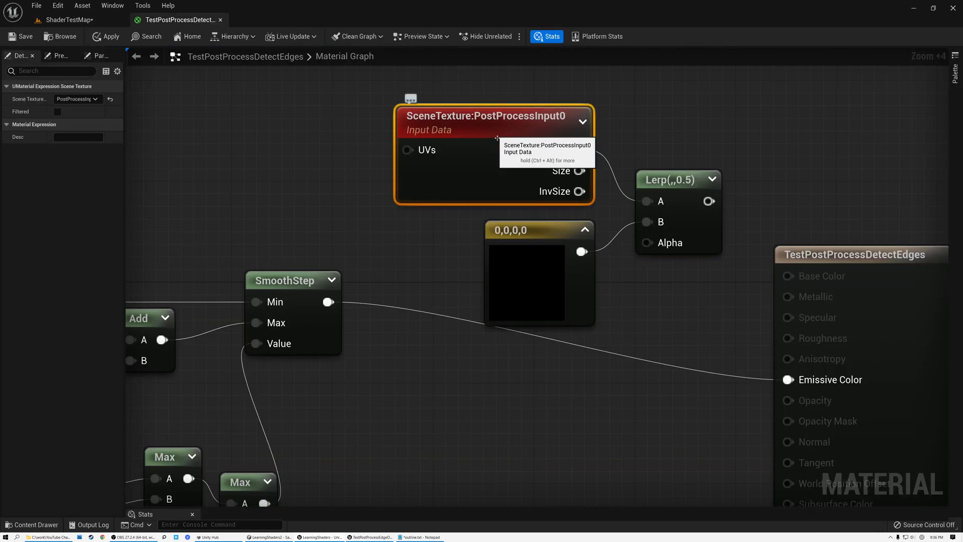
{"action": "left_click", "coordinate": [529, 230]}
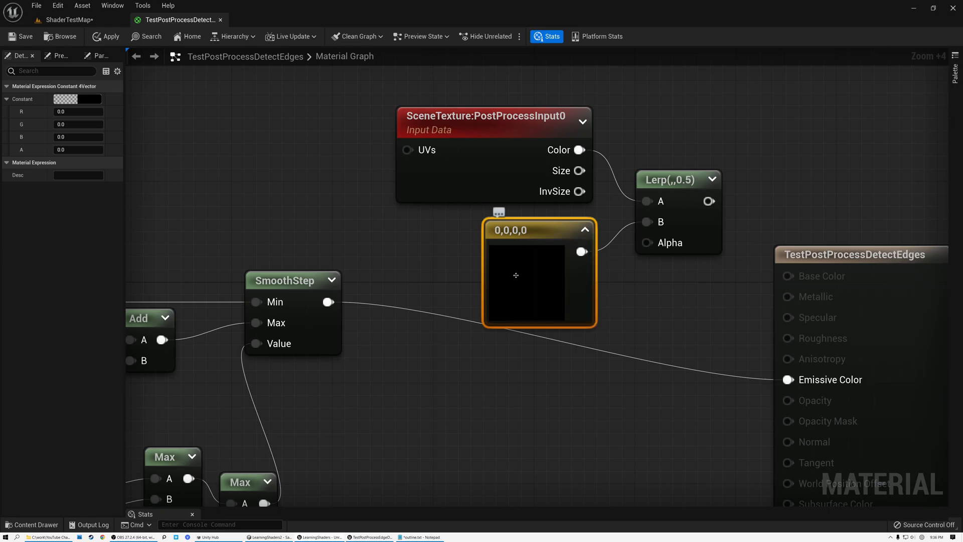
{"action": "left_click_drag", "start_coordinate": [329, 301], "coordinate": [647, 243]}
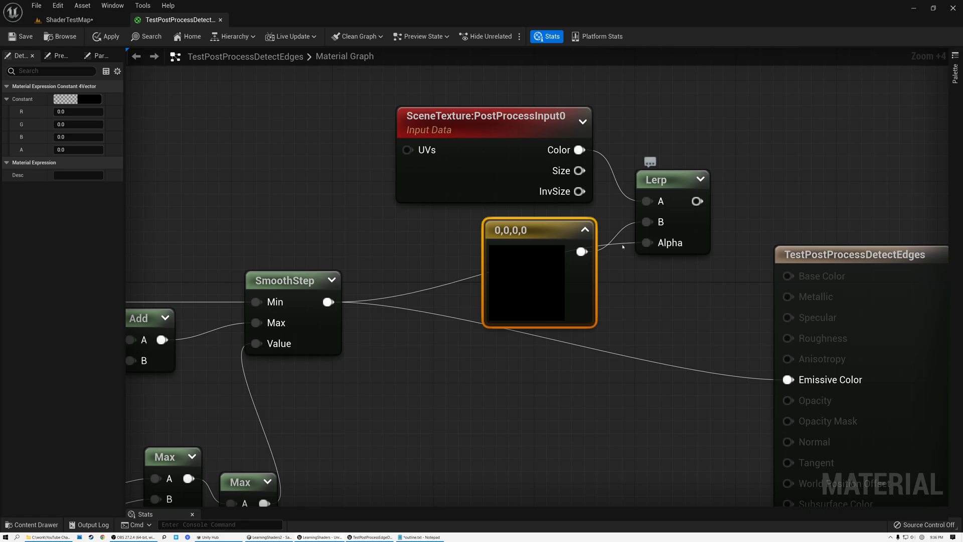
{"action": "left_click_drag", "start_coordinate": [298, 285], "coordinate": [311, 285]}
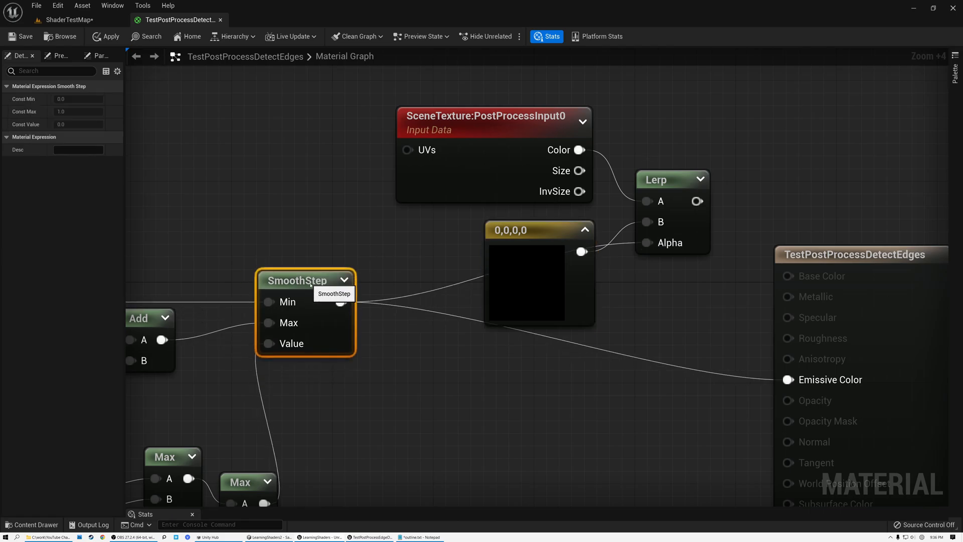
{"action": "left_click_drag", "start_coordinate": [655, 183], "coordinate": [667, 246]}
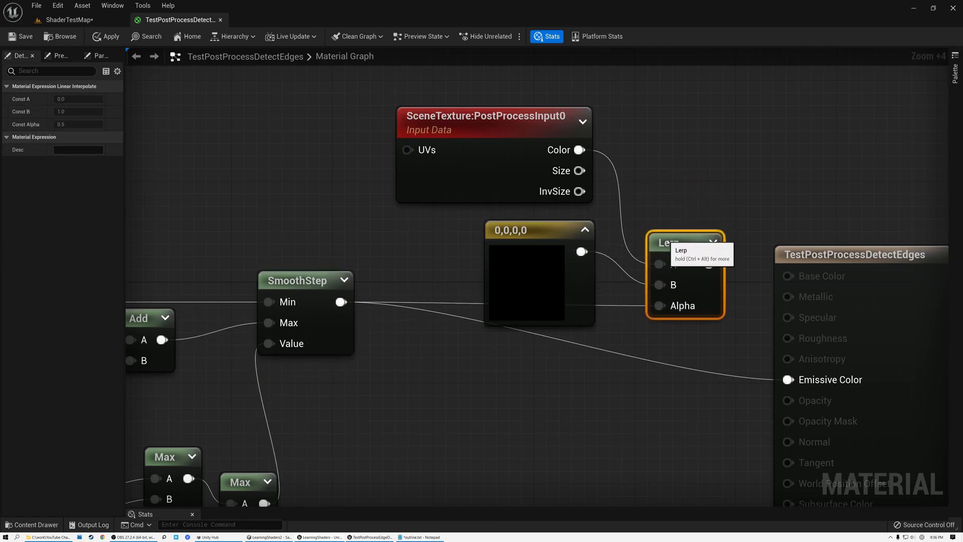
Feed the Lerp output into Emissive Color, then save the material and check the outlines in the ShaderTestMap level
{"action": "left_click", "coordinate": [507, 125]}
{"action": "left_click", "coordinate": [540, 235]}
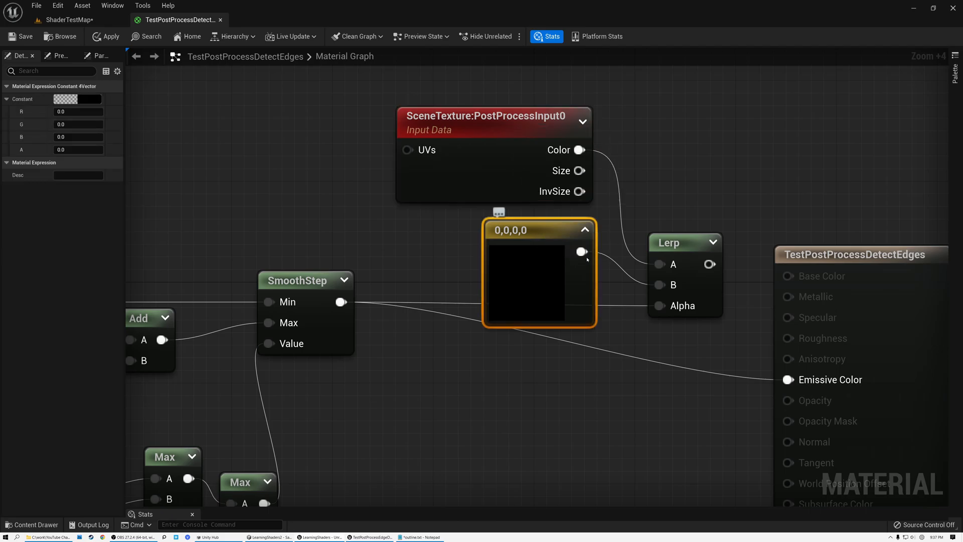
{"action": "left_click_drag", "start_coordinate": [710, 264], "coordinate": [788, 380]}
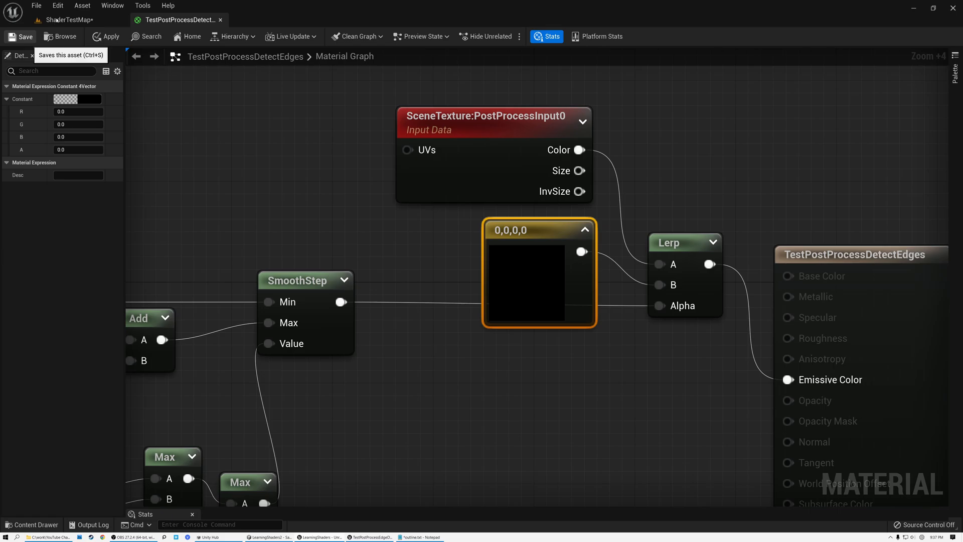
{"action": "left_click", "coordinate": [22, 38]}
{"action": "left_click", "coordinate": [66, 20]}
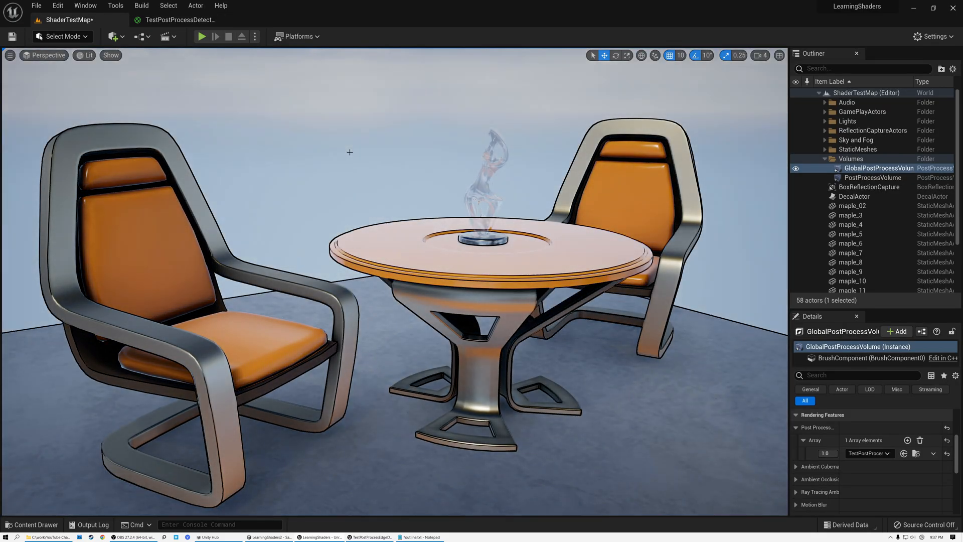
{"action": "mouse_move", "coordinate": [375, 158]}
{"action": "right_mouse_down"}
{"action": "mouse_move", "coordinate": [357, 175]}
{"action": "mouse_move", "coordinate": [375, 161]}
{"action": "right_mouse_up"}
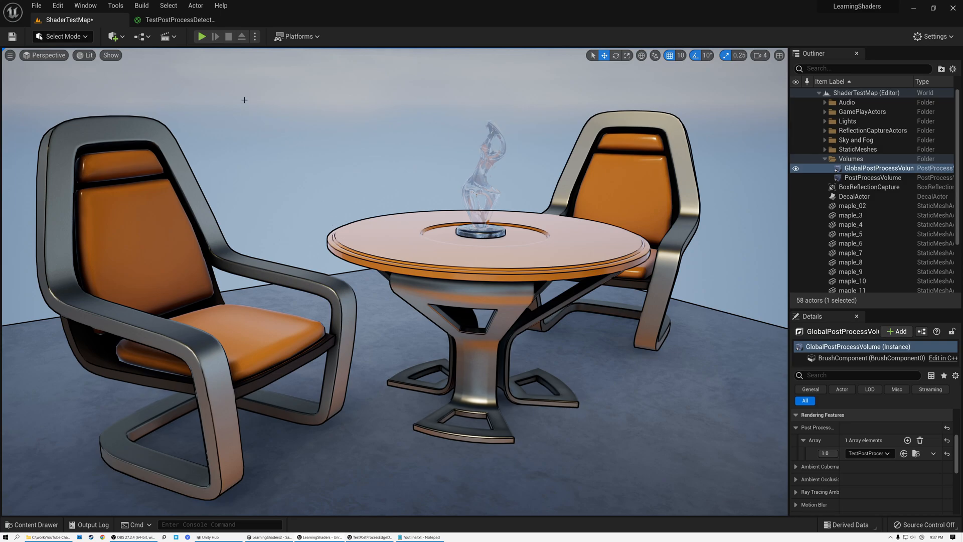
Insert a Multiply node between the SmoothStep output and the Lerp's Alpha, placing it below the black constant
{"action": "left_click", "coordinate": [167, 22]}
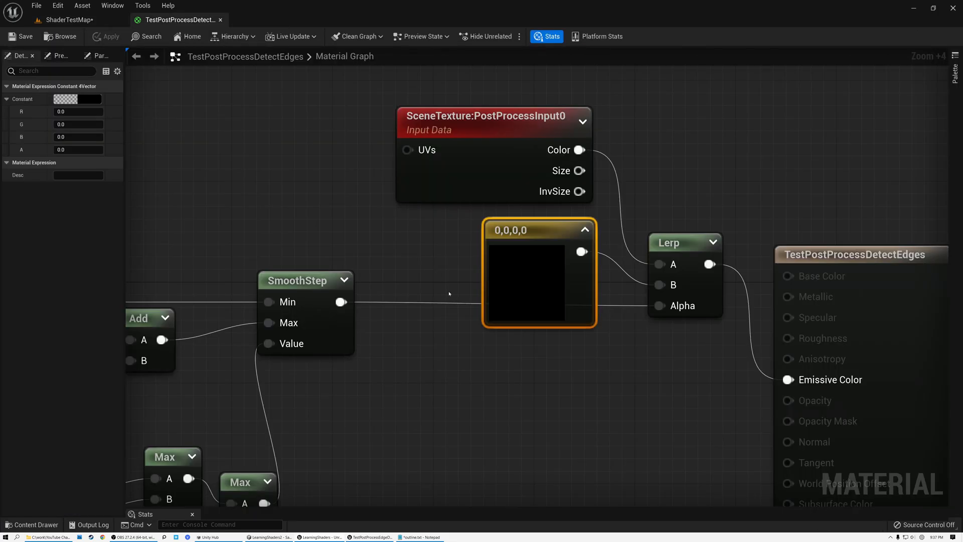
{"action": "right_click_drag", "start_coordinate": [435, 362], "coordinate": [453, 282]}
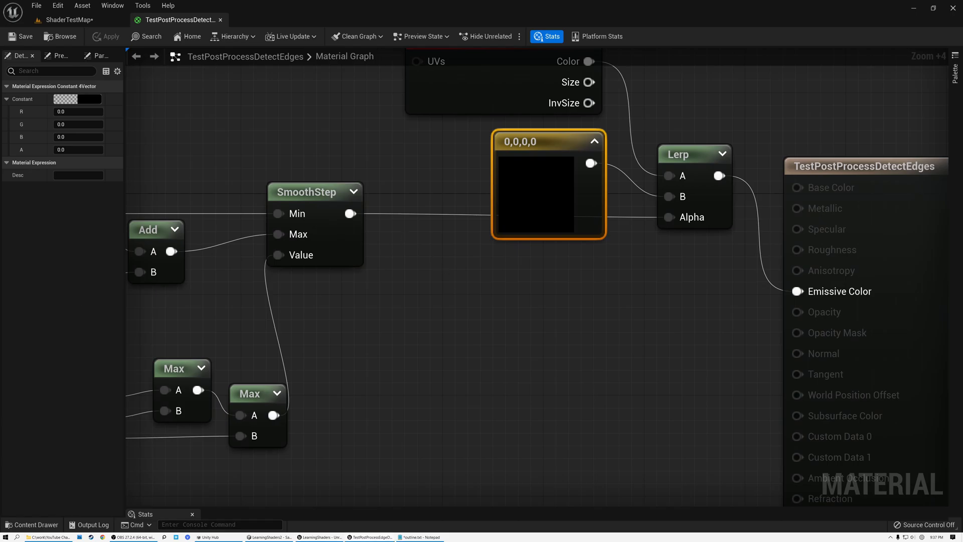
{"action": "left_click", "coordinate": [75, 20]}
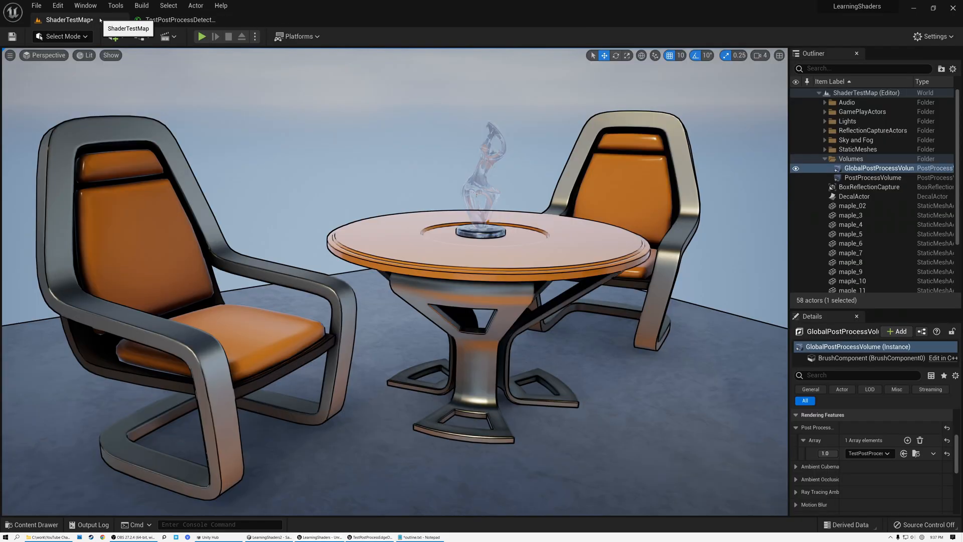
{"action": "left_click", "coordinate": [179, 20]}
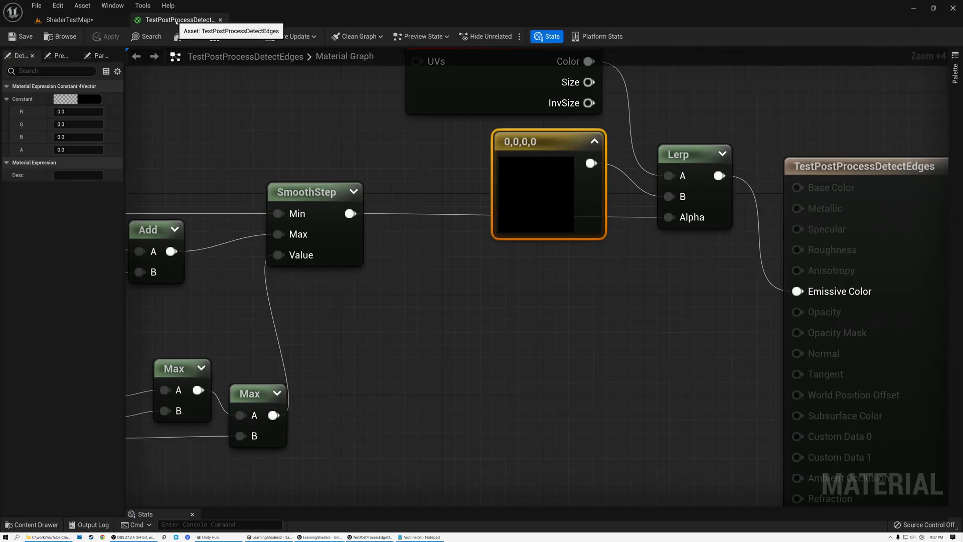
{"action": "left_click_drag", "start_coordinate": [350, 214], "coordinate": [457, 322]}
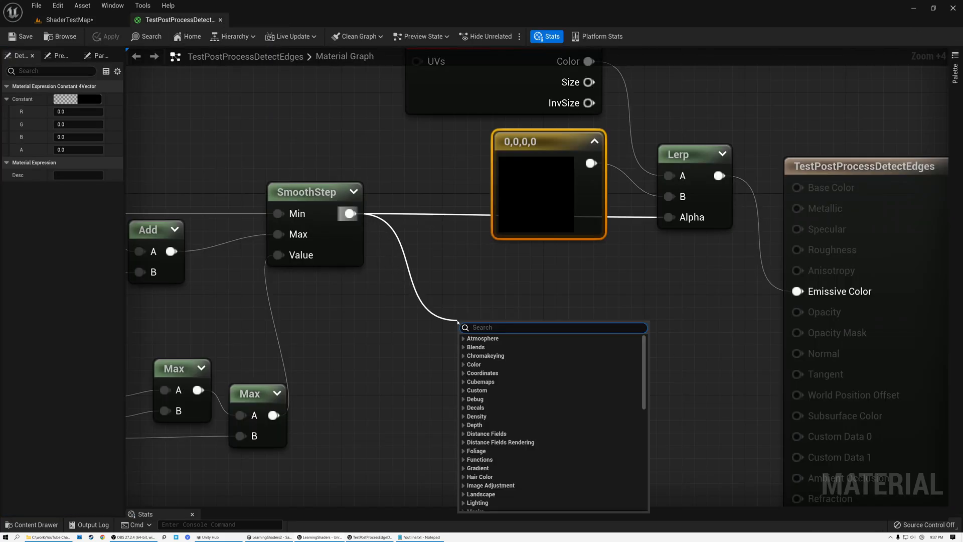
{"action": "type", "text": "mul"}
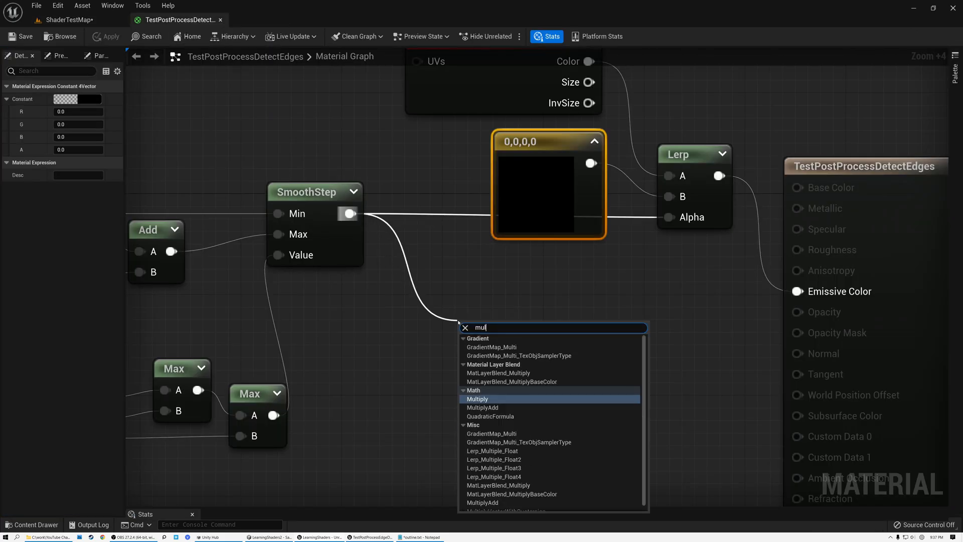
{"action": "left_click", "coordinate": [502, 399]}
{"action": "left_click_drag", "start_coordinate": [500, 334], "coordinate": [521, 316]}
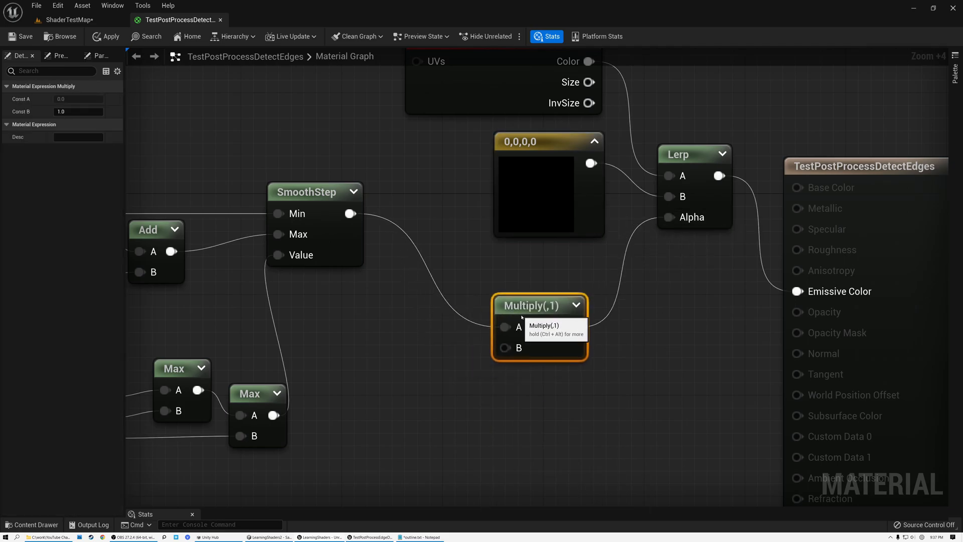
Add a Constant node with the value 0.2 and connect it to the Multiply's B input
{"action": "left_click", "coordinate": [420, 386]}
{"action": "left_click_drag", "start_coordinate": [414, 393], "coordinate": [408, 374]}
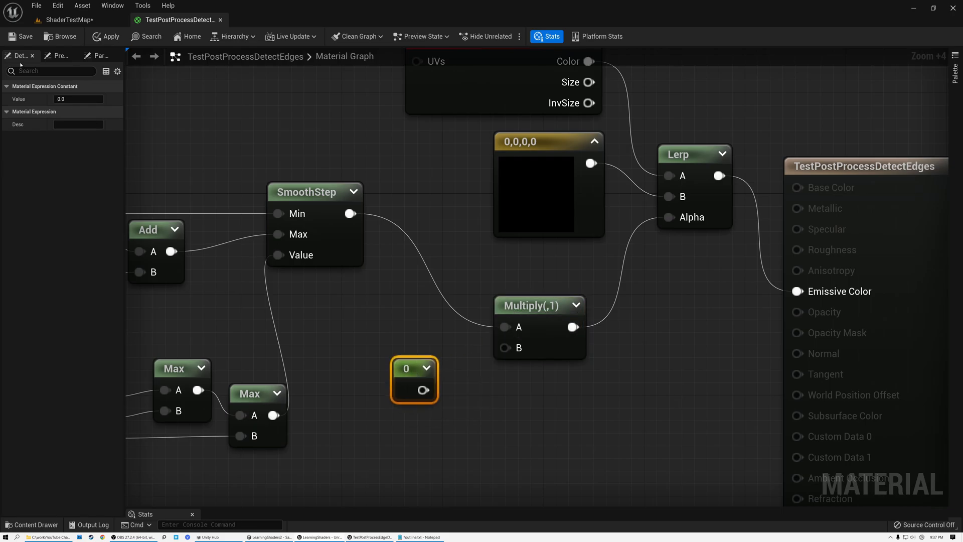
{"action": "type", "text": "0.2"}
{"action": "key", "text": "Return"}
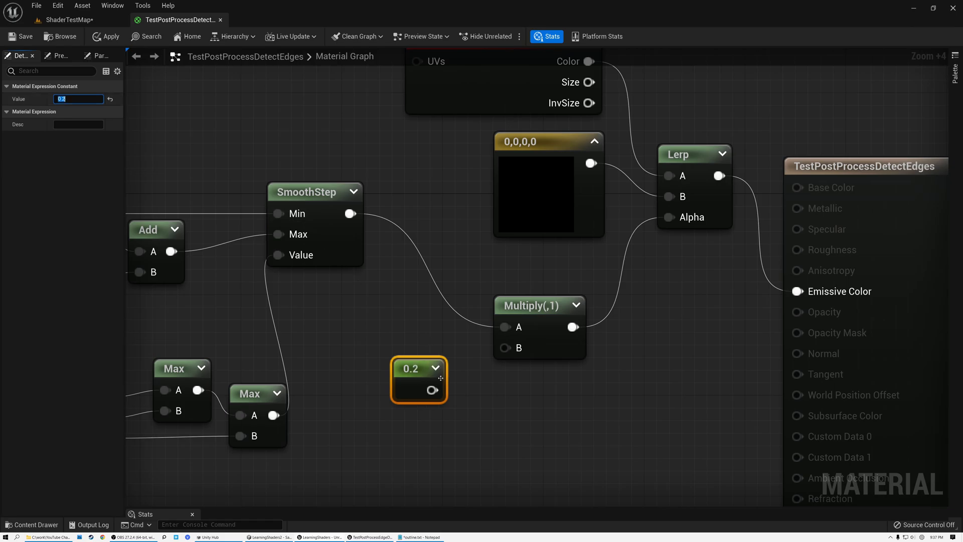
{"action": "left_click_drag", "start_coordinate": [431, 390], "coordinate": [505, 348]}
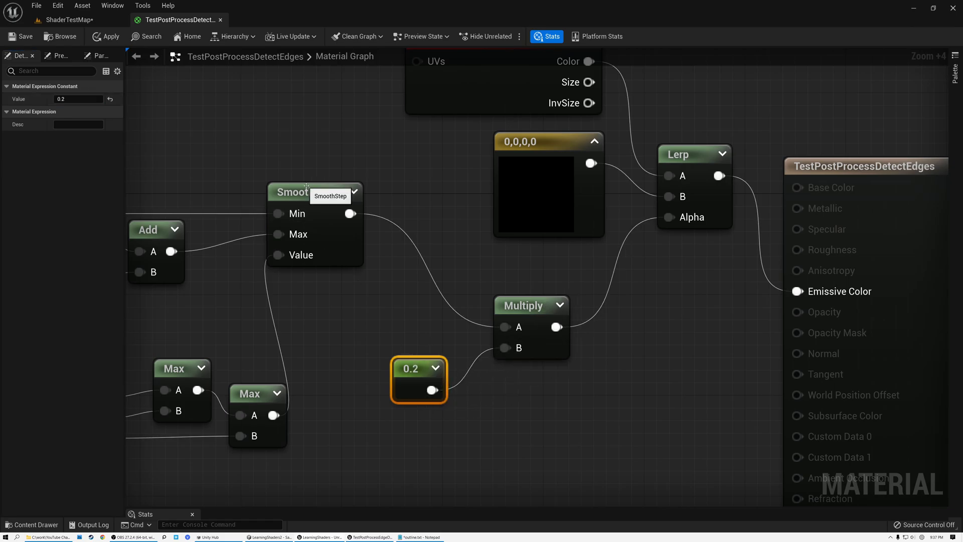
Save the TestPostProcessDetectEdges material and inspect the outlines on the chairs and table in ShaderTestMap
{"action": "left_click", "coordinate": [306, 193]}
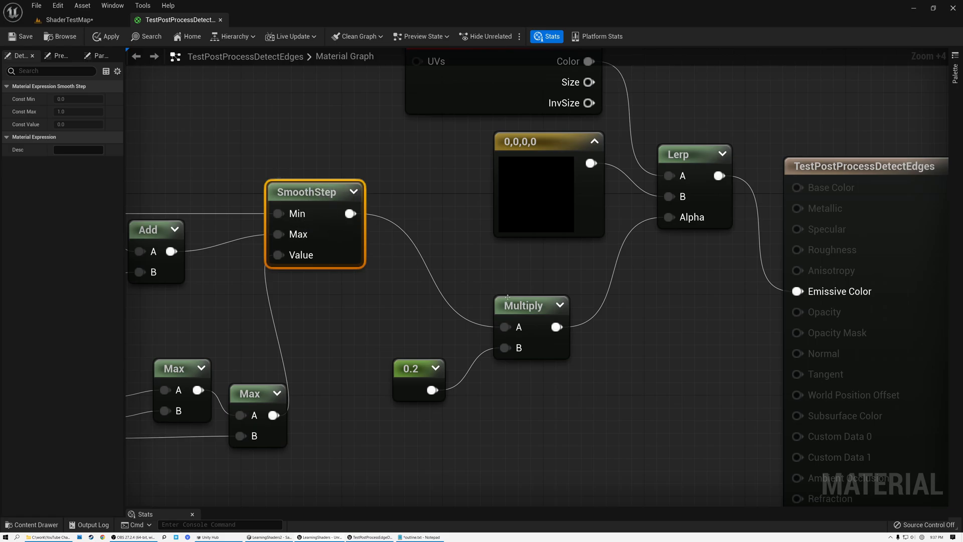
{"action": "mouse_move", "coordinate": [412, 383]}
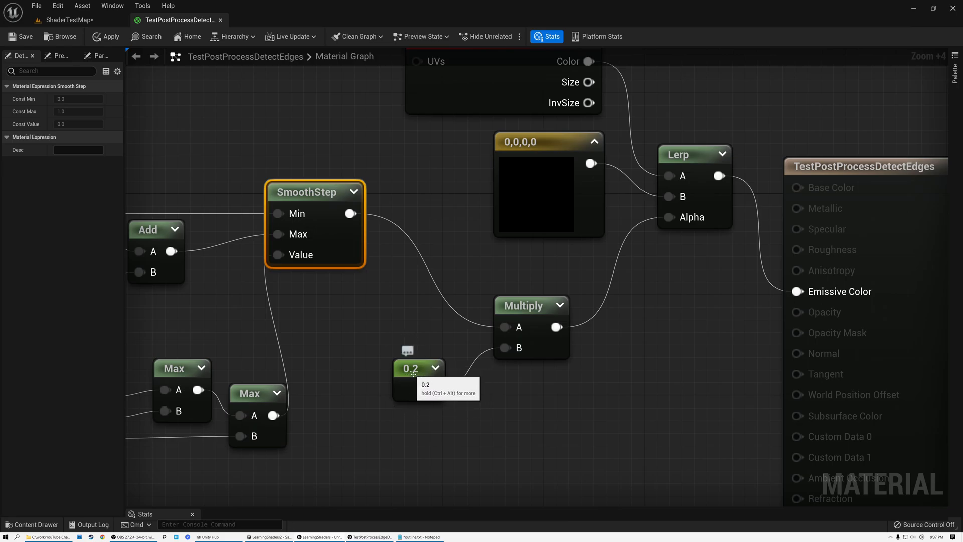
{"action": "right_click_drag", "start_coordinate": [599, 268], "coordinate": [604, 322]}
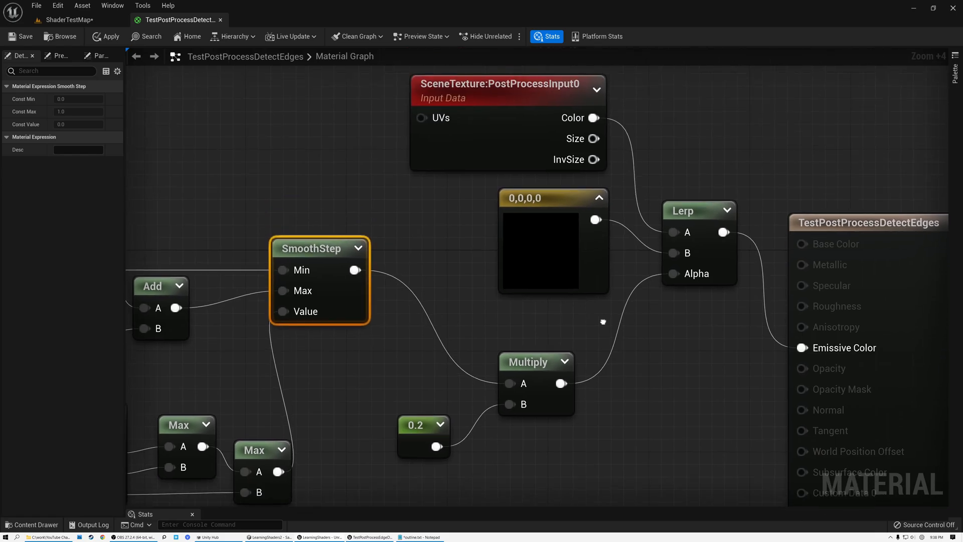
{"action": "left_click", "coordinate": [508, 90]}
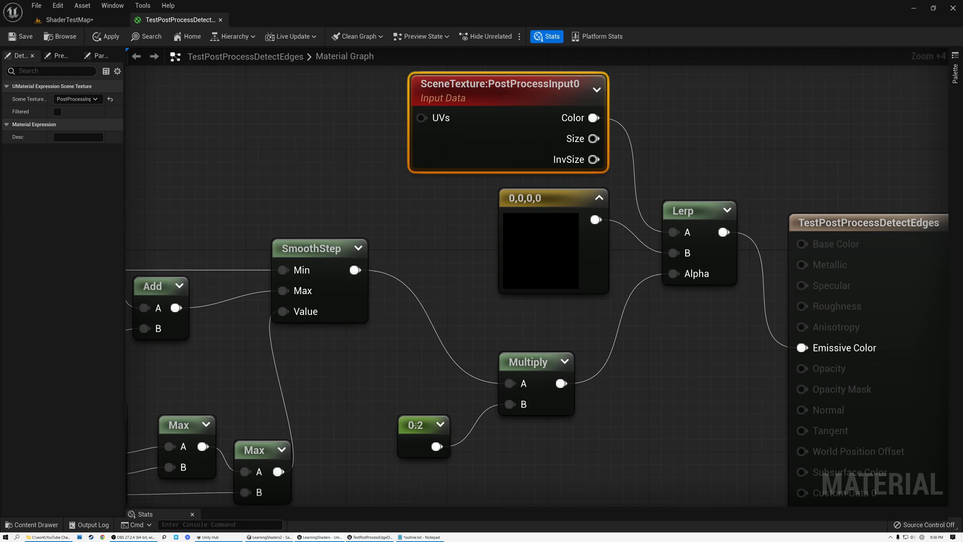
{"action": "left_click", "coordinate": [20, 36]}
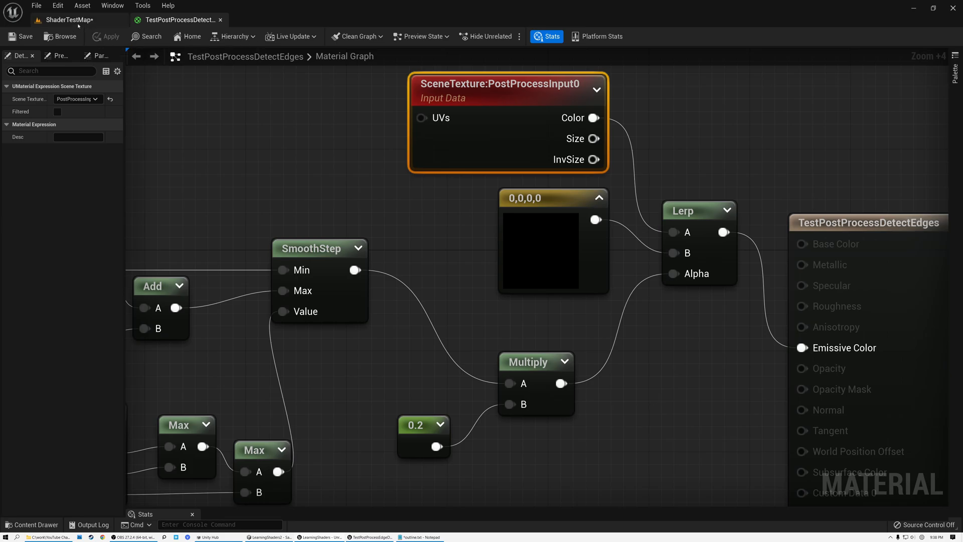
{"action": "left_click", "coordinate": [76, 20]}
{"action": "right_click_drag", "start_coordinate": [344, 258], "coordinate": [329, 261]}
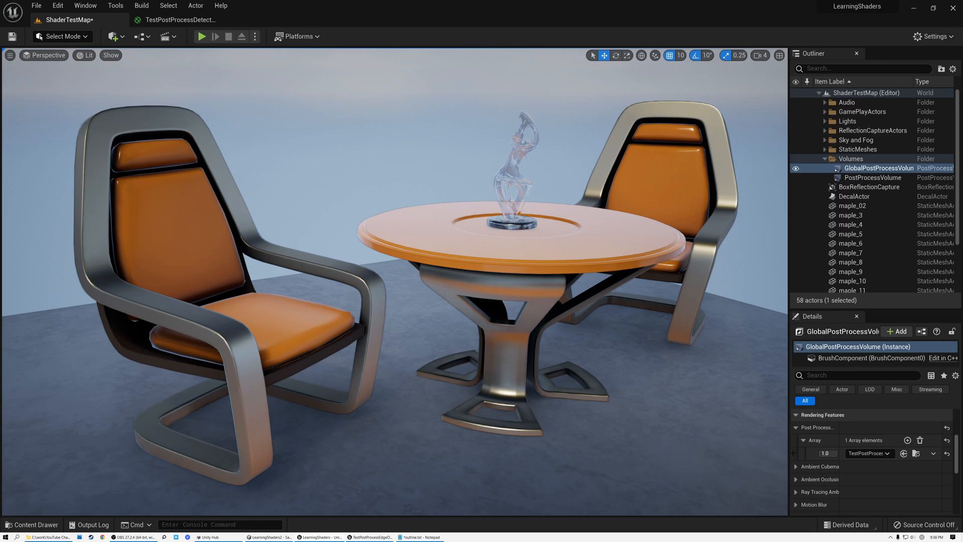
Compare the scene without and with the effect by setting the post process material's weight to 0 and back to 1
{"action": "left_click", "coordinate": [826, 454]}
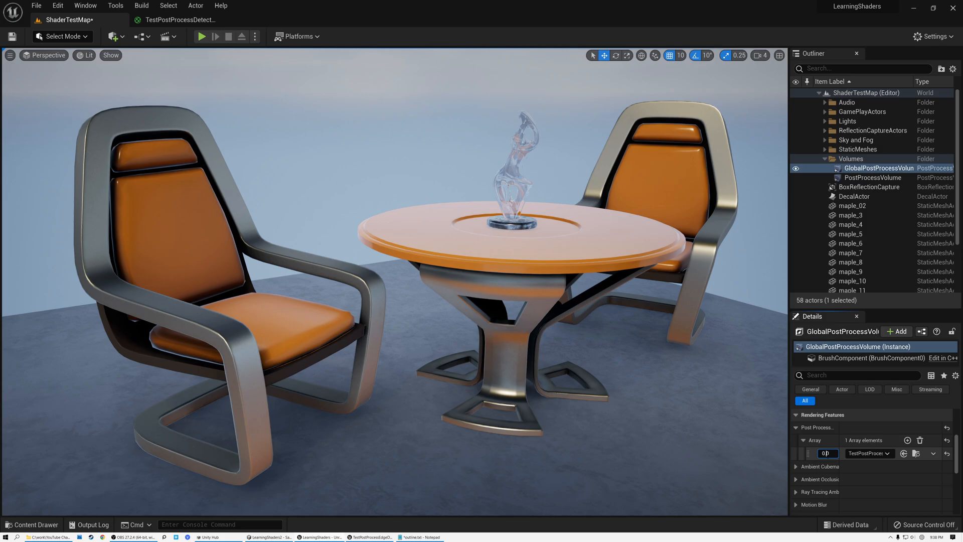
{"action": "double_click", "coordinate": [830, 454]}
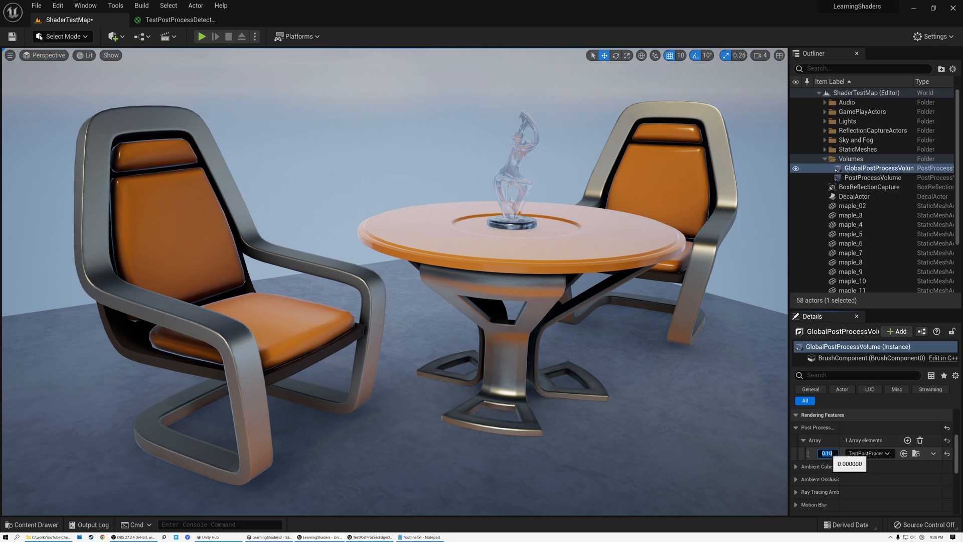
{"action": "key", "text": "Return"}
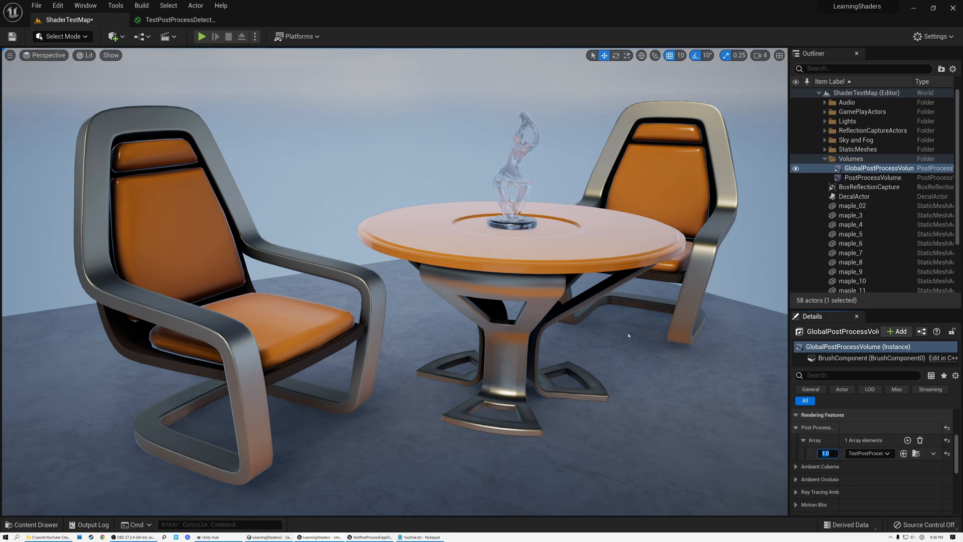
Set the constant feeding the Multiply's B to 0.65, save the material and return to ShaderTestMap
{"action": "left_click", "coordinate": [181, 19]}
{"action": "double_click", "coordinate": [422, 436]}
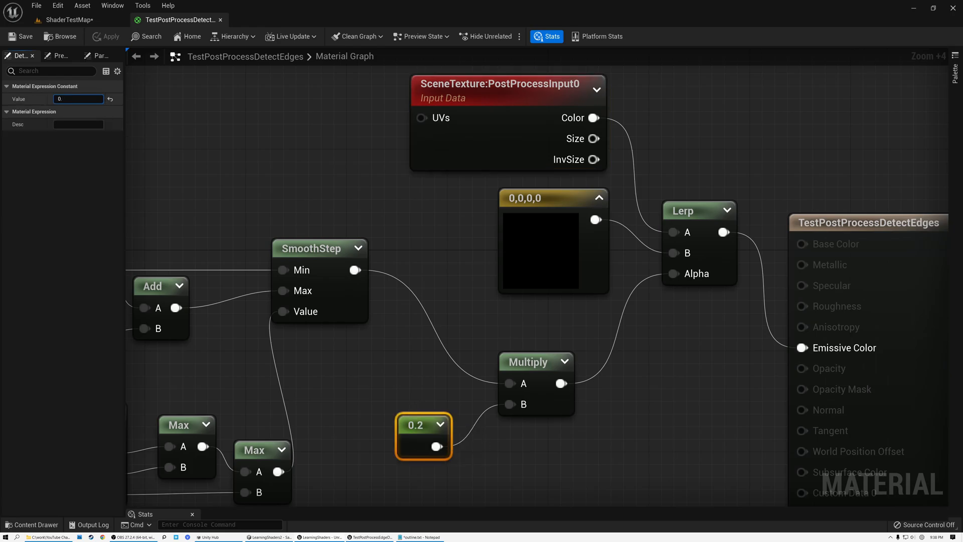
{"action": "key", "text": "Return"}
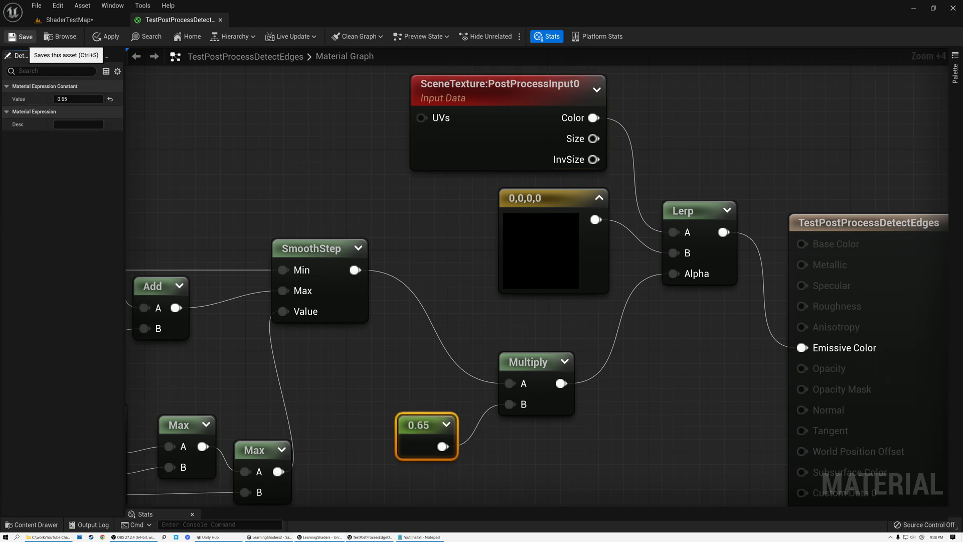
{"action": "left_click", "coordinate": [20, 37]}
{"action": "left_click", "coordinate": [68, 20]}
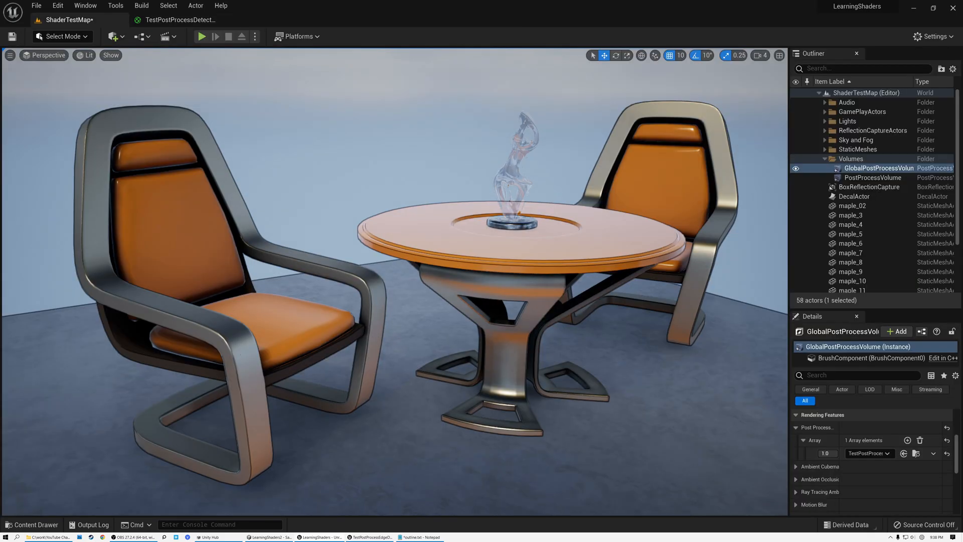
Compare the stronger outlines against the plain scene by setting the material weight to 0 and then restoring it to 1
{"action": "left_click", "coordinate": [826, 453]}
{"action": "type", "text": "0"}
{"action": "key", "text": "Return"}
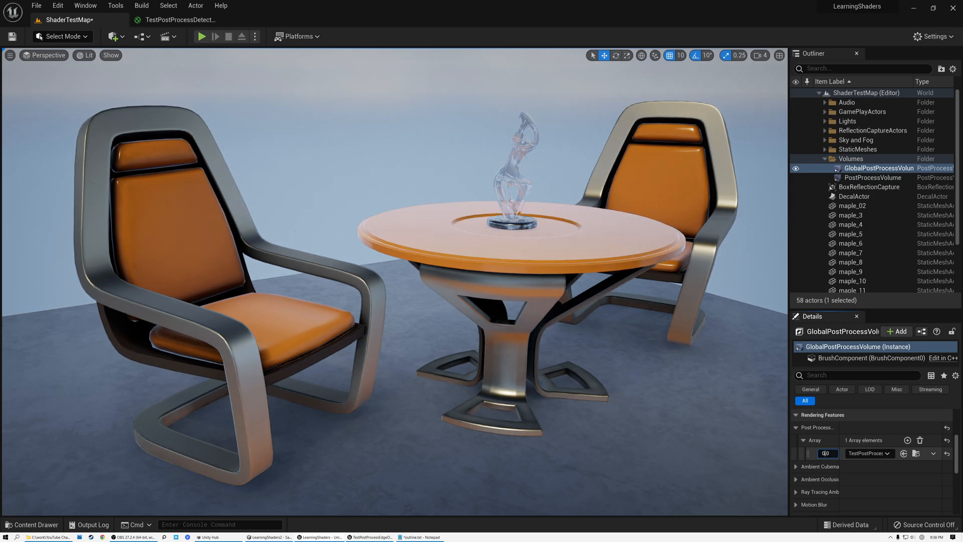
{"action": "left_click", "coordinate": [826, 453]}
{"action": "type", "text": "1"}
{"action": "key", "text": "Return"}
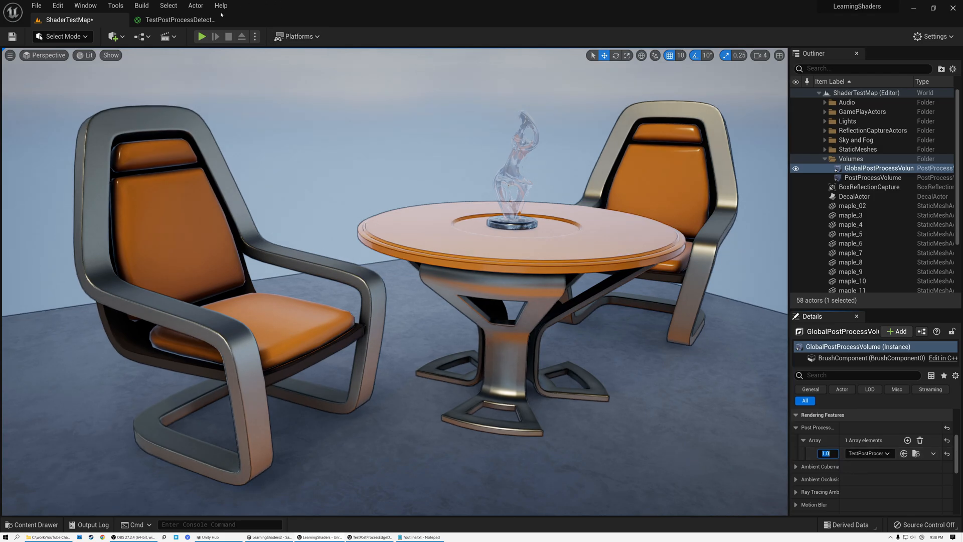
Set the constant feeding the Multiply's B input in TestPostProcessDetectEdges to 1 and save the material
{"action": "left_click", "coordinate": [176, 19]}
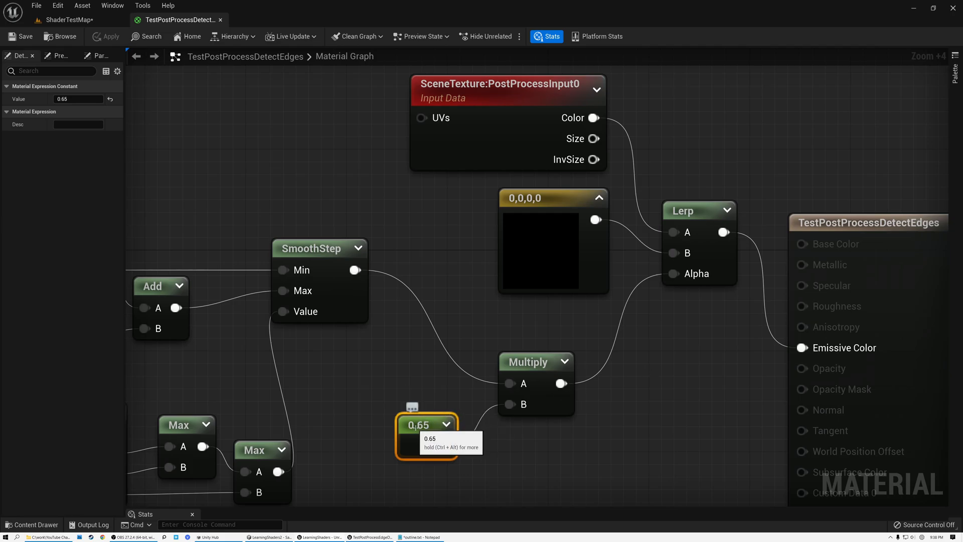
{"action": "left_click", "coordinate": [64, 99]}
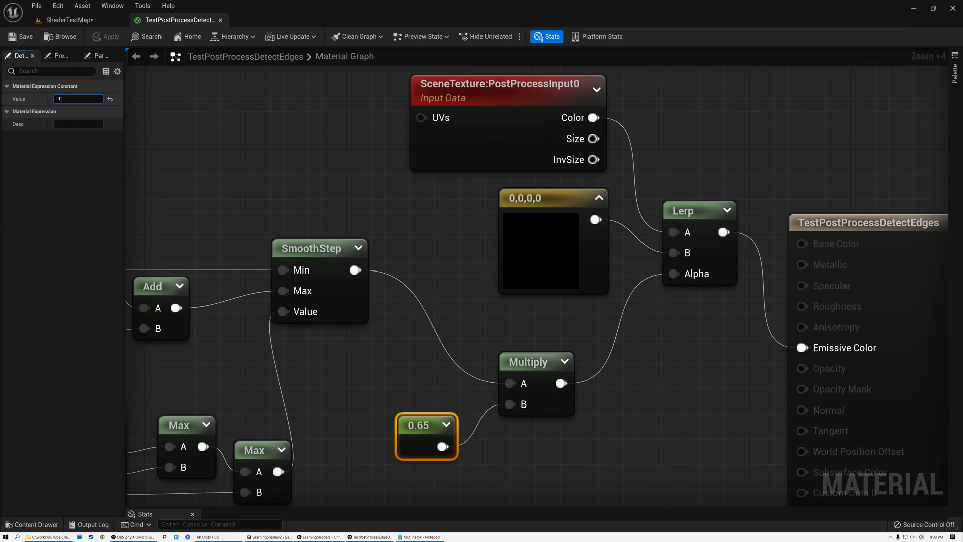
{"action": "key", "text": "Return"}
{"action": "left_click", "coordinate": [23, 36]}
{"action": "right_click_drag", "start_coordinate": [375, 361], "coordinate": [704, 245]}
{"action": "scroll", "coordinate": [705, 245], "scroll_direction": "down", "scroll_amount": 5}
{"action": "right_click_drag", "start_coordinate": [445, 170], "coordinate": [531, 141]}
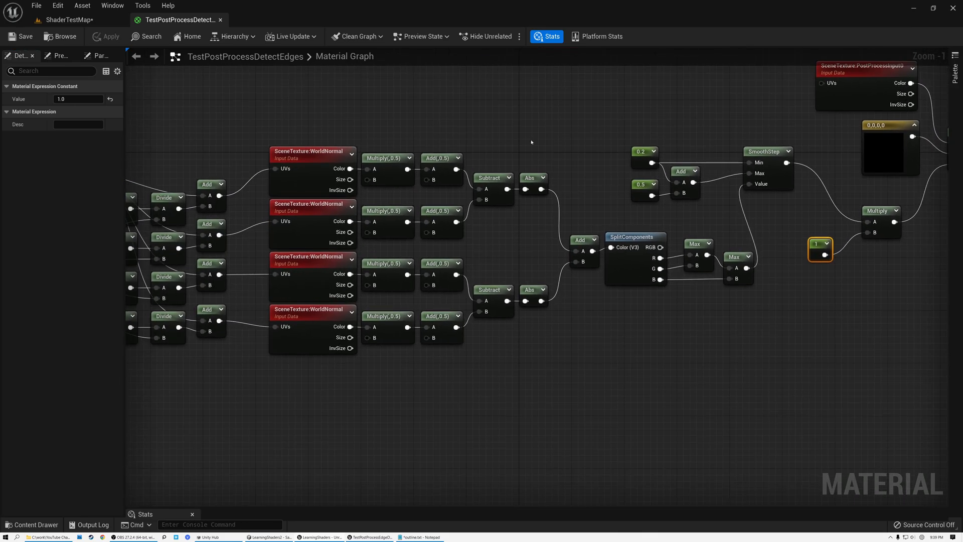
{"action": "left_click_drag", "start_coordinate": [300, 110], "coordinate": [542, 409]}
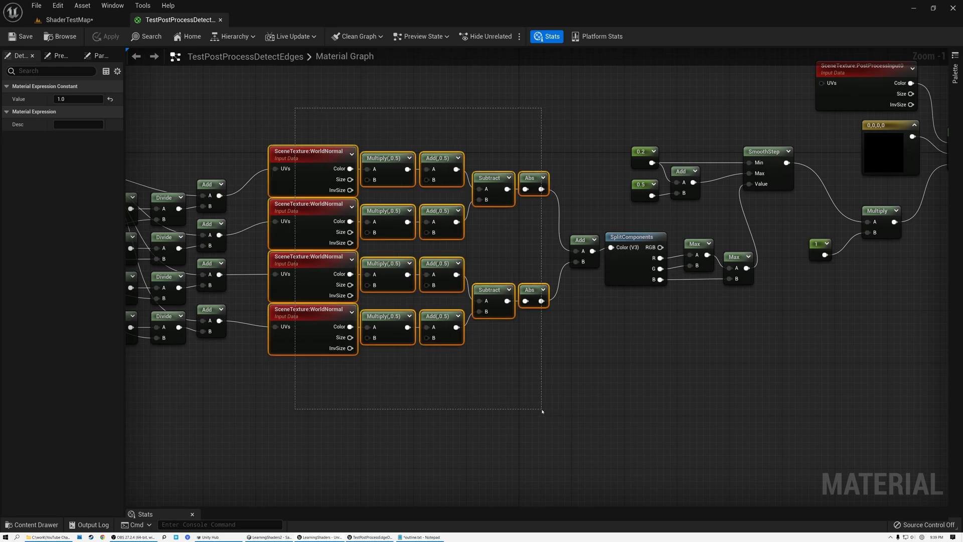
{"action": "left_click", "coordinate": [537, 238]}
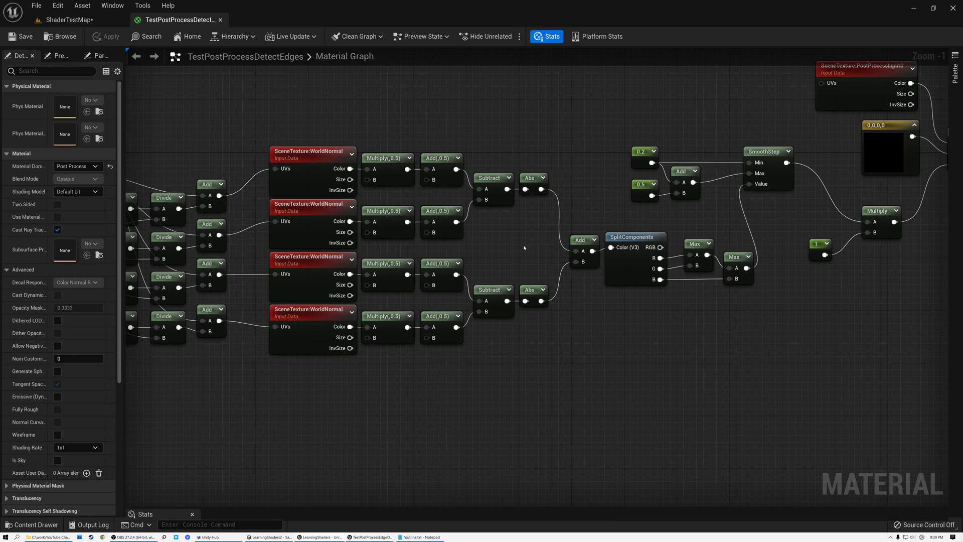
Add a Scene Depth node below the WorldNormal nodes and duplicate it to make a column of four
{"action": "right_click_drag", "start_coordinate": [518, 252], "coordinate": [616, 213]}
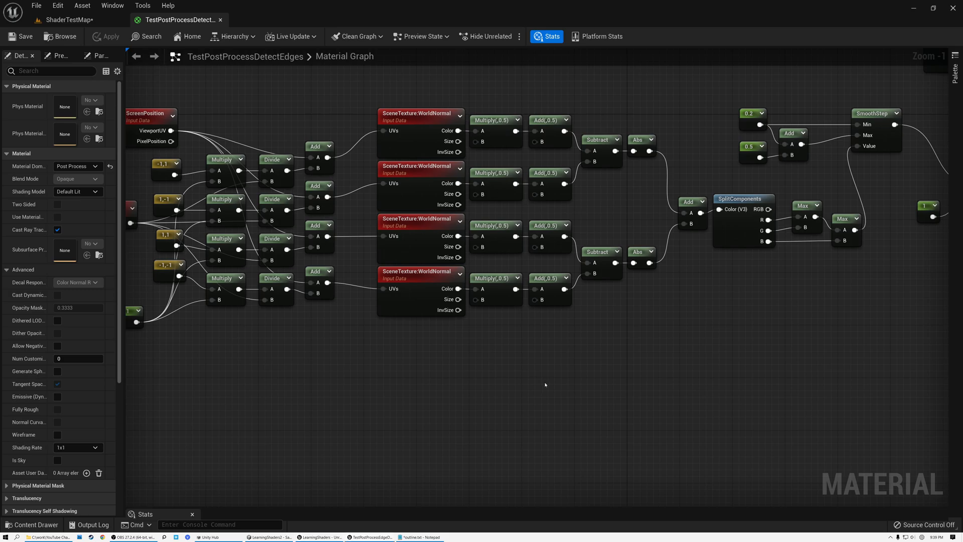
{"action": "right_click", "coordinate": [381, 375]}
{"action": "type", "text": "sce"}
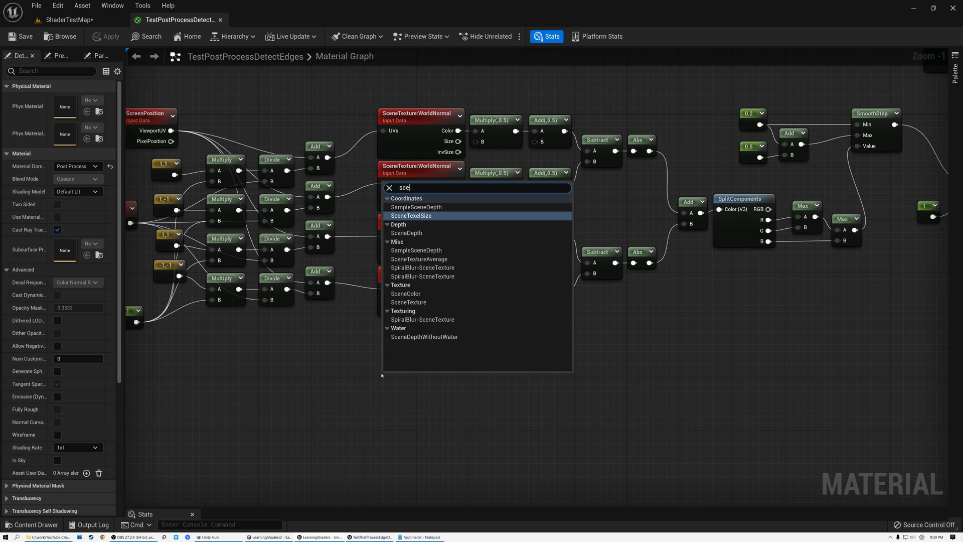
{"action": "left_click", "coordinate": [407, 232]}
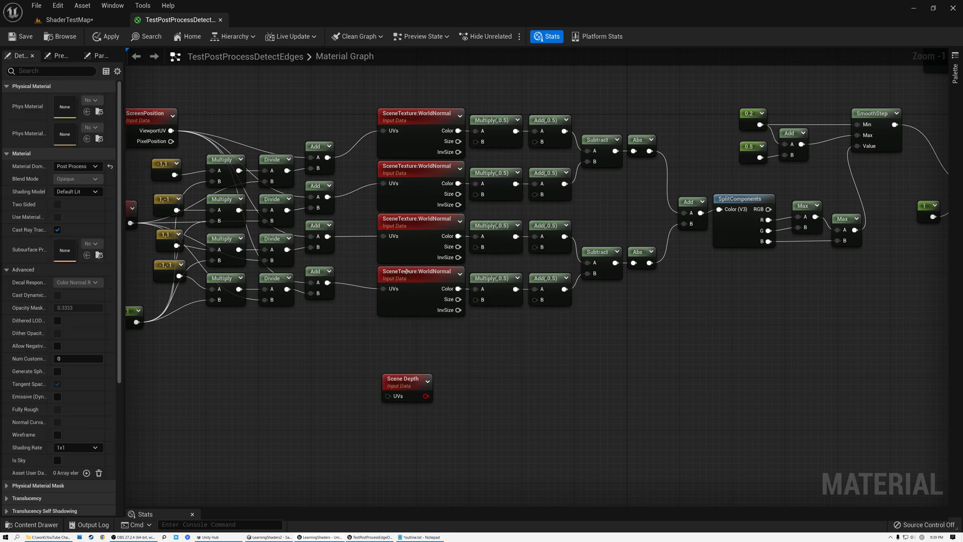
{"action": "left_click", "coordinate": [400, 380]}
{"action": "key", "text": "ctrl+d"}
{"action": "key", "text": "ctrl+d"}
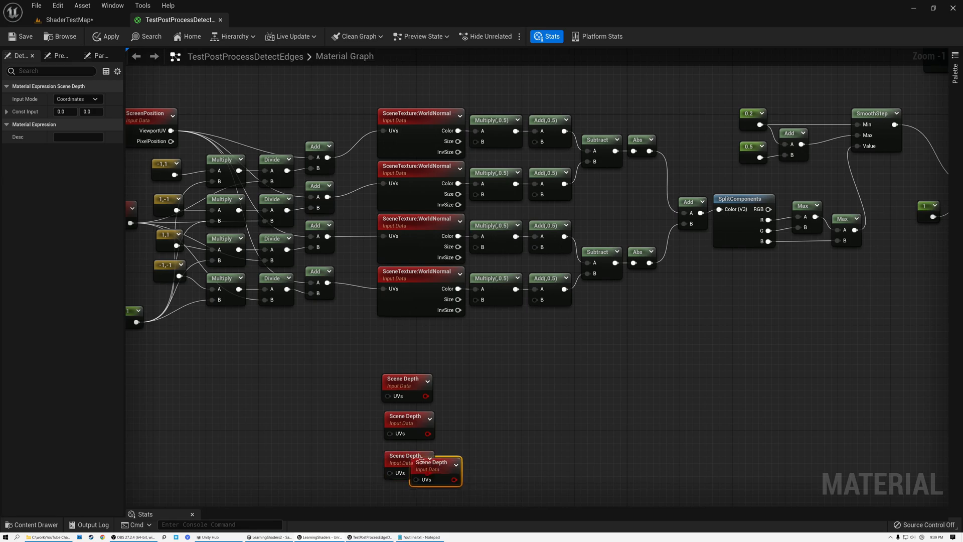
{"action": "key", "text": "ctrl+d"}
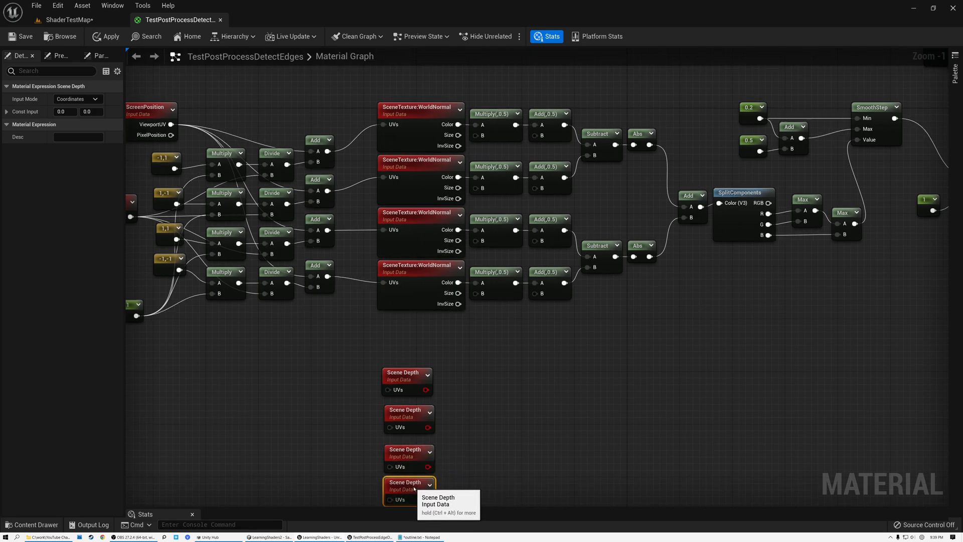
{"action": "left_click_drag", "start_coordinate": [414, 493], "coordinate": [414, 486]}
Connect each of the four UV-offset Add nodes to the UVs input of its own Scene Depth node
{"action": "left_click_drag", "start_coordinate": [328, 151], "coordinate": [391, 391]}
{"action": "left_click_drag", "start_coordinate": [328, 191], "coordinate": [390, 427]}
{"action": "left_click", "coordinate": [352, 256]}
{"action": "left_click_drag", "start_coordinate": [328, 230], "coordinate": [390, 467]}
{"action": "left_click_drag", "start_coordinate": [327, 276], "coordinate": [391, 417]}
{"action": "right_click_drag", "start_coordinate": [520, 271], "coordinate": [476, 323]}
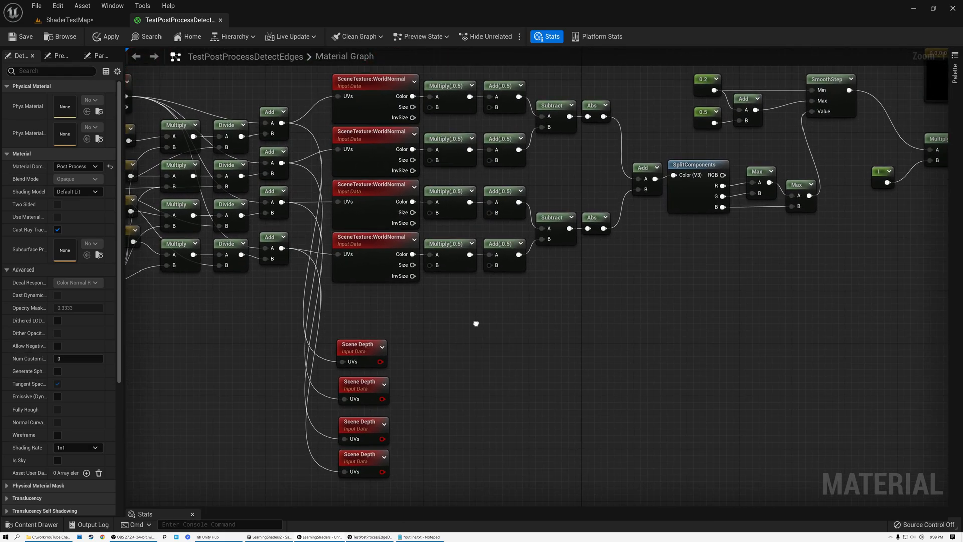
Subtract the second Scene Depth from the first and feed the difference into a new Abs node
{"action": "left_click_drag", "start_coordinate": [381, 362], "coordinate": [431, 381]}
{"action": "type", "text": "sub"}
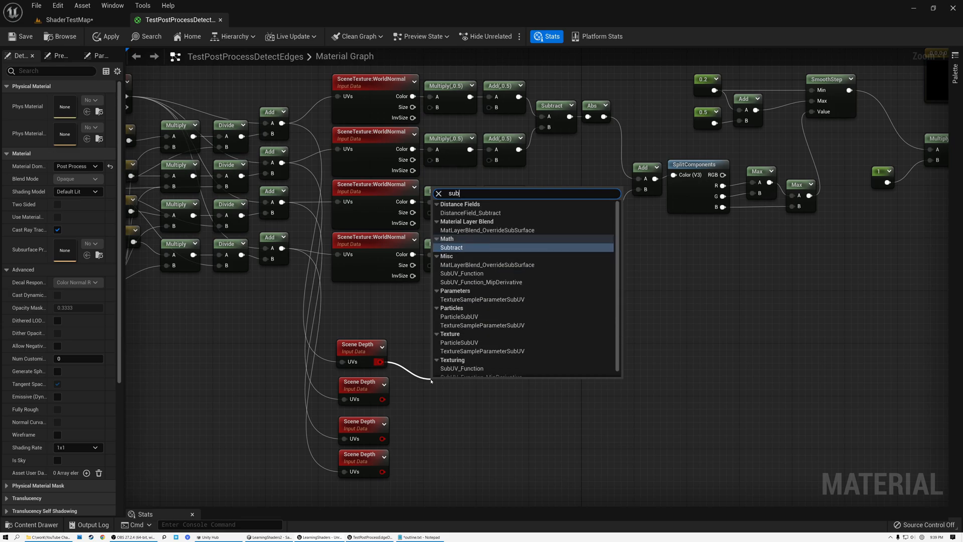
{"action": "double_click", "coordinate": [458, 248]}
{"action": "left_click", "coordinate": [381, 357]}
{"action": "left_click_drag", "start_coordinate": [383, 400], "coordinate": [458, 378]}
{"action": "type", "text": "abs"}
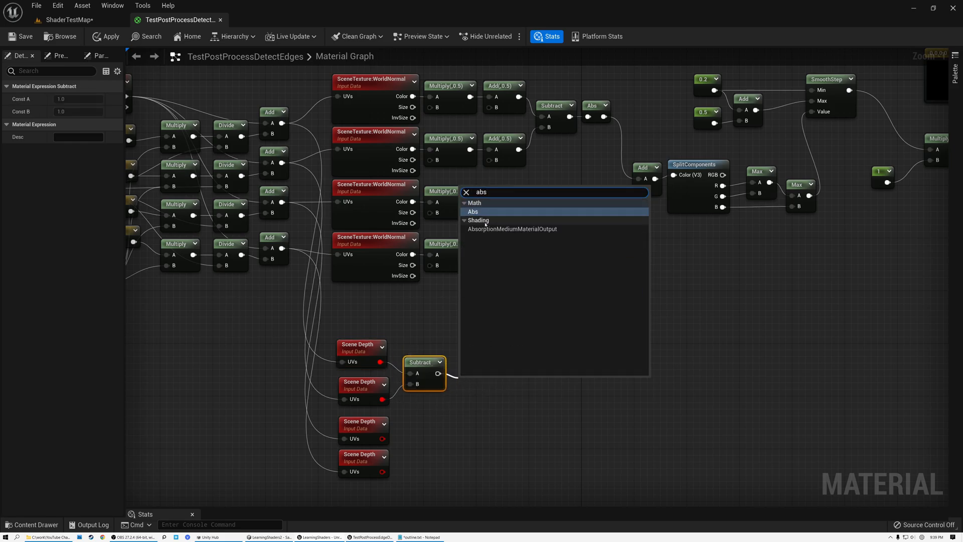
{"action": "left_click", "coordinate": [483, 215]}
{"action": "left_click", "coordinate": [461, 362]}
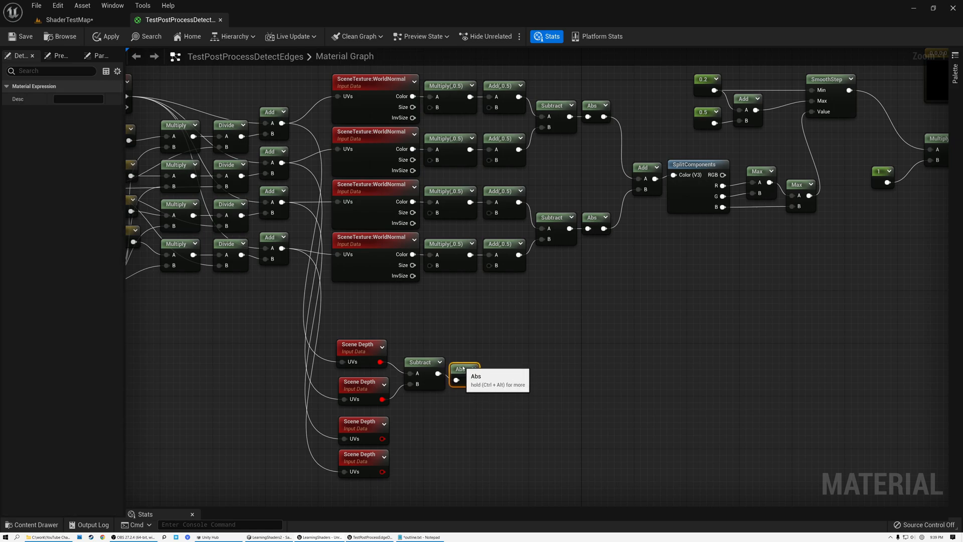
Duplicate the depth Subtract and Abs pair and wire the third and fourth Scene Depth nodes into its A and B
{"action": "left_click_drag", "start_coordinate": [417, 335], "coordinate": [417, 445]}
{"action": "key", "text": "ctrl+d"}
{"action": "left_click_drag", "start_coordinate": [382, 471], "coordinate": [462, 443]}
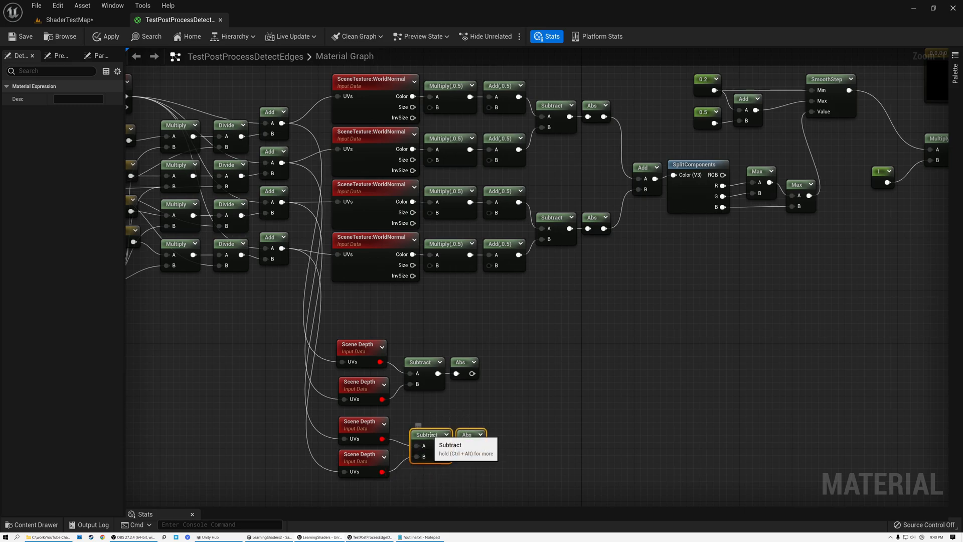
Sum the two depth Abs outputs with an Add node and feed it into the A input of a new Divide
{"action": "left_click_drag", "start_coordinate": [472, 373], "coordinate": [500, 393]}
{"action": "type", "text": "add"}
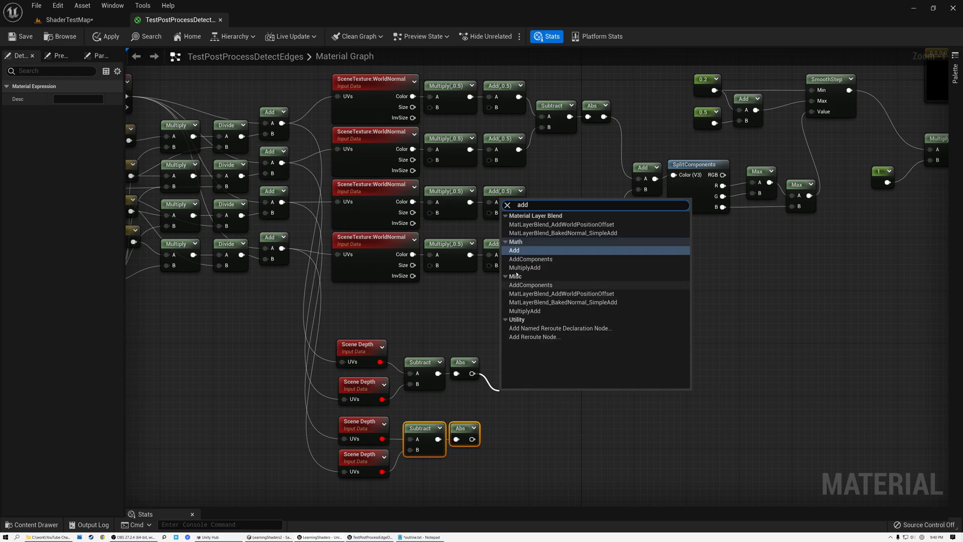
{"action": "left_click", "coordinate": [521, 251]}
{"action": "left_click_drag", "start_coordinate": [471, 439], "coordinate": [553, 417]}
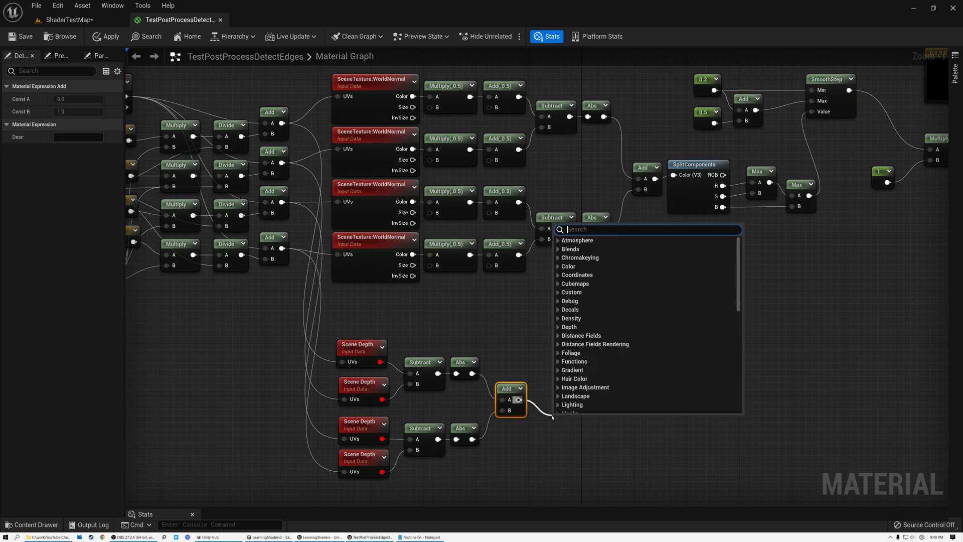
{"action": "type", "text": "di"}
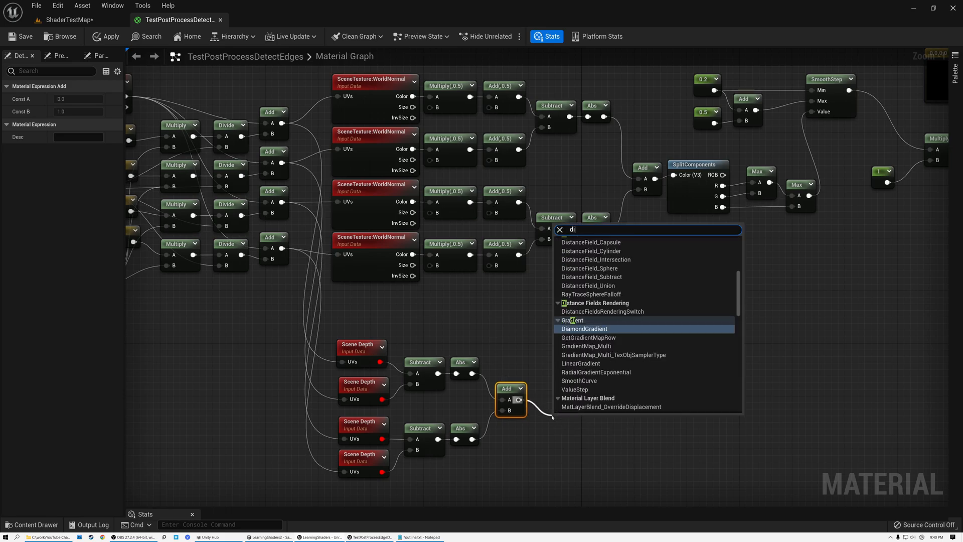
{"action": "type", "text": "vide"}
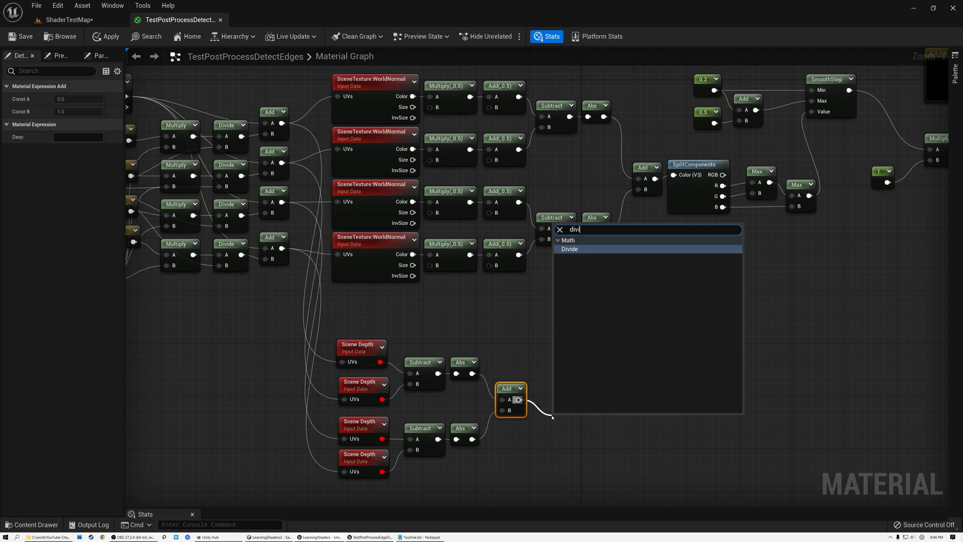
{"action": "left_click", "coordinate": [577, 249]}
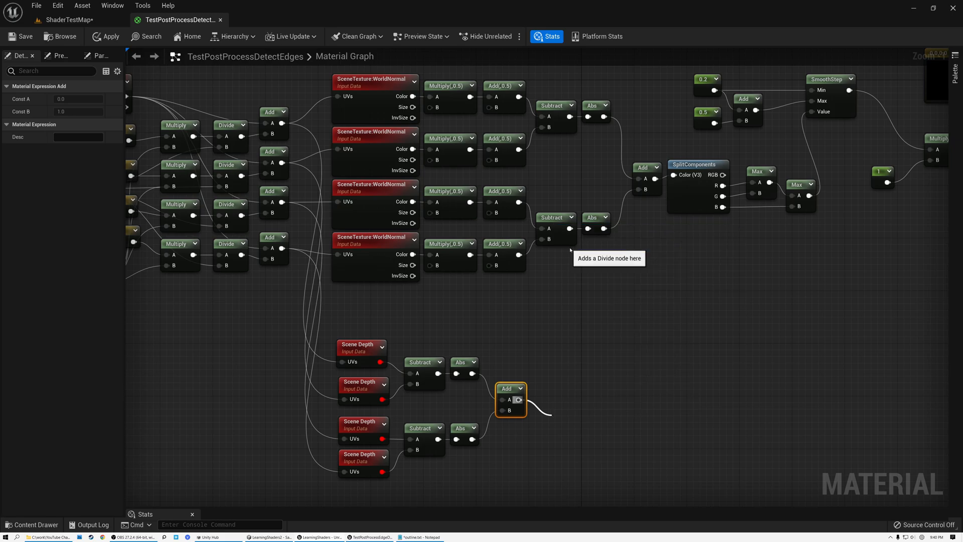
{"action": "left_click_drag", "start_coordinate": [573, 421], "coordinate": [563, 388]}
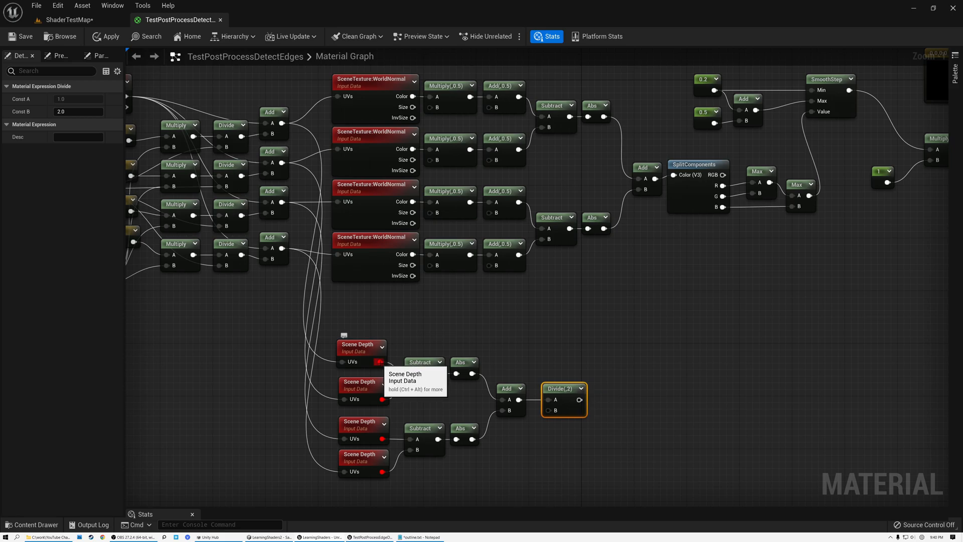
Chain three Max nodes below the depth branch to take the largest value of the four Scene Depth outputs
{"action": "left_click_drag", "start_coordinate": [381, 362], "coordinate": [451, 470]}
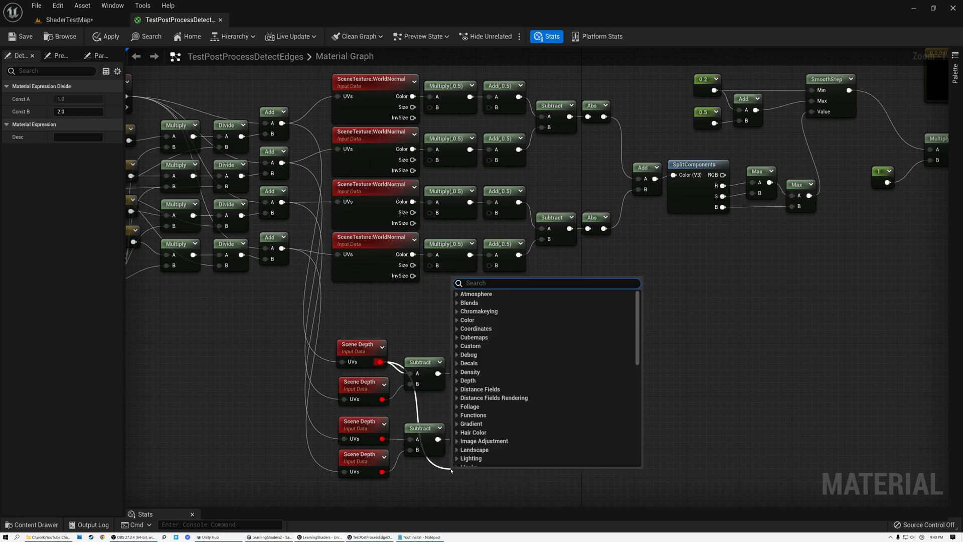
{"action": "type", "text": "max"}
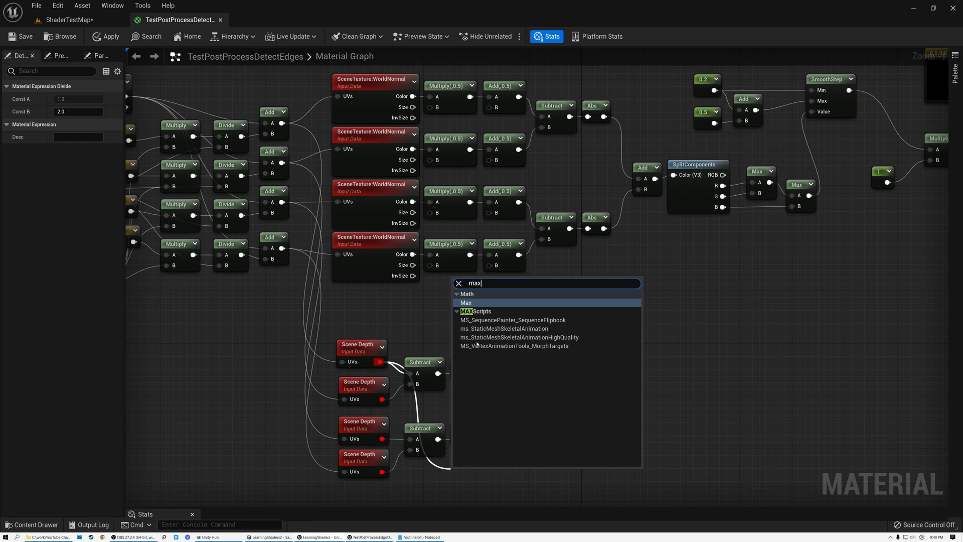
{"action": "left_click", "coordinate": [469, 303]}
{"action": "left_click_drag", "start_coordinate": [382, 399], "coordinate": [513, 335]}
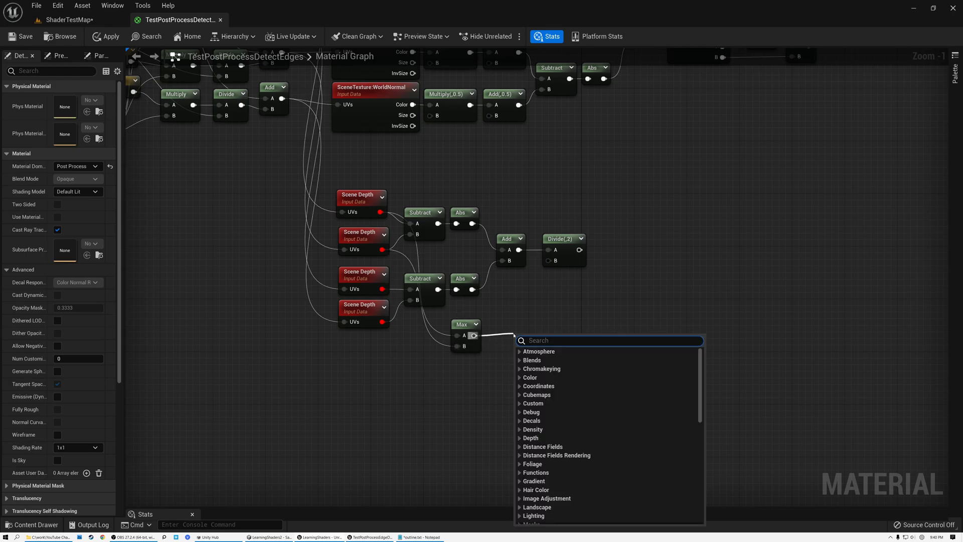
{"action": "type", "text": "max"}
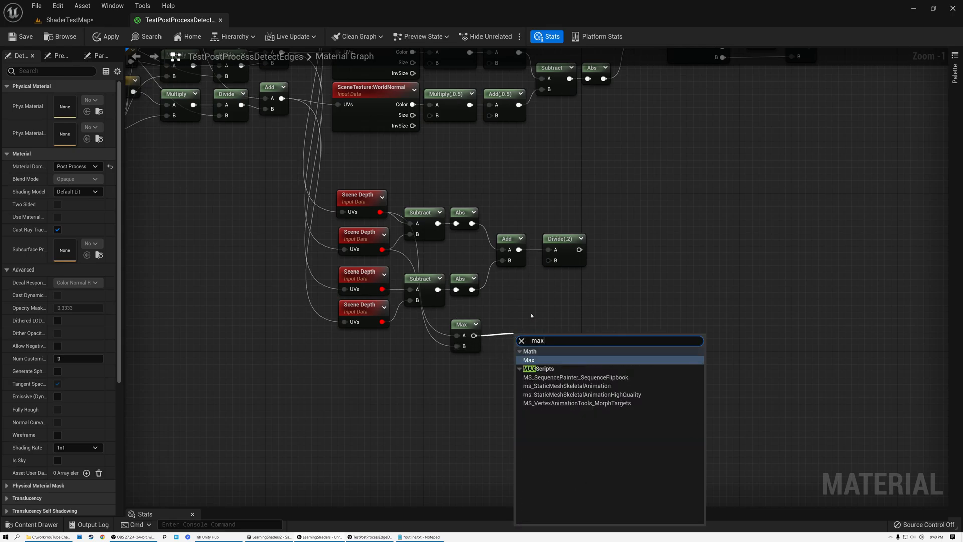
{"action": "left_click", "coordinate": [529, 360]}
{"action": "left_click_drag", "start_coordinate": [382, 289], "coordinate": [531, 343]}
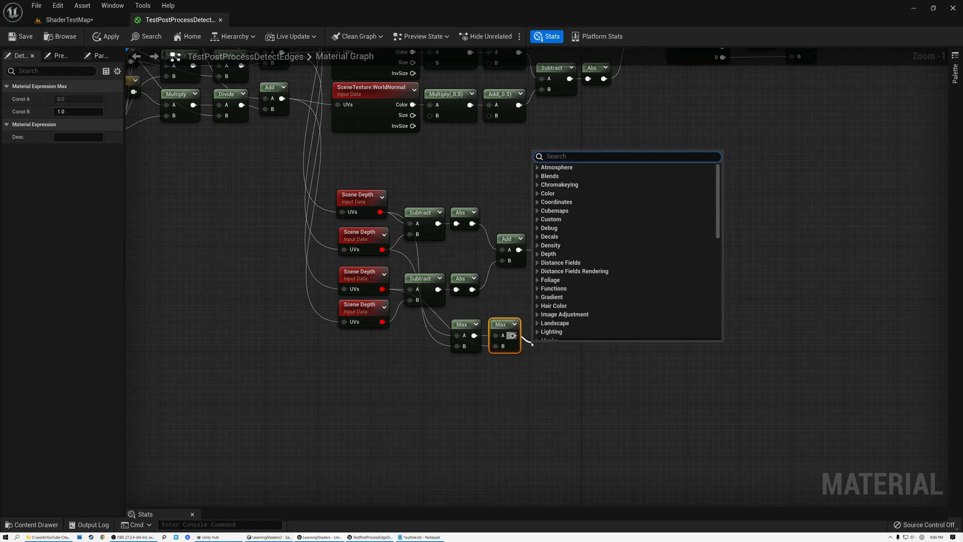
{"action": "type", "text": "max"}
{"action": "left_click", "coordinate": [542, 194]}
{"action": "left_click_drag", "start_coordinate": [382, 322], "coordinate": [538, 326]}
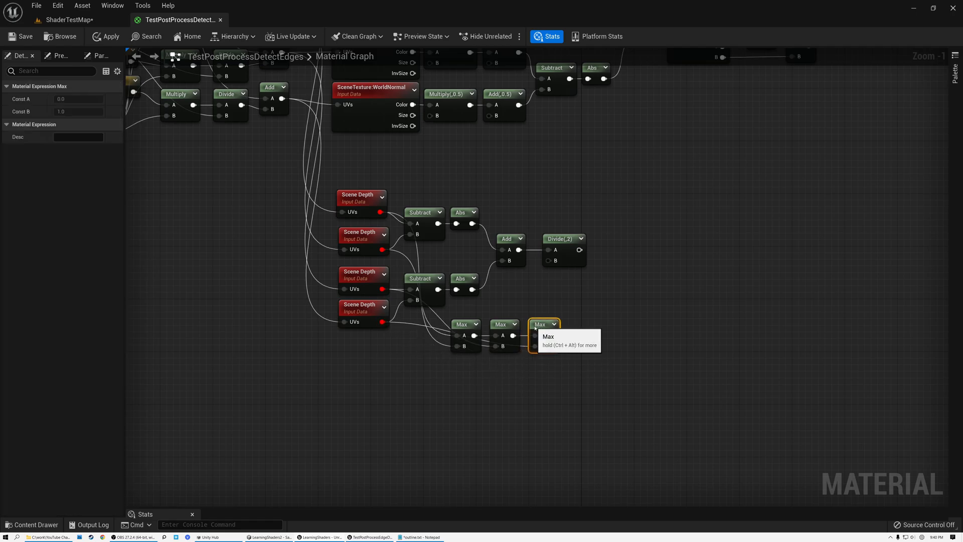
Tidy the row of three Max nodes and connect the last Max to the Divide's B input
{"action": "left_click_drag", "start_coordinate": [463, 312], "coordinate": [525, 319]}
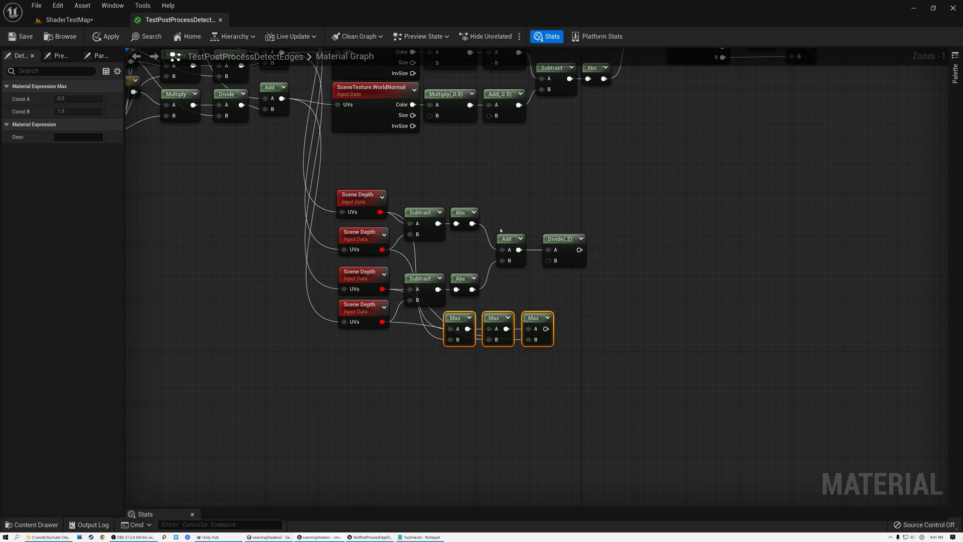
{"action": "left_click_drag", "start_coordinate": [417, 190], "coordinate": [563, 245]}
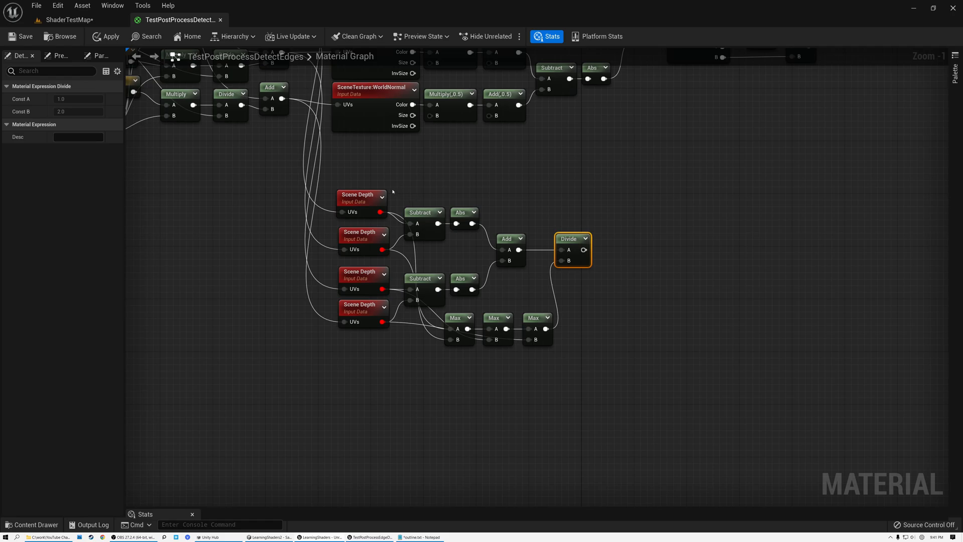
{"action": "left_click_drag", "start_coordinate": [452, 305], "coordinate": [535, 363]}
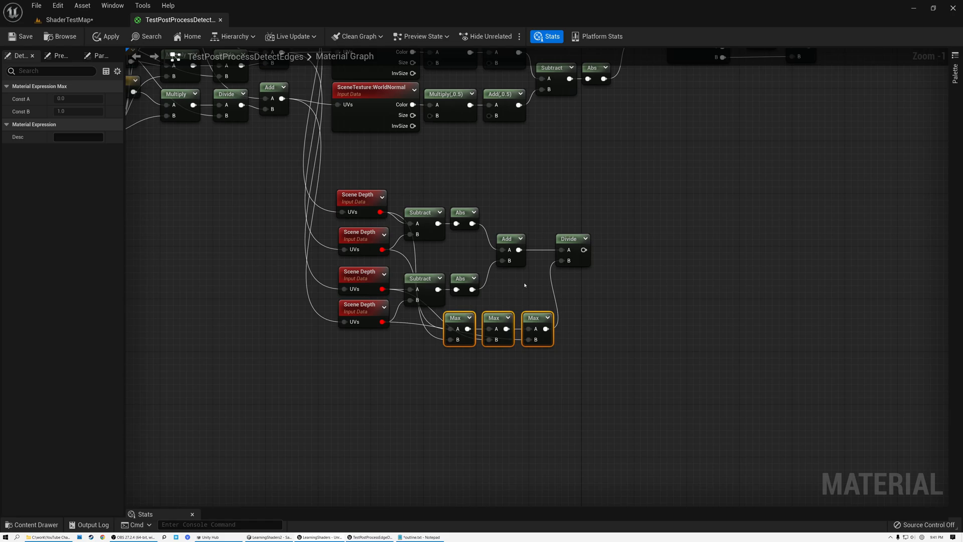
Add a Saturate node after the depth Divide and align it with the Divide's output
{"action": "left_click_drag", "start_coordinate": [584, 250], "coordinate": [642, 244]}
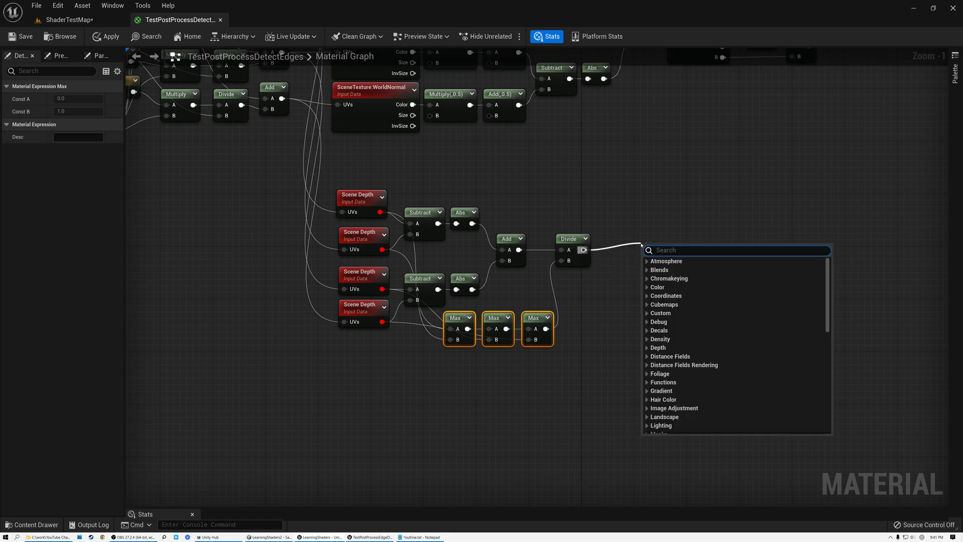
{"action": "type", "text": "sa"}
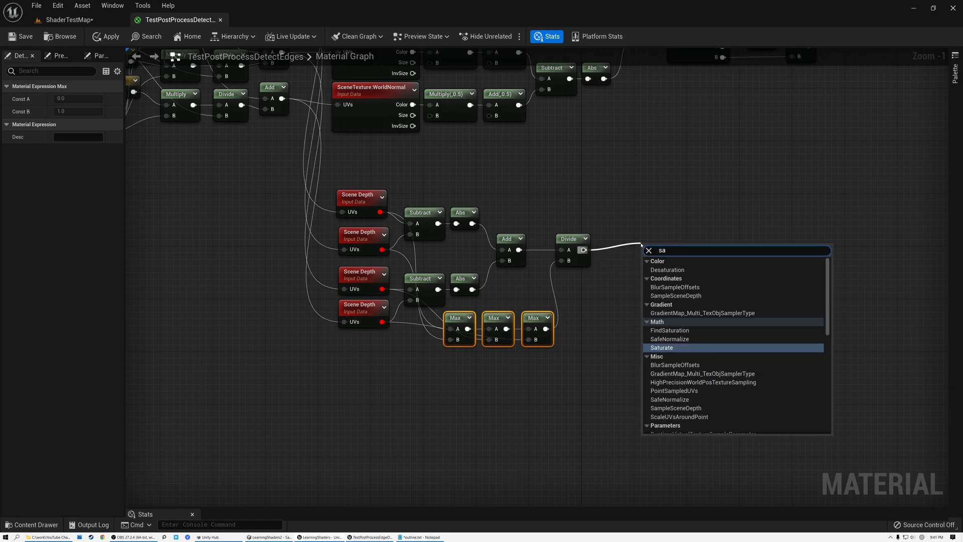
{"action": "type", "text": "turate"}
{"action": "left_click", "coordinate": [661, 272]}
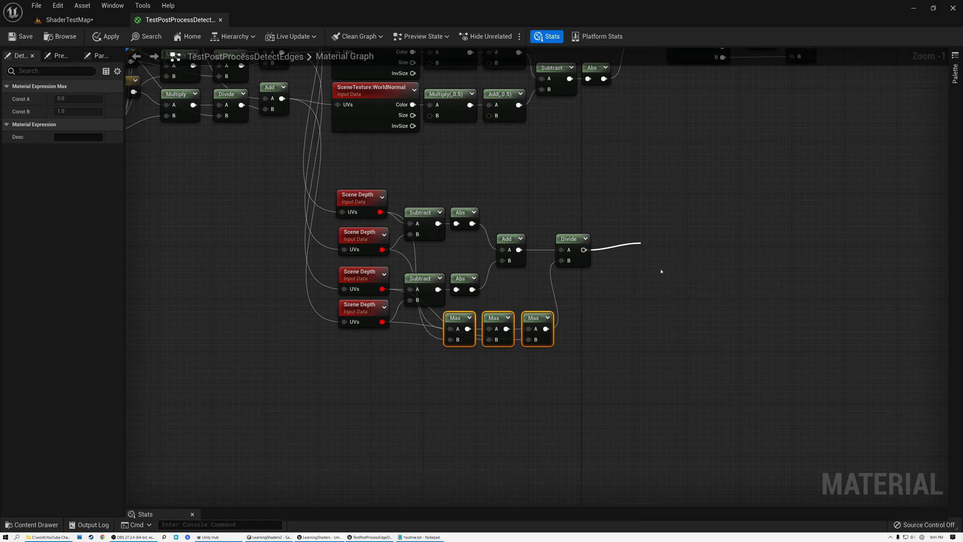
{"action": "left_click_drag", "start_coordinate": [649, 250], "coordinate": [609, 238]}
{"action": "key", "text": "q"}
{"action": "right_click_drag", "start_coordinate": [558, 182], "coordinate": [431, 298]}
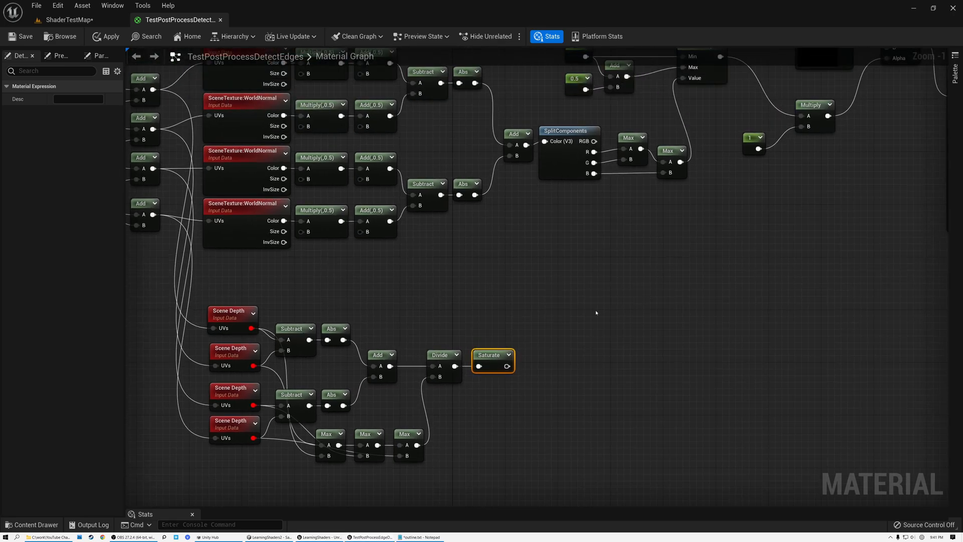
{"action": "scroll", "coordinate": [537, 304], "scroll_direction": "down", "scroll_amount": 2}
{"action": "right_click_drag", "start_coordinate": [531, 304], "coordinate": [497, 305]}
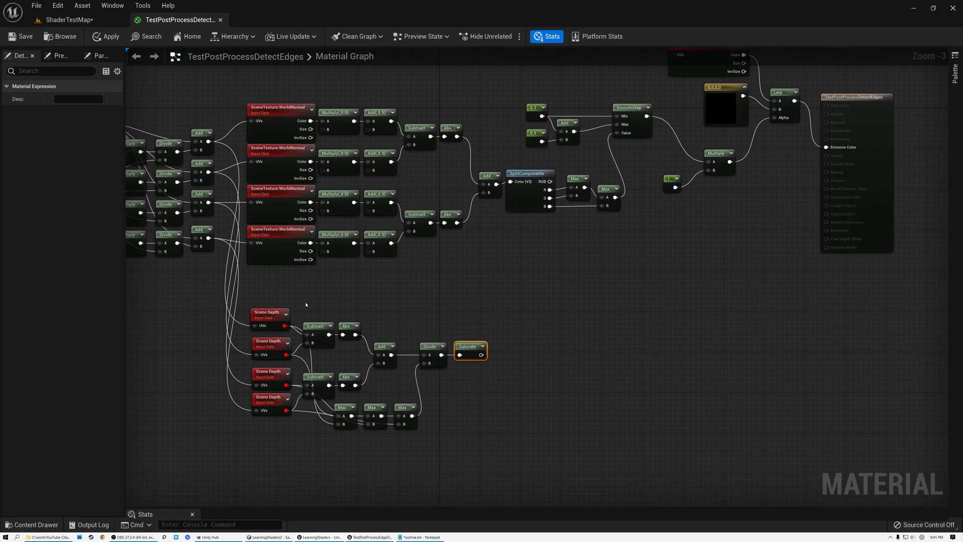
Connect the depth branch's Saturate output to Emissive Color, save the material, and examine the result in the ShaderTestMap level
{"action": "left_click_drag", "start_coordinate": [481, 355], "coordinate": [830, 148]}
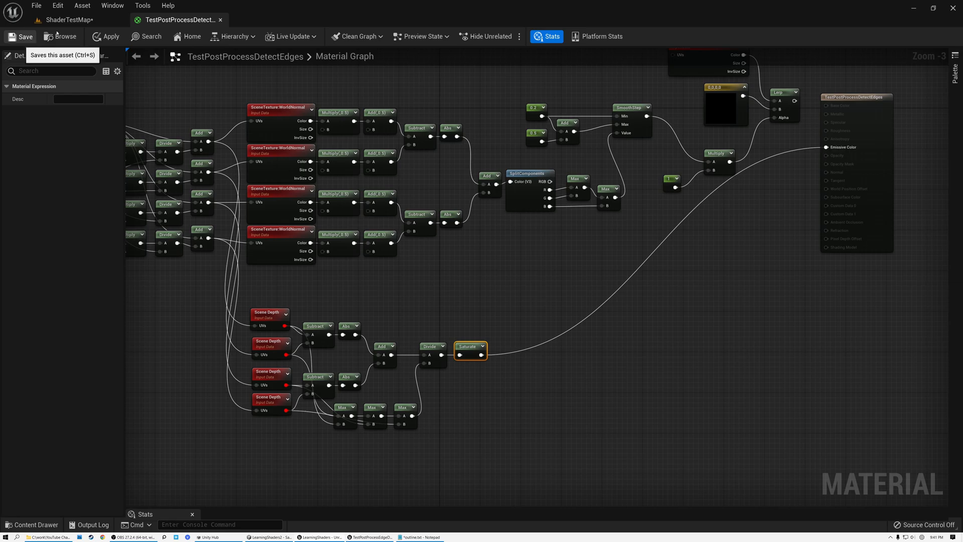
{"action": "left_click", "coordinate": [23, 36]}
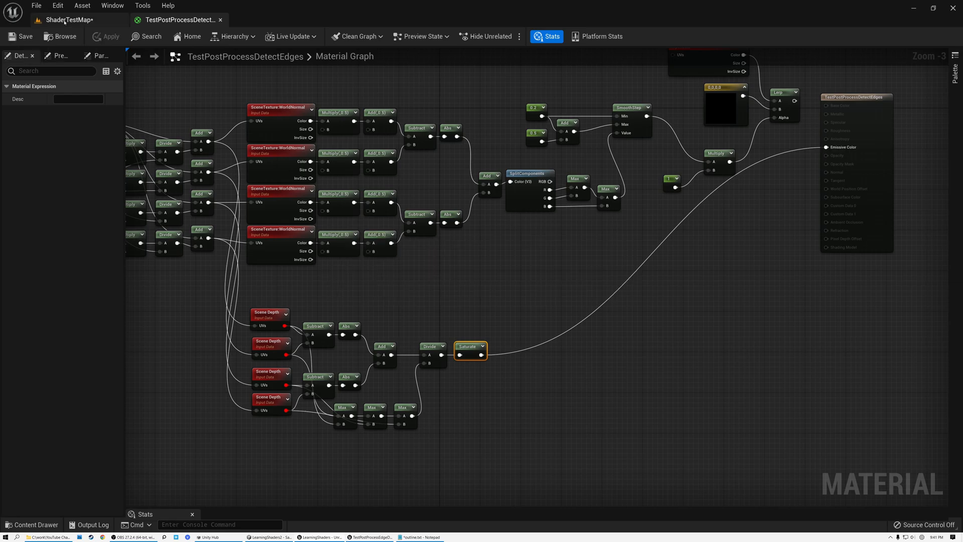
{"action": "left_click", "coordinate": [64, 20]}
{"action": "right_click_drag", "start_coordinate": [394, 281], "coordinate": [411, 311]}
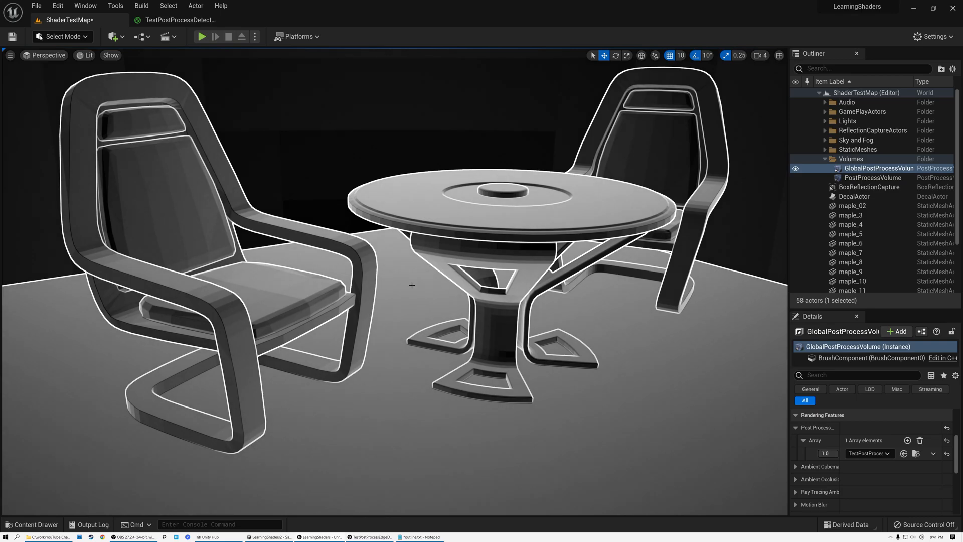
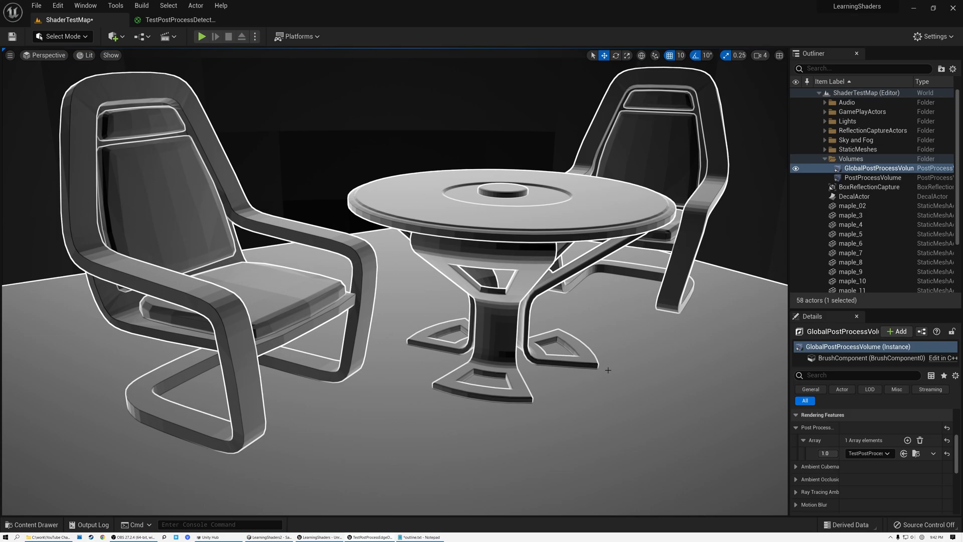
Duplicate the normal branch's 0.2 and 0.5 constants, Add and SmoothStep nodes, and place the copies above the depth branch's Saturate
{"action": "left_click", "coordinate": [177, 19]}
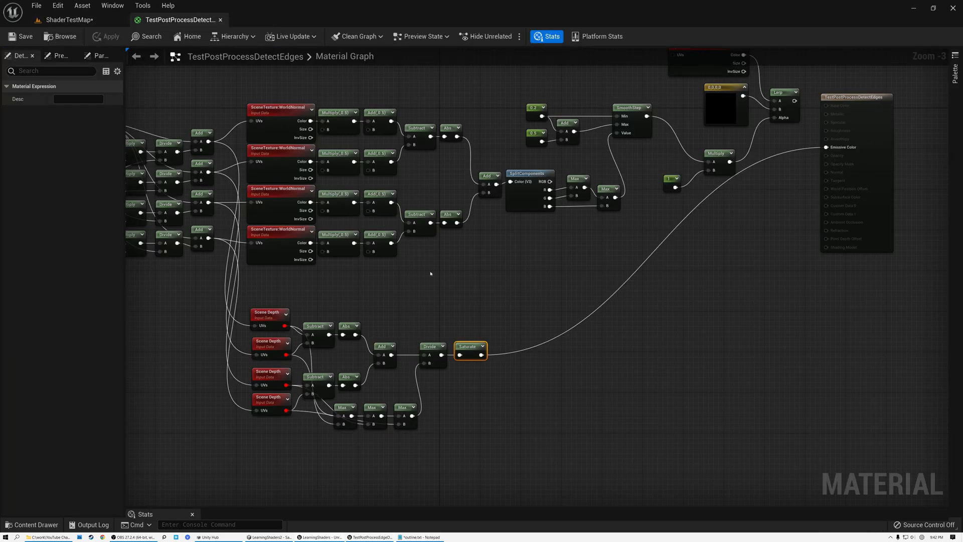
{"action": "scroll", "coordinate": [544, 104], "scroll_direction": "up", "scroll_amount": 4}
{"action": "left_click_drag", "start_coordinate": [522, 85], "coordinate": [683, 162]}
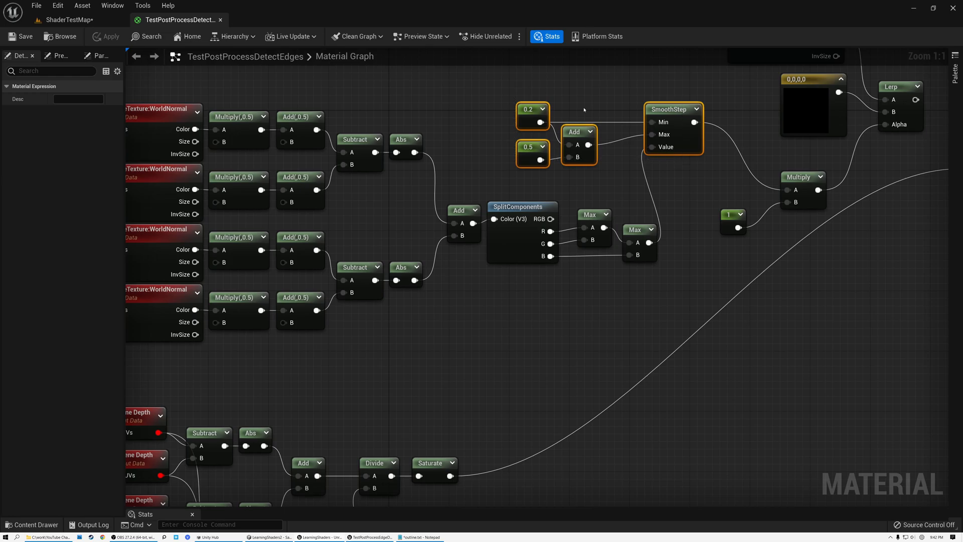
{"action": "key", "text": "ctrl+c"}
{"action": "key", "text": "ctrl+v"}
{"action": "left_click_drag", "start_coordinate": [616, 104], "coordinate": [473, 398]}
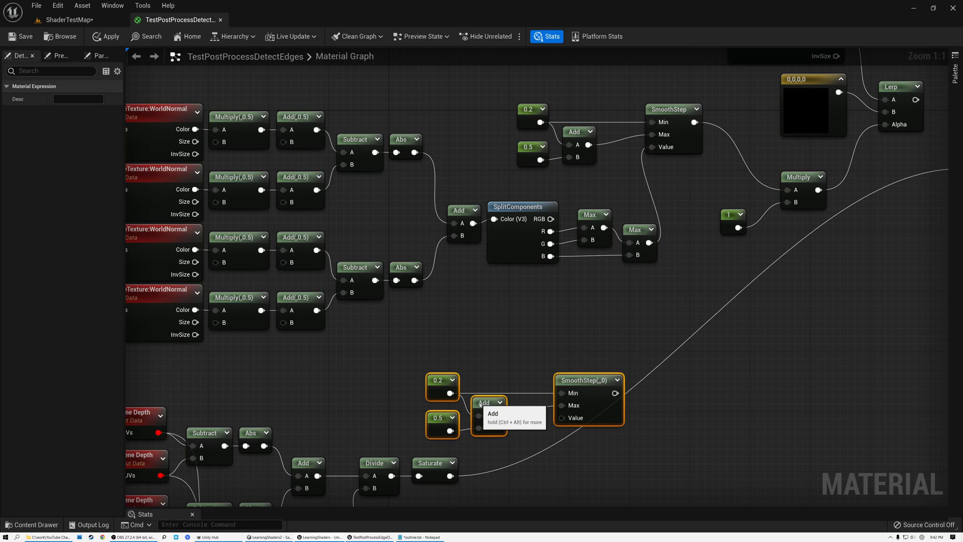
Feed the depth Saturate into the copied SmoothStep's Value input and move the copied node group closer above the Divide and Saturate
{"action": "left_click_drag", "start_coordinate": [451, 476], "coordinate": [563, 420]}
{"action": "left_click_drag", "start_coordinate": [419, 344], "coordinate": [574, 422]}
{"action": "left_click_drag", "start_coordinate": [572, 382], "coordinate": [505, 382]}
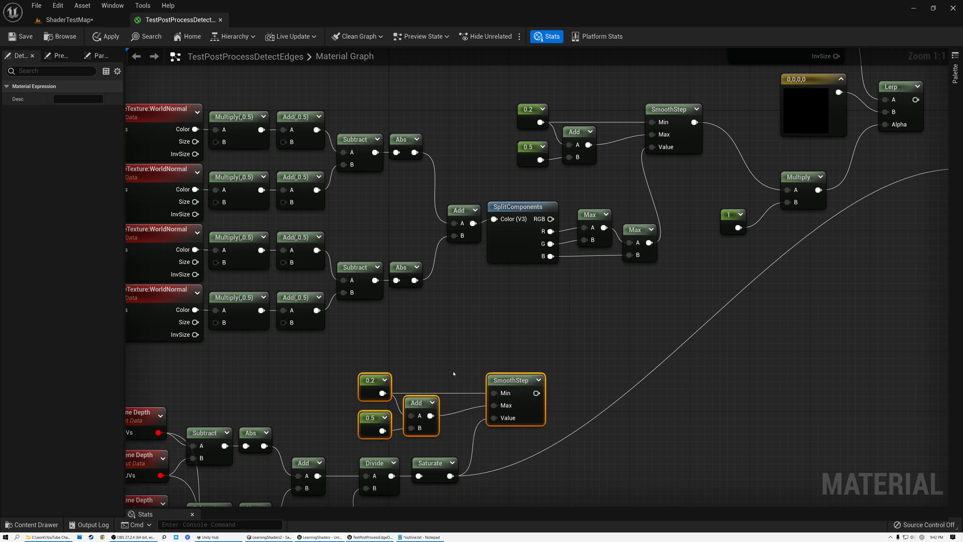
Set both constants feeding the depth SmoothStep's Min and Add inputs to 0.1
{"action": "right_click_drag", "start_coordinate": [451, 364], "coordinate": [465, 196]}
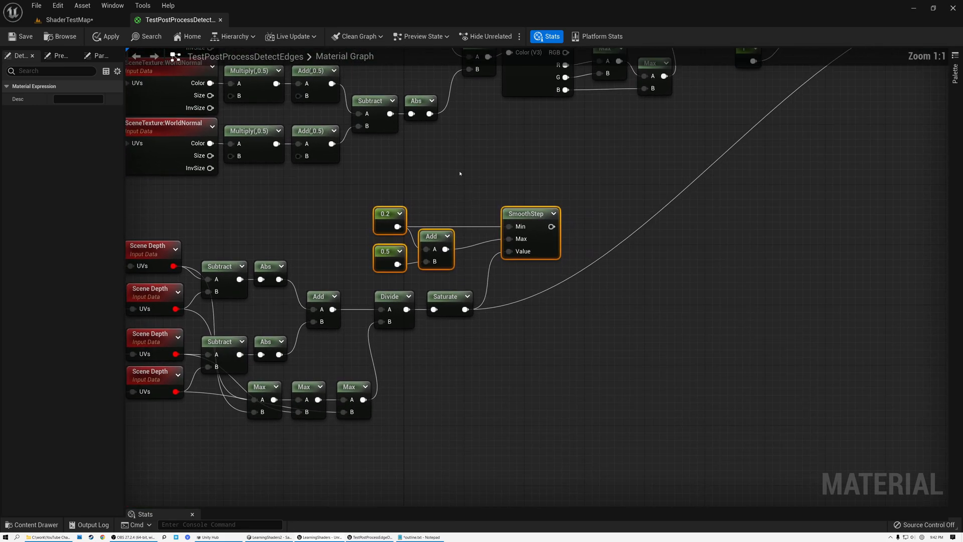
{"action": "left_click", "coordinate": [391, 209]}
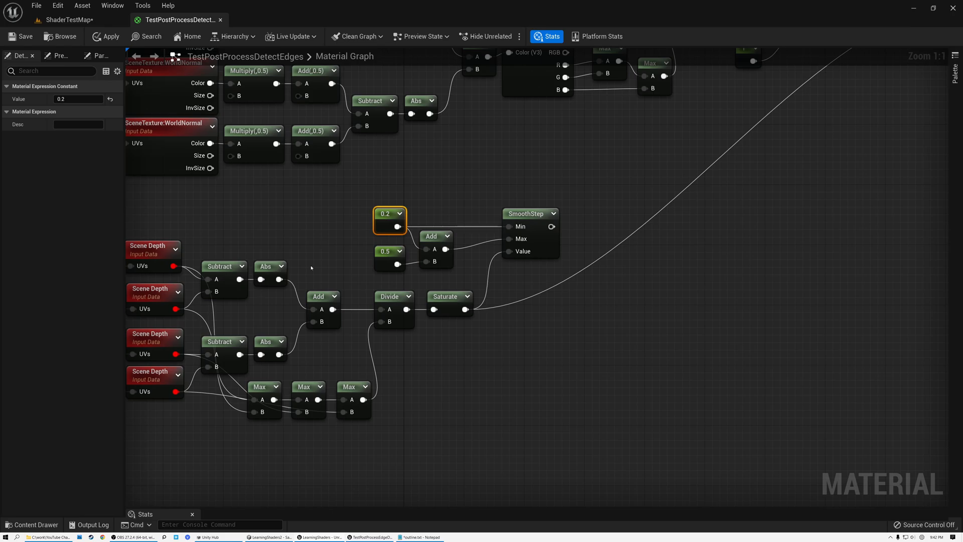
{"action": "left_click", "coordinate": [76, 100]}
{"action": "type", "text": "0"}
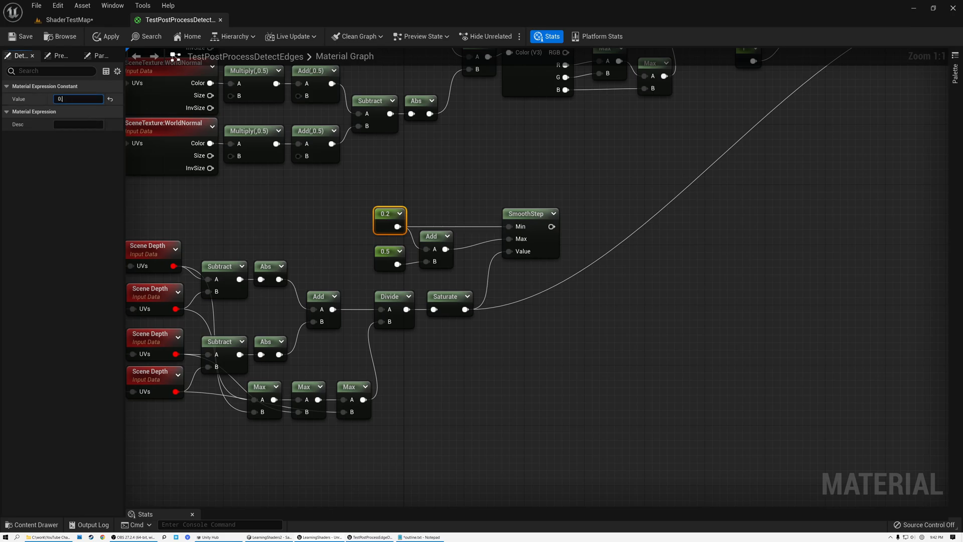
{"action": "type", "text": ".1"}
{"action": "key", "text": "Return"}
{"action": "left_click", "coordinate": [390, 257]}
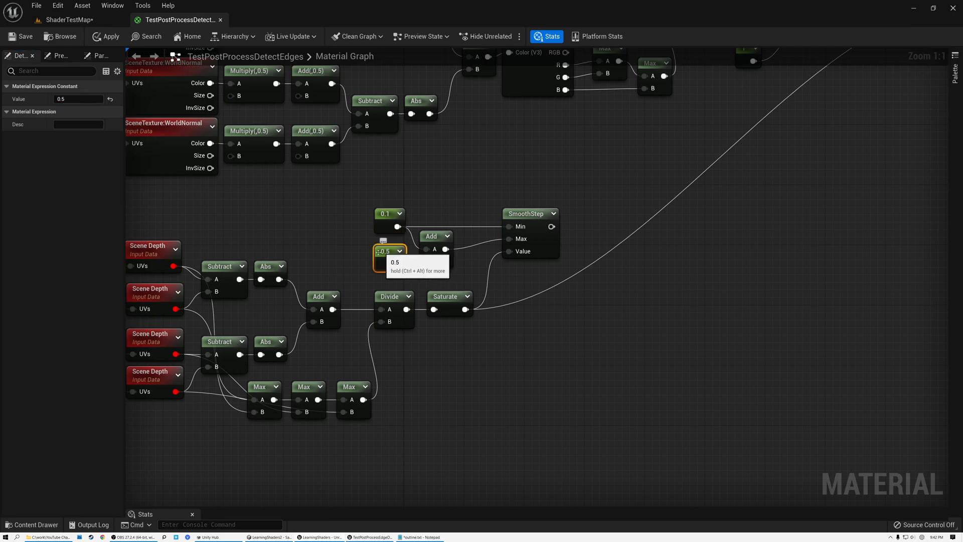
{"action": "left_click", "coordinate": [75, 99]}
{"action": "type", "text": "0.1"}
{"action": "key", "text": "Return"}
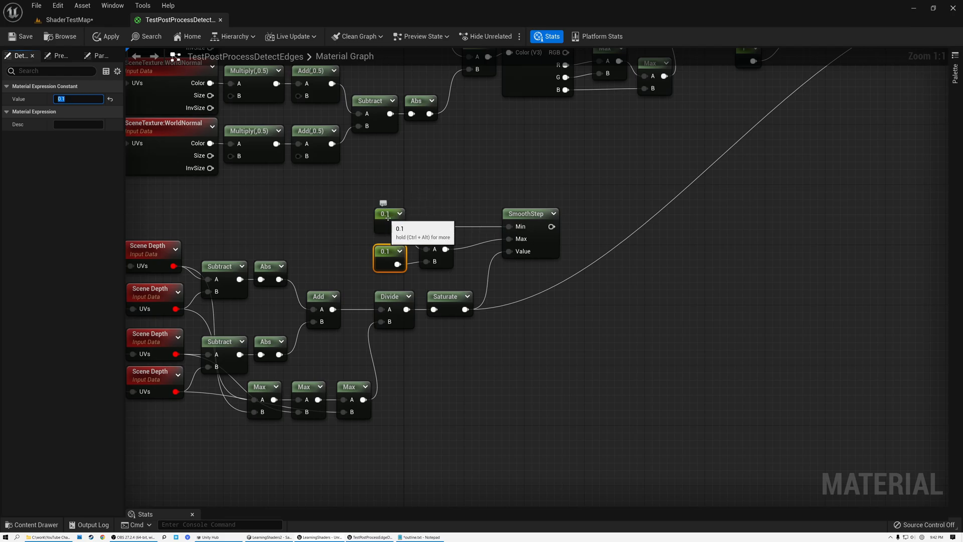
Connect the depth SmoothStep's output to Emissive Color, save the material, and inspect the depth edges in the ShaderTestMap level
{"action": "right_click_drag", "start_coordinate": [580, 186], "coordinate": [450, 295]}
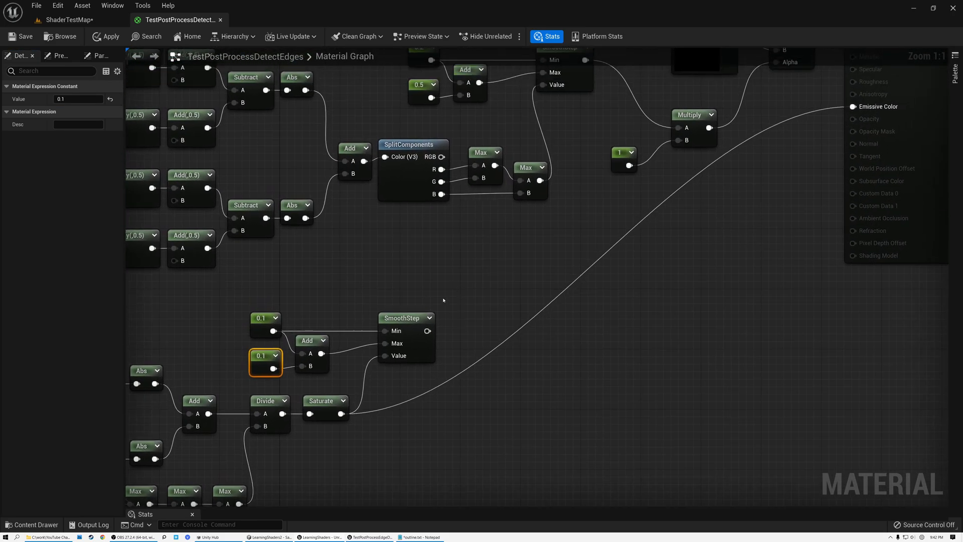
{"action": "left_click", "coordinate": [401, 324]}
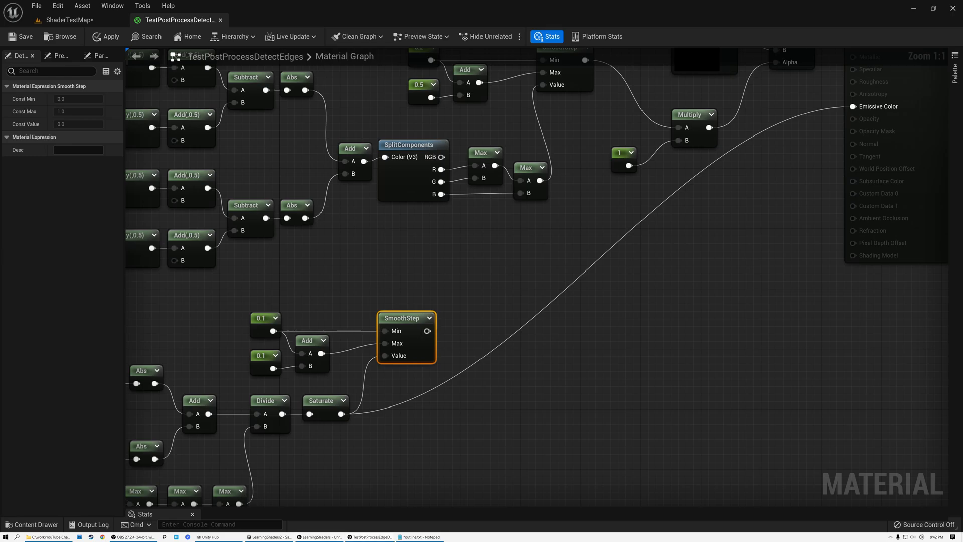
{"action": "right_click_drag", "start_coordinate": [572, 231], "coordinate": [553, 283]}
{"action": "left_click_drag", "start_coordinate": [407, 400], "coordinate": [833, 176]}
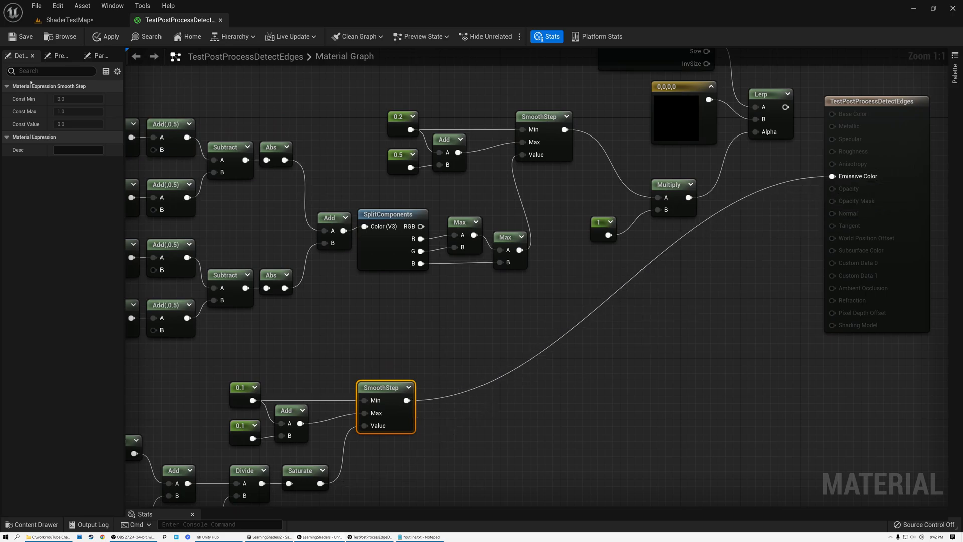
{"action": "left_click", "coordinate": [22, 36]}
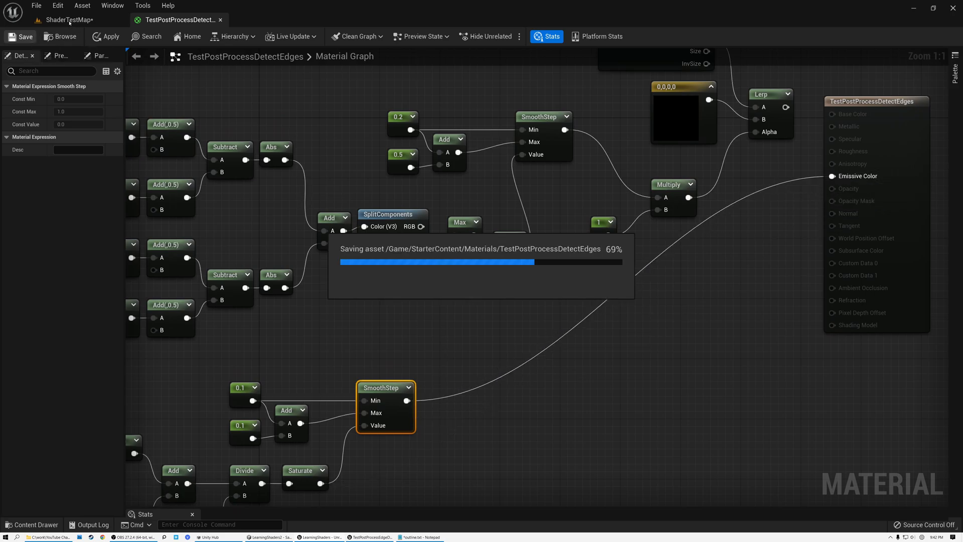
{"action": "left_click", "coordinate": [69, 20]}
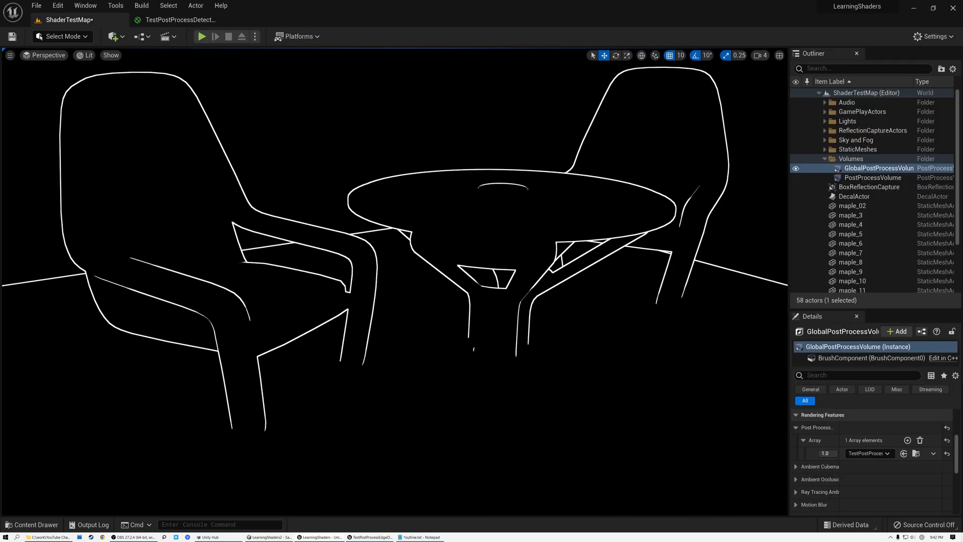
{"action": "mouse_move", "coordinate": [395, 281]}
{"action": "right_mouse_down"}
{"action": "mouse_move", "coordinate": [371, 252]}
{"action": "mouse_move", "coordinate": [348, 258]}
{"action": "mouse_move", "coordinate": [411, 289]}
{"action": "mouse_move", "coordinate": [410, 270]}
{"action": "right_mouse_up"}
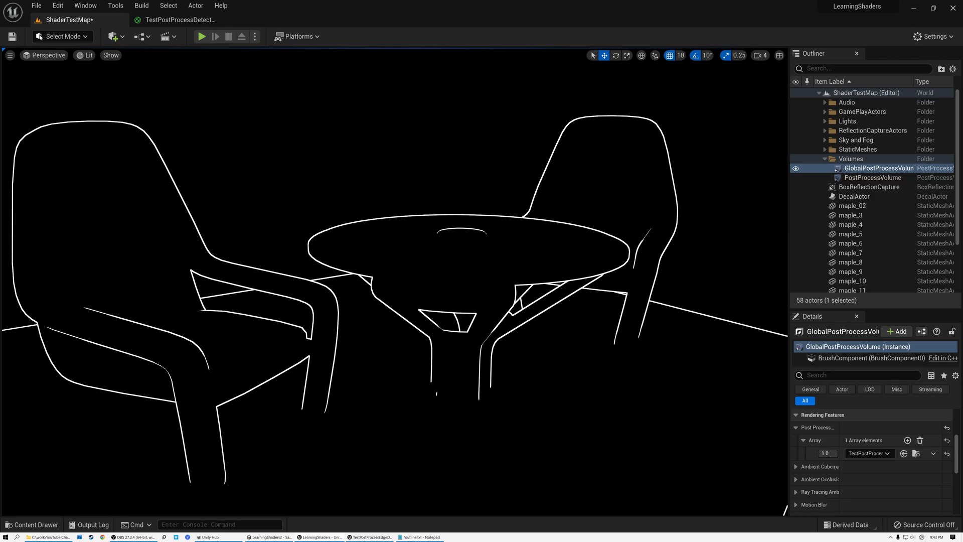
Add a Max node with the normal SmoothStep in A and the depth SmoothStep in B, and place it between the two branches
{"action": "left_click", "coordinate": [179, 20]}
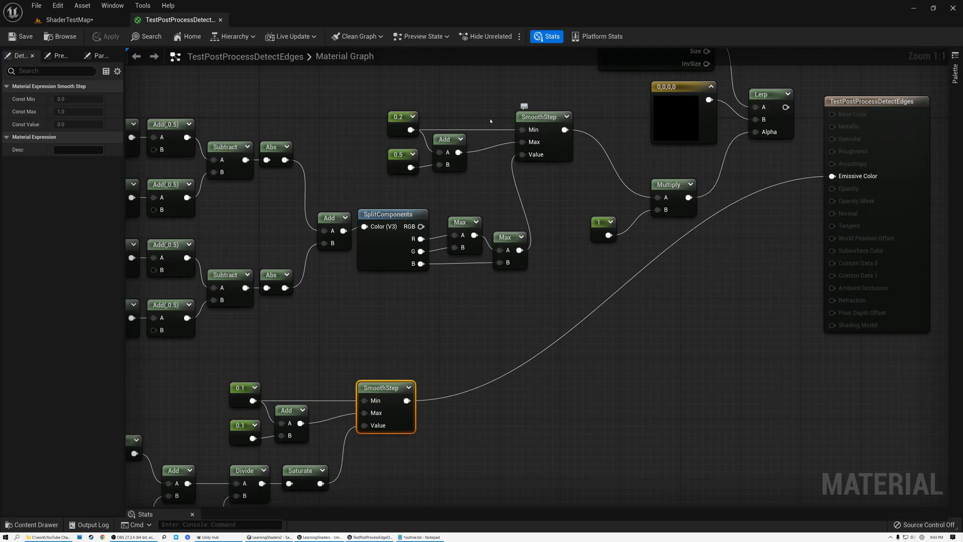
{"action": "left_click_drag", "start_coordinate": [390, 103], "coordinate": [561, 180]}
{"action": "left_click", "coordinate": [547, 119]}
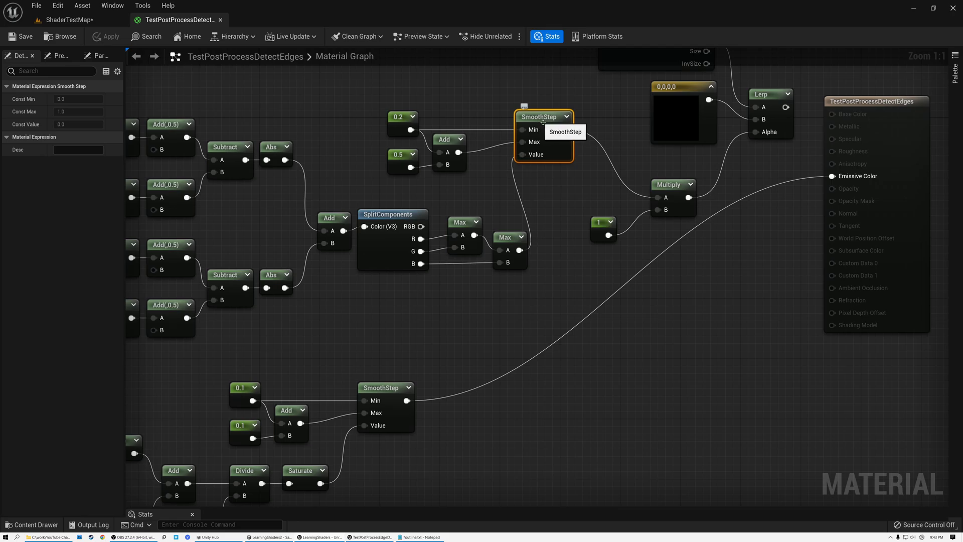
{"action": "left_click", "coordinate": [381, 388]}
{"action": "left_click_drag", "start_coordinate": [565, 130], "coordinate": [570, 311]}
{"action": "type", "text": "max"}
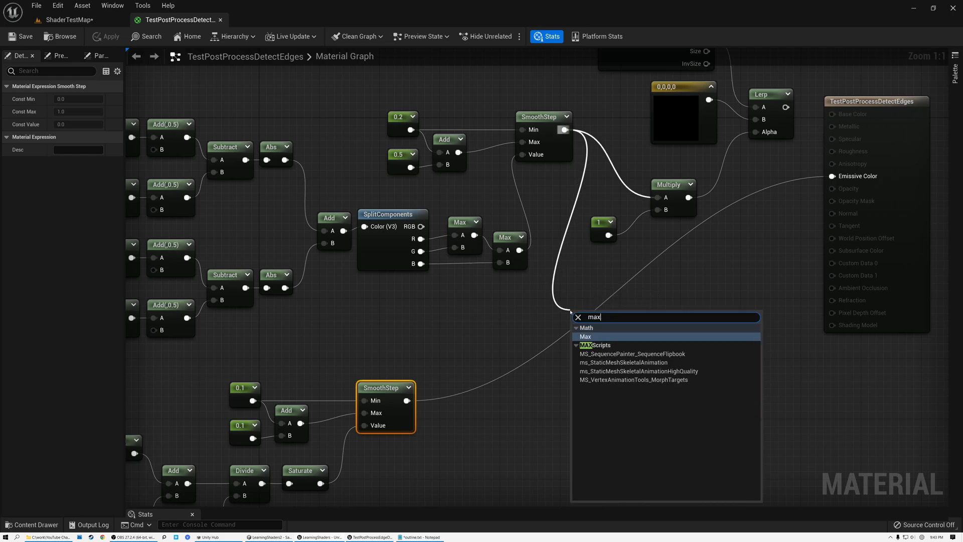
{"action": "left_click", "coordinate": [591, 341]}
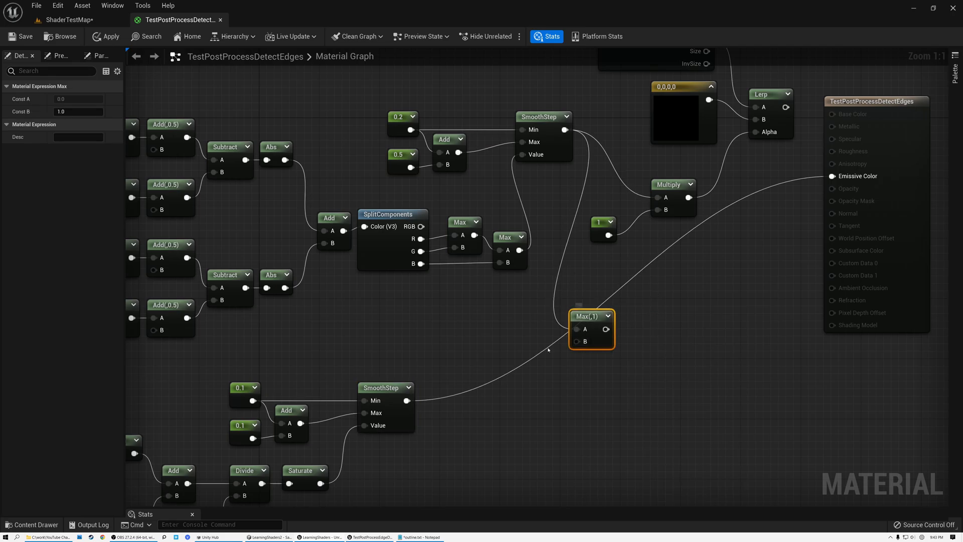
{"action": "left_click_drag", "start_coordinate": [407, 401], "coordinate": [580, 290]}
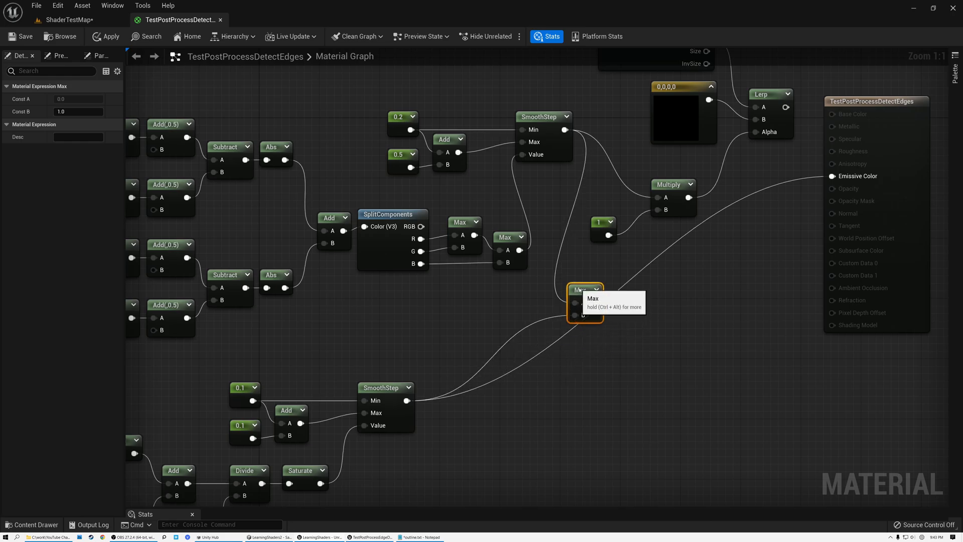
Move the Multiply and its constant of 1 beside the new Max, feed Max into Multiply's A, and align the nodes
{"action": "left_click_drag", "start_coordinate": [617, 189], "coordinate": [710, 265]}
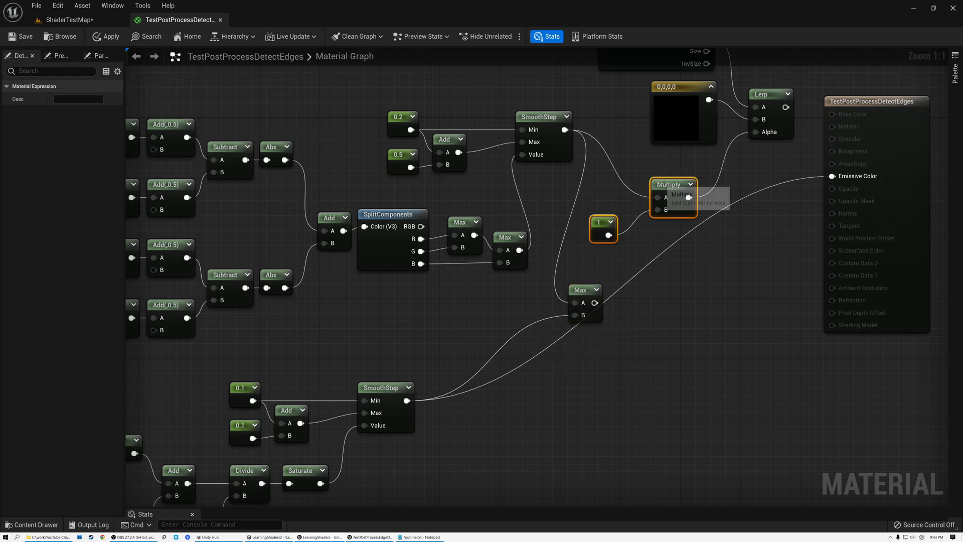
{"action": "left_click_drag", "start_coordinate": [664, 185], "coordinate": [731, 282]}
{"action": "left_click_drag", "start_coordinate": [595, 303], "coordinate": [727, 297]}
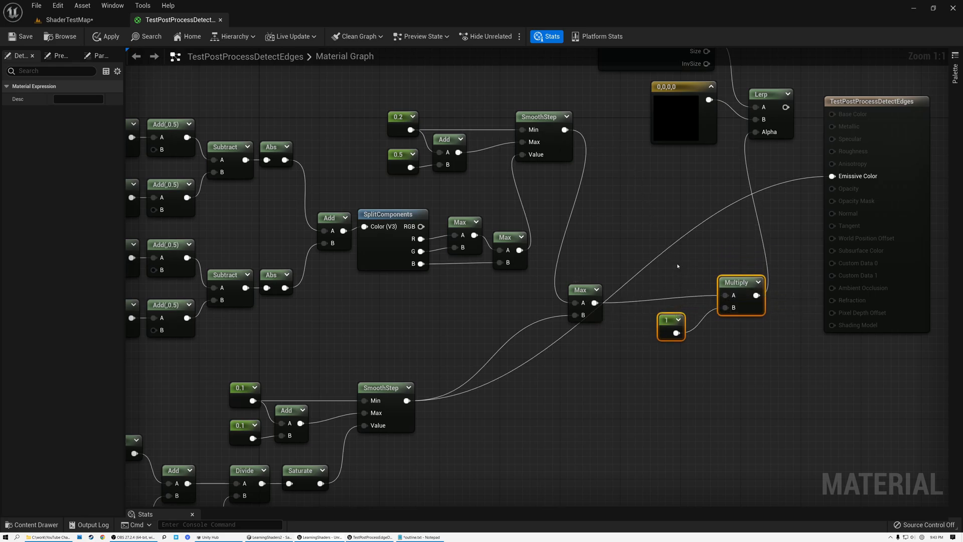
{"action": "left_click_drag", "start_coordinate": [716, 290], "coordinate": [685, 297]}
{"action": "left_click", "coordinate": [622, 354]}
{"action": "left_click_drag", "start_coordinate": [614, 327], "coordinate": [614, 358]}
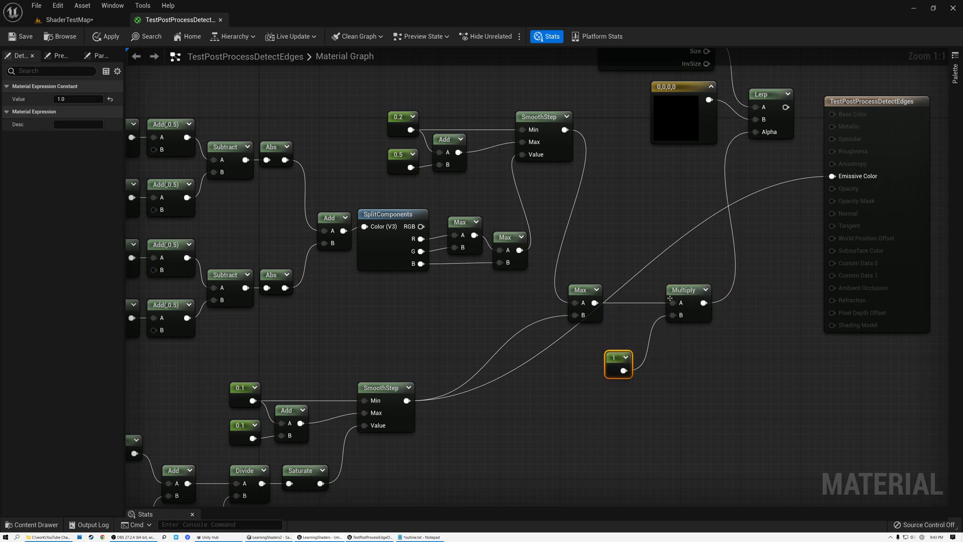
Connect the Multiply output to Emissive Color, save the material, and inspect the combined normal and depth edges in the level
{"action": "right_click_drag", "start_coordinate": [726, 200], "coordinate": [604, 256]}
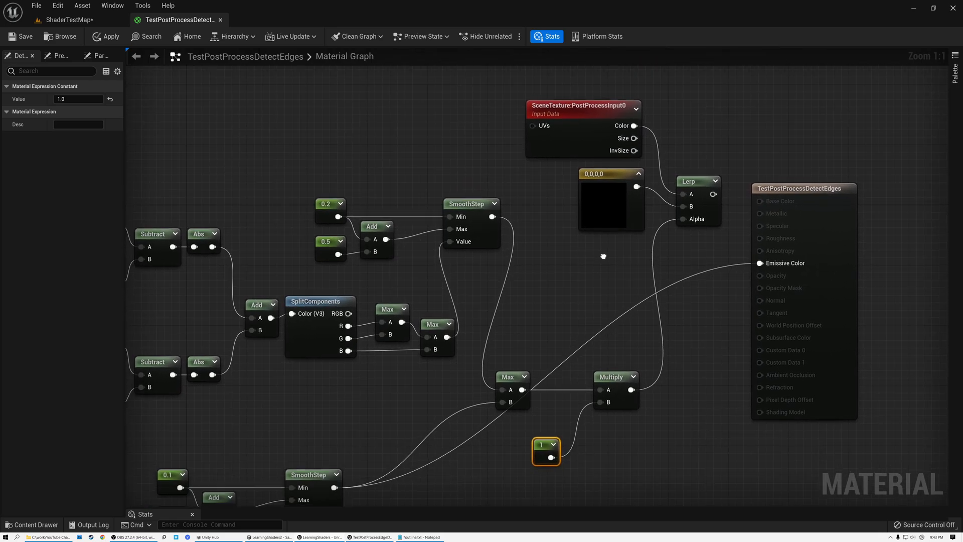
{"action": "left_click_drag", "start_coordinate": [636, 391], "coordinate": [760, 264]}
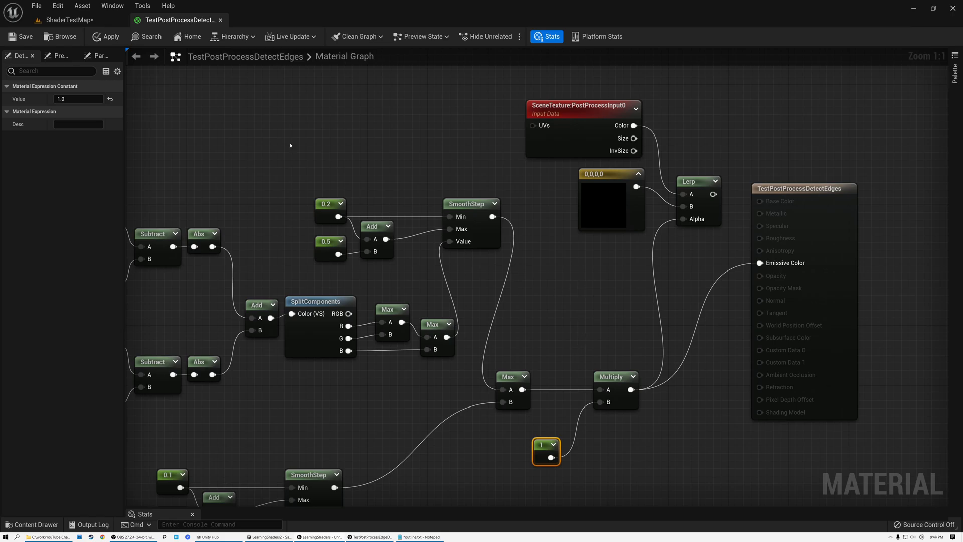
{"action": "left_click", "coordinate": [22, 38]}
{"action": "left_click", "coordinate": [69, 20]}
{"action": "right_click_drag", "start_coordinate": [311, 226], "coordinate": [263, 222]}
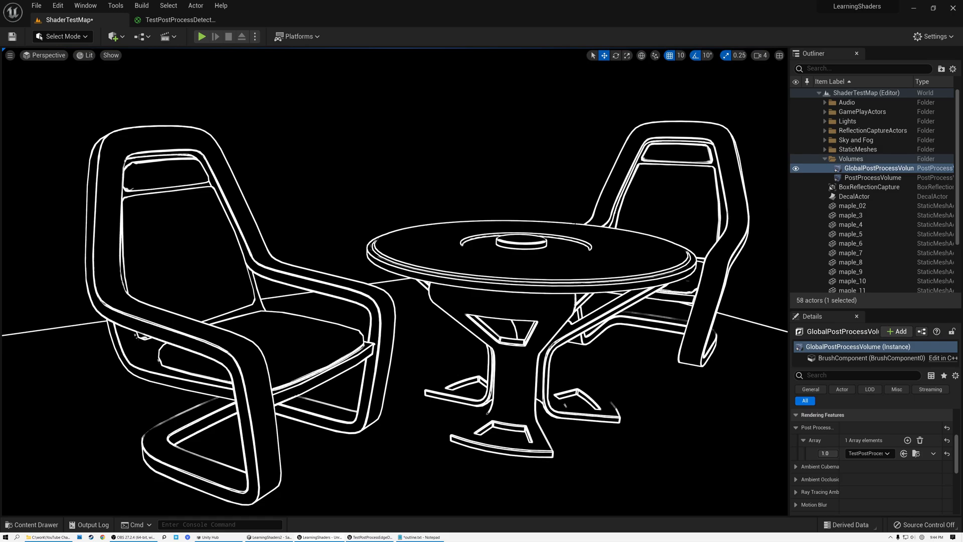
{"action": "mouse_move", "coordinate": [396, 281]}
{"action": "right_mouse_down"}
{"action": "mouse_move", "coordinate": [306, 281]}
{"action": "mouse_move", "coordinate": [369, 303]}
{"action": "mouse_move", "coordinate": [411, 285]}
{"action": "right_mouse_up"}
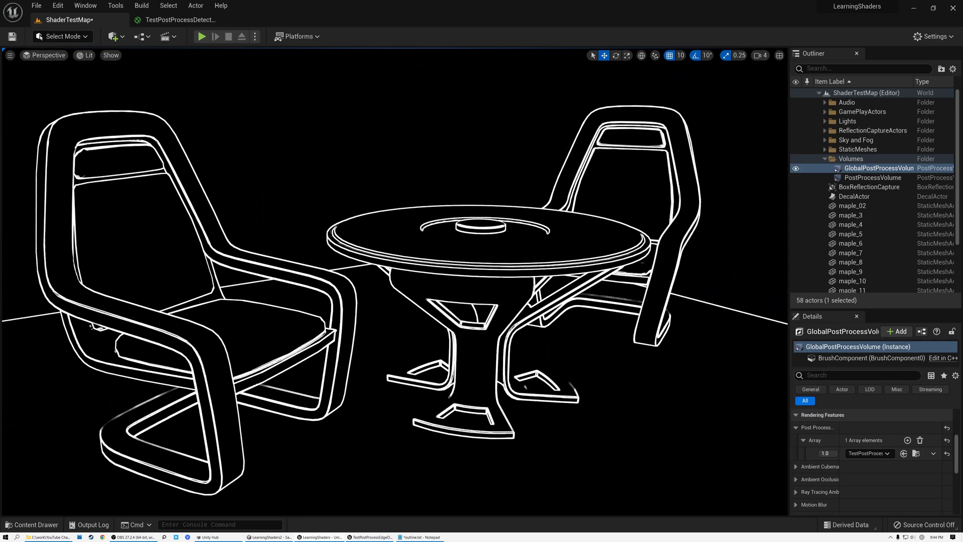
Connect the output of the Lerp between PostProcessInput0 and the black constant to the material's Emissive Color
{"action": "left_click", "coordinate": [180, 19]}
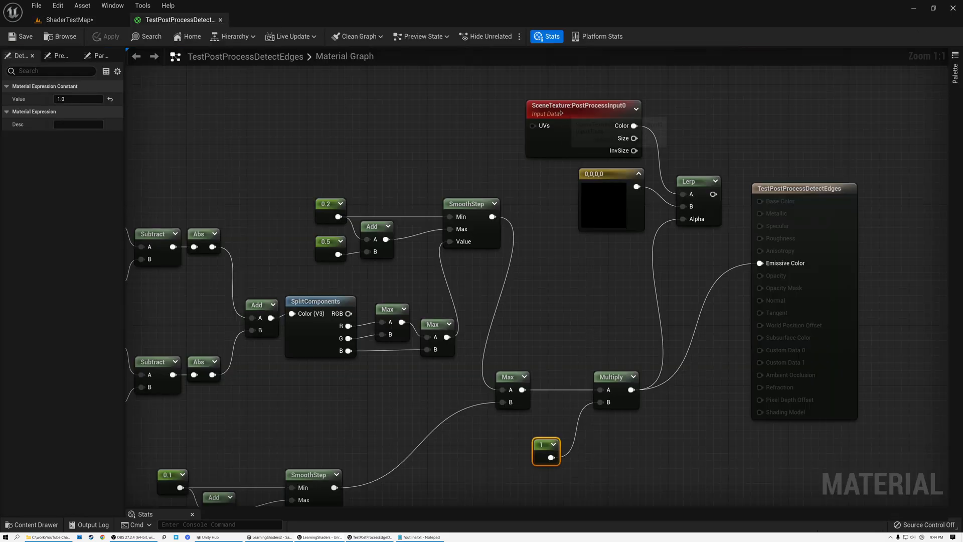
{"action": "left_click", "coordinate": [589, 107]}
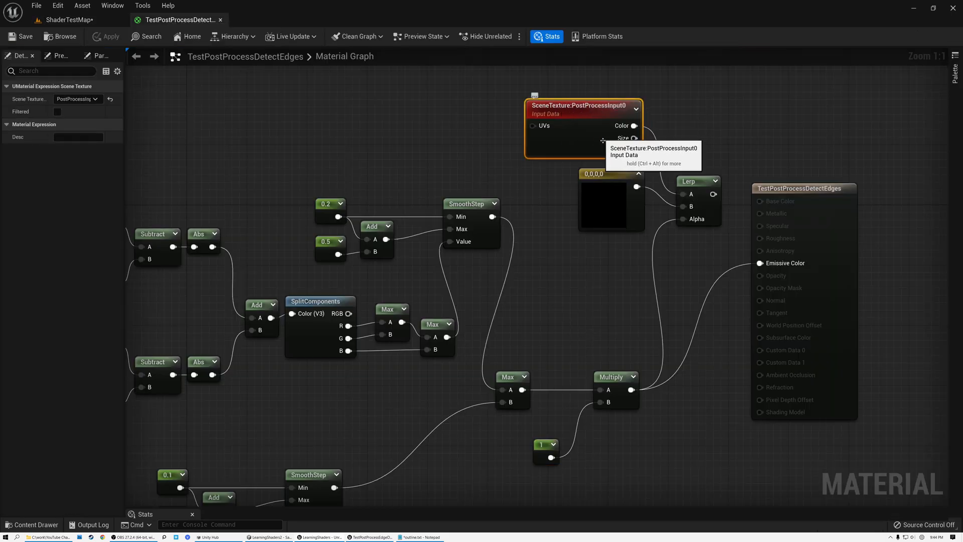
{"action": "left_click", "coordinate": [596, 202]}
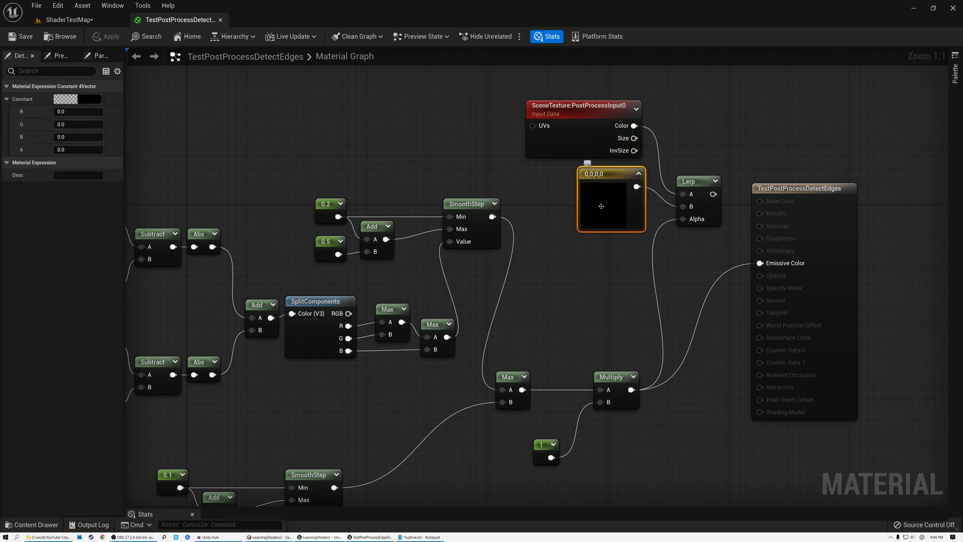
{"action": "left_click_drag", "start_coordinate": [713, 195], "coordinate": [760, 263]}
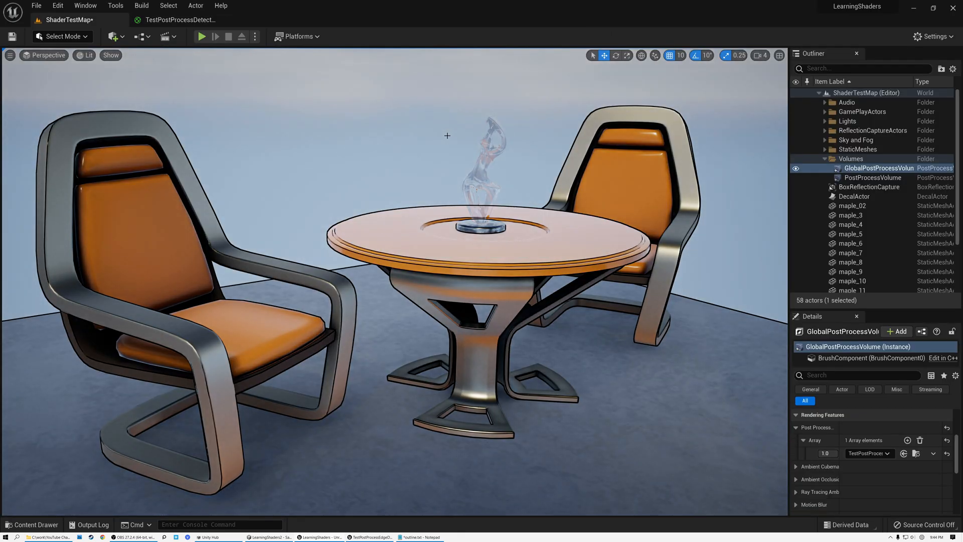
Inspect the black outlines around the chairs and table in the level
{"action": "scroll", "coordinate": [454, 138], "scroll_direction": "up", "scroll_amount": 3}
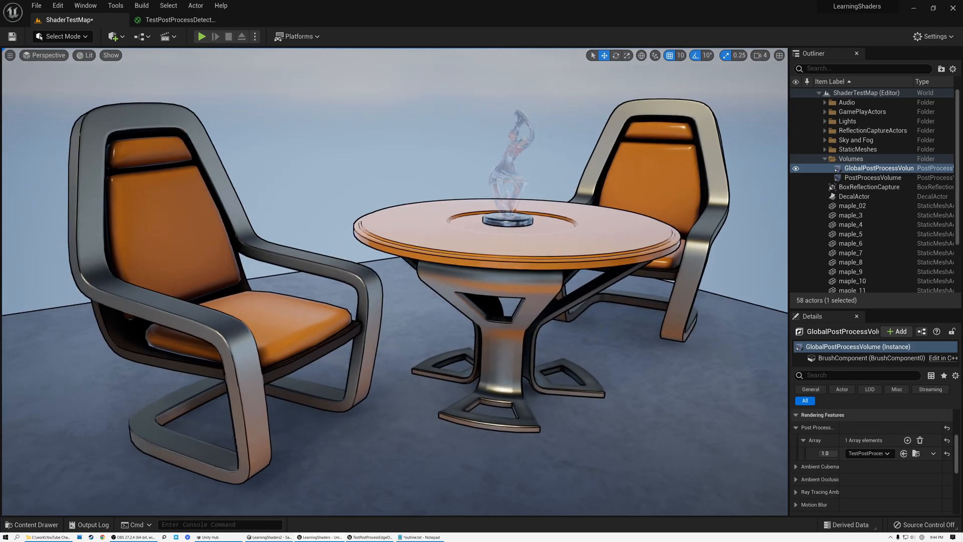
{"action": "right_click", "coordinate": [454, 138]}
{"action": "left_click", "coordinate": [420, 97]}
{"action": "mouse_move", "coordinate": [420, 97]}
{"action": "right_mouse_down"}
{"action": "mouse_move", "coordinate": [412, 106]}
{"action": "mouse_move", "coordinate": [420, 93]}
{"action": "right_mouse_up"}
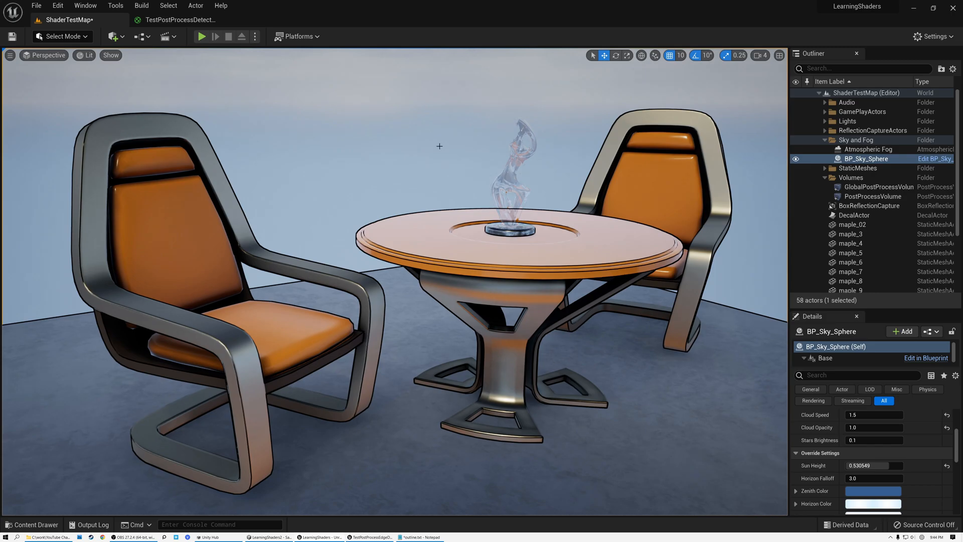
Review the constants feeding the normal and depth SmoothSteps in the TestPostProcessDetectEdges material
{"action": "left_click", "coordinate": [178, 20]}
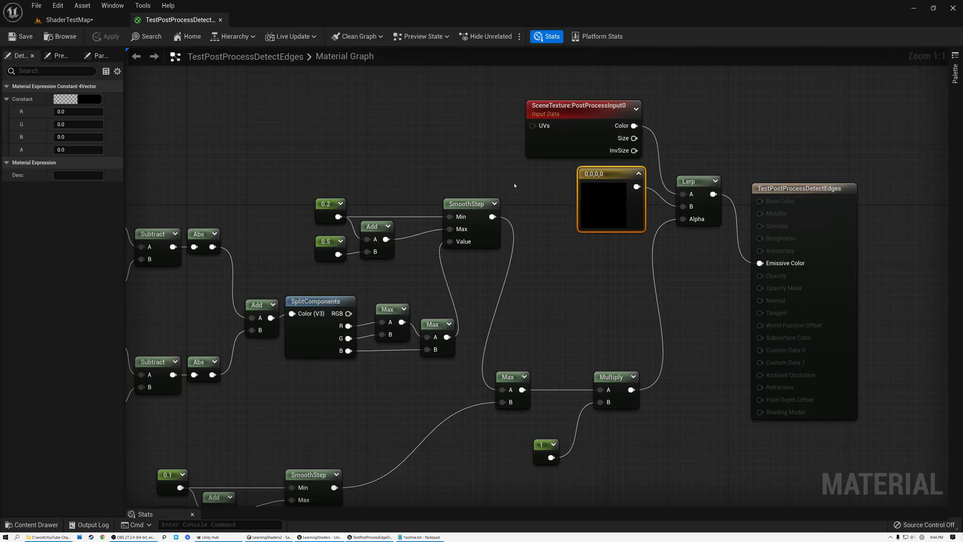
{"action": "left_click", "coordinate": [328, 204]}
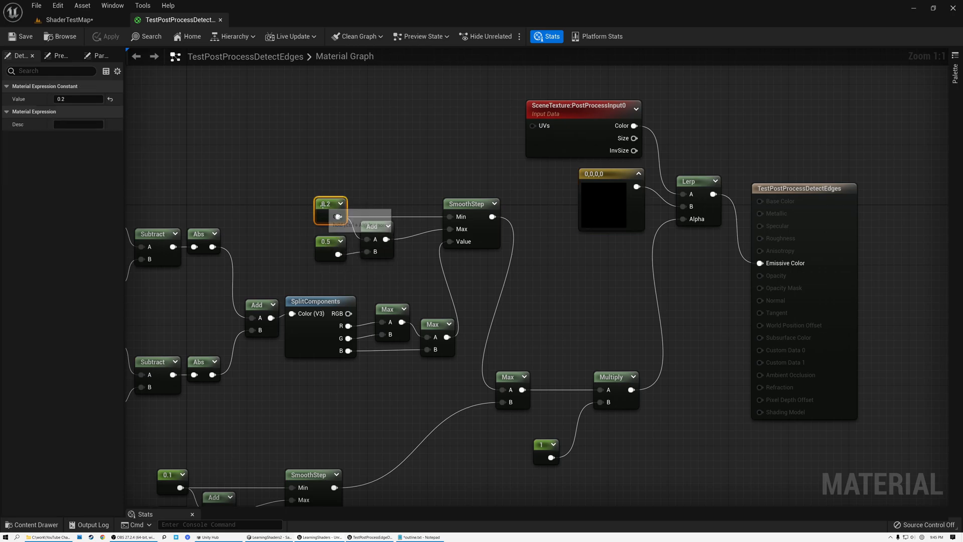
{"action": "right_click_drag", "start_coordinate": [291, 270], "coordinate": [318, 141]}
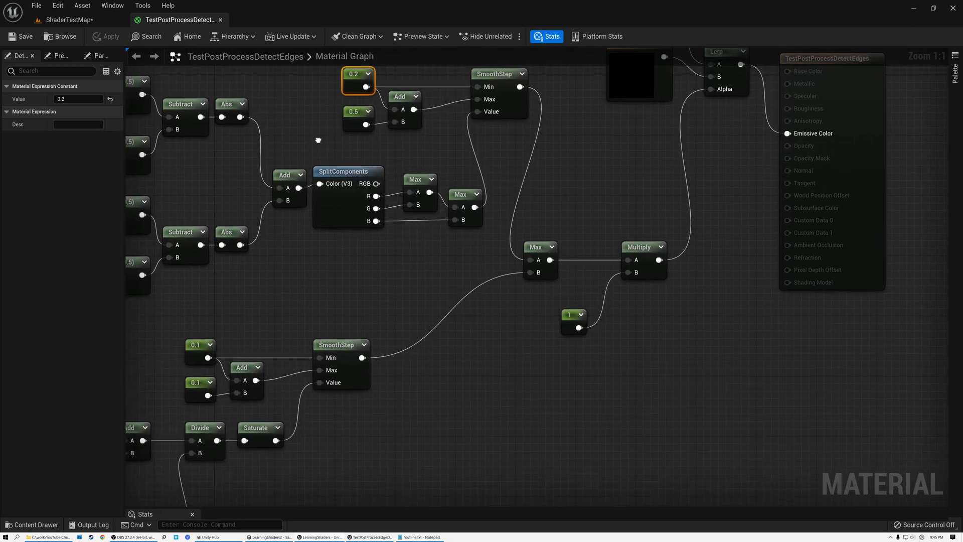
{"action": "left_click", "coordinate": [195, 348]}
{"action": "left_click", "coordinate": [197, 387]}
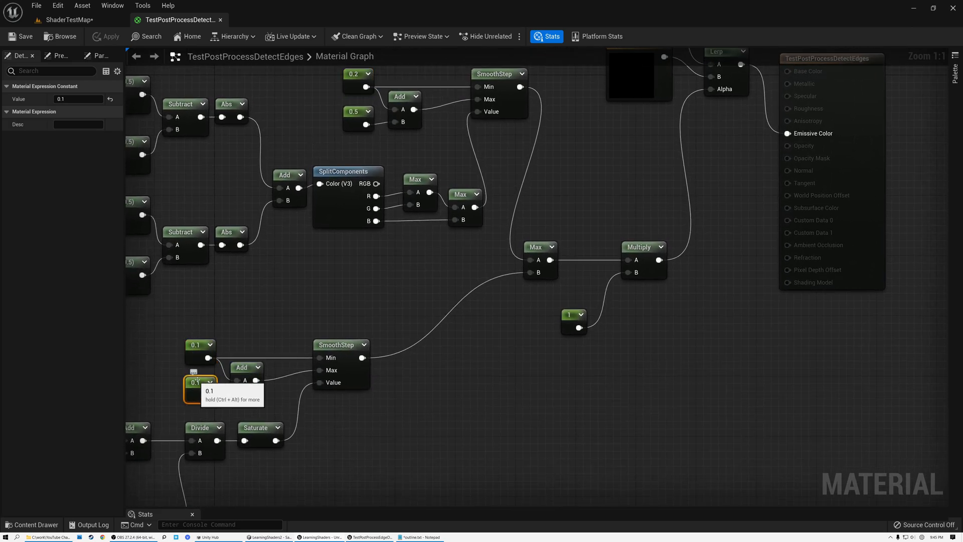
Change the outline colour constant in the Lerp's B input to bright blue (0, 0.012931, 1.0) and save the material
{"action": "right_click_drag", "start_coordinate": [599, 127], "coordinate": [513, 257]}
{"action": "left_click", "coordinate": [549, 204]}
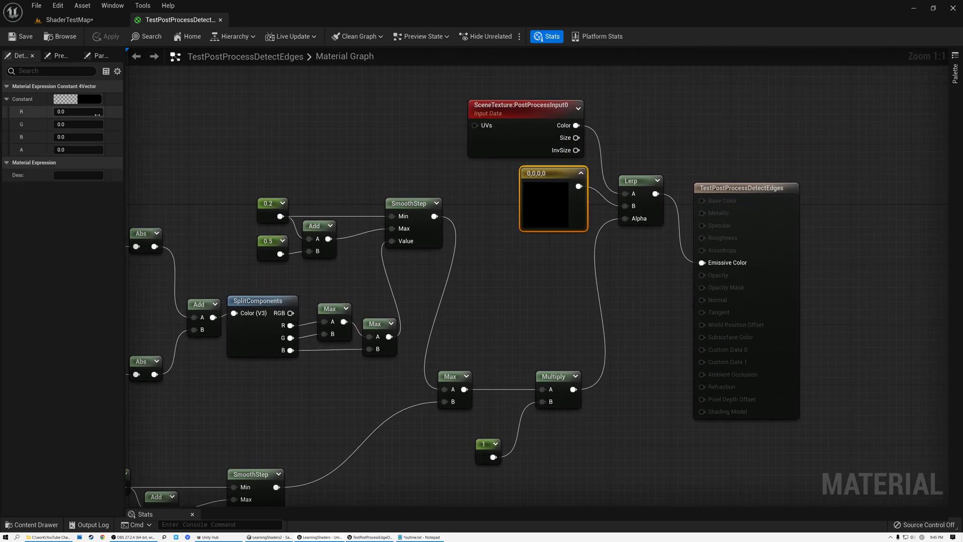
{"action": "left_click", "coordinate": [92, 99]}
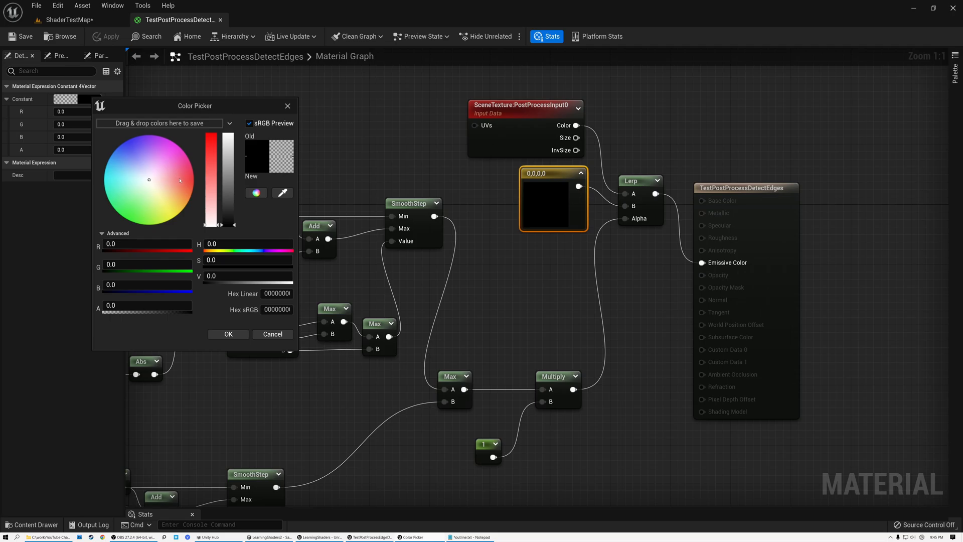
{"action": "left_click_drag", "start_coordinate": [126, 149], "coordinate": [126, 142]}
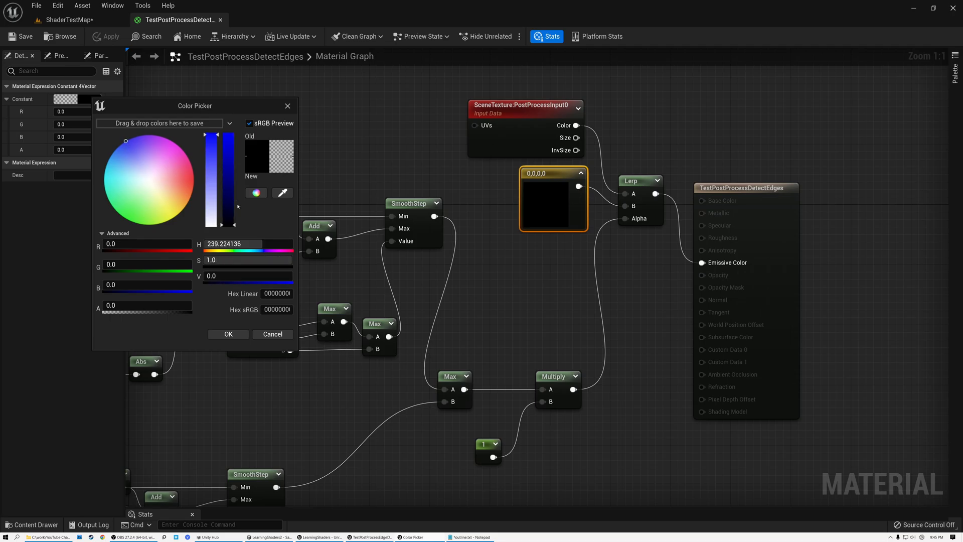
{"action": "left_click_drag", "start_coordinate": [230, 224], "coordinate": [236, 133]}
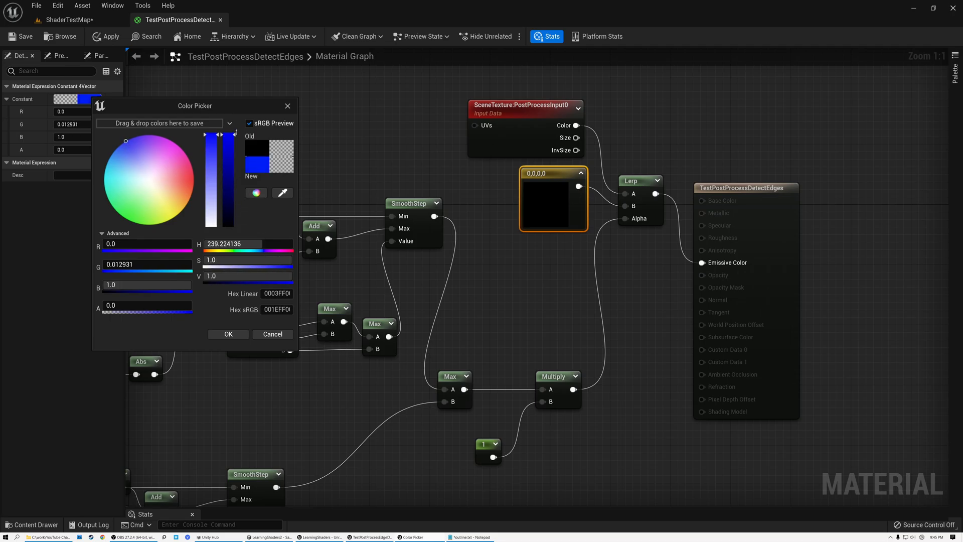
{"action": "left_click", "coordinate": [289, 106]}
{"action": "left_click", "coordinate": [23, 36]}
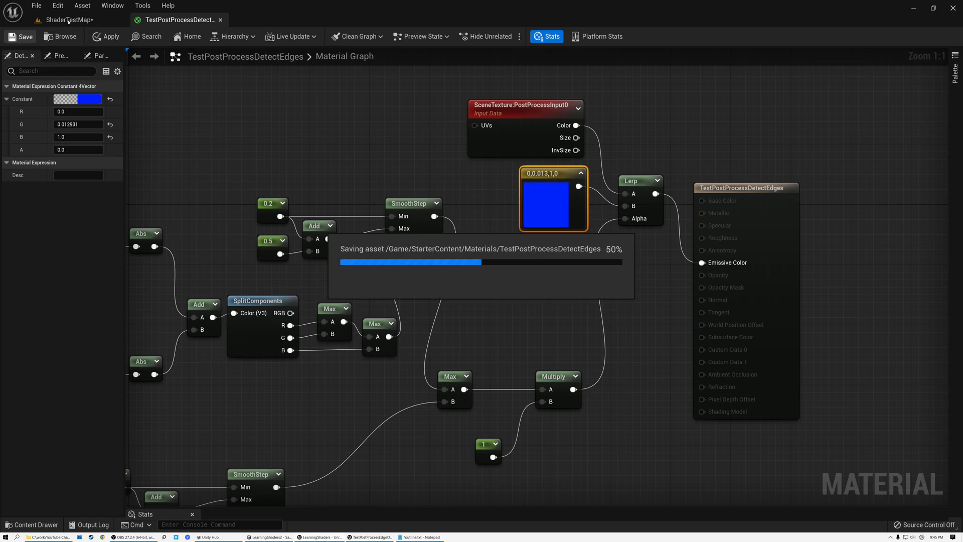
Return to the ShaderTestMap level and inspect the blue outlines on the leafy bush up close
{"action": "left_click", "coordinate": [69, 20]}
{"action": "right_click_drag", "start_coordinate": [311, 170], "coordinate": [550, 188]}
{"action": "key", "text": "s"}
{"action": "key", "text": "w"}
{"action": "key", "text": "w"}
{"action": "key", "text": "s"}
{"action": "key", "text": "w"}
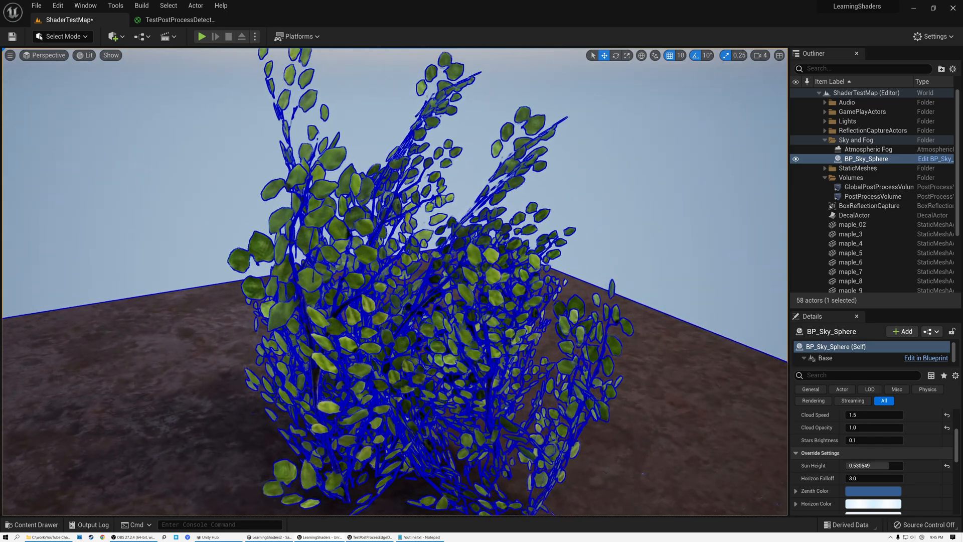
Examine how the blue outlines look on the distant maple trees and the large sphere
{"action": "right_click_drag", "start_coordinate": [550, 188], "coordinate": [716, 149]}
{"action": "key", "text": "a"}
{"action": "key", "text": "w"}
{"action": "key", "text": "s"}
{"action": "key", "text": "w"}
{"action": "key", "text": "w"}
{"action": "key", "text": "w"}
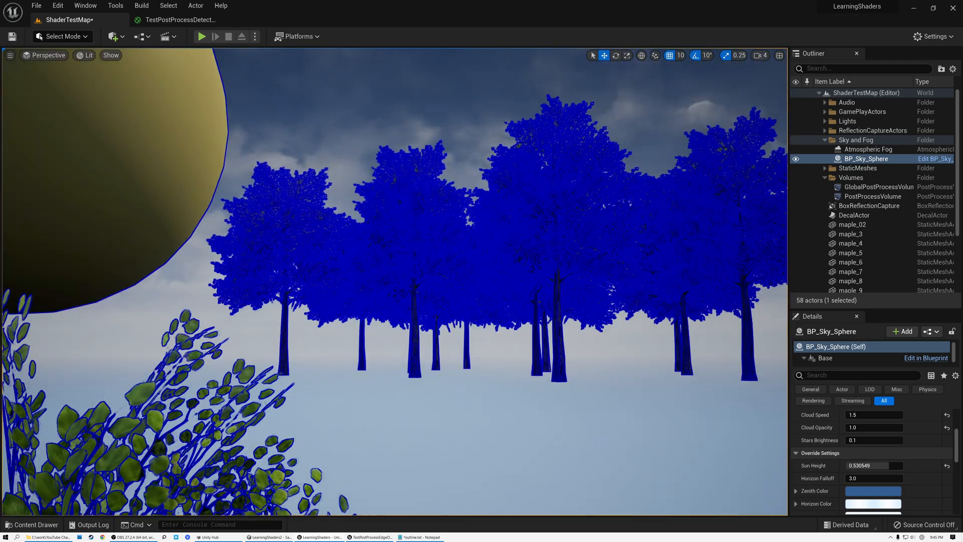
{"action": "right_click_drag", "start_coordinate": [323, 206], "coordinate": [323, 206]}
{"action": "key", "text": "d"}
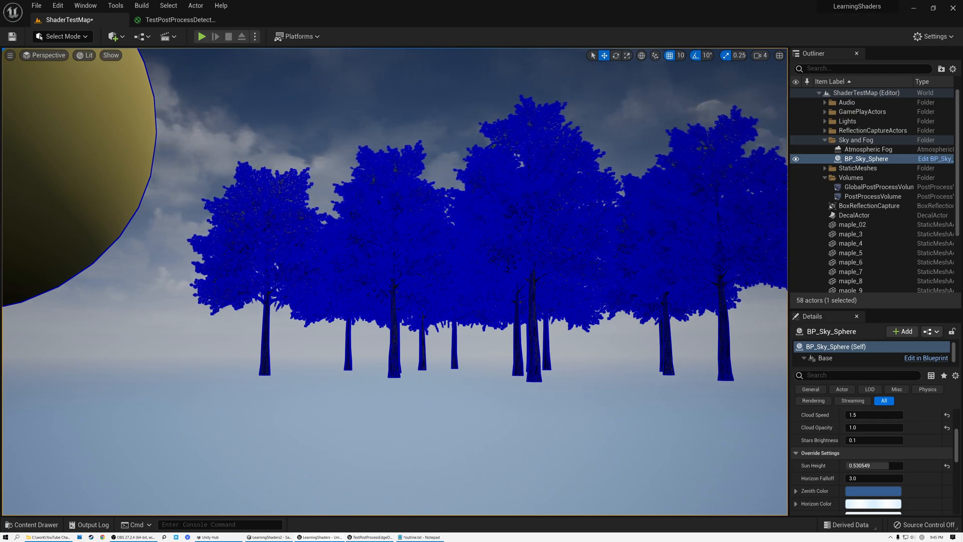
Examine the scalar constant that feeds the offset Multiply nodes in the TestPostProcessDetectEdges material graph
{"action": "left_click", "coordinate": [158, 21]}
{"action": "right_click_drag", "start_coordinate": [223, 156], "coordinate": [818, 151]}
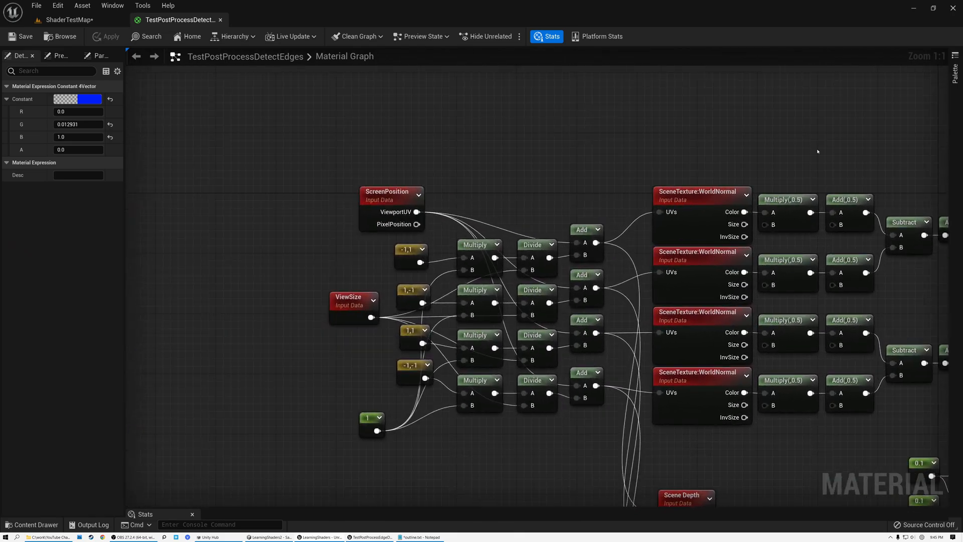
{"action": "left_click", "coordinate": [367, 430]}
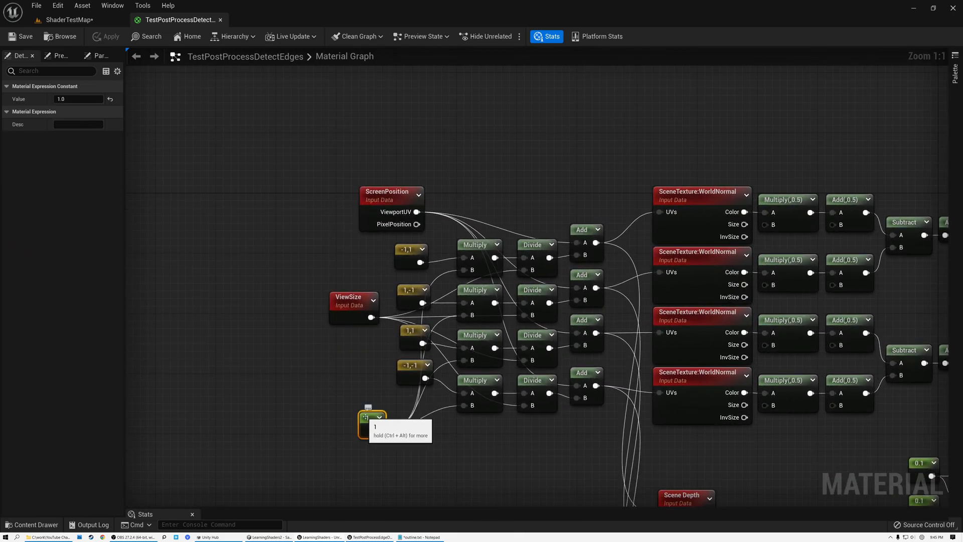
{"action": "left_click", "coordinate": [76, 99]}
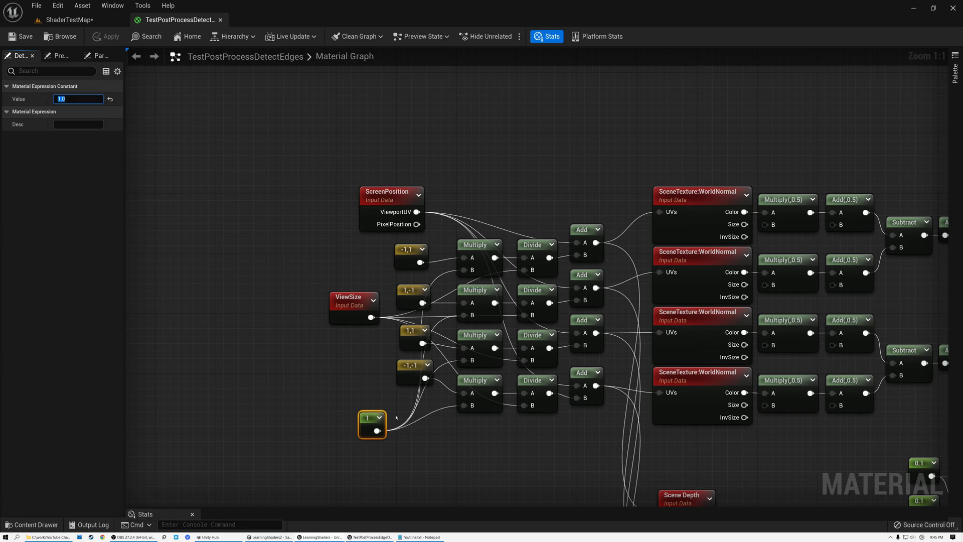
Return to the ShaderTestMap level and inspect the blue edge outlines on the distant trees and on nearby foliage
{"action": "left_click", "coordinate": [69, 19]}
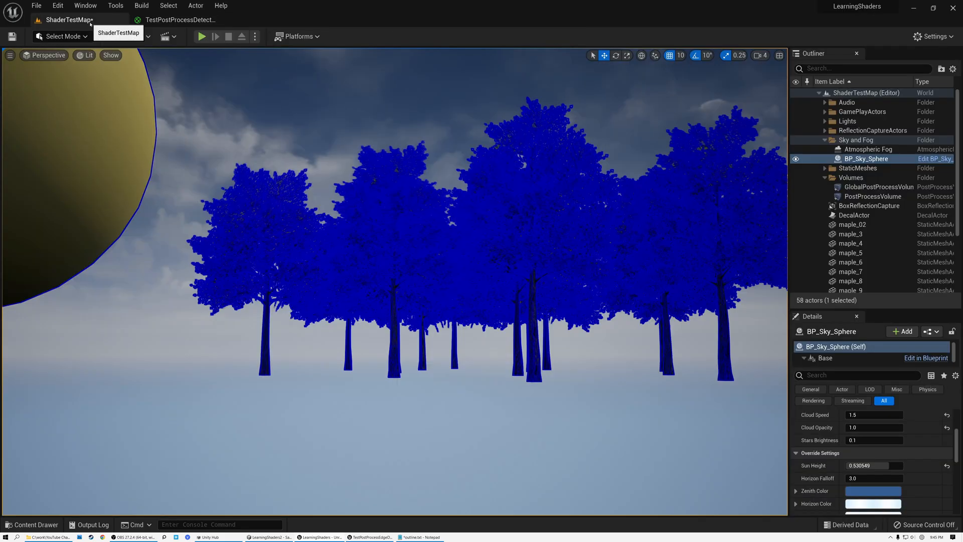
{"action": "right_click_drag", "start_coordinate": [395, 281], "coordinate": [409, 279]}
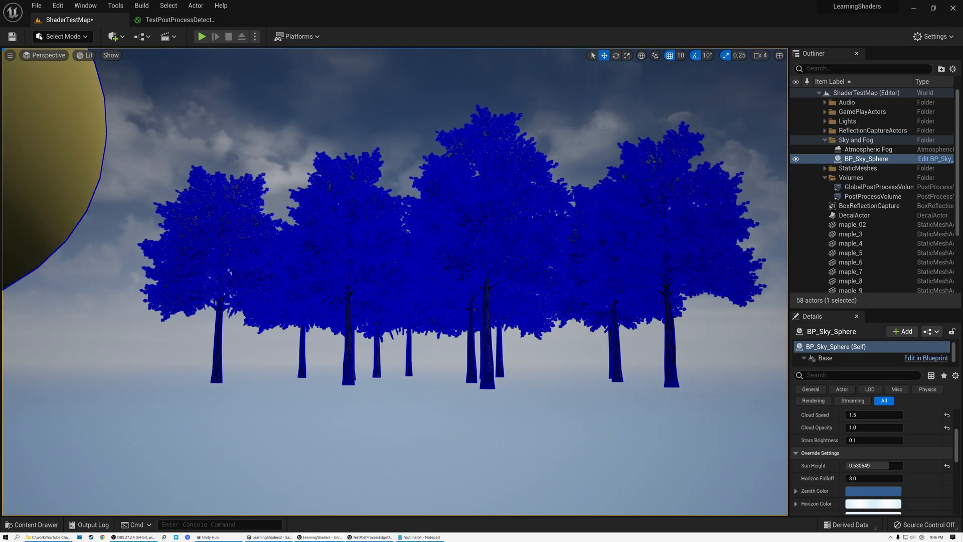
{"action": "right_click_drag", "start_coordinate": [395, 281], "coordinate": [248, 369]}
{"action": "key", "text": "w"}
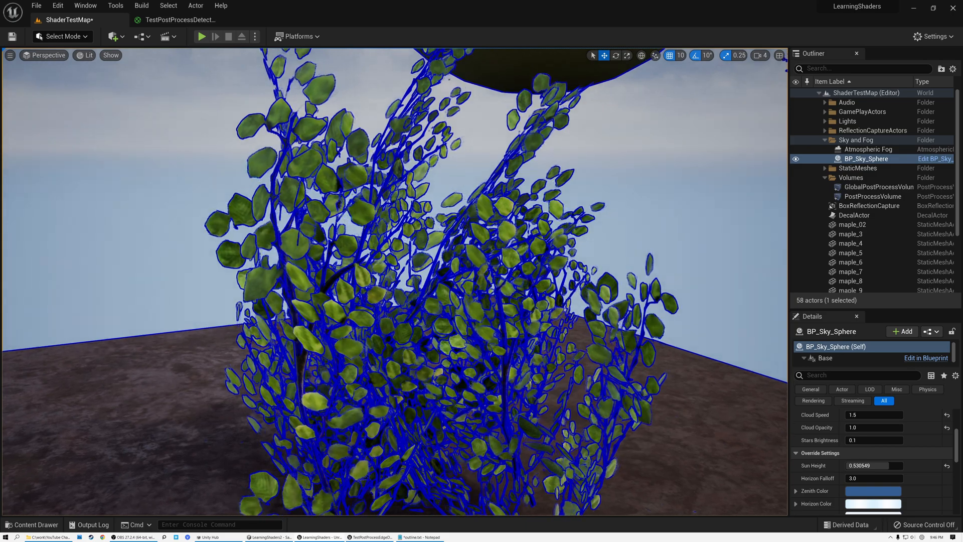
{"action": "key", "text": "s"}
{"action": "right_click_drag", "start_coordinate": [248, 368], "coordinate": [387, 310]}
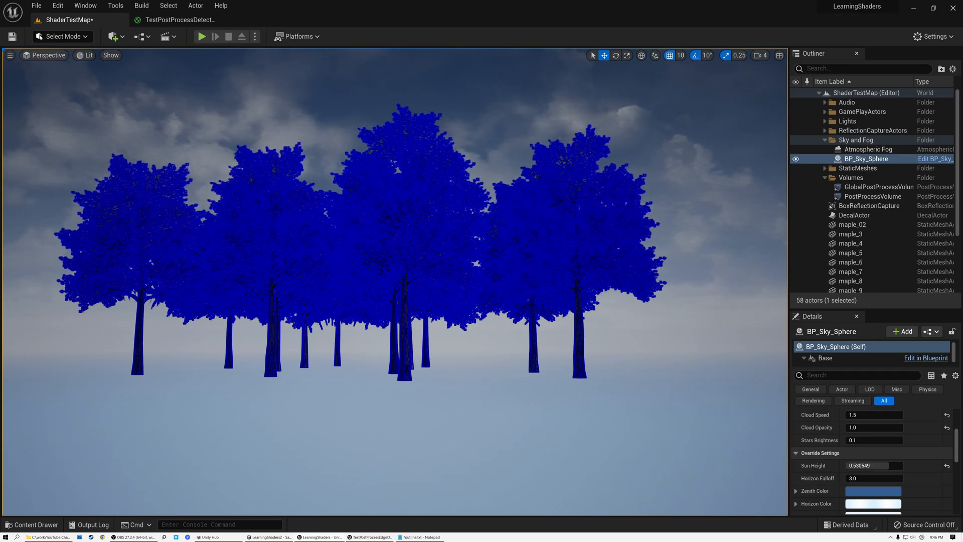
{"action": "right_click_drag", "start_coordinate": [387, 310], "coordinate": [960, 343]}
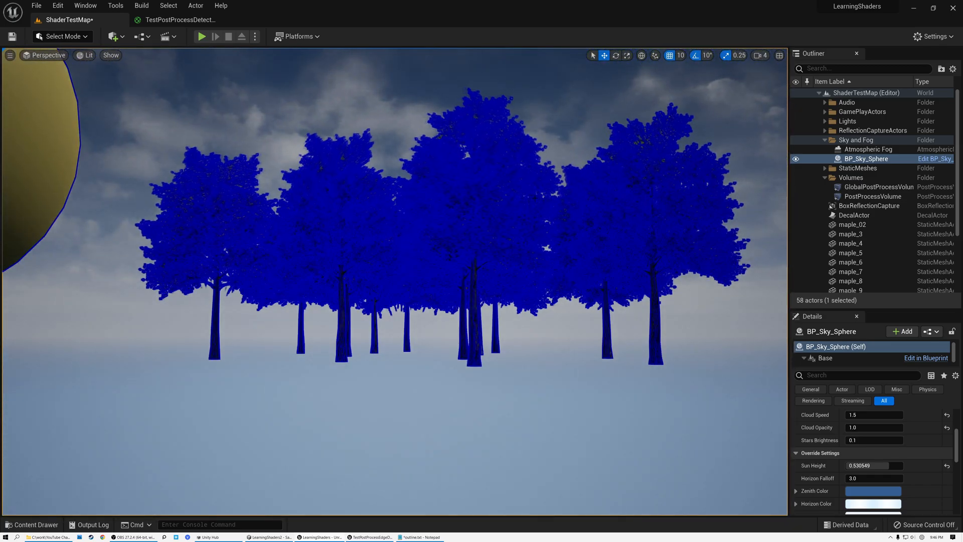
{"action": "right_click_drag", "start_coordinate": [572, 321], "coordinate": [346, 369]}
{"action": "key", "text": "w"}
{"action": "right_click_drag", "start_coordinate": [527, 192], "coordinate": [493, 187]}
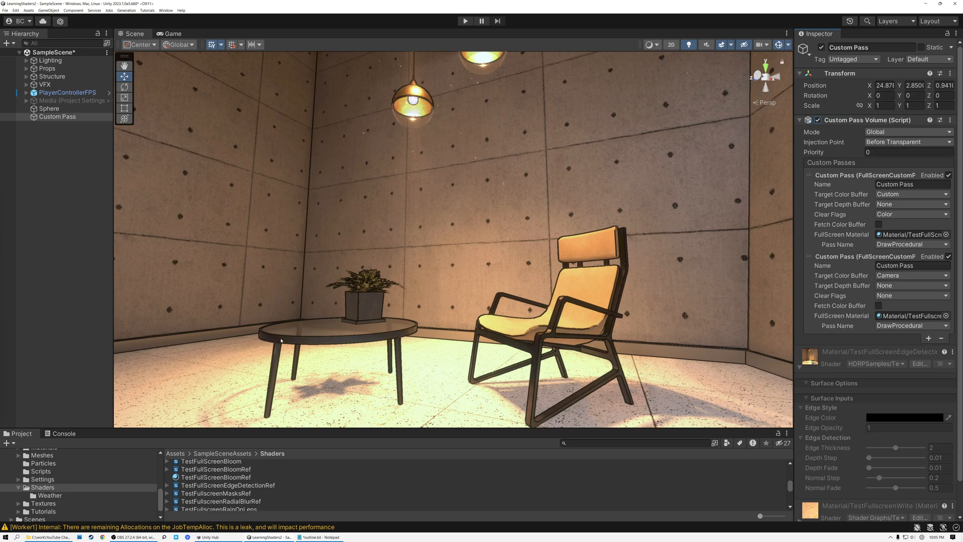
Switch to Unity and create an HDRP Fullscreen Shader Graph named TestFullScreenEdgeDetect in the Shaders folder
{"action": "right_click", "coordinate": [391, 485]}
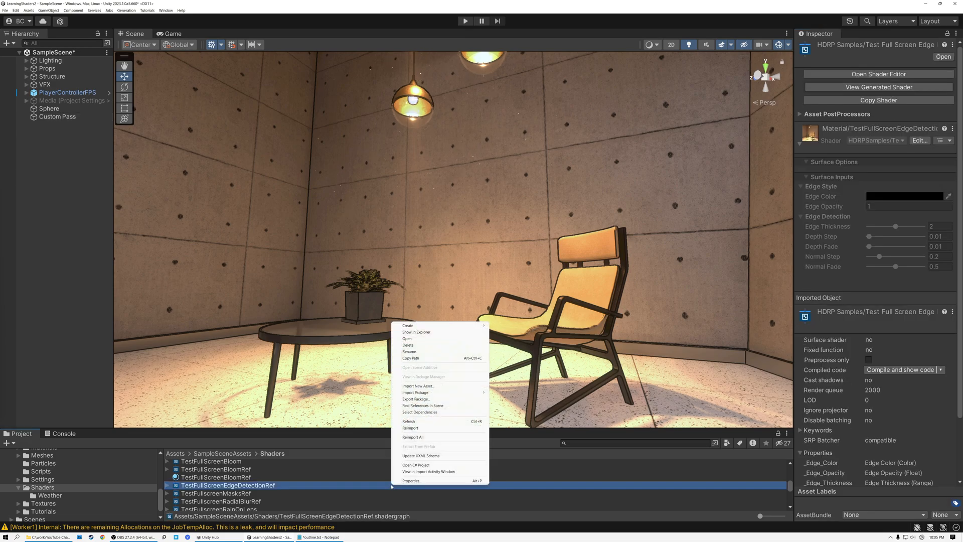
{"action": "mouse_move", "coordinate": [419, 326]}
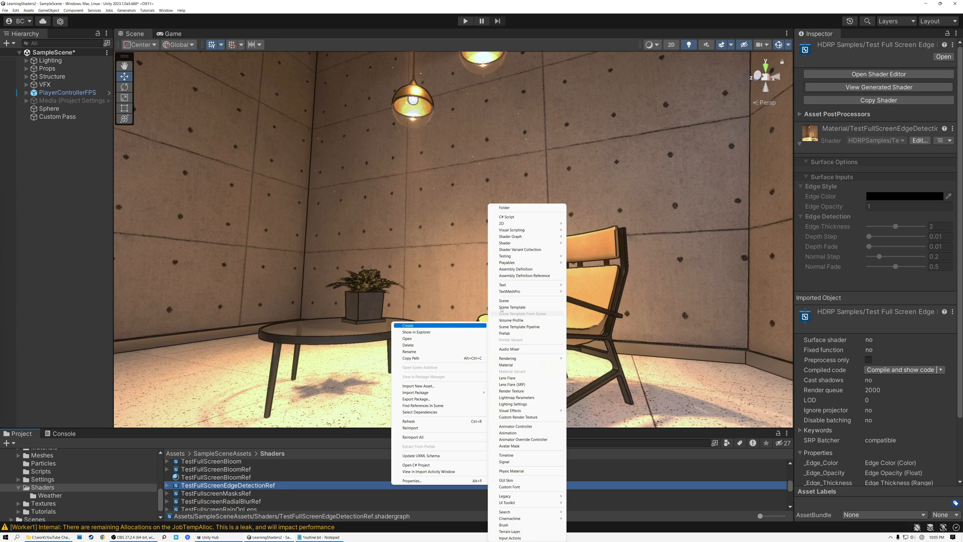
{"action": "mouse_move", "coordinate": [517, 238]}
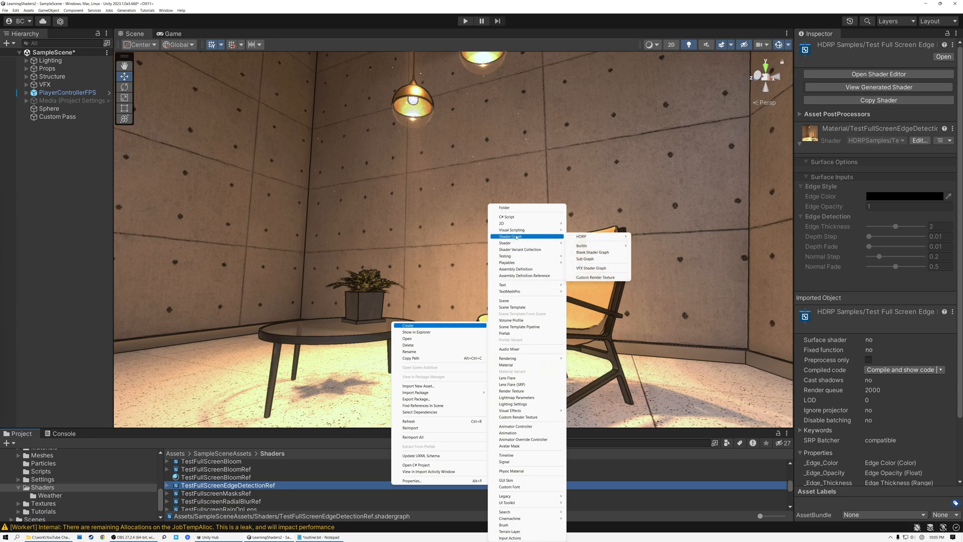
{"action": "mouse_move", "coordinate": [595, 236]}
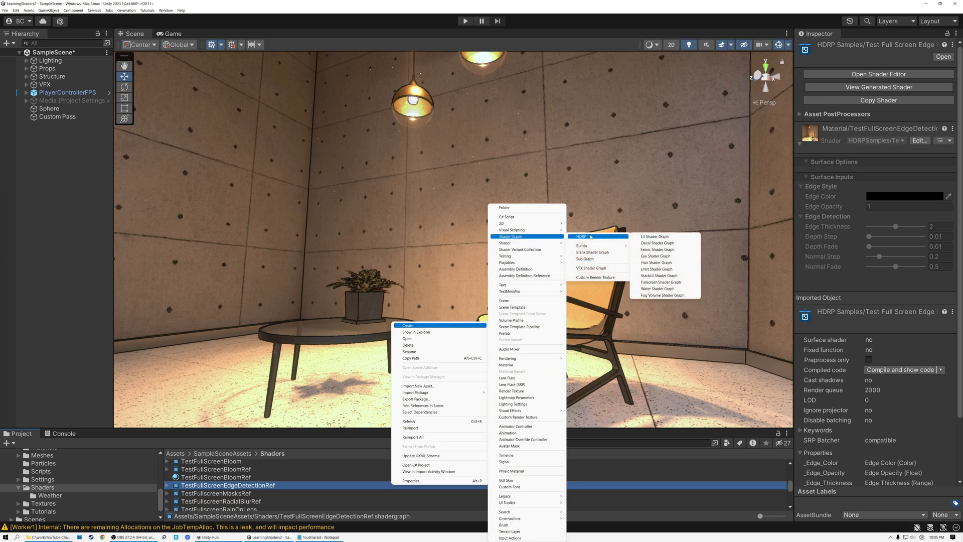
{"action": "left_click", "coordinate": [662, 282]}
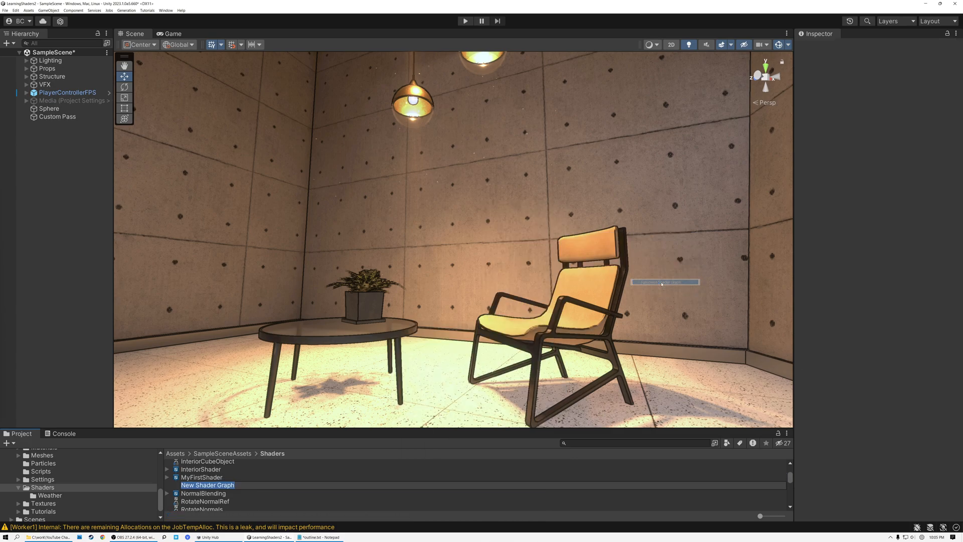
{"action": "type", "text": "TestFullS"}
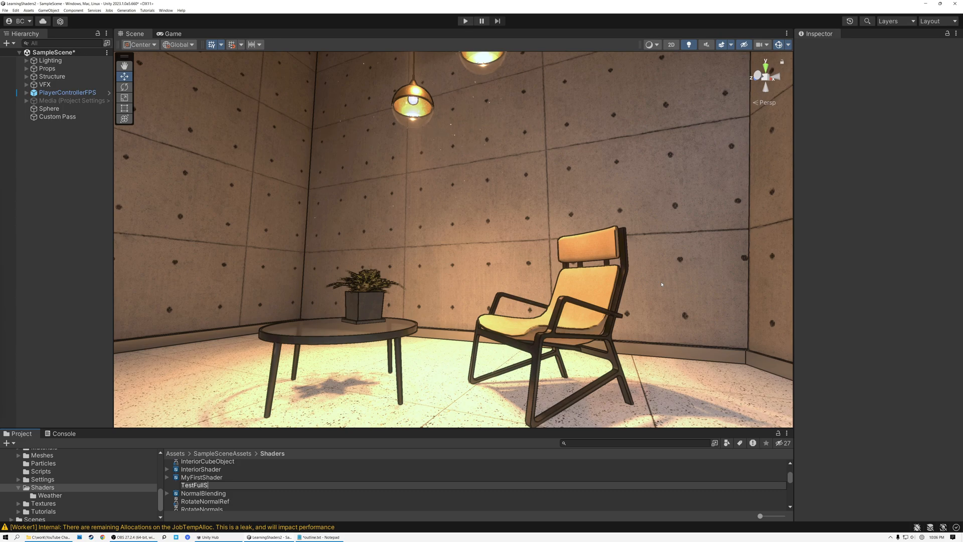
{"action": "type", "text": "creenEdgeDetect"}
{"action": "key", "text": "Return"}
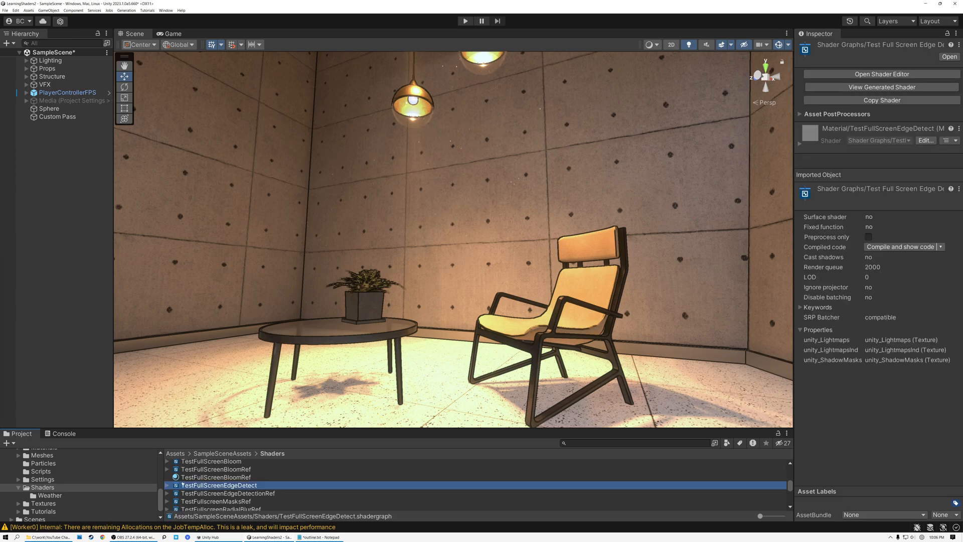
Open the TestFullScreenEdgeDetect graph and add a Vector 2 node with X -1 and Y 1
{"action": "double_click", "coordinate": [176, 488]}
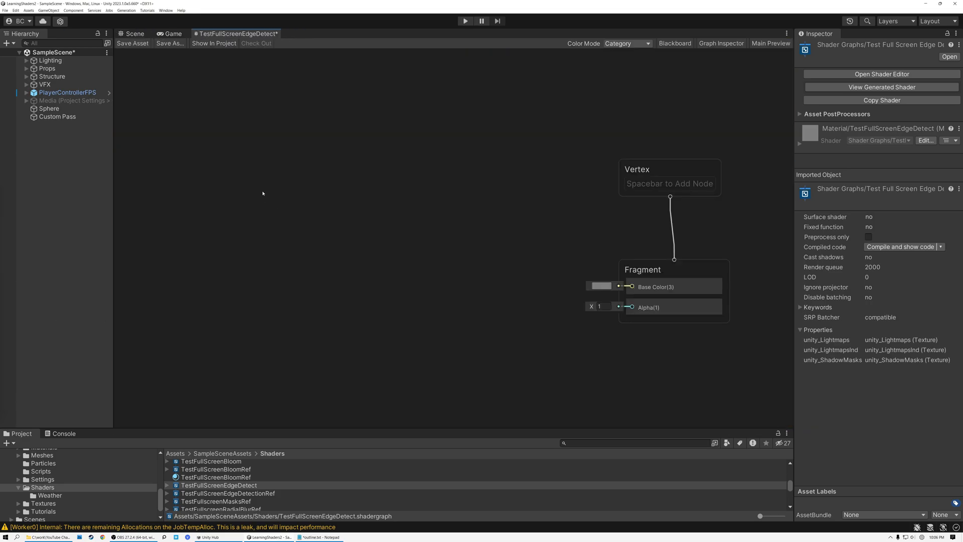
{"action": "right_click", "coordinate": [244, 161]}
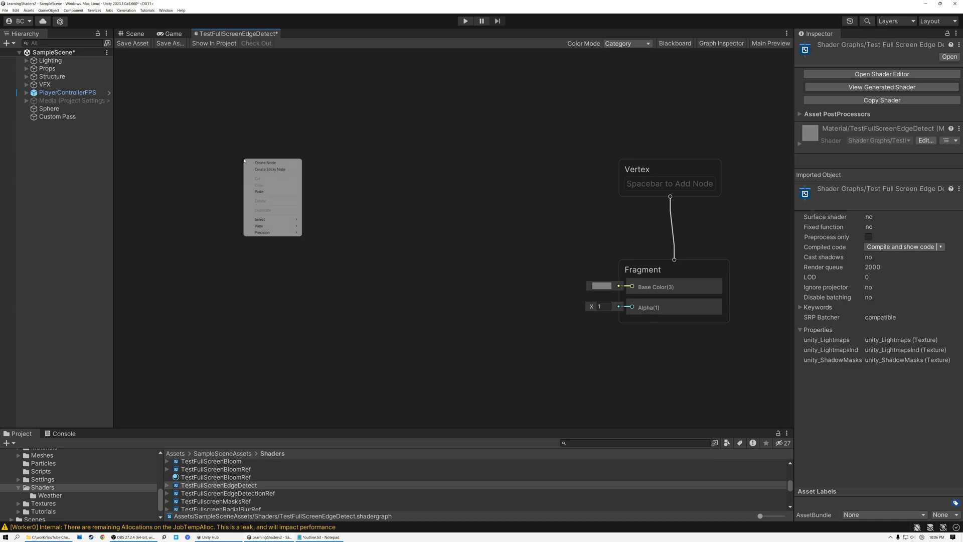
{"action": "left_click", "coordinate": [220, 158]}
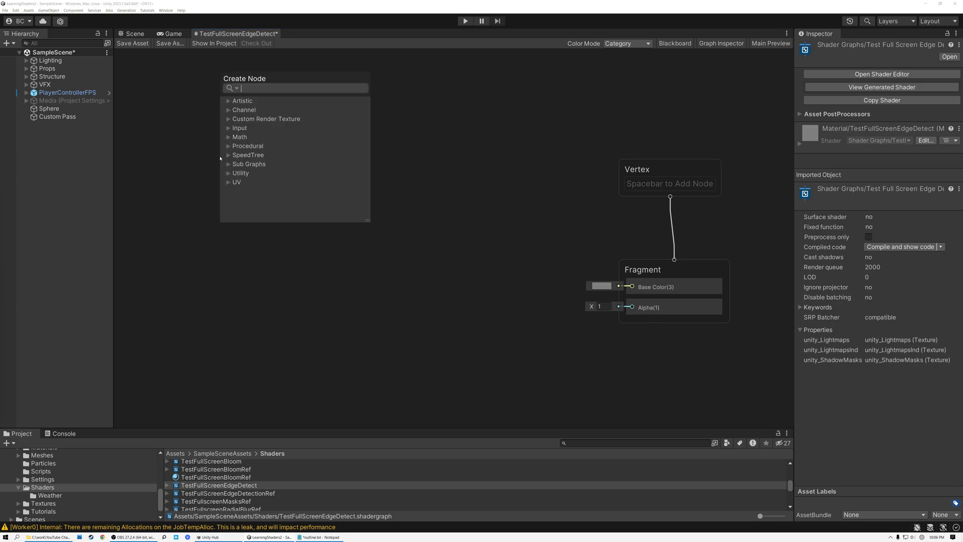
{"action": "type", "text": "vec"}
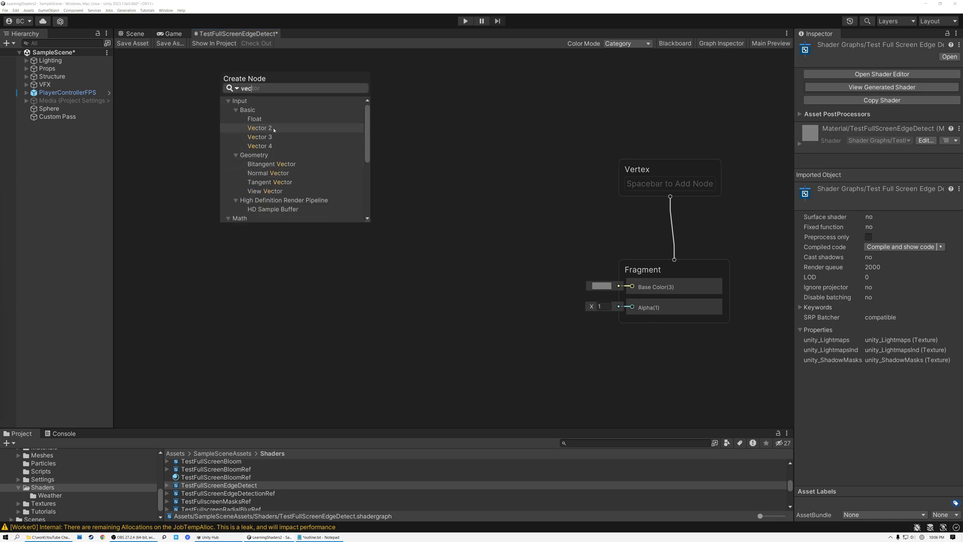
{"action": "left_click", "coordinate": [274, 130]}
{"action": "left_click_drag", "start_coordinate": [252, 173], "coordinate": [295, 175]}
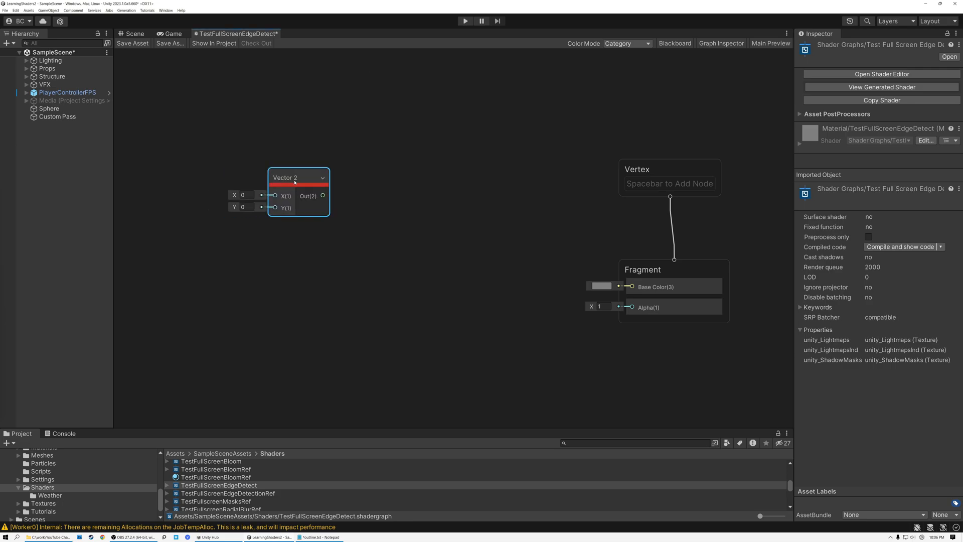
{"action": "scroll", "coordinate": [295, 181], "scroll_direction": "up", "scroll_amount": 3}
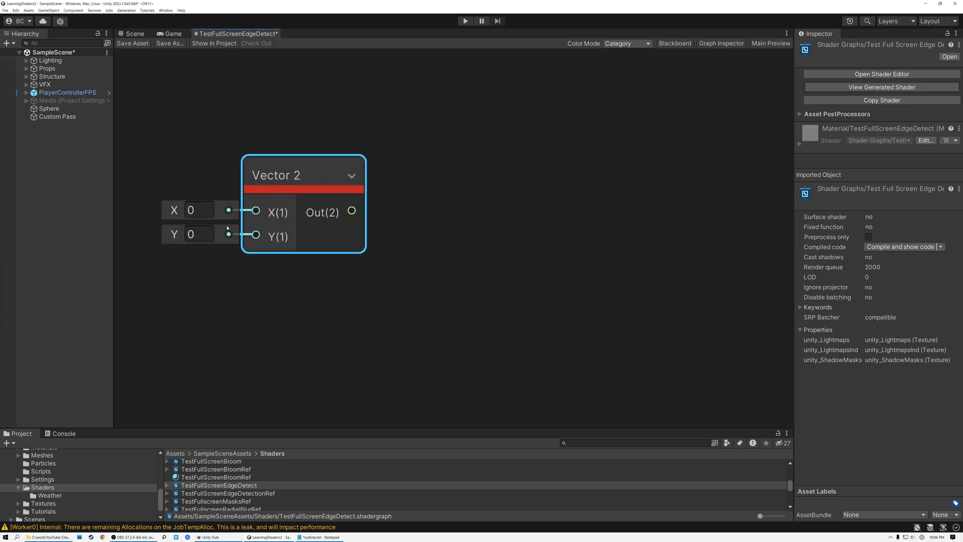
{"action": "type", "text": "-1"}
{"action": "key", "text": "Tab"}
{"action": "type", "text": "1"}
Duplicate the Vector 2 node below the original and set the copy to X 1 and Y -1
{"action": "left_click_drag", "start_coordinate": [265, 185], "coordinate": [268, 226]}
{"action": "key", "text": "ctrl+d"}
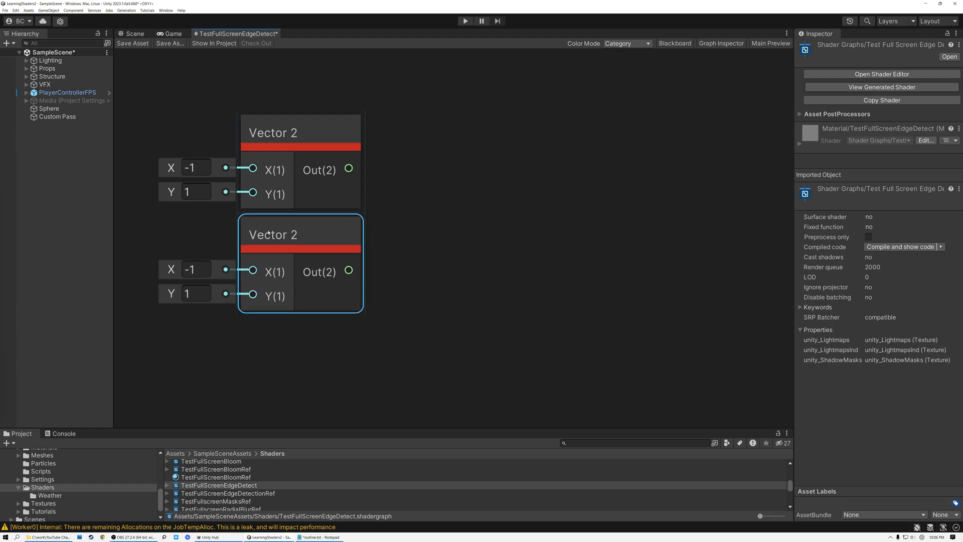
{"action": "left_click", "coordinate": [203, 274]}
{"action": "type", "text": "1"}
{"action": "left_click", "coordinate": [197, 296]}
{"action": "type", "text": "-"}
Paste a third Vector 2 node below the second and set its X to 1, keeping Y at 1
{"action": "middle_click_drag", "start_coordinate": [293, 307], "coordinate": [322, 266]}
{"action": "key", "text": "ctrl+v"}
{"action": "left_click_drag", "start_coordinate": [359, 287], "coordinate": [281, 253]}
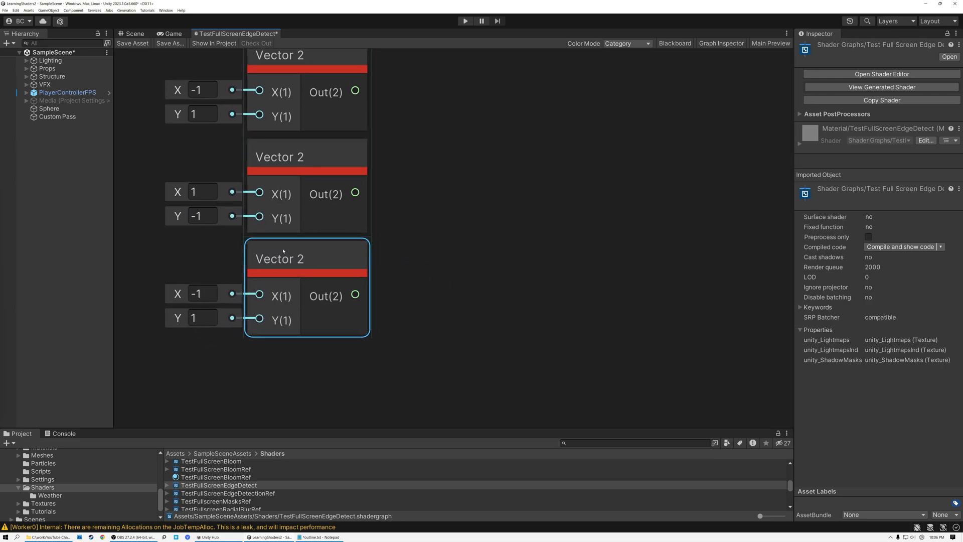
{"action": "left_click", "coordinate": [203, 294]}
{"action": "type", "text": "1"}
{"action": "key", "text": "Tab"}
{"action": "left_click", "coordinate": [290, 269]}
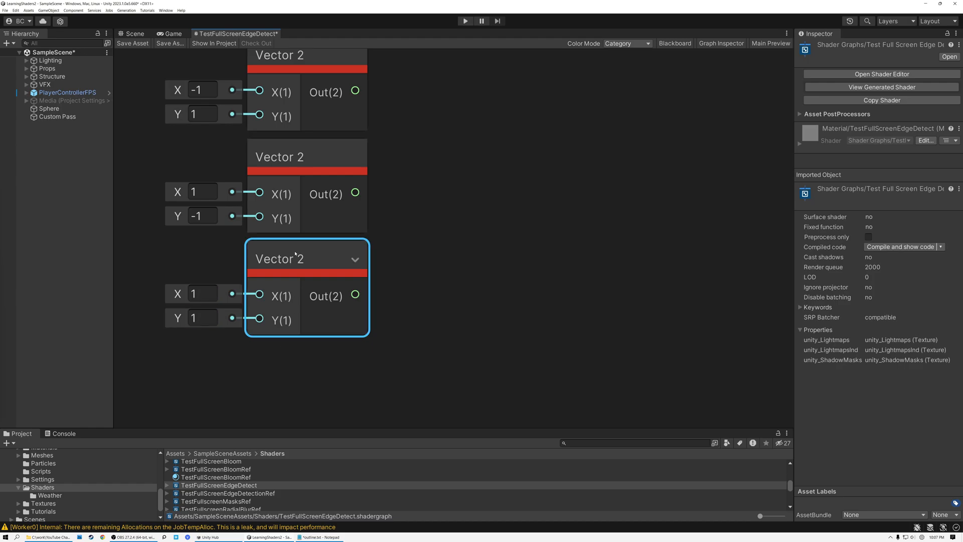
Paste a fourth Vector 2 node at the end of the column and set its Y to -1, keeping X at -1
{"action": "key", "text": "ctrl+v"}
{"action": "left_click_drag", "start_coordinate": [330, 279], "coordinate": [280, 346]}
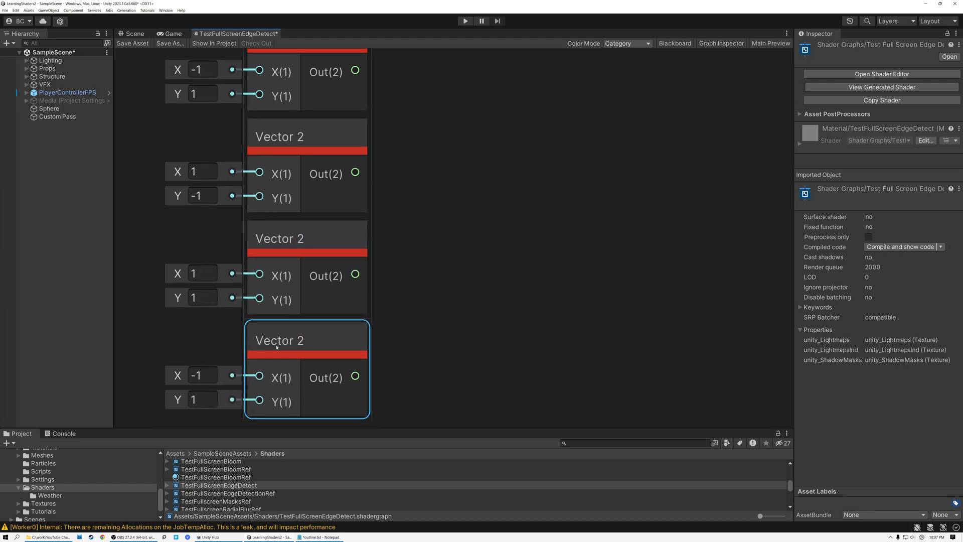
{"action": "type", "text": "-1"}
{"action": "key", "text": "Return"}
{"action": "scroll", "coordinate": [204, 253], "scroll_direction": "down", "scroll_amount": 2}
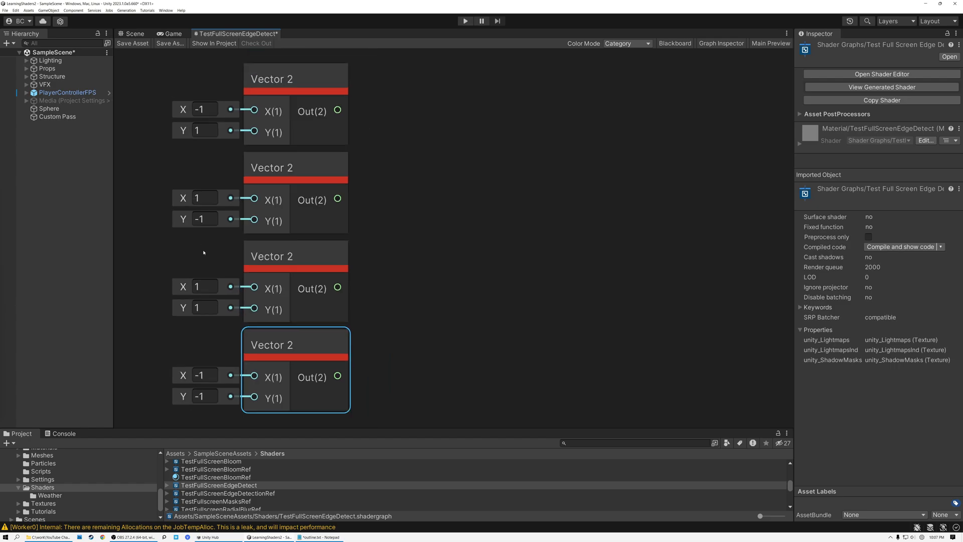
{"action": "scroll", "coordinate": [203, 252], "scroll_direction": "down", "scroll_amount": 1}
Add a Multiply node with the first Vector 2 output feeding input A, collapse its preview and align it with that vector
{"action": "left_click", "coordinate": [317, 151], "text": "shift"}
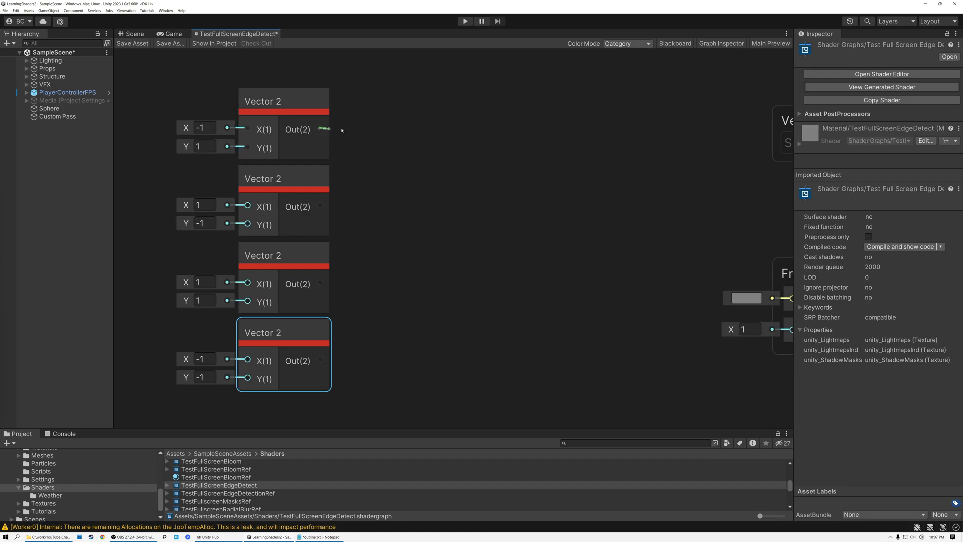
{"action": "key", "text": "space"}
{"action": "type", "text": "mul"}
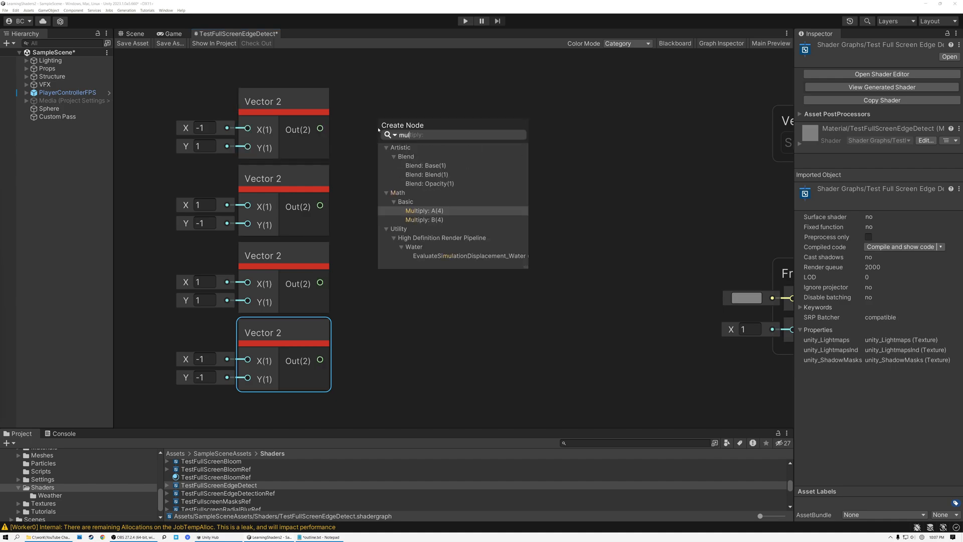
{"action": "left_click", "coordinate": [426, 211]}
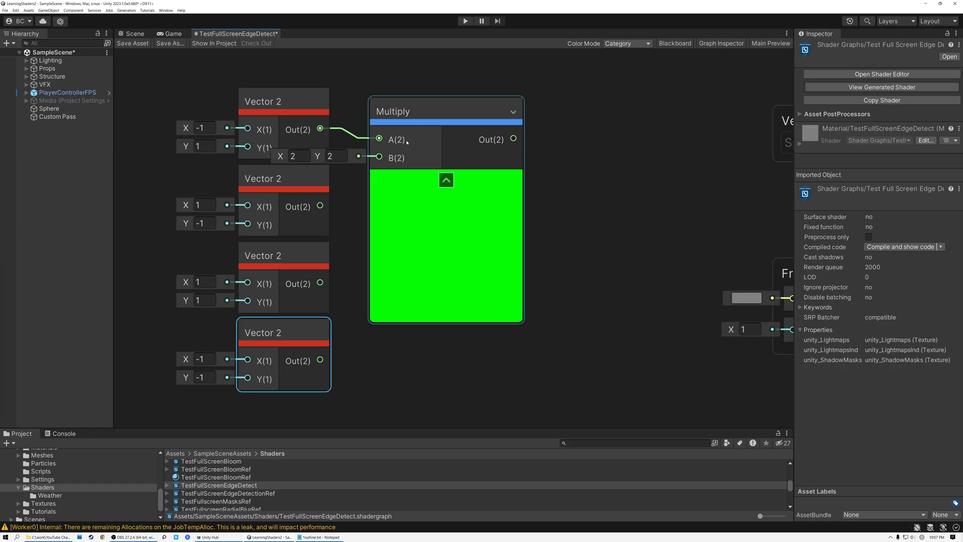
{"action": "left_click", "coordinate": [445, 182]}
{"action": "left_click_drag", "start_coordinate": [396, 113], "coordinate": [424, 103]}
Add a Float node in the empty space below the Multiply node, beside the fourth Vector 2
{"action": "left_click_drag", "start_coordinate": [251, 75], "coordinate": [285, 322]}
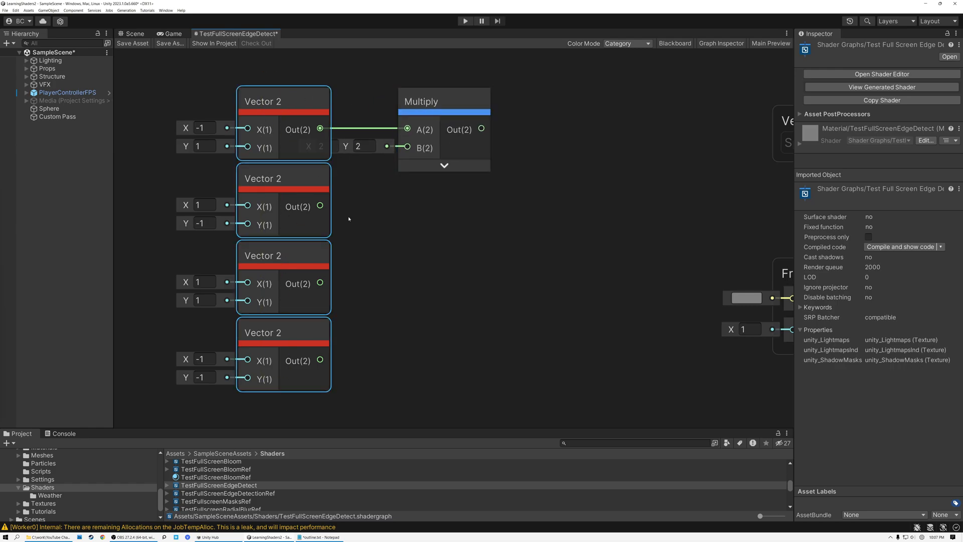
{"action": "scroll", "coordinate": [373, 234], "scroll_direction": "down", "scroll_amount": 1}
{"action": "middle_click_drag", "start_coordinate": [372, 234], "coordinate": [362, 224]}
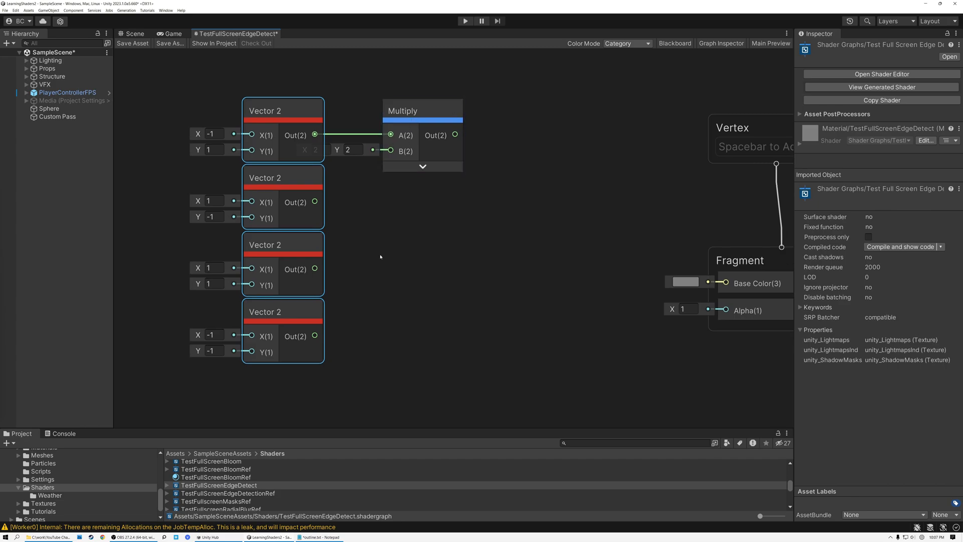
{"action": "middle_click_drag", "start_coordinate": [380, 257], "coordinate": [387, 225]}
{"action": "left_click", "coordinate": [387, 225]}
{"action": "key", "text": "space"}
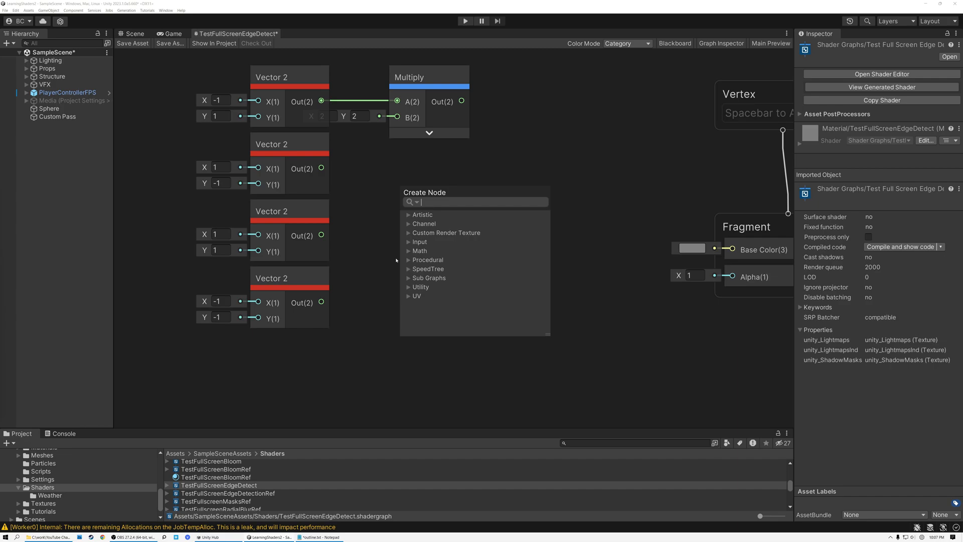
{"action": "type", "text": "float"}
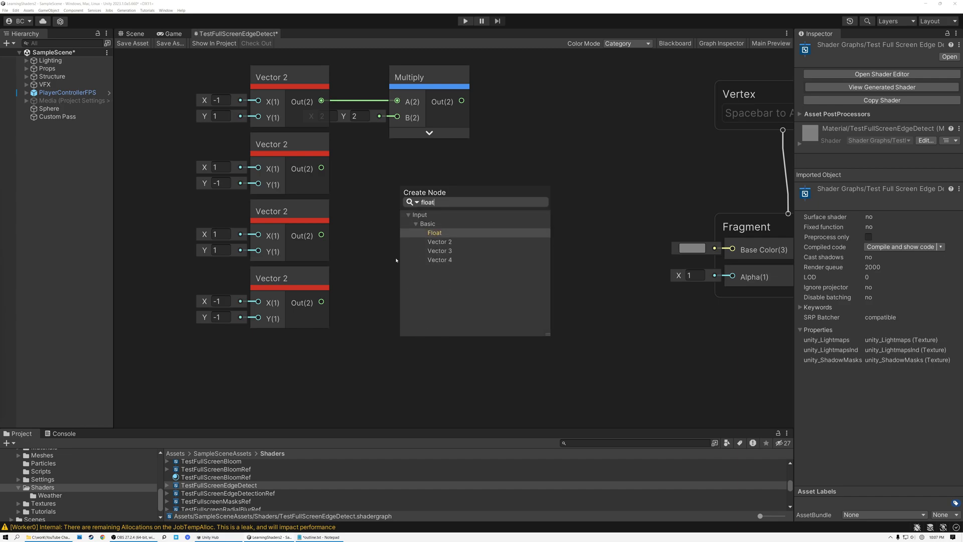
{"action": "double_click", "coordinate": [440, 233]}
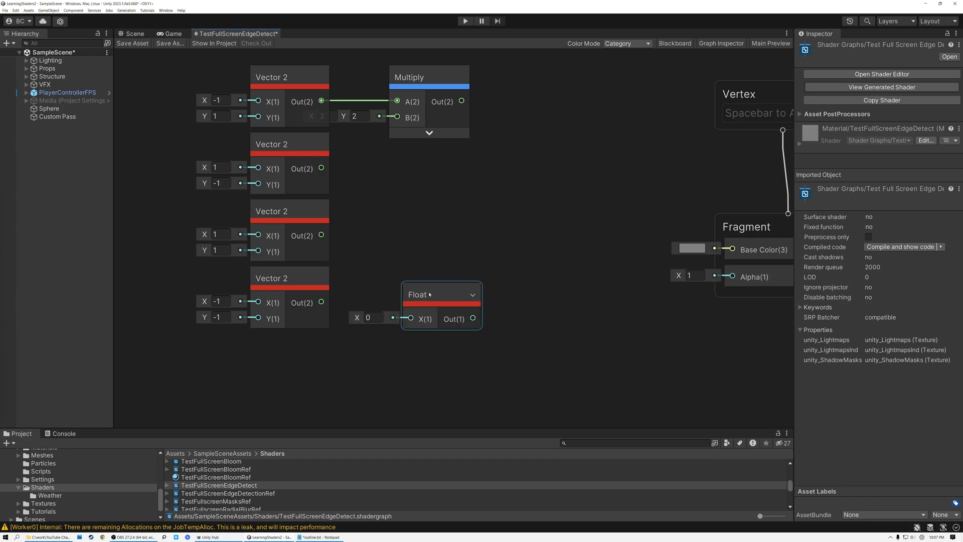
Place the Float node below the Vector 2 column, set it to 2, connect it to the Multiply node's input B, and maximize the graph
{"action": "left_click_drag", "start_coordinate": [445, 293], "coordinate": [241, 349]}
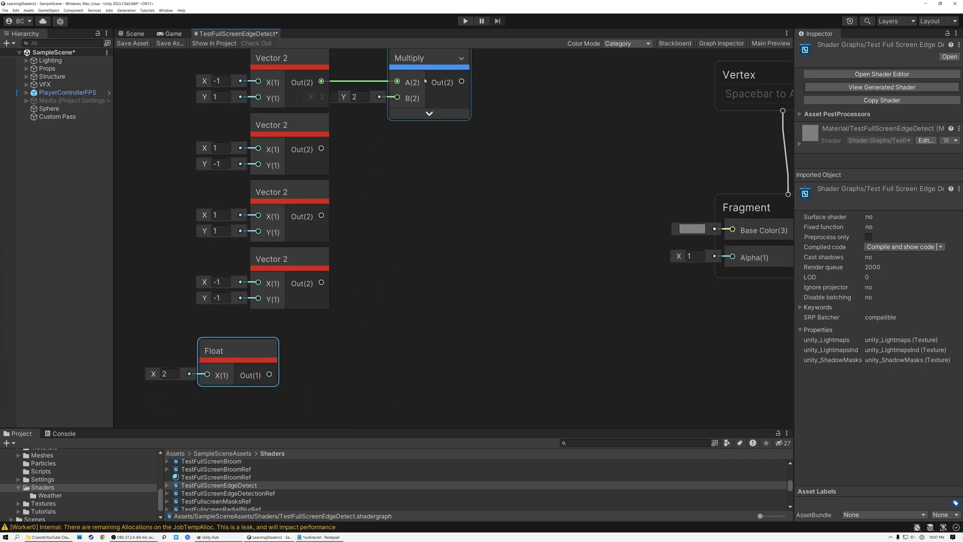
{"action": "left_click_drag", "start_coordinate": [270, 374], "coordinate": [397, 82]}
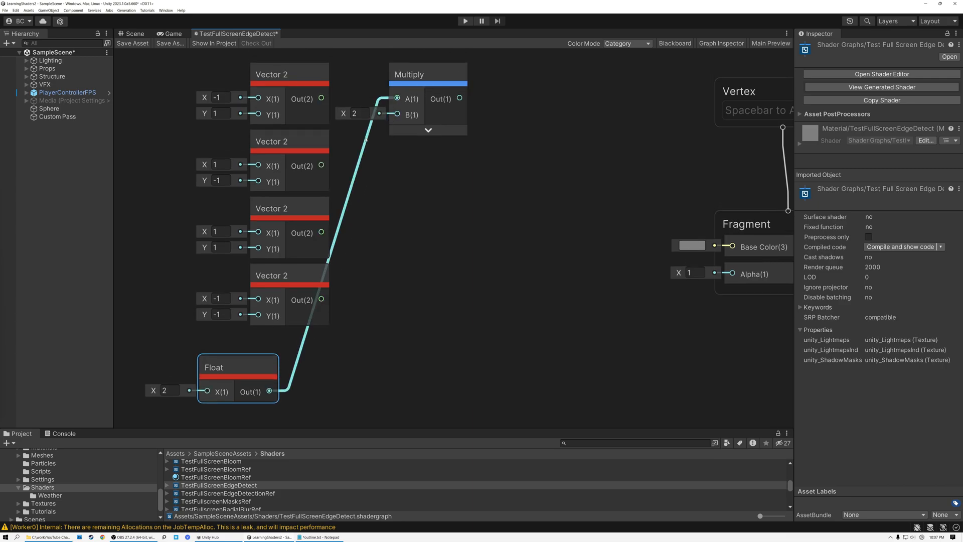
{"action": "key", "text": "ctrl+z"}
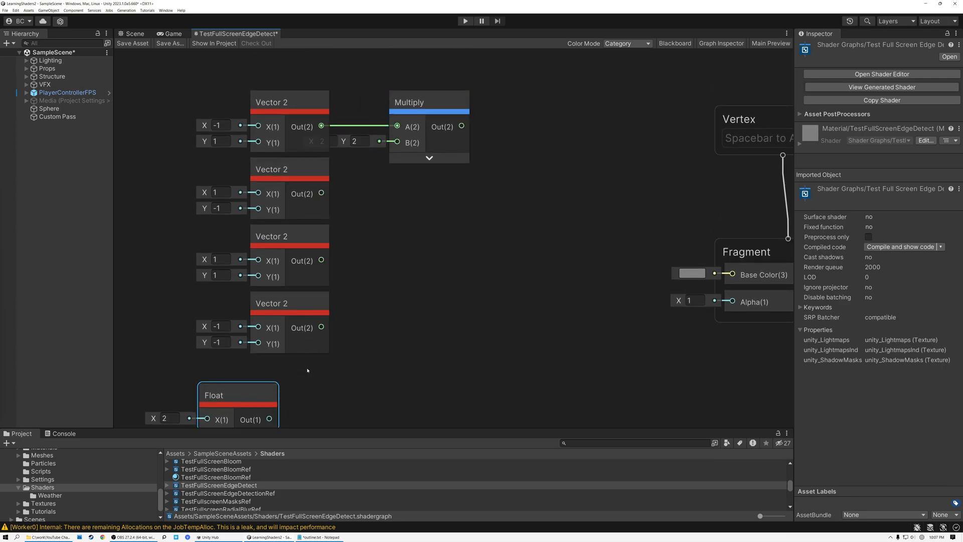
{"action": "left_click_drag", "start_coordinate": [270, 419], "coordinate": [397, 127]}
{"action": "double_click", "coordinate": [233, 34]}
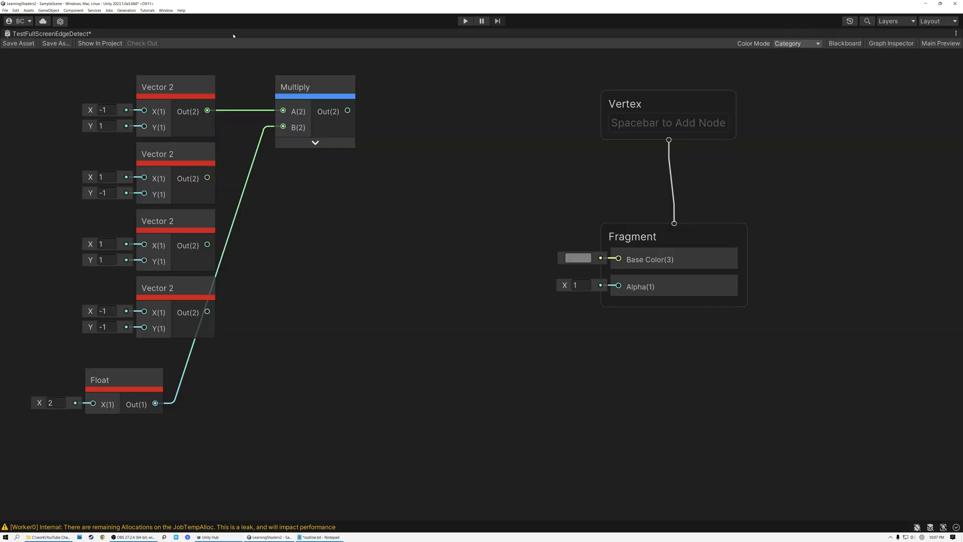
{"action": "left_click", "coordinate": [376, 126]}
{"action": "key", "text": "ctrl+v"}
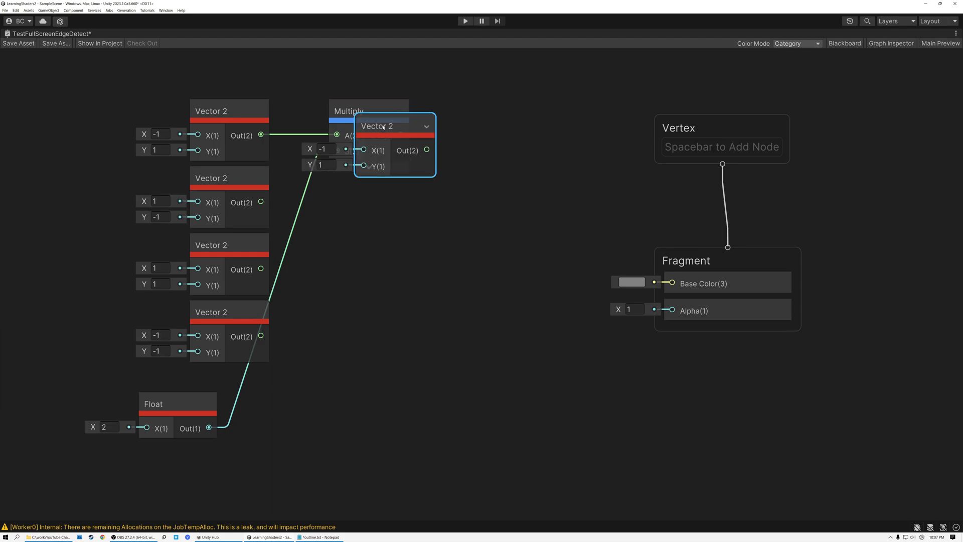
{"action": "key", "text": "ctrl+z"}
Duplicate the Multiply node three times down the column and connect each remaining Vector 2 output to its own Multiply input A
{"action": "left_click", "coordinate": [354, 111]}
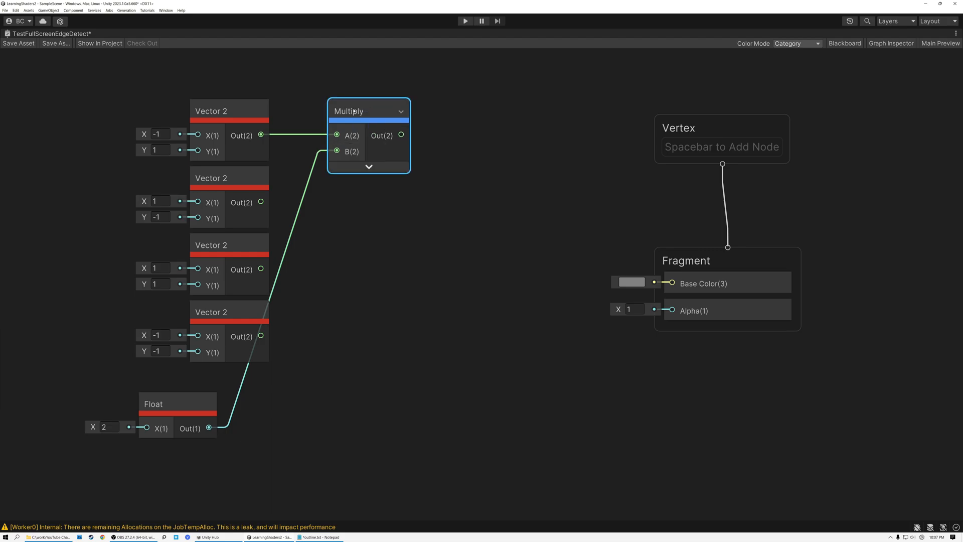
{"action": "key", "text": "ctrl+d"}
{"action": "left_click_drag", "start_coordinate": [363, 126], "coordinate": [346, 189]}
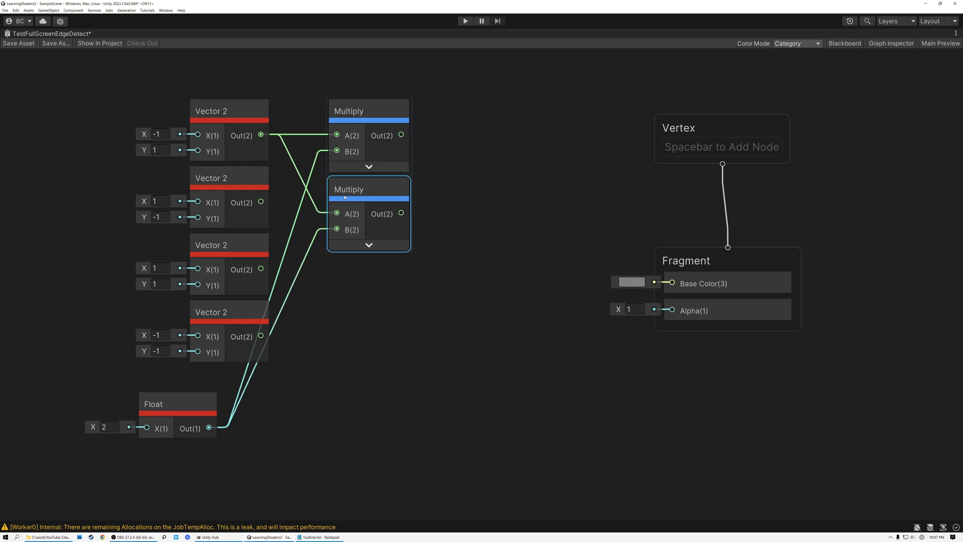
{"action": "left_click_drag", "start_coordinate": [261, 201], "coordinate": [355, 269]}
{"action": "key", "text": "ctrl+d"}
{"action": "left_click_drag", "start_coordinate": [261, 269], "coordinate": [352, 347]}
{"action": "key", "text": "ctrl+d"}
{"action": "left_click_drag", "start_coordinate": [261, 335], "coordinate": [336, 370]}
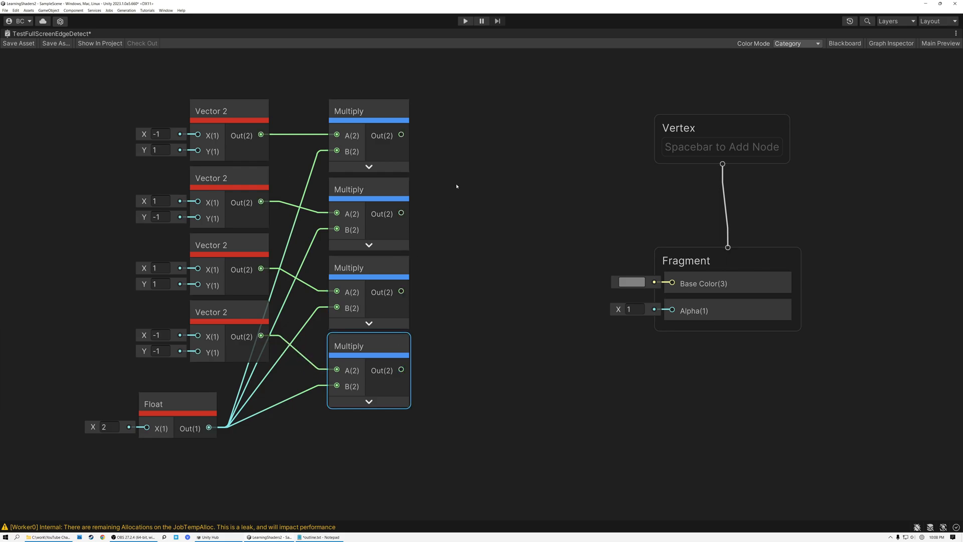
Add a Divide node with the first Multiply output feeding input A, collapse its preview and align it with that Multiply
{"action": "left_click_drag", "start_coordinate": [402, 134], "coordinate": [451, 134]}
{"action": "type", "text": "div"}
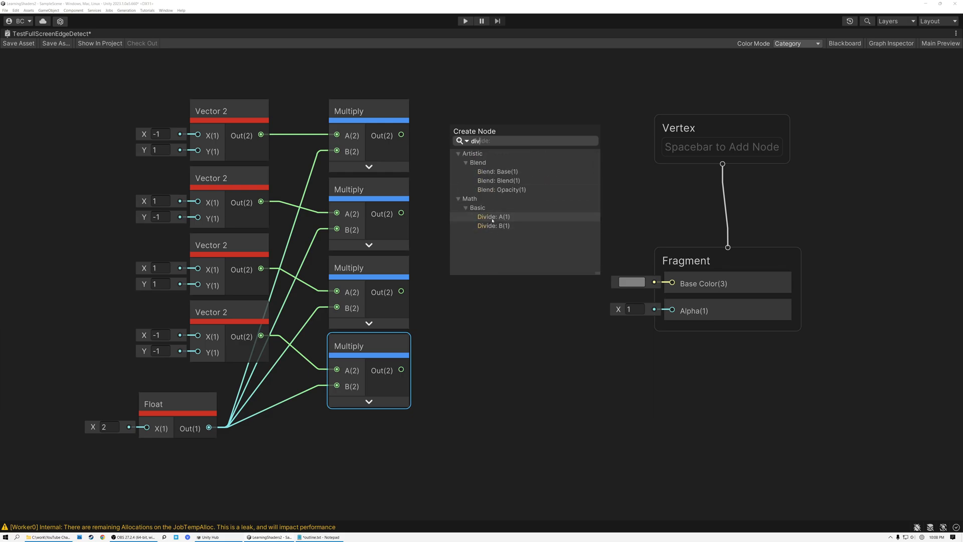
{"action": "left_click", "coordinate": [487, 217]}
{"action": "left_click", "coordinate": [509, 180]}
{"action": "left_click_drag", "start_coordinate": [461, 124], "coordinate": [482, 114]}
Add a Screen node in the empty space to the left of the Vector 2 column
{"action": "middle_click_drag", "start_coordinate": [463, 225], "coordinate": [616, 223]}
{"action": "left_click", "coordinate": [159, 211]}
{"action": "key", "text": "space"}
{"action": "type", "text": "scree"}
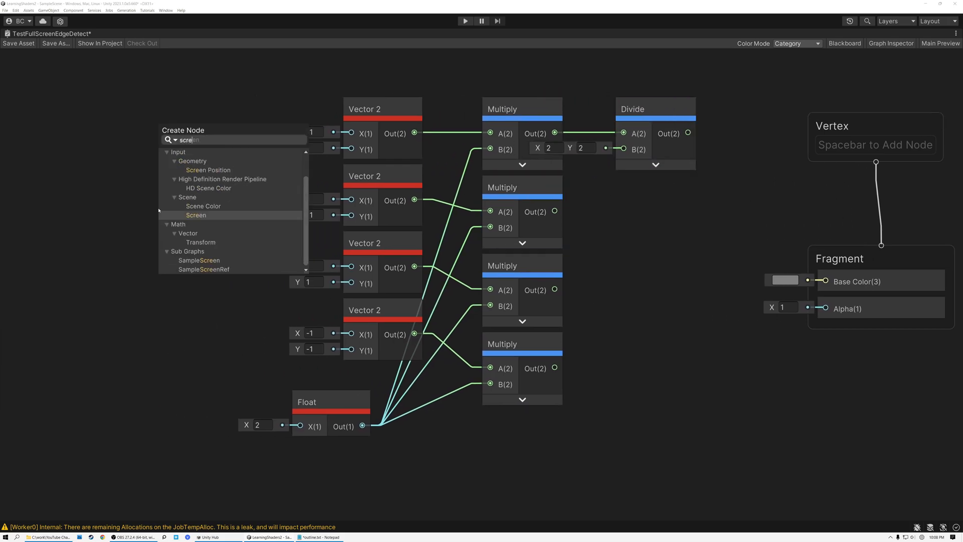
{"action": "left_click", "coordinate": [203, 214]}
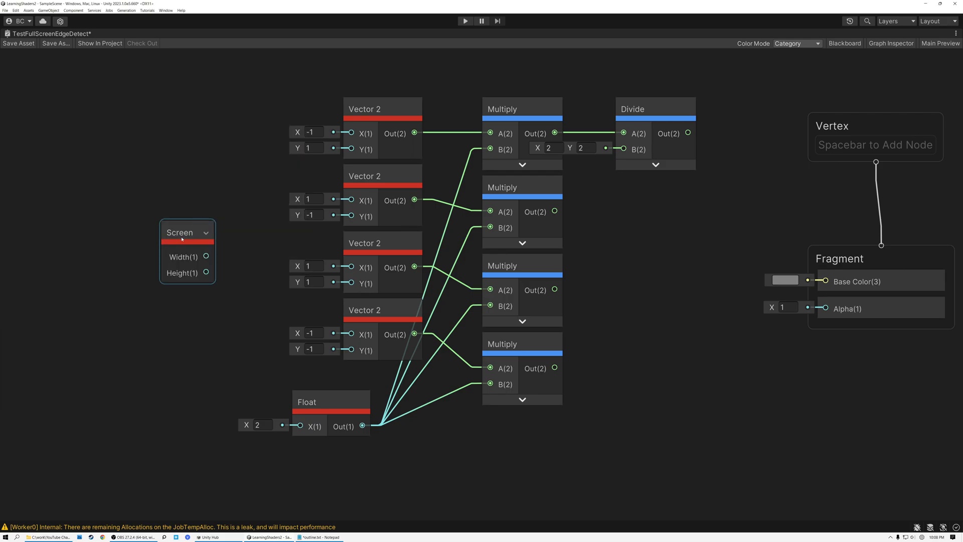
{"action": "left_click_drag", "start_coordinate": [217, 260], "coordinate": [164, 259]}
Add a Vector 2 node beside the Screen node, with Width feeding X and Height feeding Y
{"action": "key", "text": "space"}
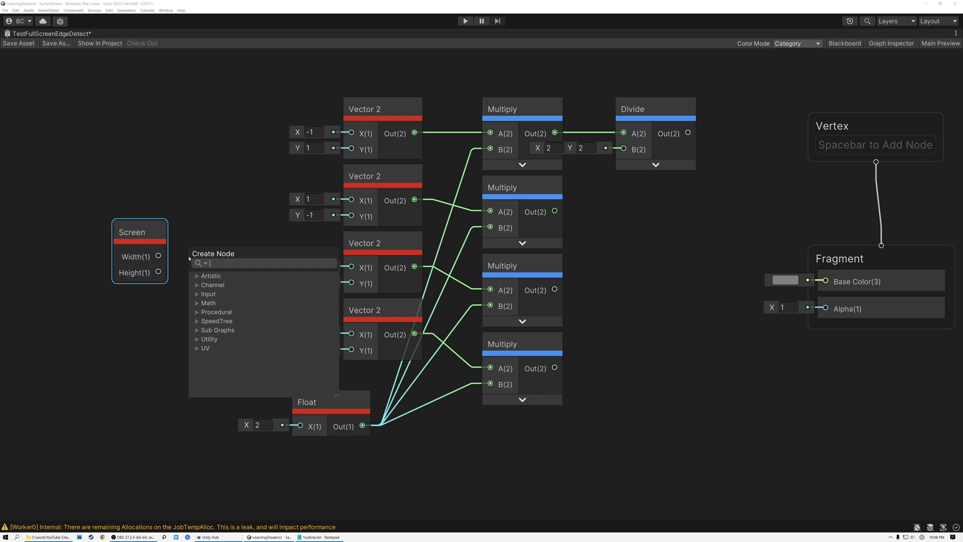
{"action": "type", "text": "vec"}
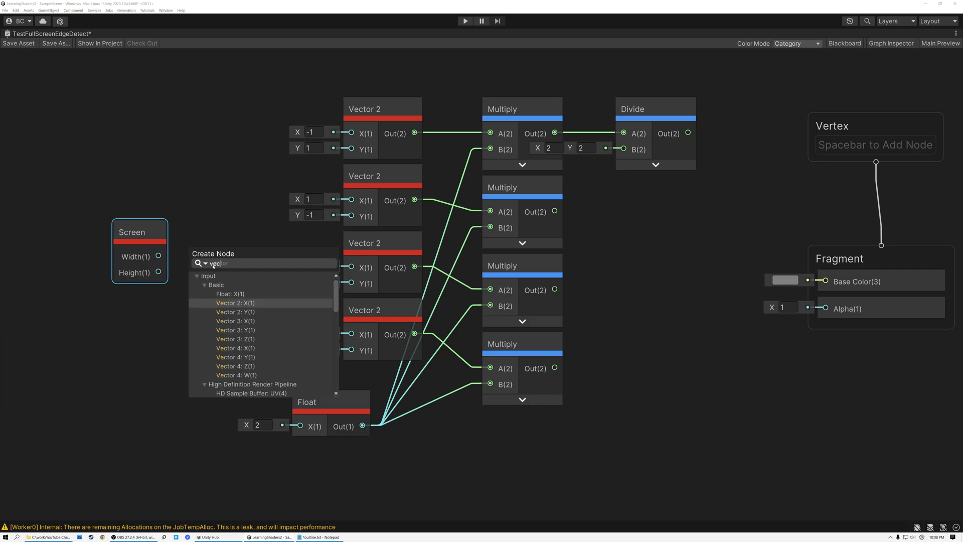
{"action": "left_click", "coordinate": [228, 303]}
{"action": "left_click_drag", "start_coordinate": [158, 272], "coordinate": [194, 285]}
{"action": "left_click_drag", "start_coordinate": [204, 243], "coordinate": [201, 232]}
Connect the screen-size Vector 2 output to the Divide node's input B
{"action": "scroll", "coordinate": [138, 257], "scroll_direction": "up", "scroll_amount": 6}
{"action": "left_click", "coordinate": [264, 217]}
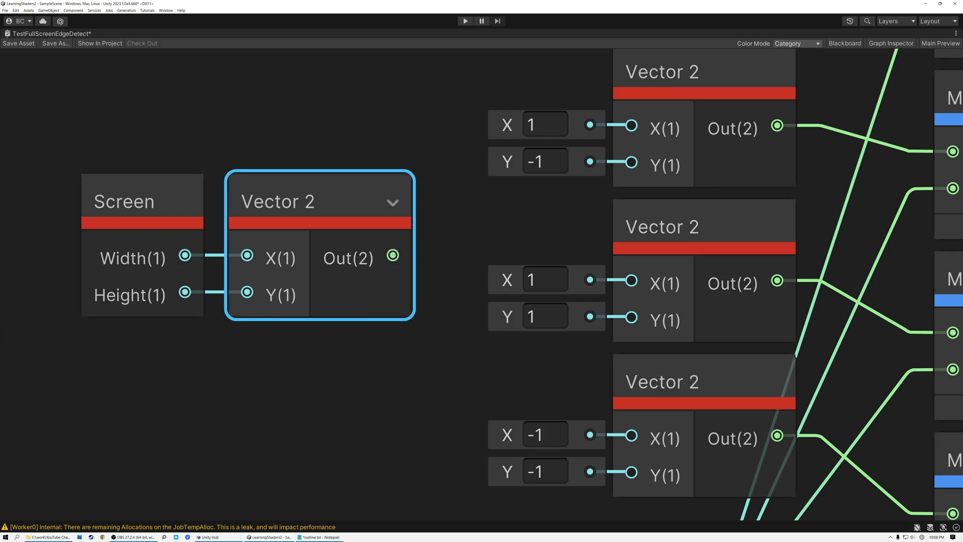
{"action": "scroll", "coordinate": [294, 199], "scroll_direction": "down", "scroll_amount": 5}
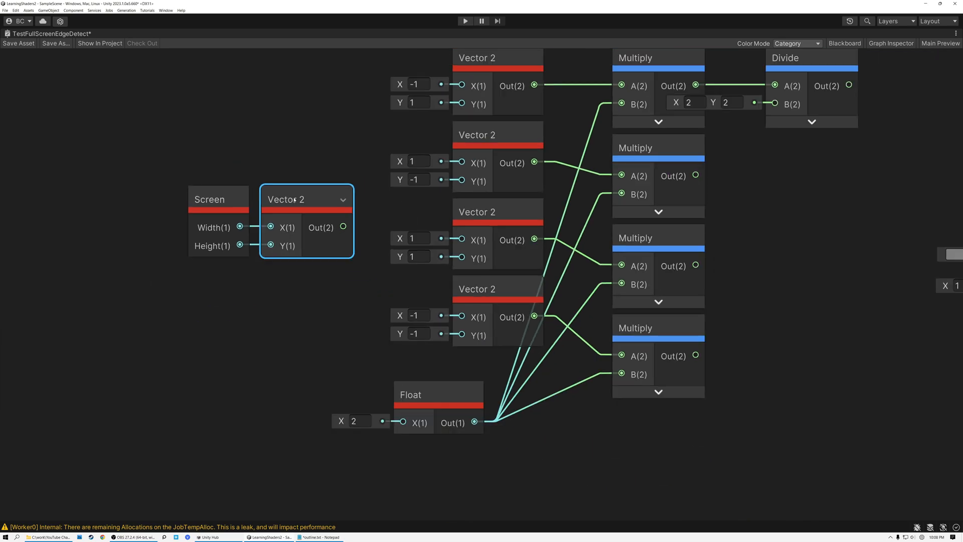
{"action": "middle_click_drag", "start_coordinate": [306, 194], "coordinate": [208, 255]}
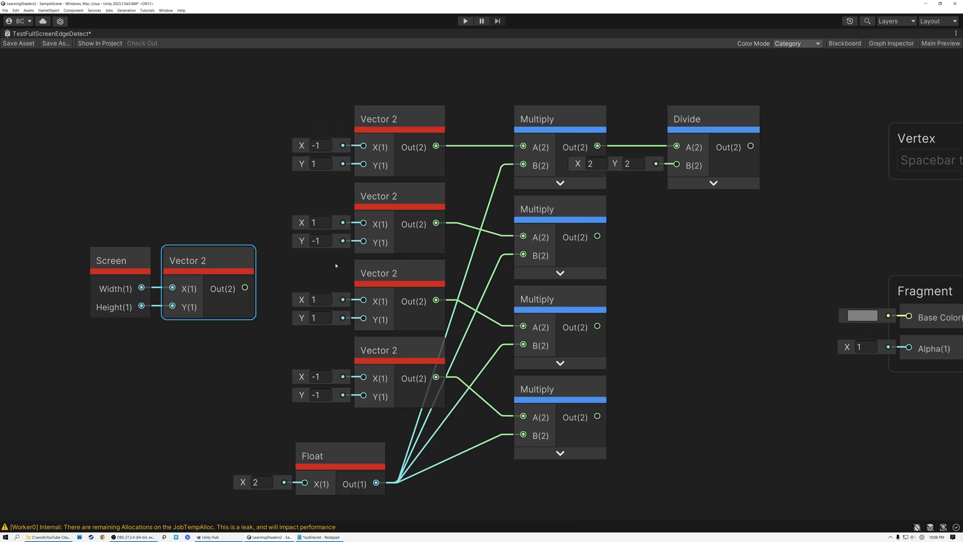
{"action": "left_click_drag", "start_coordinate": [245, 287], "coordinate": [676, 166]}
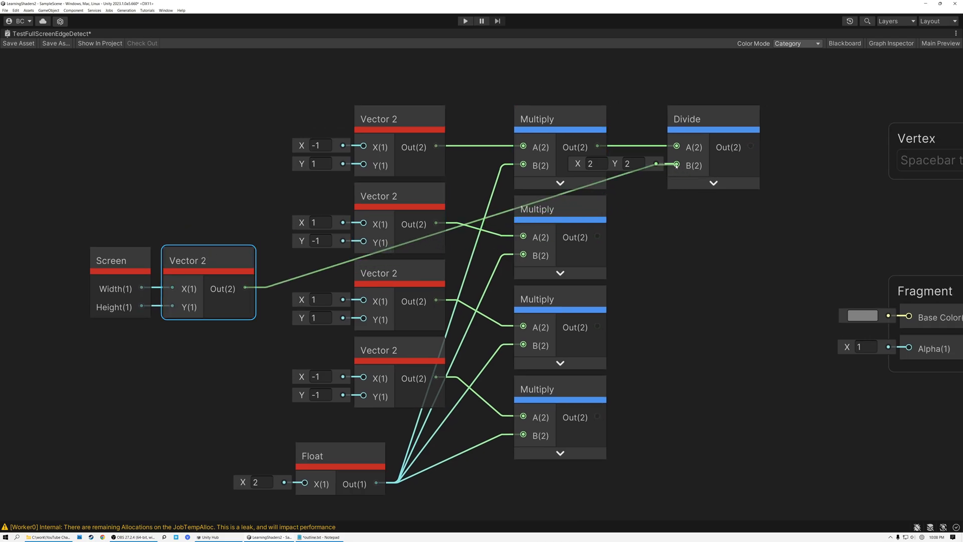
{"action": "scroll", "coordinate": [545, 129], "scroll_direction": "up", "scroll_amount": 3}
{"action": "scroll", "coordinate": [552, 128], "scroll_direction": "down", "scroll_amount": 4}
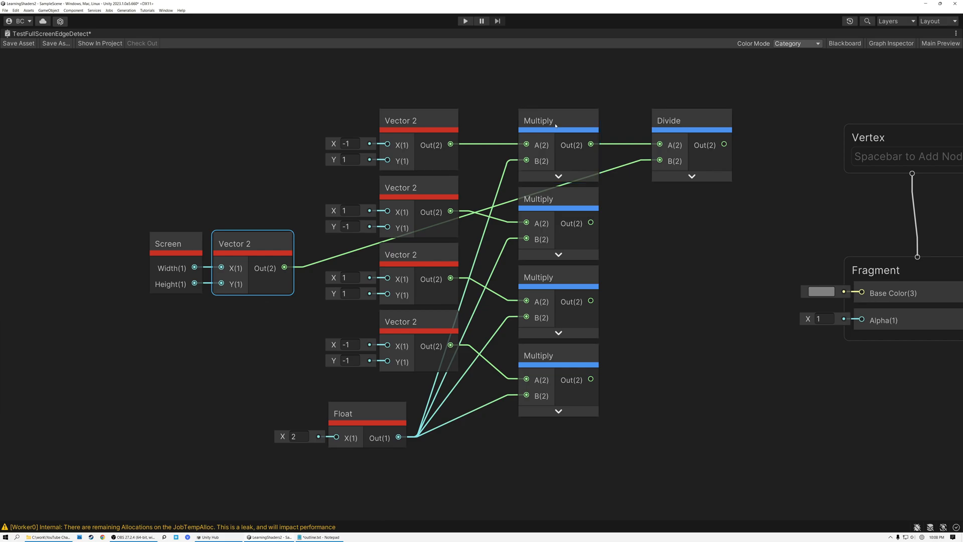
{"action": "middle_click_drag", "start_coordinate": [556, 125], "coordinate": [488, 139]}
{"action": "left_click_drag", "start_coordinate": [80, 201], "coordinate": [168, 339]}
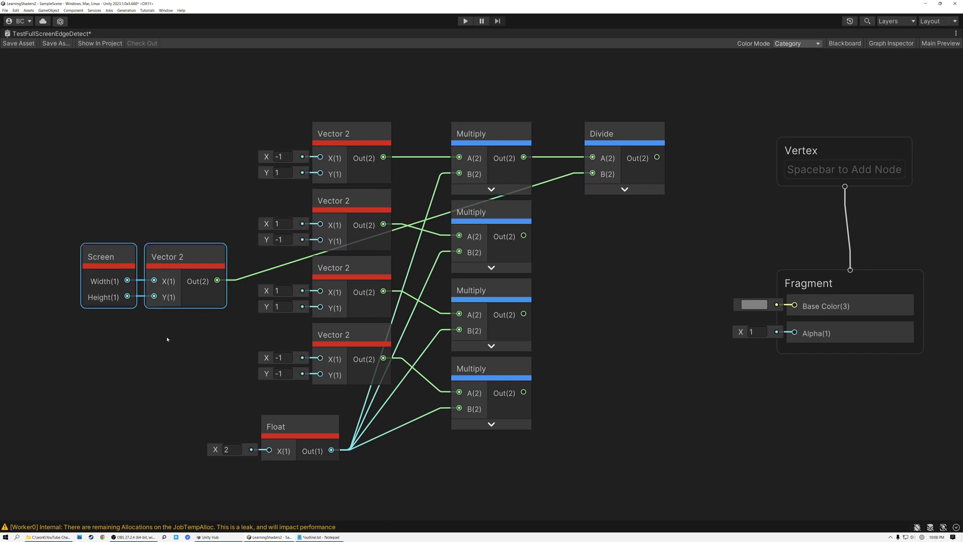
{"action": "left_click", "coordinate": [344, 136]}
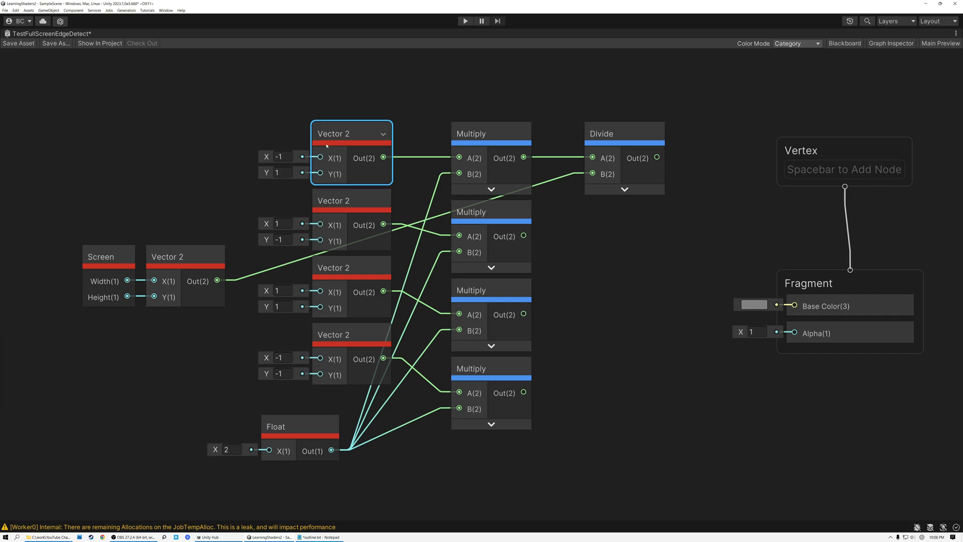
Duplicate the Divide node three times down the column and connect each remaining Multiply output to its own Divide input A
{"action": "left_click", "coordinate": [607, 142]}
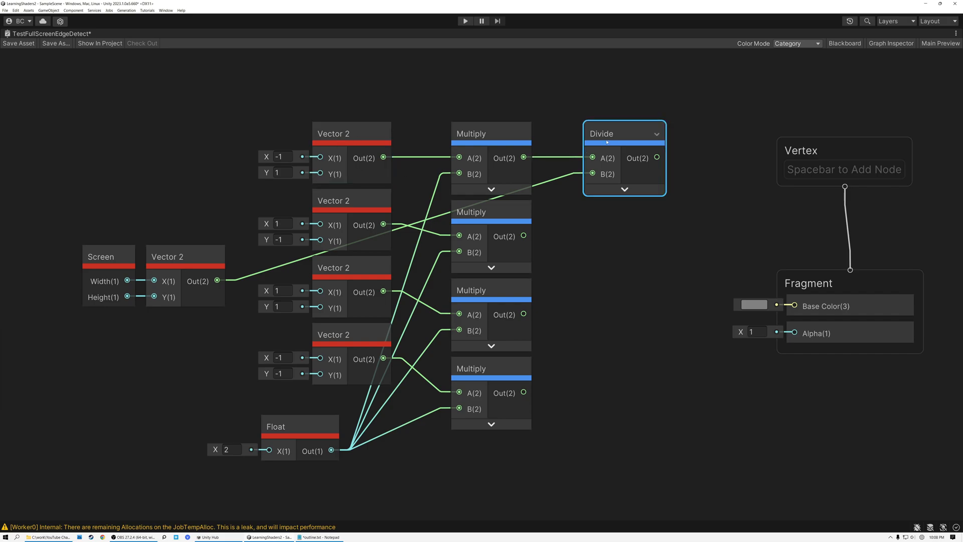
{"action": "key", "text": "ctrl+d"}
{"action": "left_click_drag", "start_coordinate": [609, 147], "coordinate": [606, 214]}
{"action": "left_click_drag", "start_coordinate": [523, 235], "coordinate": [588, 284]}
{"action": "key", "text": "ctrl+d"}
{"action": "left_click_drag", "start_coordinate": [523, 314], "coordinate": [629, 373]}
{"action": "key", "text": "ctrl+d"}
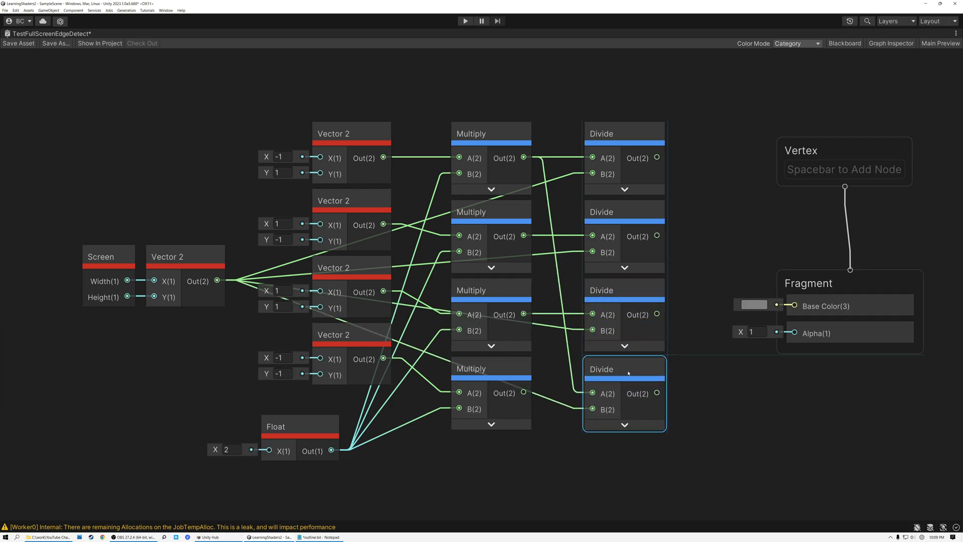
{"action": "left_click_drag", "start_coordinate": [524, 393], "coordinate": [592, 394]}
Select the vector, Float, Multiply and Divide nodes and move them together farther left from the Vertex and Fragment blocks
{"action": "left_click_drag", "start_coordinate": [140, 121], "coordinate": [559, 406]}
{"action": "left_click_drag", "start_coordinate": [659, 449], "coordinate": [659, 449]}
{"action": "left_click_drag", "start_coordinate": [604, 134], "coordinate": [409, 122]}
Add a Screen Position node, collapse its preview and place it above and left of the offset Vector 2 column
{"action": "scroll", "coordinate": [327, 95], "scroll_direction": "down", "scroll_amount": 3}
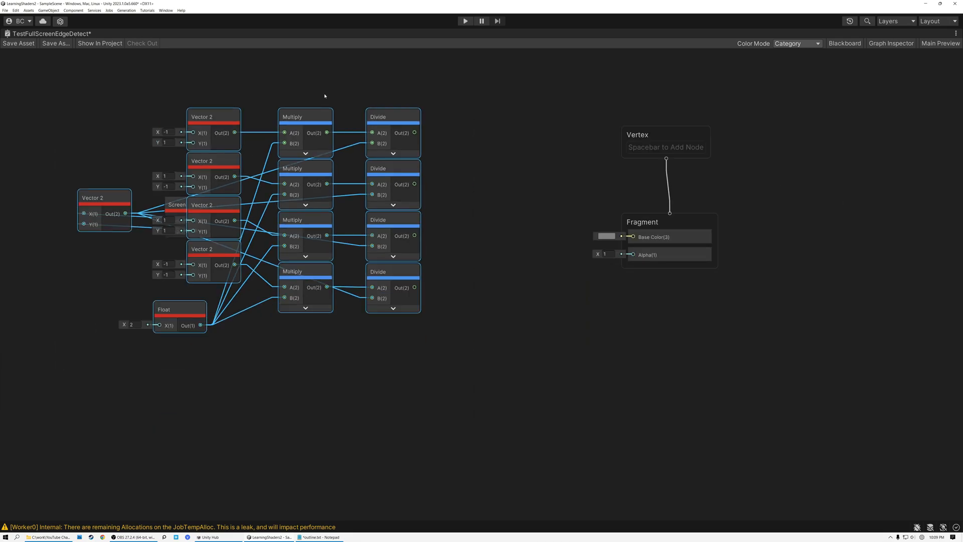
{"action": "scroll", "coordinate": [264, 127], "scroll_direction": "up", "scroll_amount": 2}
{"action": "key", "text": "space"}
{"action": "type", "text": "scree"}
{"action": "left_click", "coordinate": [311, 87]}
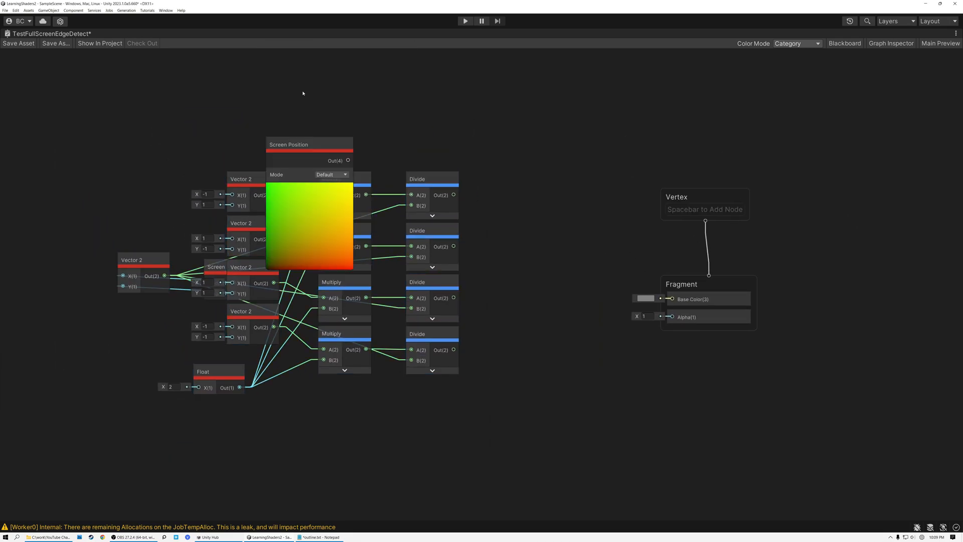
{"action": "left_click_drag", "start_coordinate": [294, 145], "coordinate": [173, 134]}
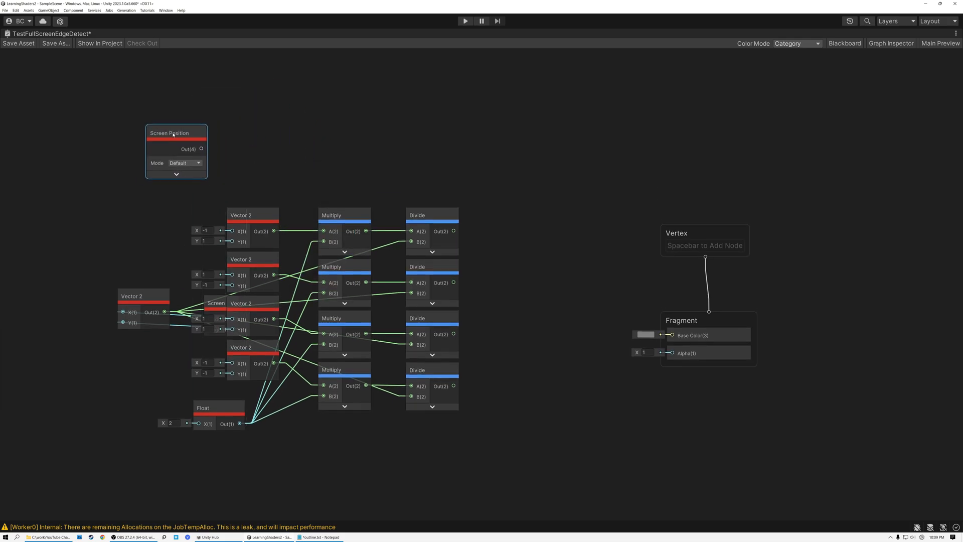
Add an Add node with Screen Position feeding A and the first Divide output feeding B, collapse its preview and align it with that Divide
{"action": "left_click_drag", "start_coordinate": [201, 149], "coordinate": [490, 175]}
{"action": "type", "text": "add"}
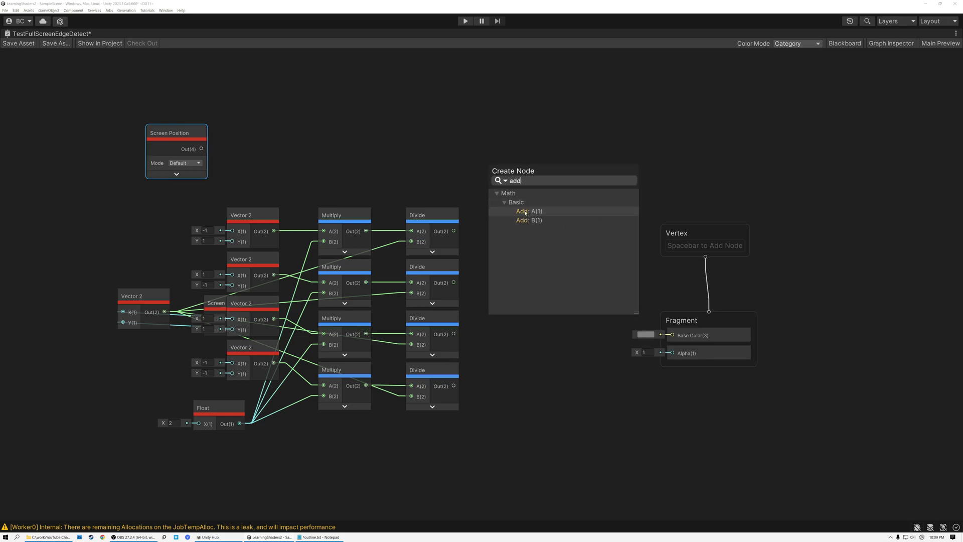
{"action": "left_click", "coordinate": [525, 211]}
{"action": "left_click_drag", "start_coordinate": [453, 231], "coordinate": [494, 189]}
{"action": "left_click", "coordinate": [526, 207]}
{"action": "left_click_drag", "start_coordinate": [189, 208], "coordinate": [499, 244]}
Duplicate the Add node three times down the column and connect each remaining Divide output to its own Add input B
{"action": "left_click", "coordinate": [497, 184]}
{"action": "key", "text": "ctrl+d"}
{"action": "left_click_drag", "start_coordinate": [455, 283], "coordinate": [490, 252]}
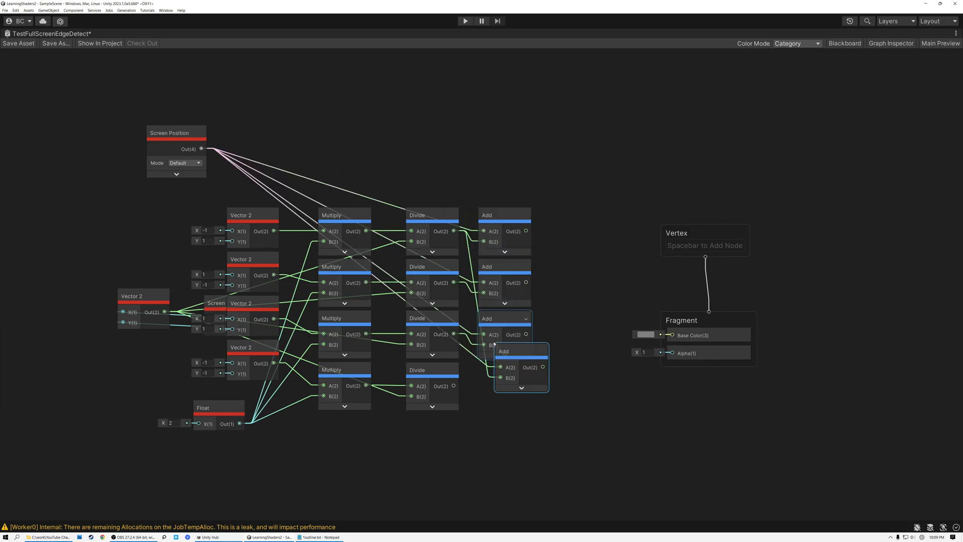
{"action": "left_click_drag", "start_coordinate": [506, 349], "coordinate": [485, 396]}
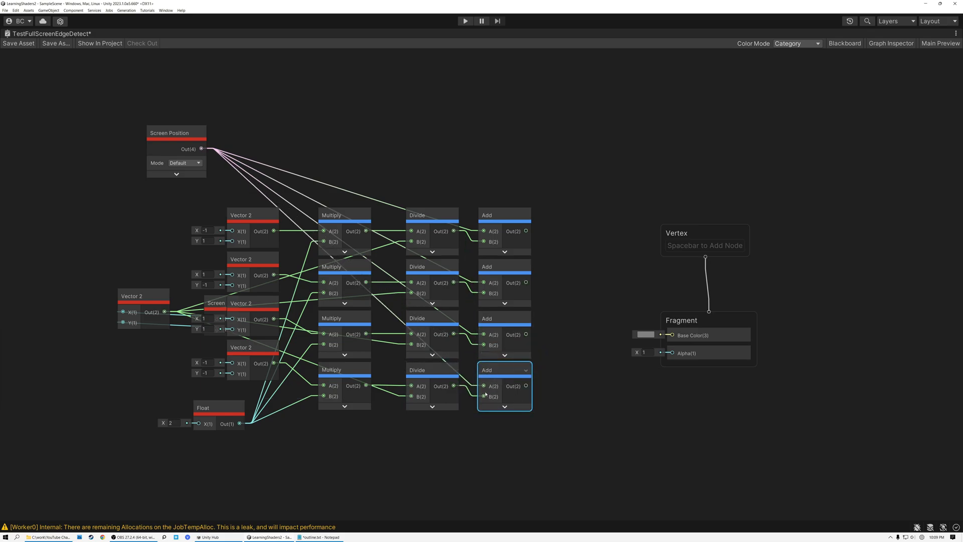
Widen the gap after the Add column by moving the node network left and the Vertex and Fragment blocks right
{"action": "left_click_drag", "start_coordinate": [97, 129], "coordinate": [526, 400]}
{"action": "left_click_drag", "start_coordinate": [502, 226], "coordinate": [405, 213]}
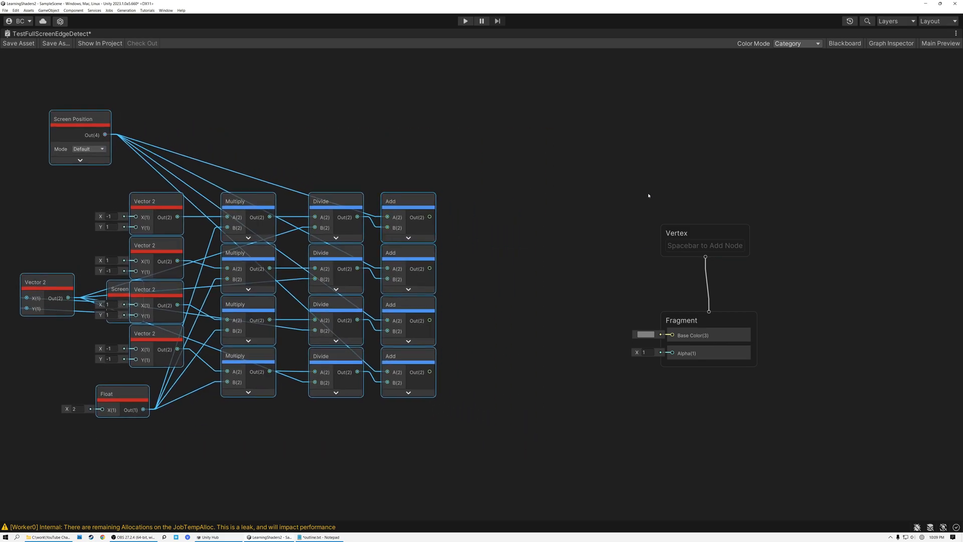
{"action": "left_click_drag", "start_coordinate": [598, 186], "coordinate": [809, 457]}
{"action": "left_click_drag", "start_coordinate": [668, 226], "coordinate": [791, 212]}
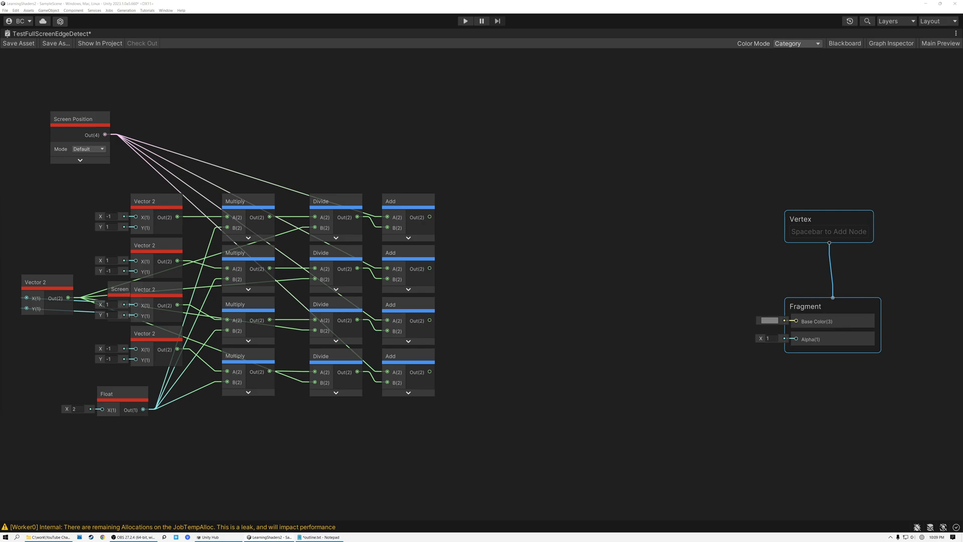
Add an HD Sample Buffer node between the Add column and the Fragment block, with NormalWorldSpace as its source buffer
{"action": "left_click", "coordinate": [505, 170]}
{"action": "key", "text": "space"}
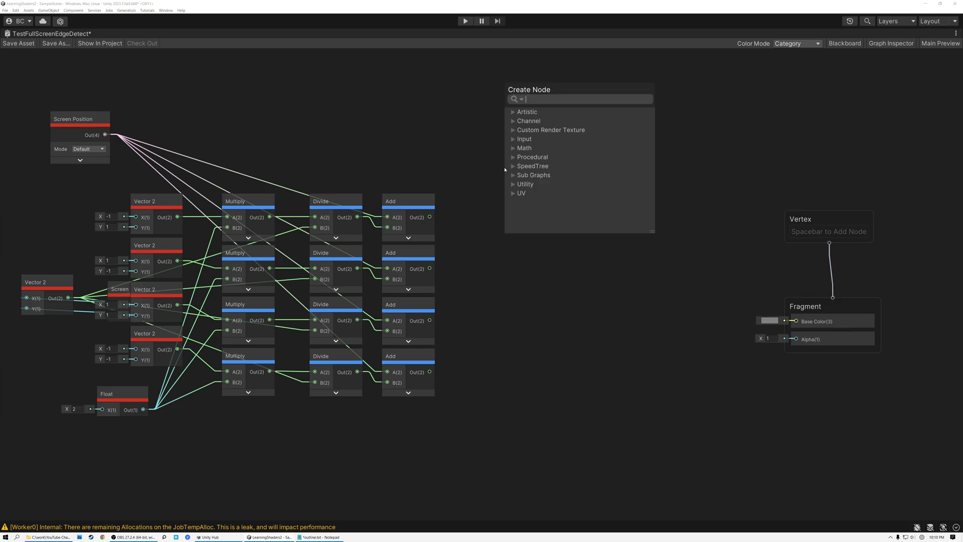
{"action": "type", "text": "hd"}
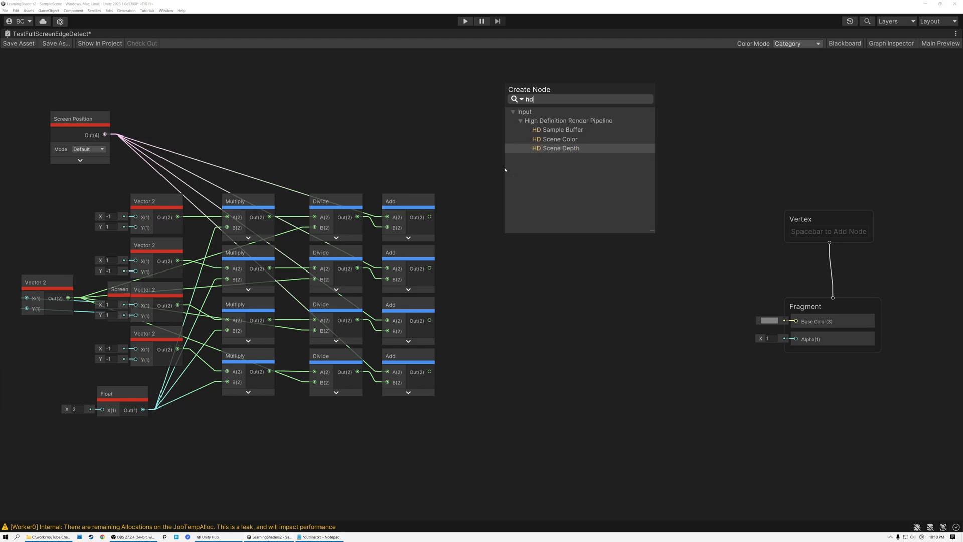
{"action": "double_click", "coordinate": [556, 130]}
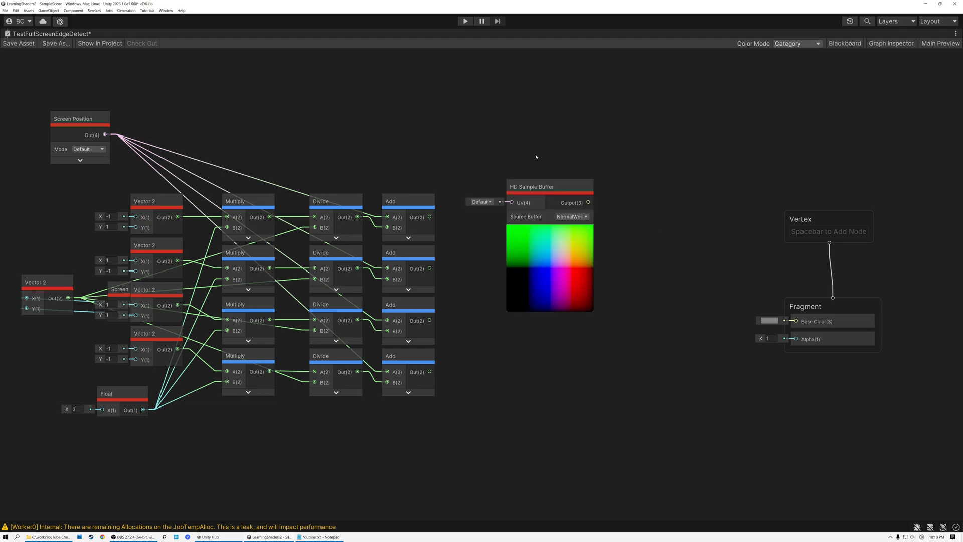
{"action": "left_click", "coordinate": [589, 217]}
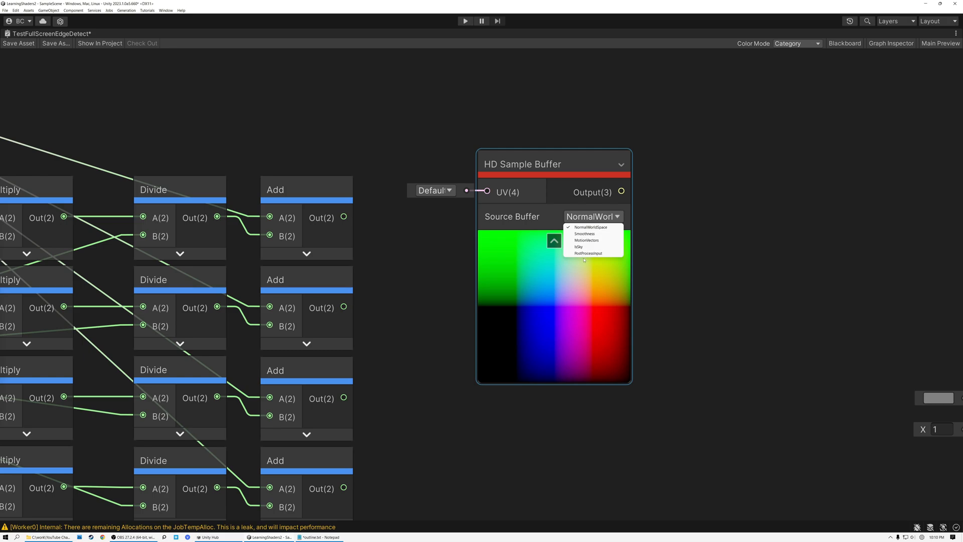
{"action": "left_click", "coordinate": [586, 228]}
{"action": "scroll", "coordinate": [652, 221], "scroll_direction": "down", "scroll_amount": 3}
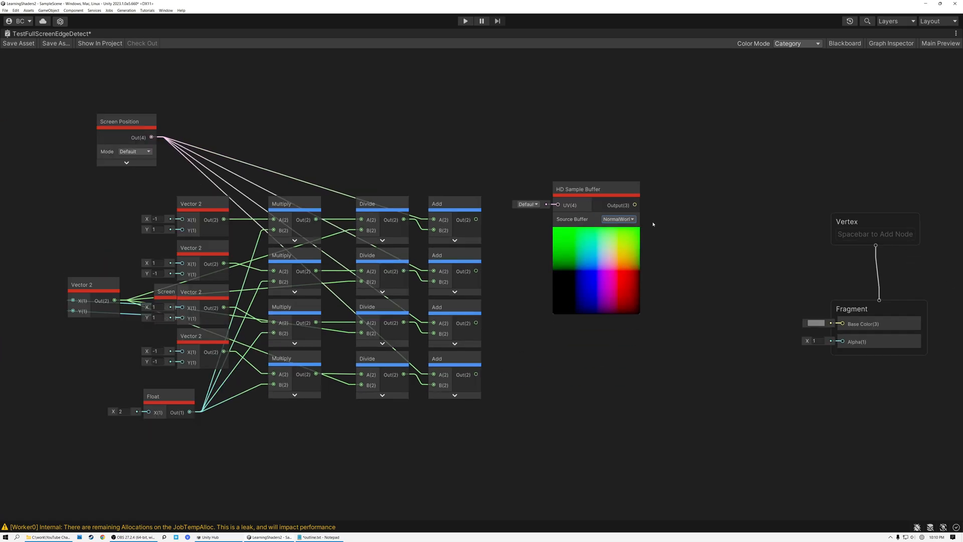
Connect the HD Sample Buffer's Output to the Fragment block's Base Color and save the shader graph asset
{"action": "middle_click_drag", "start_coordinate": [624, 239], "coordinate": [585, 250]}
{"action": "left_click_drag", "start_coordinate": [563, 223], "coordinate": [770, 341]}
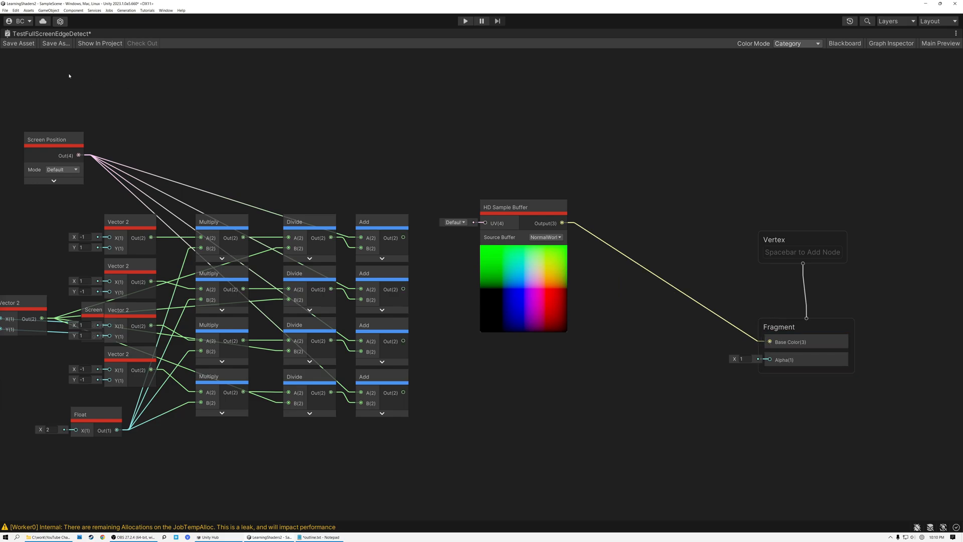
{"action": "left_click", "coordinate": [19, 44]}
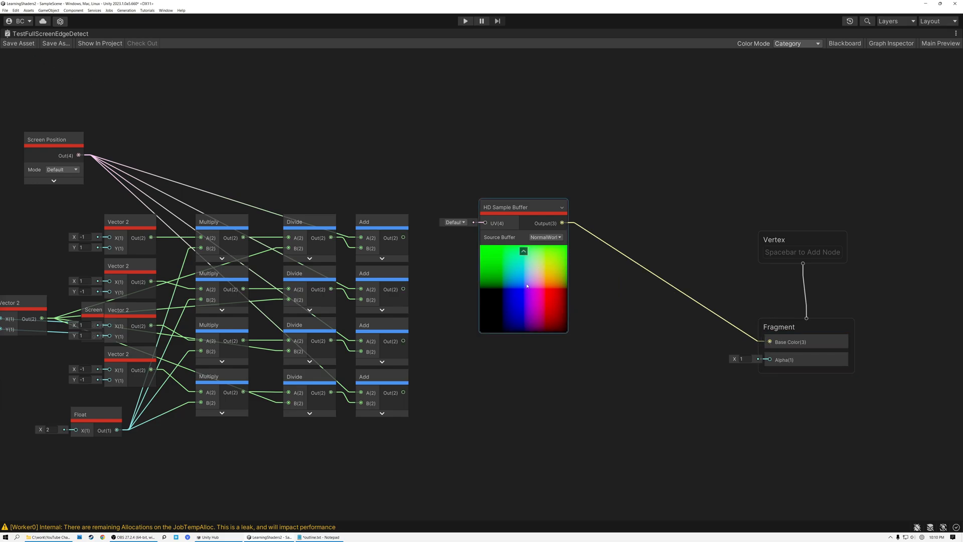
{"action": "scroll", "coordinate": [527, 286], "scroll_direction": "up", "scroll_amount": 3}
{"action": "scroll", "coordinate": [514, 289], "scroll_direction": "down", "scroll_amount": 4}
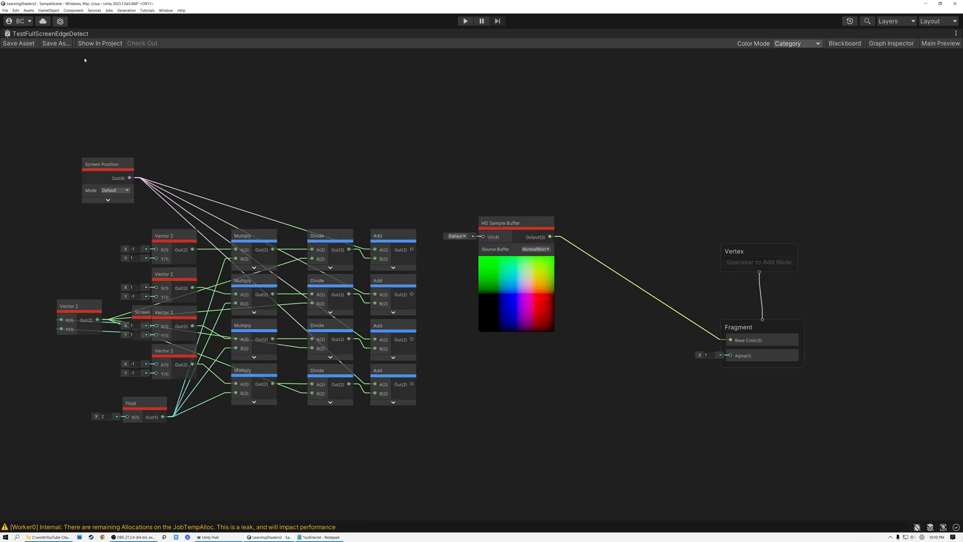
Return to the Scene view and assign the TestFullScreenEdgeDetect material to the second Custom Pass's FullScreen Material
{"action": "double_click", "coordinate": [28, 34]}
{"action": "left_click", "coordinate": [132, 34]}
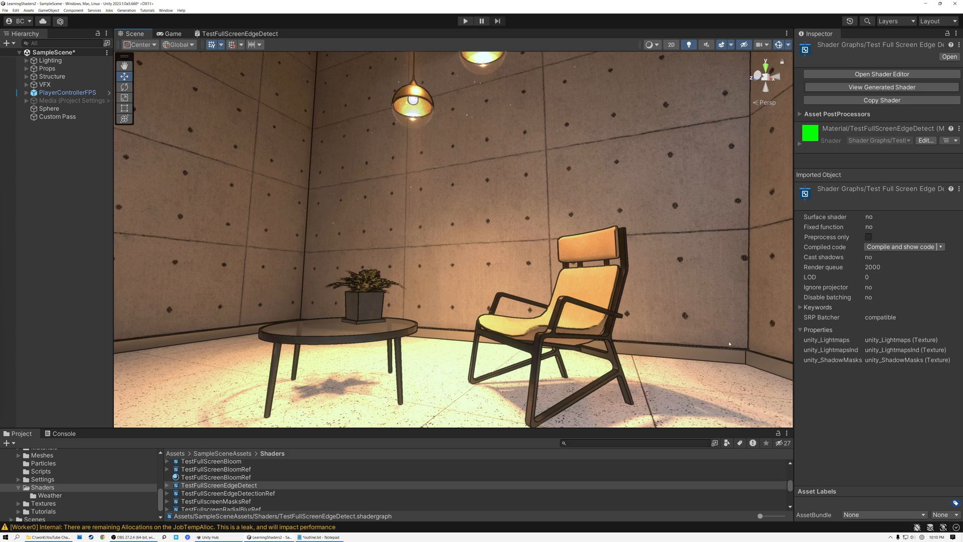
{"action": "left_click", "coordinate": [57, 117]}
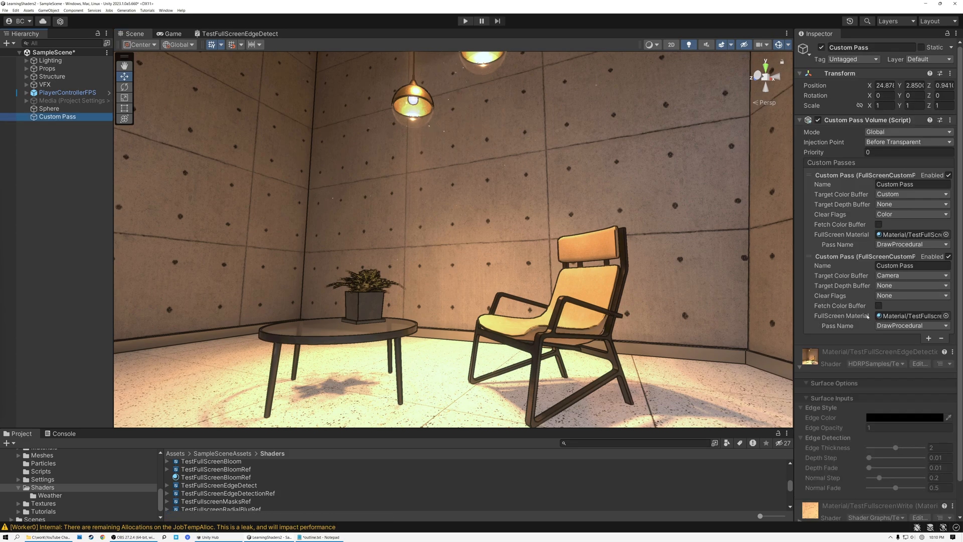
{"action": "left_click", "coordinate": [946, 316]}
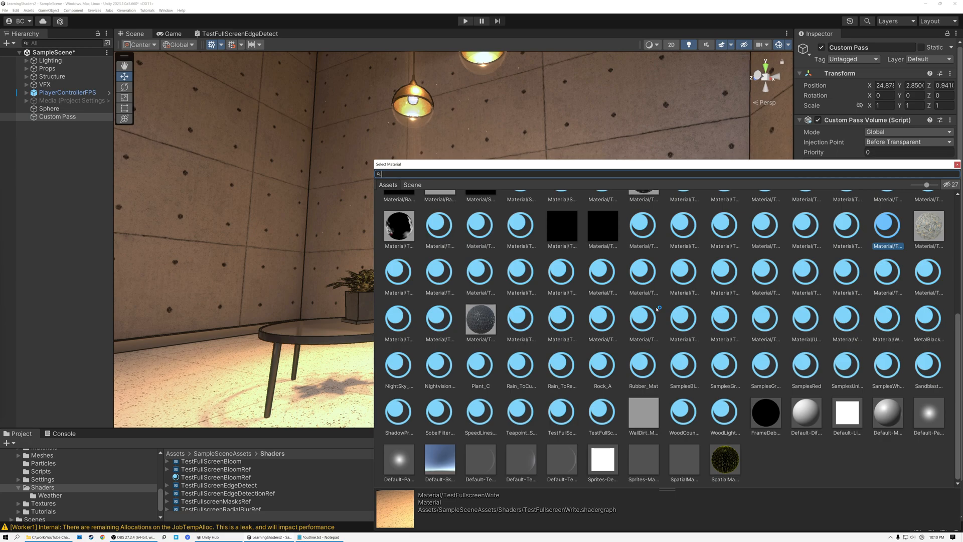
{"action": "double_click", "coordinate": [562, 332]}
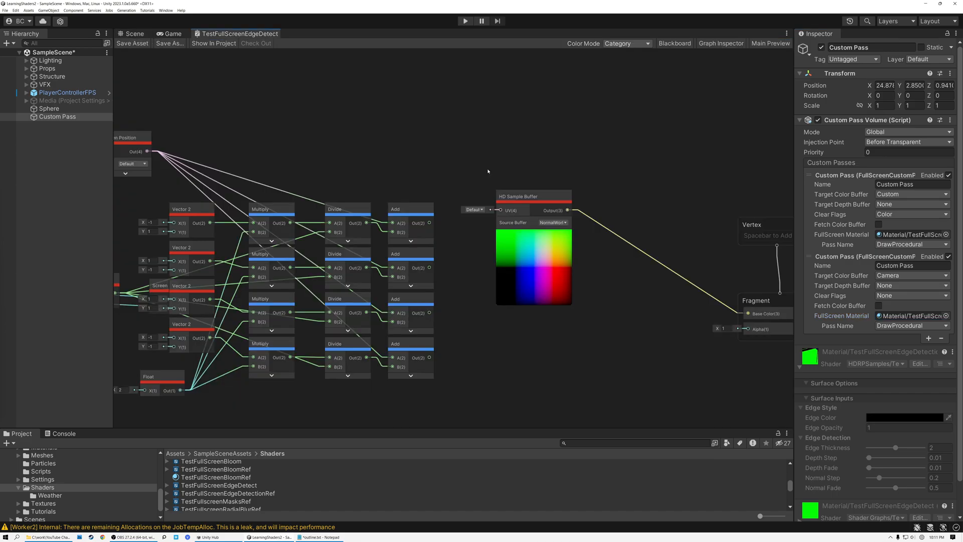
In the TestFullScreenEdgeDetect graph, collapse the HD Sample Buffer's preview and shift the node slightly up
{"action": "left_click", "coordinate": [534, 235]}
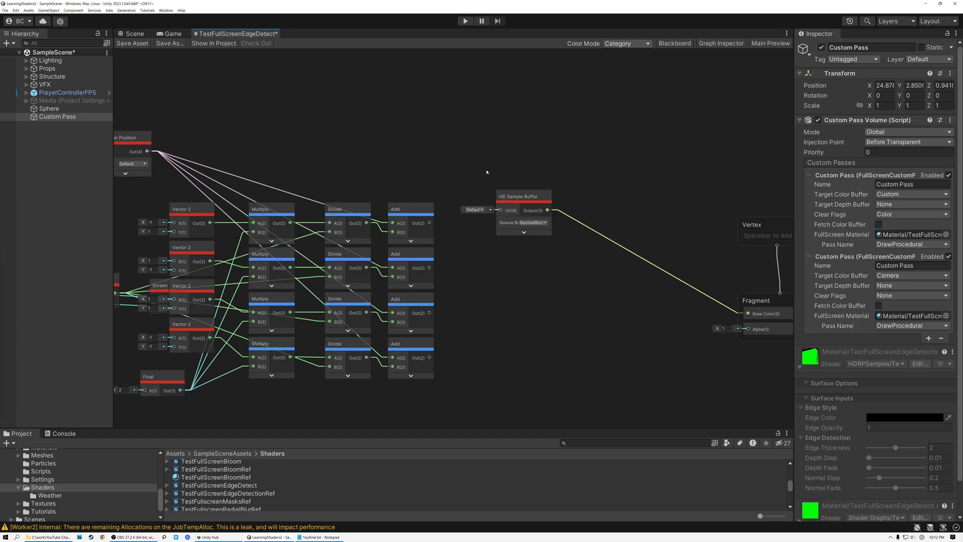
{"action": "left_click_drag", "start_coordinate": [515, 200], "coordinate": [510, 180]}
{"action": "scroll", "coordinate": [510, 180], "scroll_direction": "up", "scroll_amount": 3}
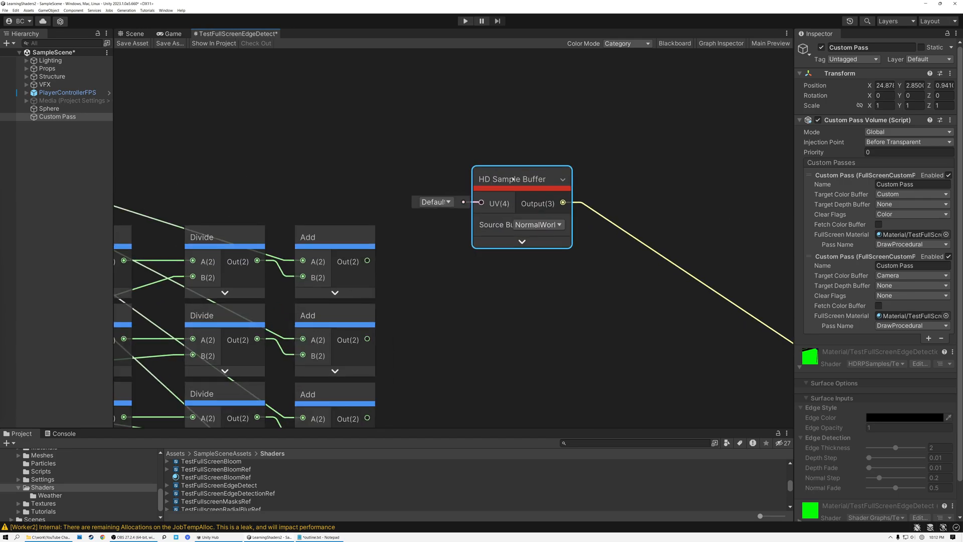
{"action": "scroll", "coordinate": [394, 190], "scroll_direction": "down", "scroll_amount": 2}
{"action": "middle_click_drag", "start_coordinate": [323, 181], "coordinate": [542, 129]}
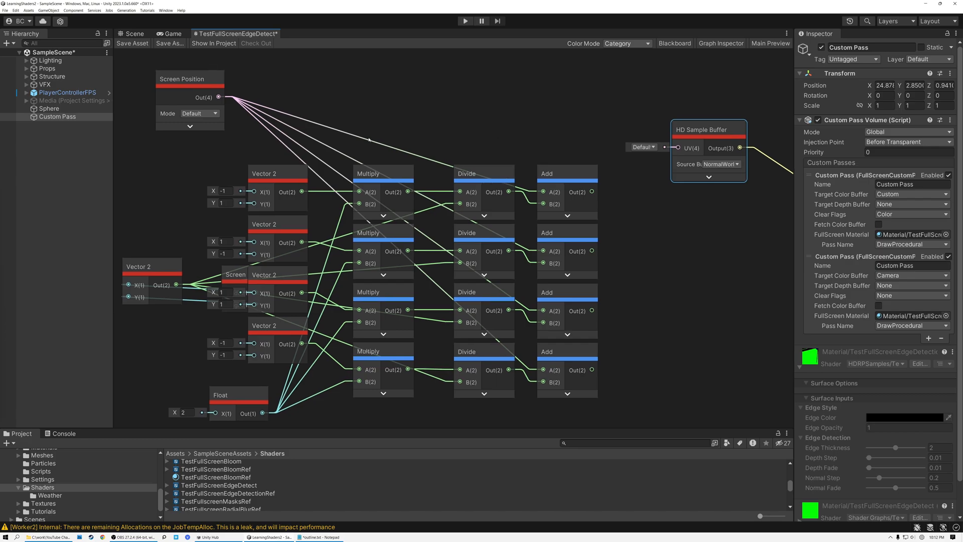
{"action": "middle_click_drag", "start_coordinate": [679, 114], "coordinate": [548, 118]}
Duplicate the HD Sample Buffer node three times and stack the copies in a column beside the Add nodes
{"action": "left_click_drag", "start_coordinate": [577, 133], "coordinate": [570, 317]}
{"action": "key", "text": "ctrl+d"}
{"action": "key", "text": "ctrl+d"}
{"action": "key", "text": "ctrl+d"}
Connect each of the four Add outputs to the UV input of its own HD Sample Buffer
{"action": "left_click_drag", "start_coordinate": [463, 193], "coordinate": [547, 141]}
{"action": "left_click_drag", "start_coordinate": [464, 253], "coordinate": [547, 205]}
{"action": "left_click_drag", "start_coordinate": [462, 312], "coordinate": [547, 270]}
{"action": "left_click_drag", "start_coordinate": [463, 371], "coordinate": [548, 334]}
Add a Multiply node fed by the first HD Sample Buffer, set B to 0.5, 0.5, 0.5 and collapse its preview
{"action": "middle_click_drag", "start_coordinate": [660, 252], "coordinate": [522, 256]}
{"action": "scroll", "coordinate": [520, 257], "scroll_direction": "up", "scroll_amount": 1}
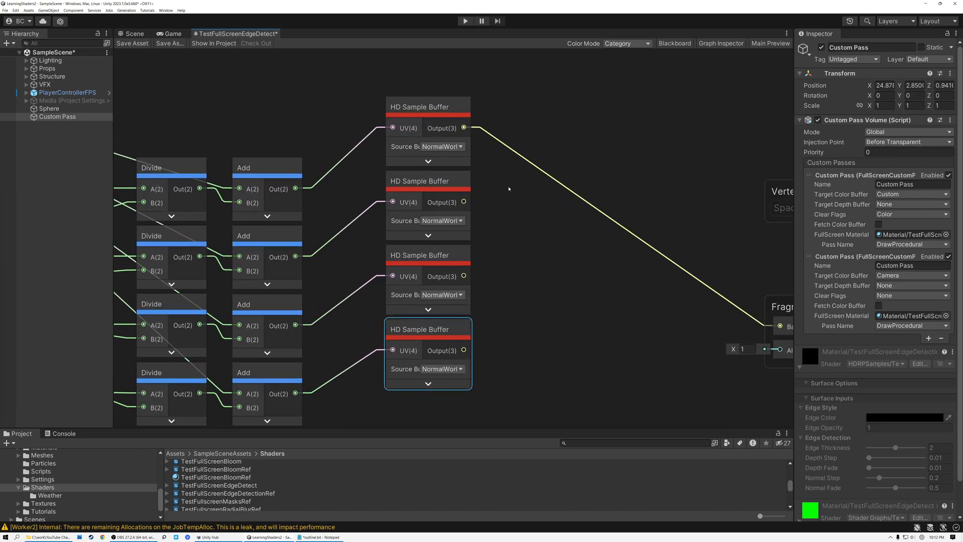
{"action": "left_click_drag", "start_coordinate": [463, 127], "coordinate": [545, 126]}
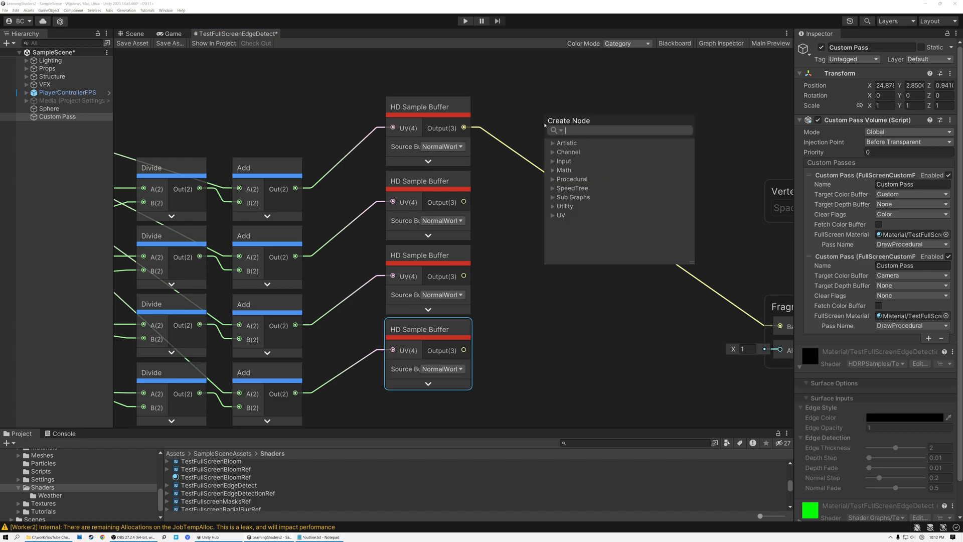
{"action": "type", "text": "mul"}
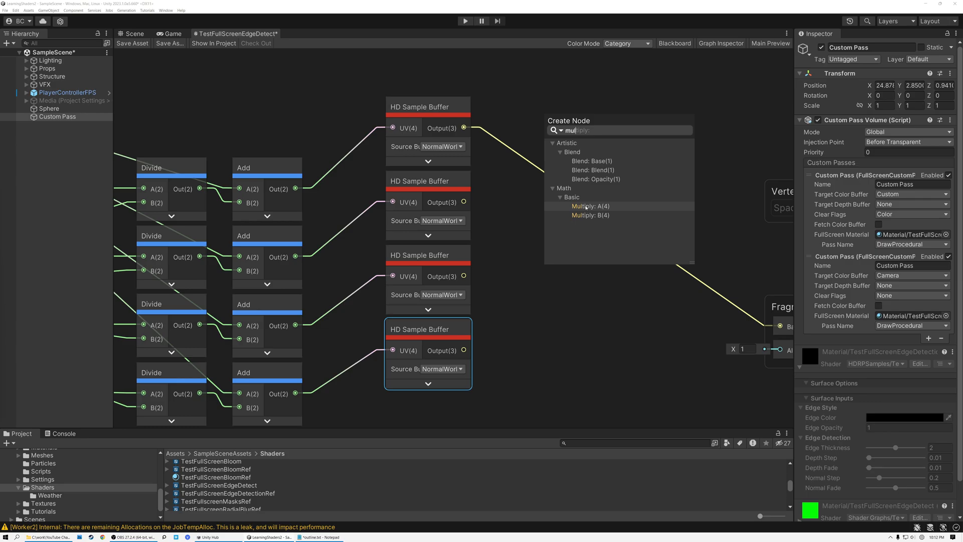
{"action": "left_click", "coordinate": [586, 208]}
{"action": "scroll", "coordinate": [560, 116], "scroll_direction": "up", "scroll_amount": 3}
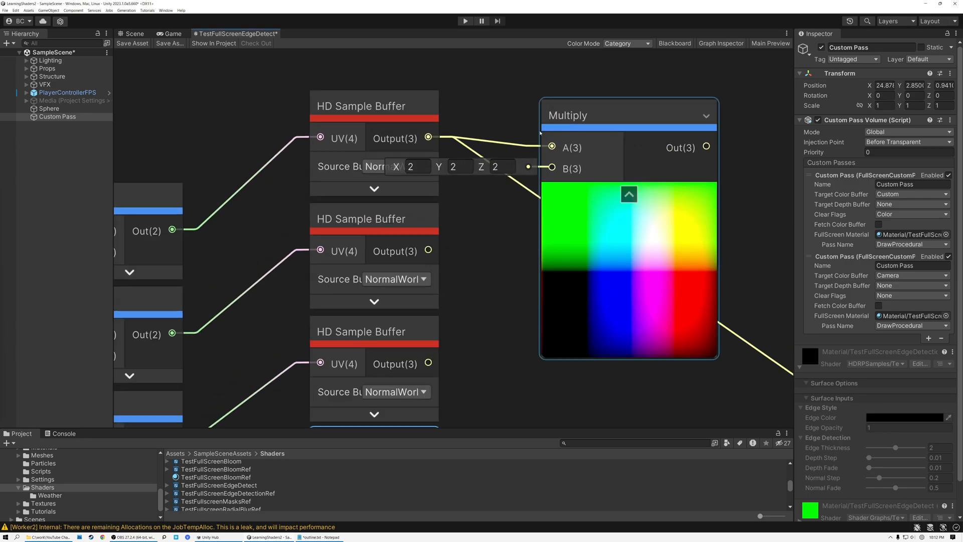
{"action": "left_click_drag", "start_coordinate": [560, 115], "coordinate": [620, 114]}
{"action": "left_click", "coordinate": [475, 166]}
{"action": "type", "text": "0.5"}
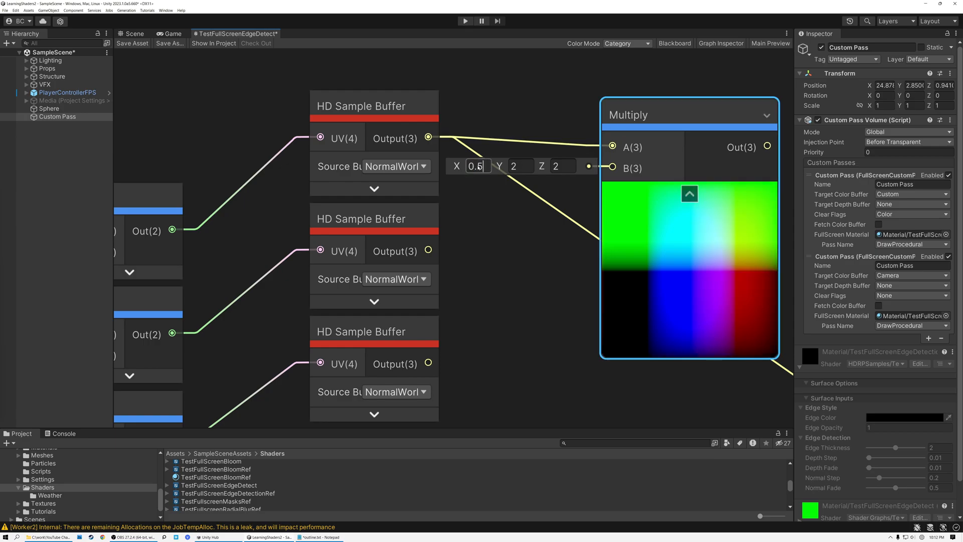
{"action": "left_click_drag", "start_coordinate": [484, 170], "coordinate": [463, 170]}
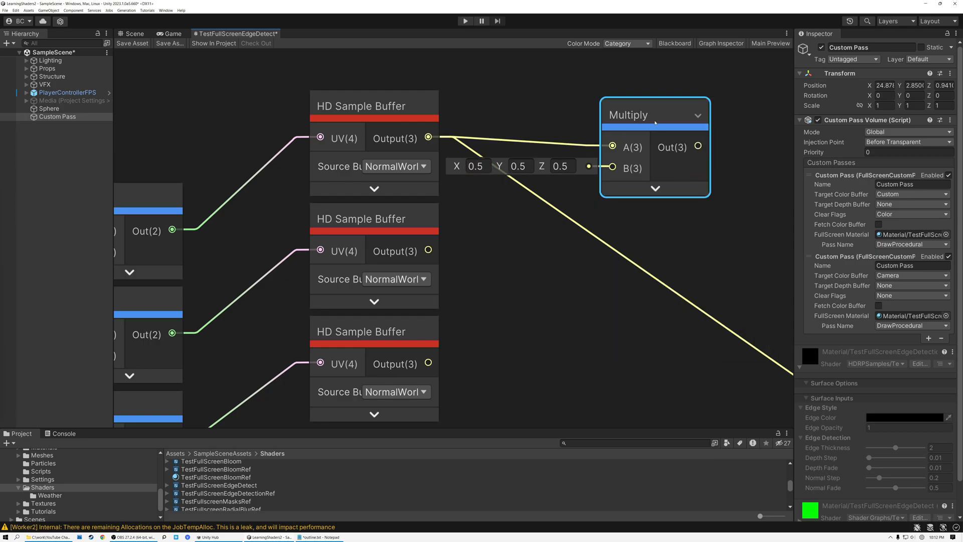
Add an Add node with the Multiply output as A and set its B input to 0.5, 0.5, 0.5
{"action": "middle_click_drag", "start_coordinate": [662, 110], "coordinate": [450, 124]}
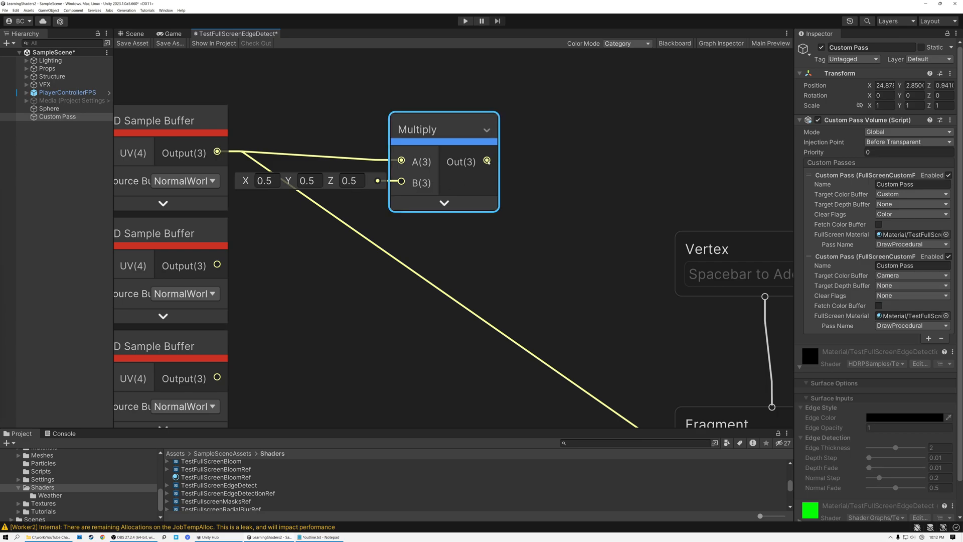
{"action": "key", "text": "space"}
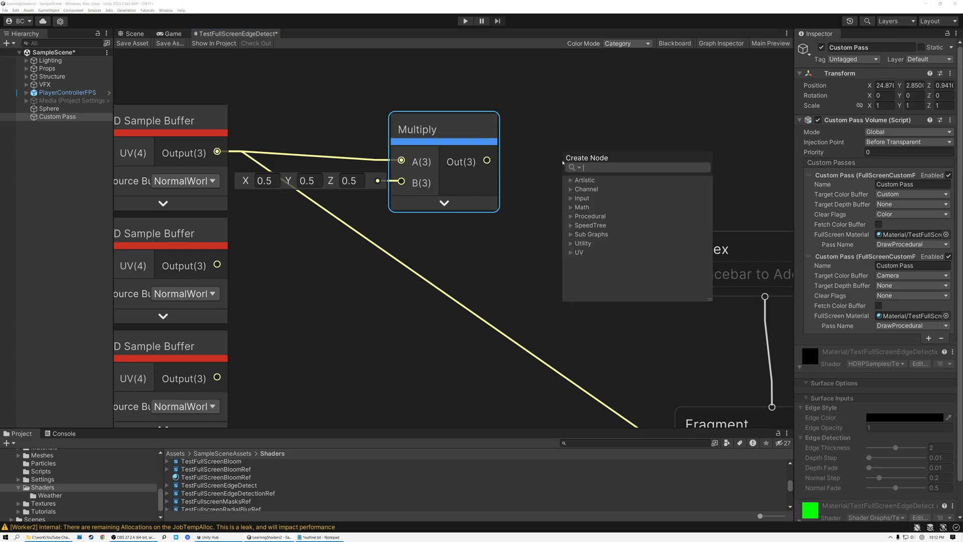
{"action": "type", "text": "add"}
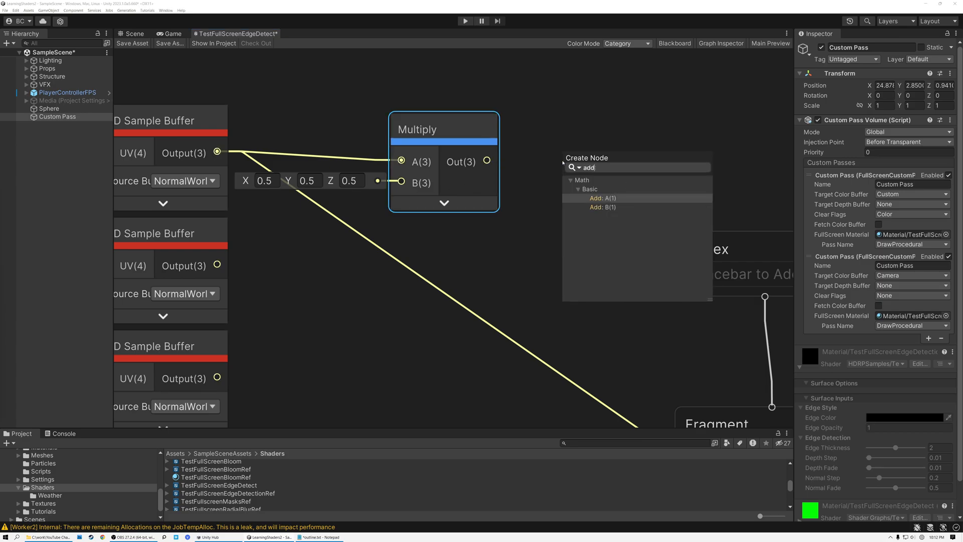
{"action": "left_click", "coordinate": [602, 198]}
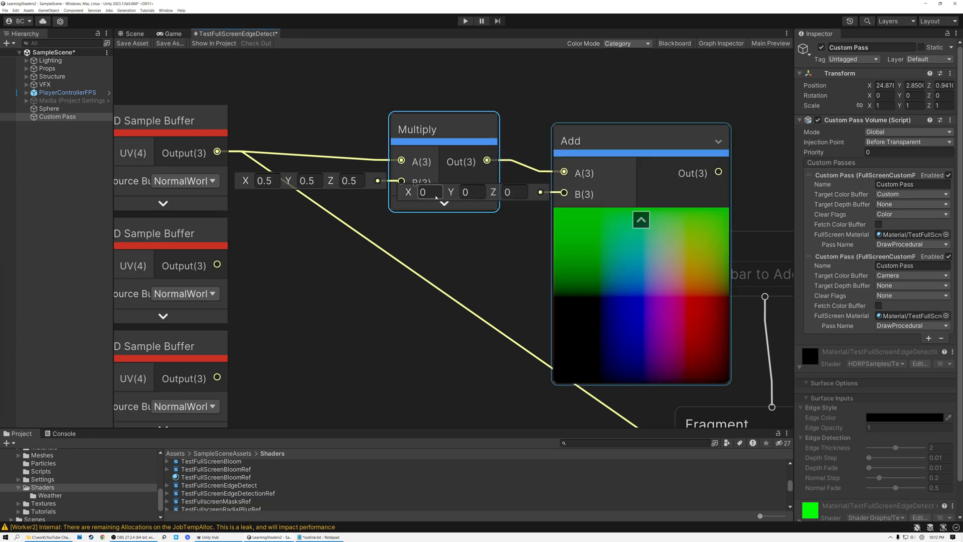
{"action": "left_click", "coordinate": [432, 198]}
{"action": "type", "text": "0.5"}
{"action": "left_click", "coordinate": [470, 194]}
{"action": "type", "text": "0."}
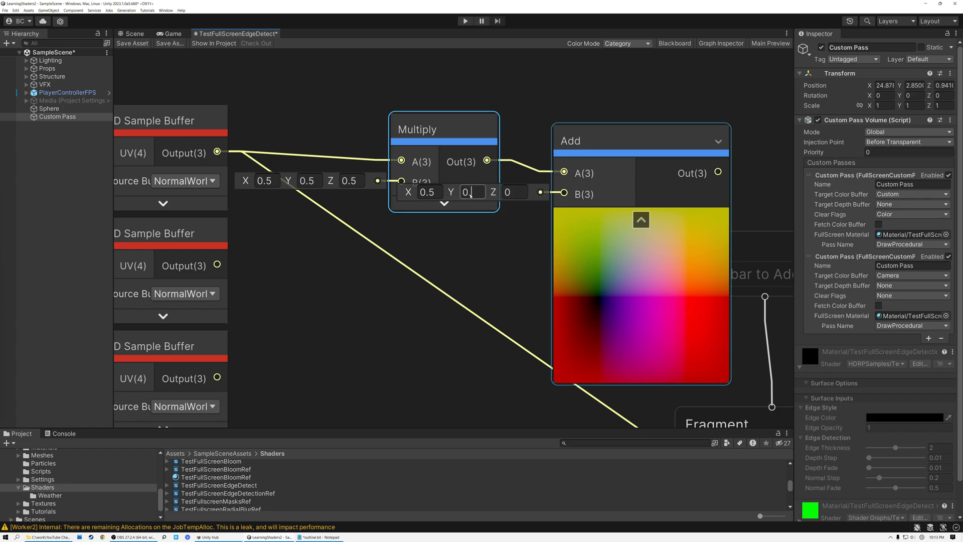
{"action": "type", "text": "5"}
{"action": "left_click", "coordinate": [513, 193]}
{"action": "type", "text": "0."}
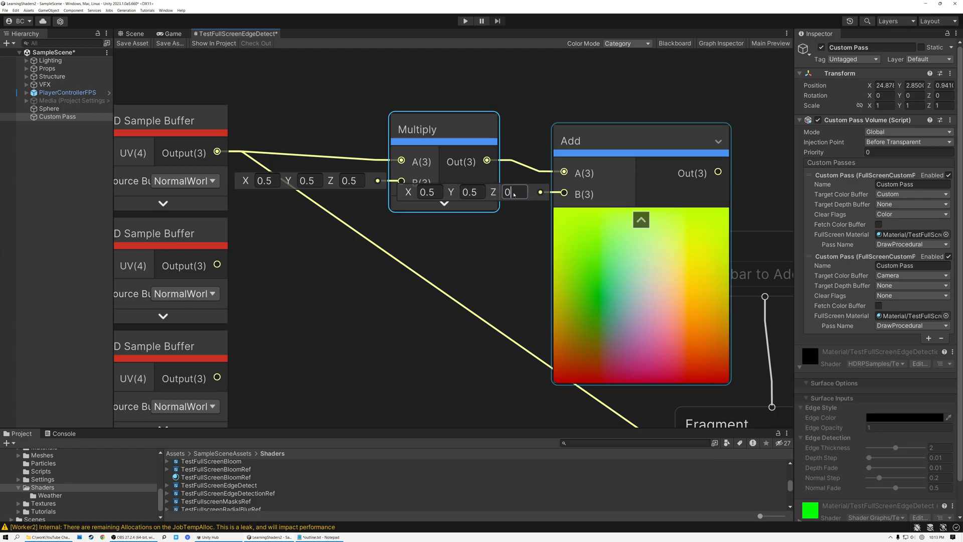
{"action": "type", "text": "5"}
Hide the Multiply node's unused port, collapse the Add node's preview, and align both nodes beside the first HD Sample Buffer
{"action": "left_click", "coordinate": [482, 150]}
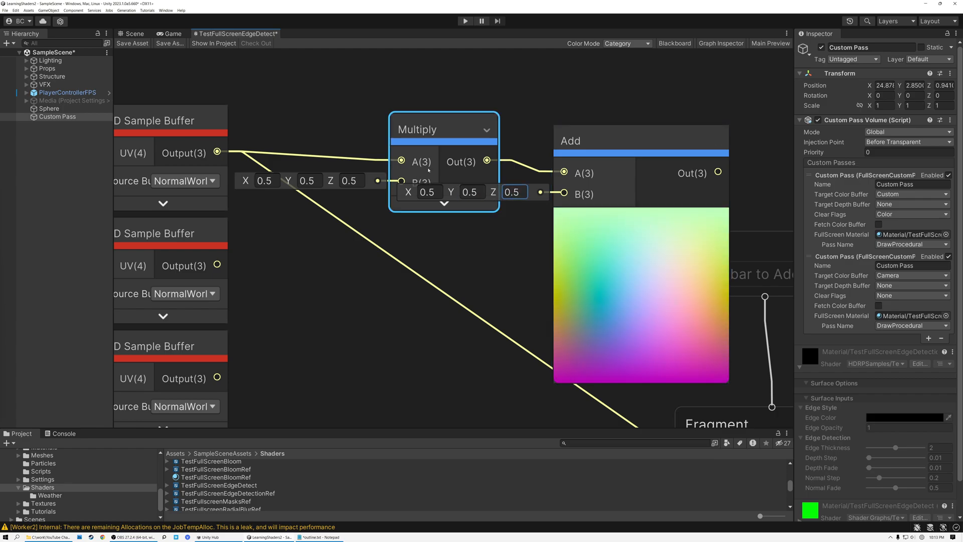
{"action": "left_click", "coordinate": [487, 129]}
{"action": "left_click", "coordinate": [638, 220]}
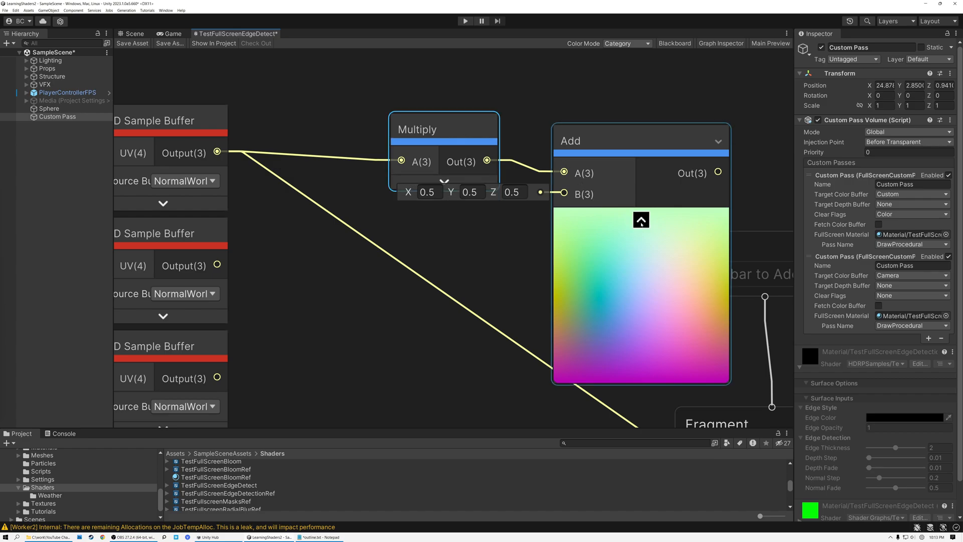
{"action": "left_click", "coordinate": [639, 219]}
{"action": "left_click_drag", "start_coordinate": [592, 142], "coordinate": [543, 134]}
Duplicate the Multiply and Add pair three times down the column and connect each remaining HD Sample Buffer to its own Multiply A
{"action": "left_click_drag", "start_coordinate": [477, 96], "coordinate": [362, 233]}
{"action": "key", "text": "ctrl+d"}
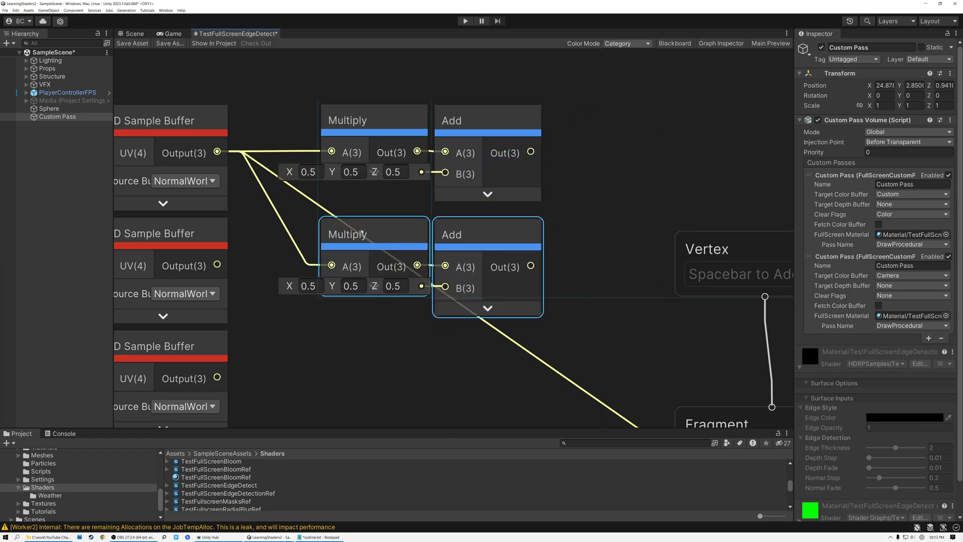
{"action": "left_click_drag", "start_coordinate": [216, 264], "coordinate": [332, 270]}
{"action": "scroll", "coordinate": [335, 345], "scroll_direction": "down", "scroll_amount": 2}
{"action": "middle_click_drag", "start_coordinate": [362, 353], "coordinate": [404, 251]}
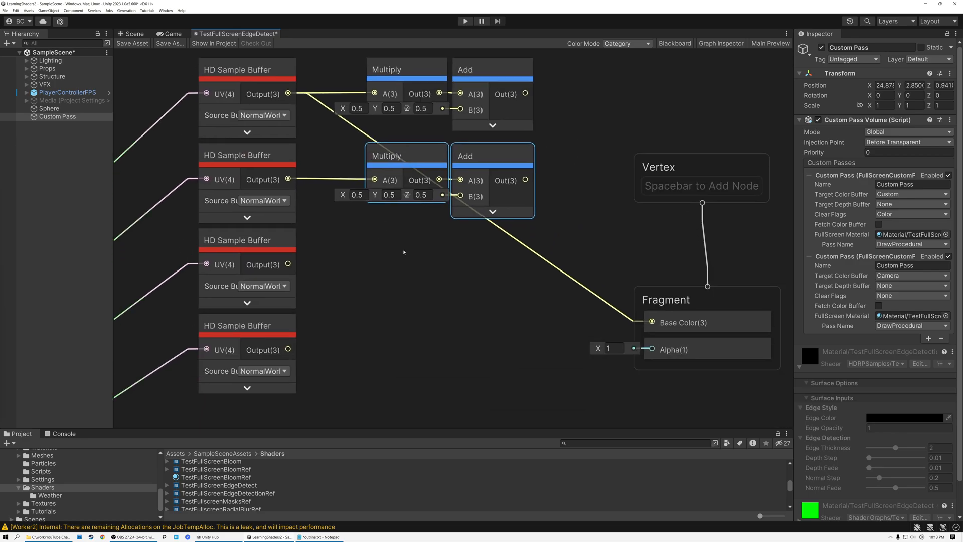
{"action": "key", "text": "ctrl+d"}
{"action": "left_click_drag", "start_coordinate": [406, 260], "coordinate": [404, 235]}
{"action": "left_click_drag", "start_coordinate": [420, 304], "coordinate": [419, 323]}
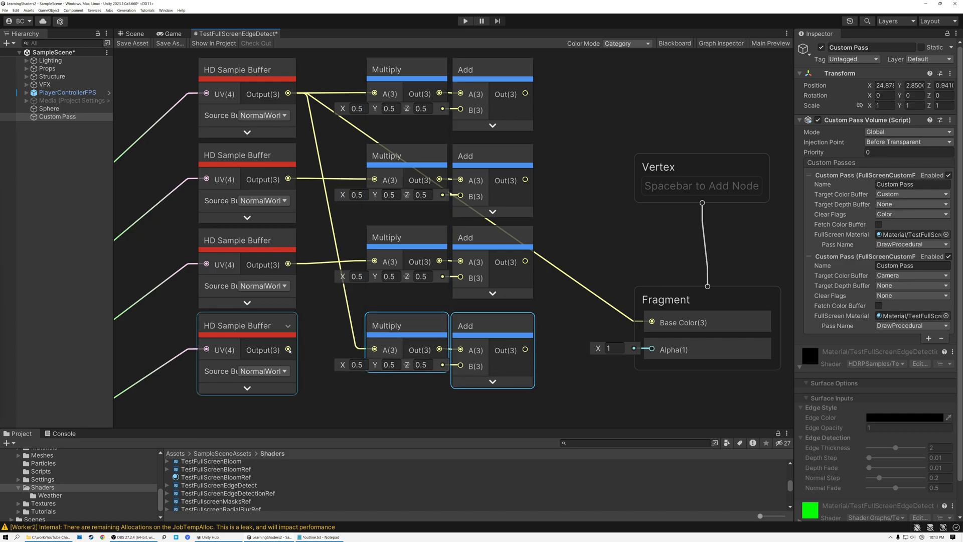
{"action": "left_click_drag", "start_coordinate": [288, 349], "coordinate": [375, 350]}
{"action": "scroll", "coordinate": [330, 181], "scroll_direction": "down", "scroll_amount": 1}
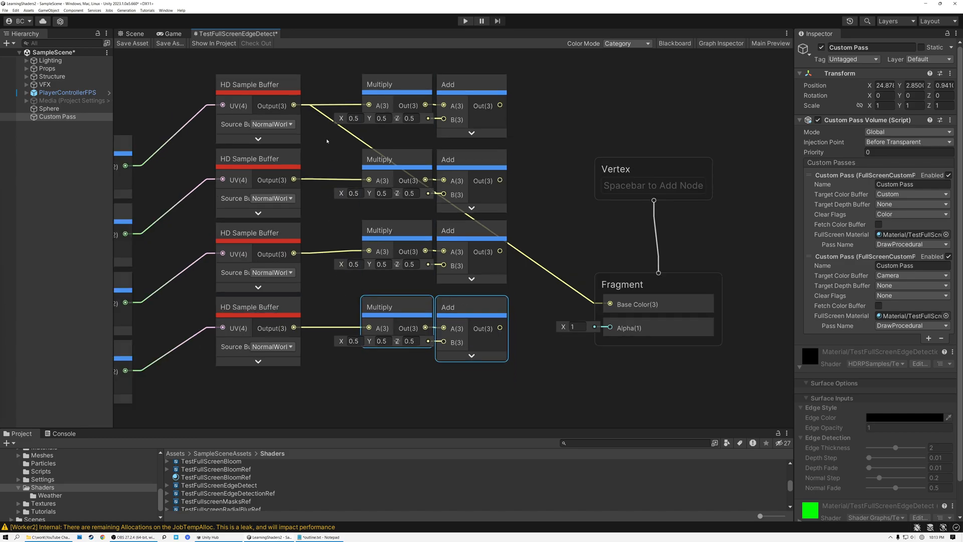
Shift the Vertex and Fragment blocks away and add a collapsed Subtract node with the first Add output as A and the second as B
{"action": "left_click_drag", "start_coordinate": [558, 136], "coordinate": [778, 284]}
{"action": "middle_click_drag", "start_coordinate": [564, 174], "coordinate": [578, 222]}
{"action": "left_click", "coordinate": [483, 157]}
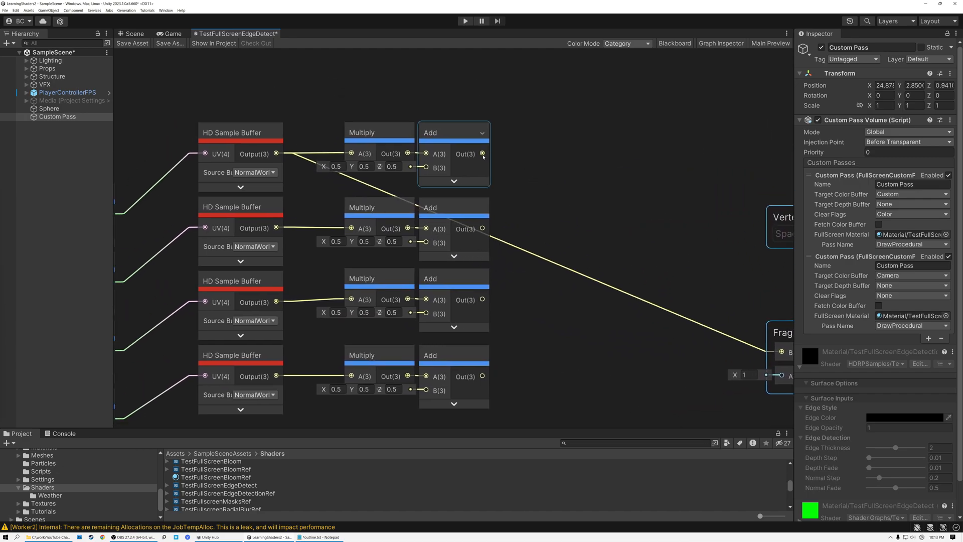
{"action": "left_click_drag", "start_coordinate": [483, 156], "coordinate": [521, 183]}
{"action": "type", "text": "sub"}
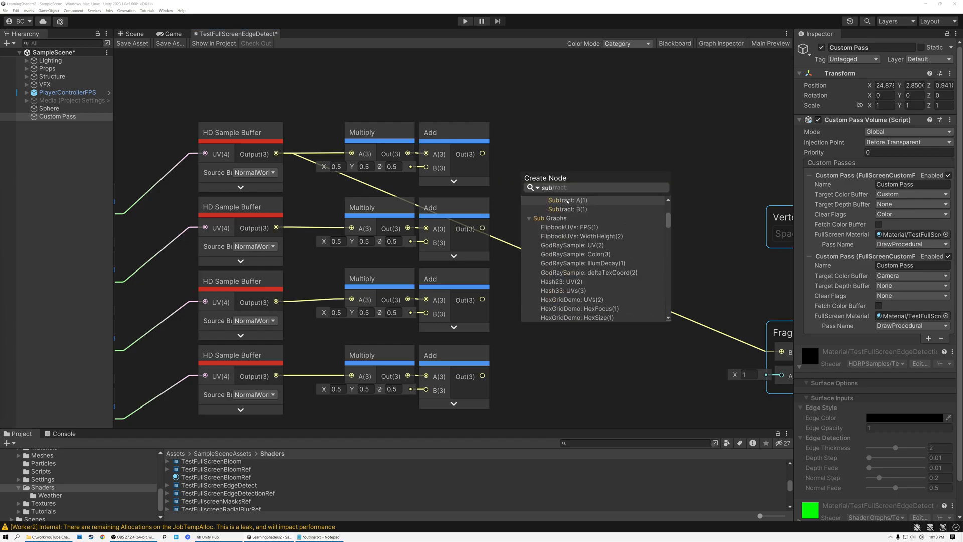
{"action": "left_click", "coordinate": [567, 202]}
{"action": "scroll", "coordinate": [520, 221], "scroll_direction": "up", "scroll_amount": 1}
{"action": "left_click_drag", "start_coordinate": [479, 230], "coordinate": [523, 204]}
{"action": "left_click", "coordinate": [581, 221]}
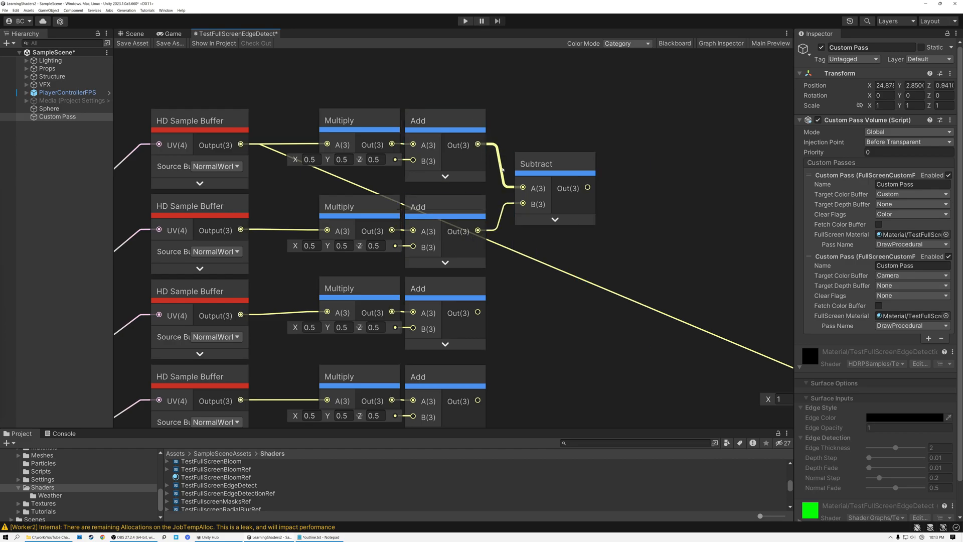
Add an Absolute node fed by the Subtract output, collapse its preview and align it beside the Subtract node
{"action": "left_click", "coordinate": [563, 188]}
{"action": "left_click_drag", "start_coordinate": [588, 189], "coordinate": [623, 191]}
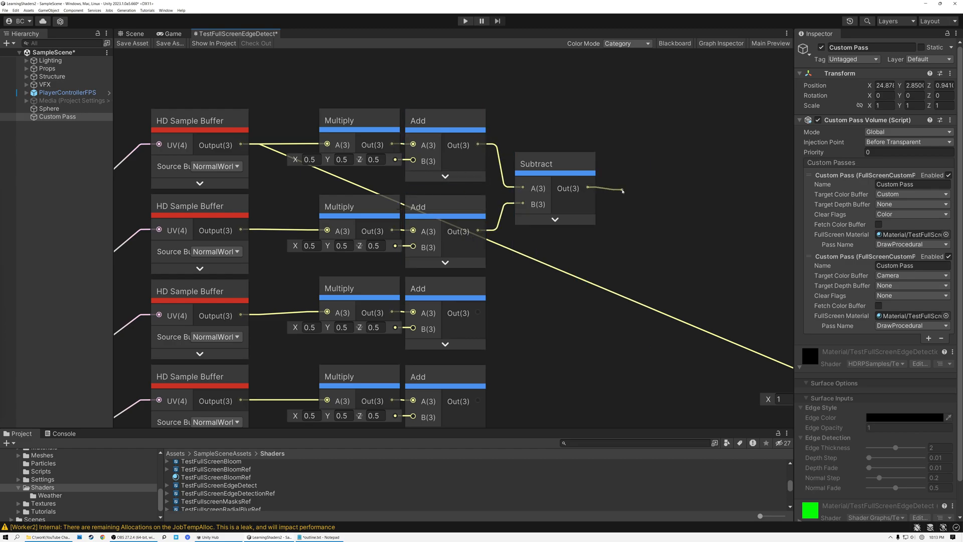
{"action": "type", "text": "ad"}
{"action": "key", "text": "BackSpace"}
{"action": "type", "text": "bs"}
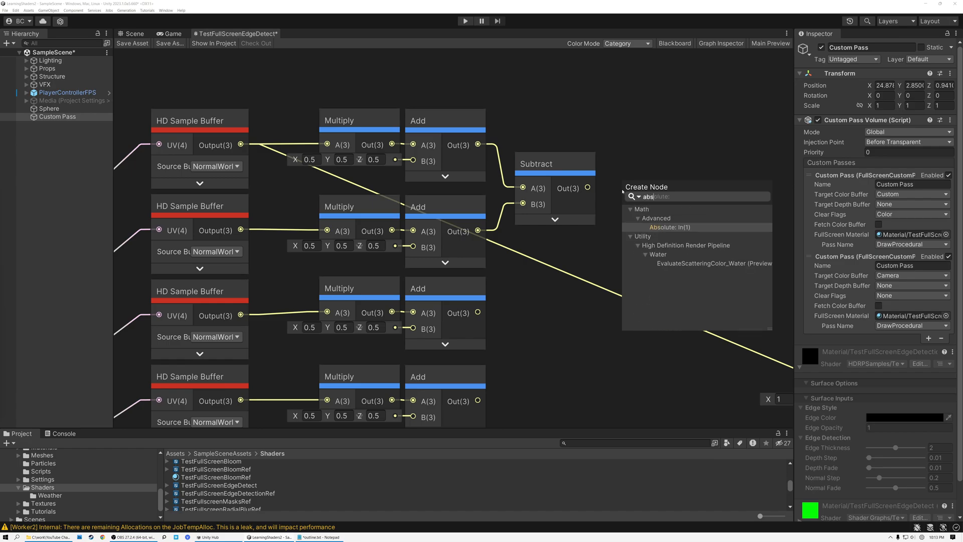
{"action": "double_click", "coordinate": [662, 229]}
{"action": "left_click", "coordinate": [681, 220]}
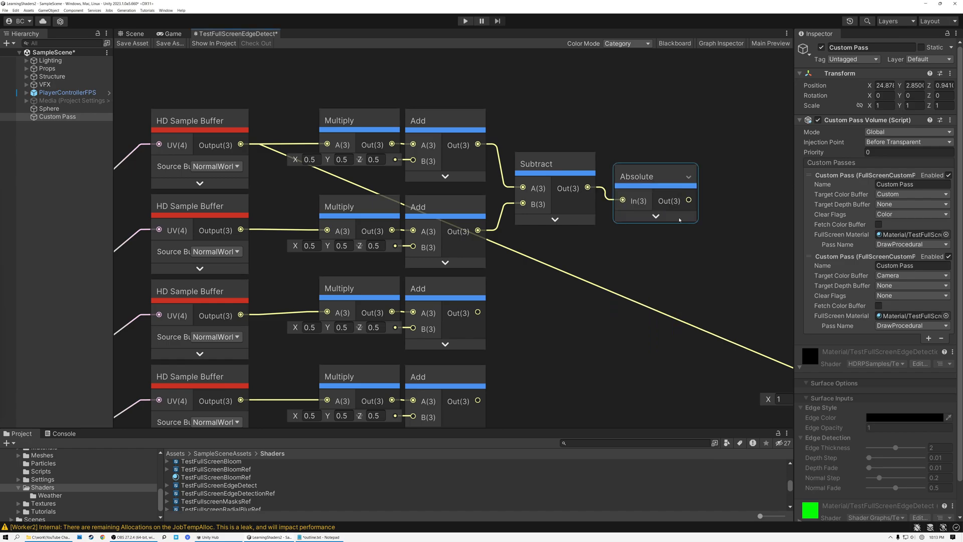
{"action": "left_click_drag", "start_coordinate": [643, 178], "coordinate": [629, 166]}
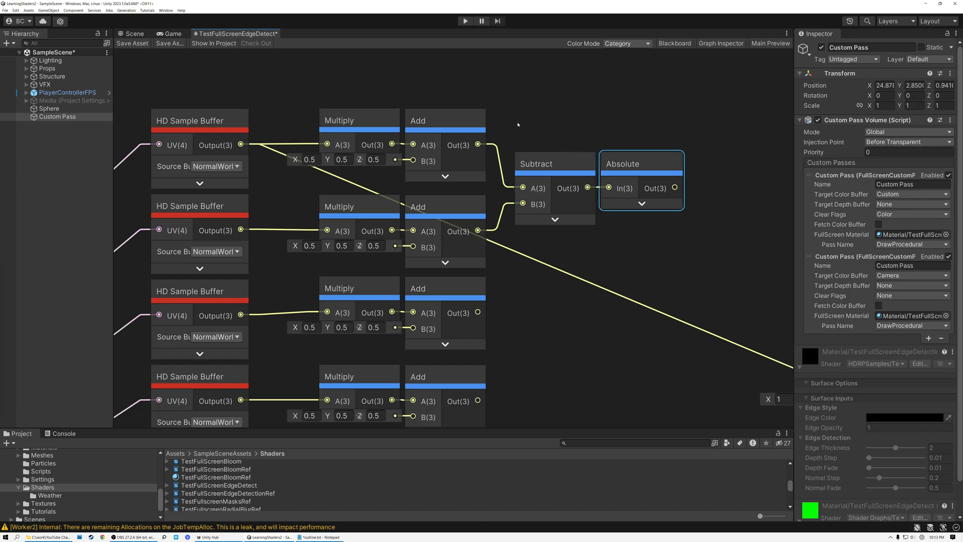
Duplicate the Subtract and Absolute pair below the original and connect the third and fourth Add outputs to the new Subtract's A and B
{"action": "left_click", "coordinate": [452, 123]}
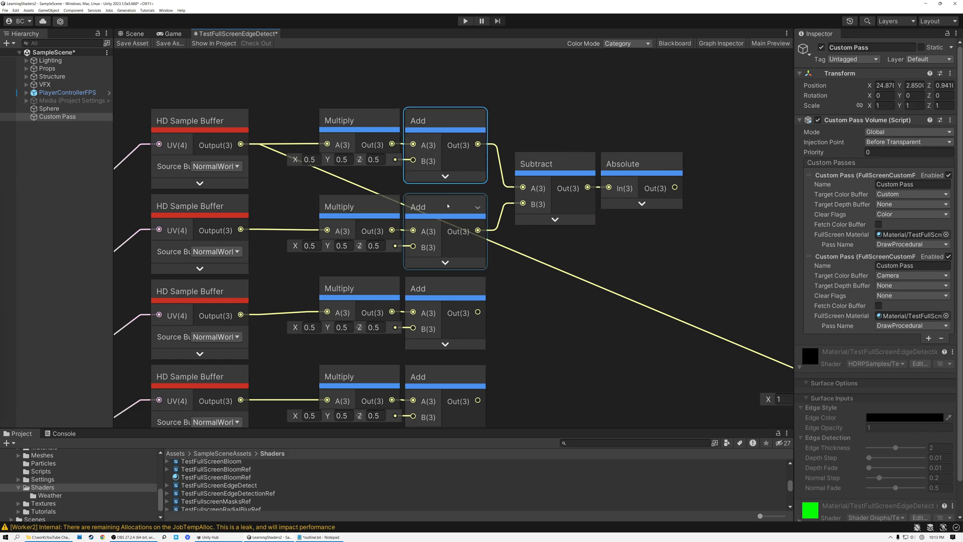
{"action": "left_click", "coordinate": [446, 208]}
{"action": "left_click_drag", "start_coordinate": [544, 106], "coordinate": [694, 218]}
{"action": "key", "text": "ctrl+d"}
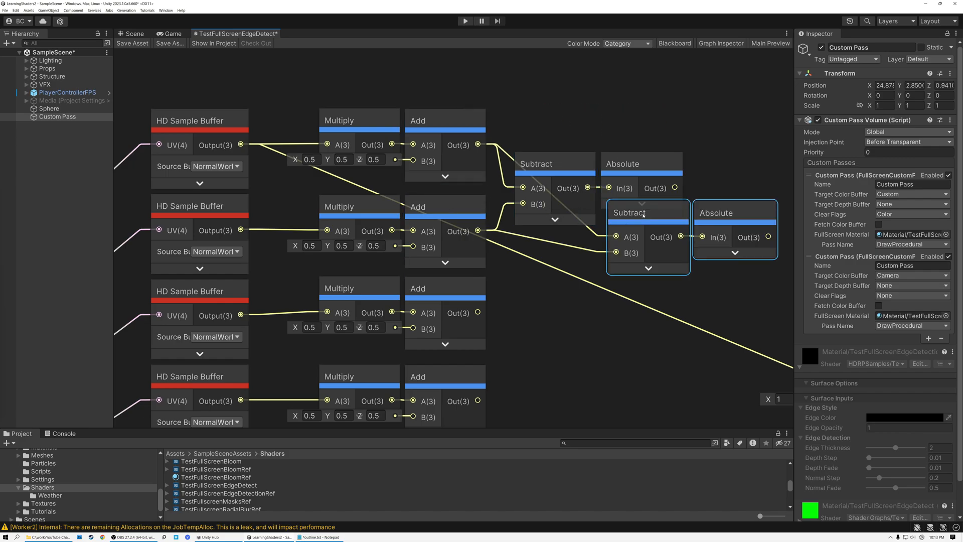
{"action": "left_click_drag", "start_coordinate": [557, 213], "coordinate": [559, 345]}
{"action": "left_click_drag", "start_coordinate": [478, 312], "coordinate": [544, 371]}
{"action": "left_click_drag", "start_coordinate": [478, 401], "coordinate": [544, 342]}
{"action": "left_click_drag", "start_coordinate": [544, 303], "coordinate": [523, 288]}
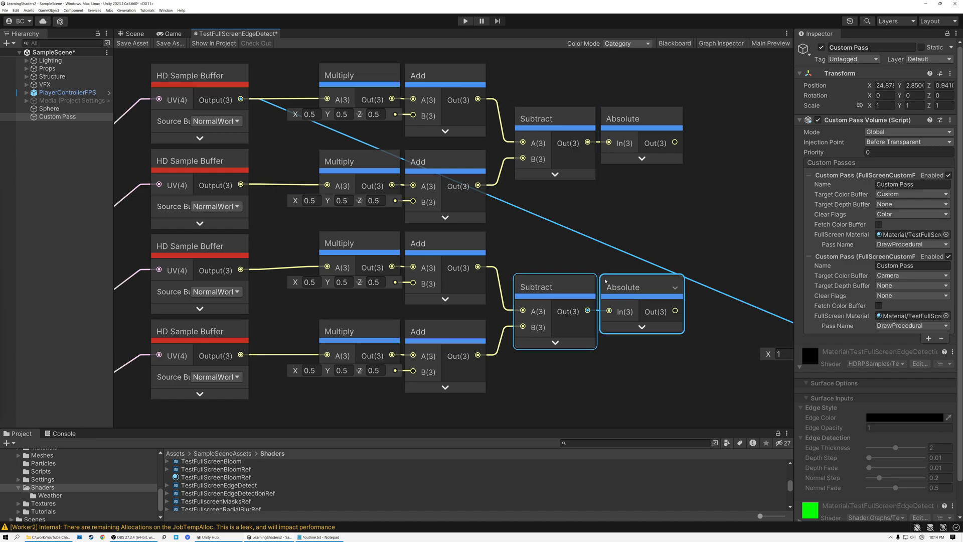
Sum the two Absolute outputs in an Add node, collapse its preview and place it between the two branches
{"action": "left_click_drag", "start_coordinate": [675, 142], "coordinate": [746, 200]}
{"action": "type", "text": "add"}
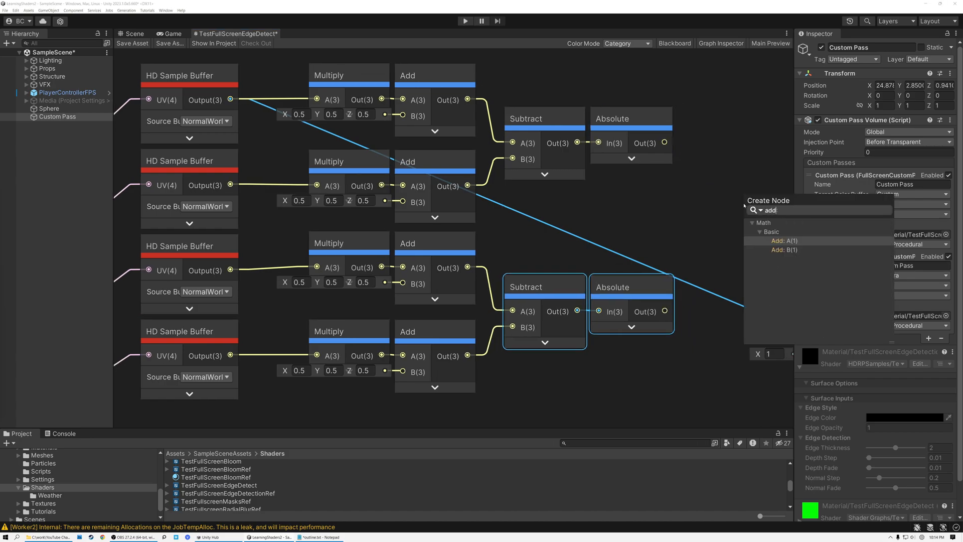
{"action": "left_click", "coordinate": [778, 241]}
{"action": "left_click_drag", "start_coordinate": [664, 311], "coordinate": [744, 230]}
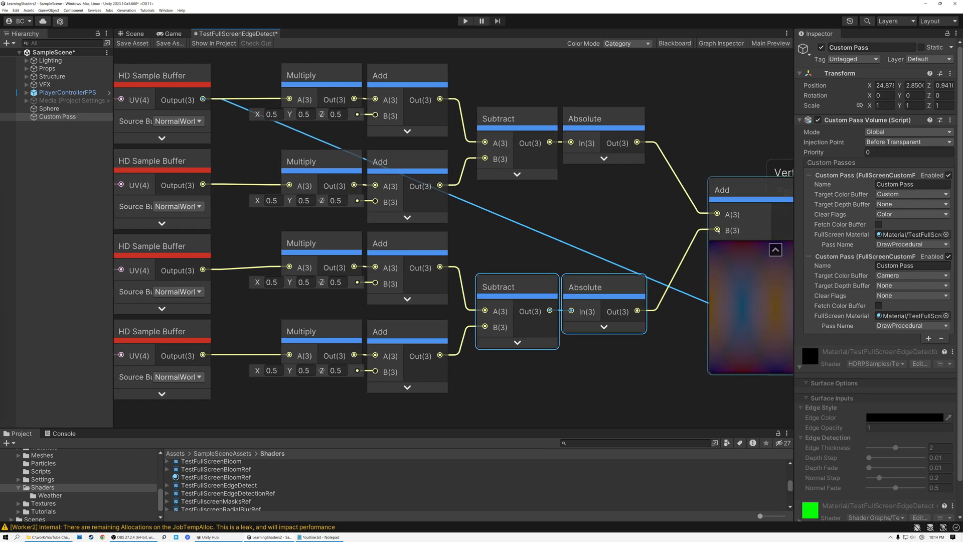
{"action": "left_click_drag", "start_coordinate": [731, 198], "coordinate": [690, 201]}
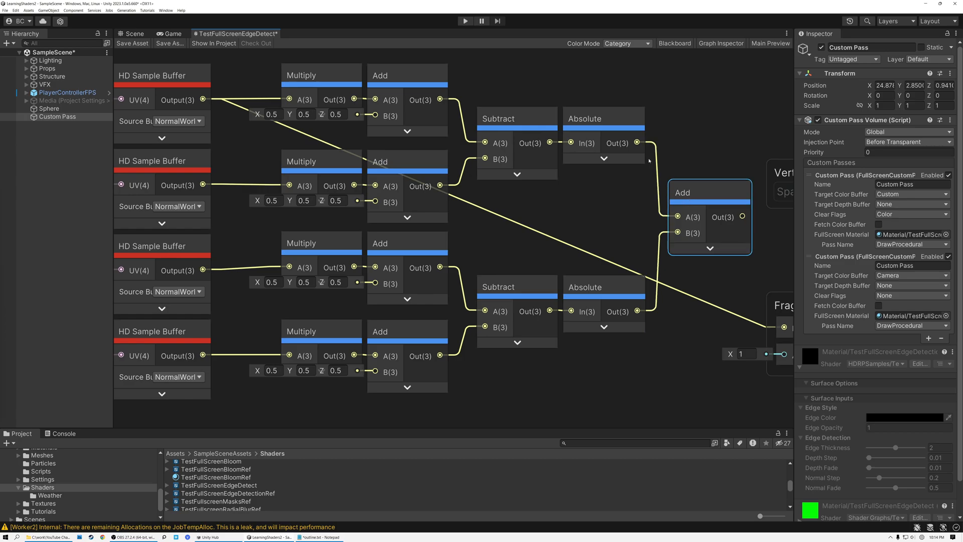
{"action": "scroll", "coordinate": [552, 254], "scroll_direction": "down", "scroll_amount": 2}
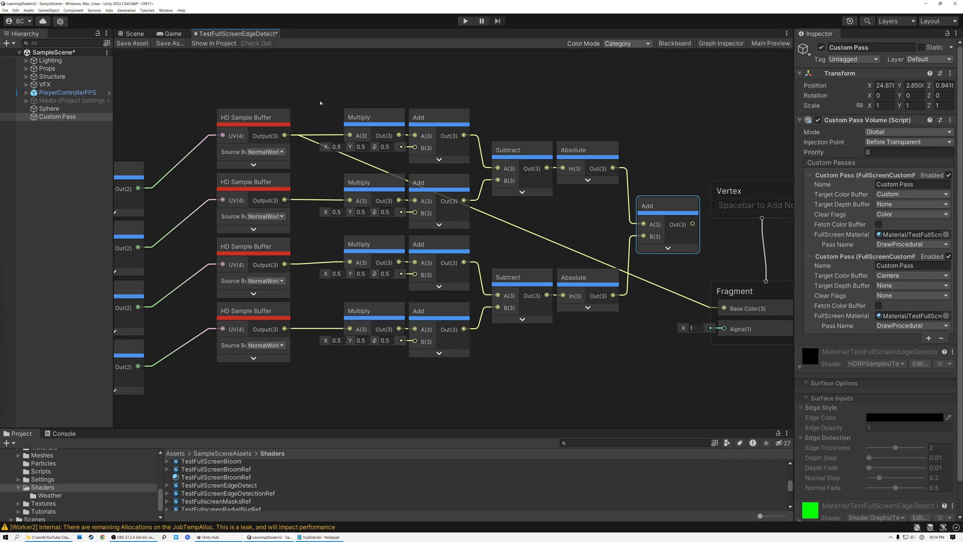
Move the Vertex and Fragment blocks farther away from the final Add node to free up space
{"action": "key", "text": "f"}
{"action": "left_click_drag", "start_coordinate": [505, 136], "coordinate": [747, 264]}
{"action": "left_click", "coordinate": [505, 197]}
{"action": "scroll", "coordinate": [505, 198], "scroll_direction": "up", "scroll_amount": 3}
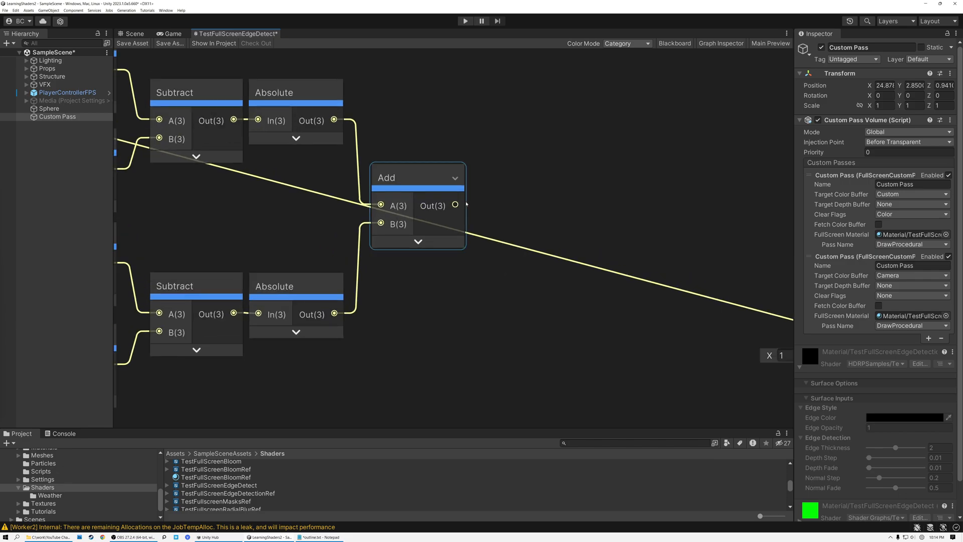
{"action": "scroll", "coordinate": [505, 198], "scroll_direction": "down", "scroll_amount": 3}
{"action": "scroll", "coordinate": [503, 154], "scroll_direction": "up", "scroll_amount": 1}
{"action": "scroll", "coordinate": [504, 154], "scroll_direction": "down", "scroll_amount": 1}
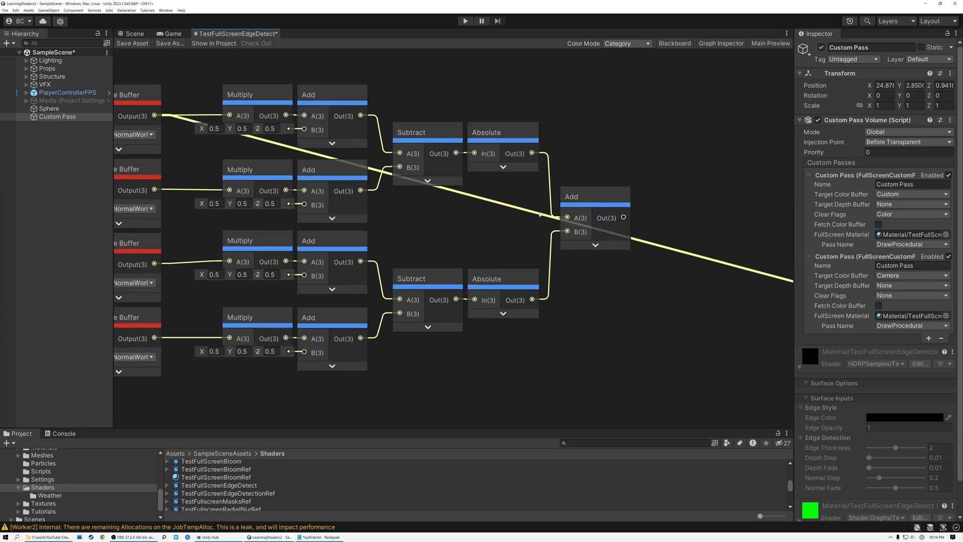
{"action": "scroll", "coordinate": [528, 196], "scroll_direction": "up", "scroll_amount": 1}
{"action": "middle_click_drag", "start_coordinate": [528, 196], "coordinate": [512, 199]}
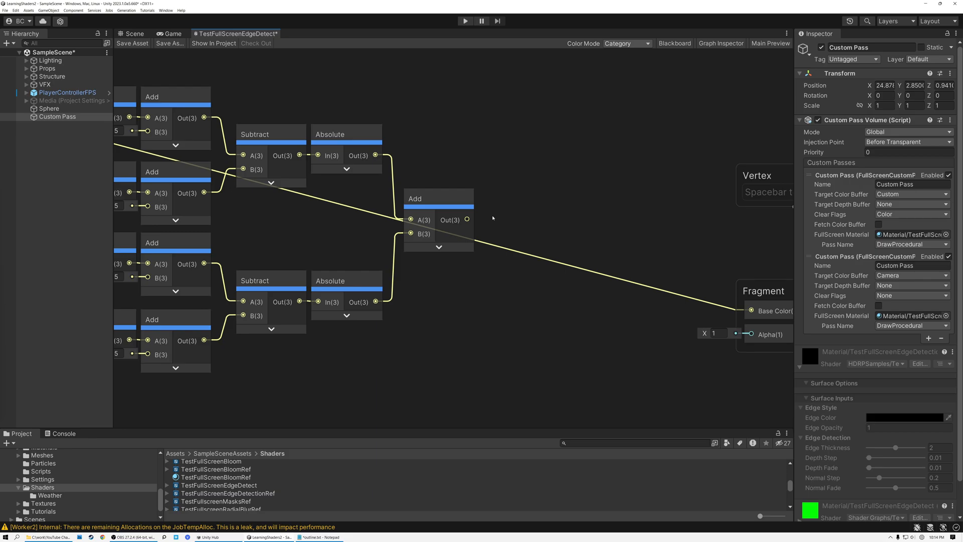
Add a Split node fed by the final Add output and align it beside that node
{"action": "scroll", "coordinate": [494, 218], "scroll_direction": "up", "scroll_amount": 2}
{"action": "left_click_drag", "start_coordinate": [503, 224], "coordinate": [510, 223]}
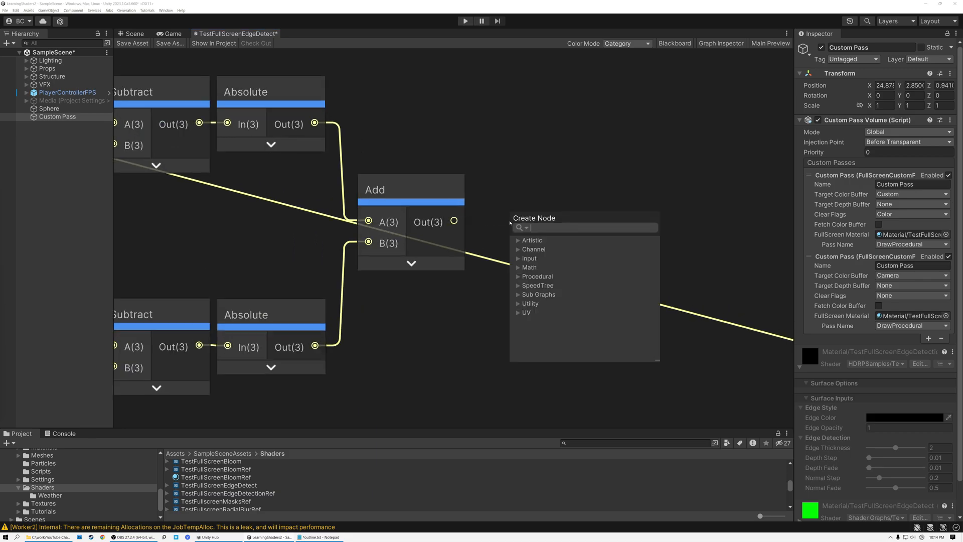
{"action": "type", "text": "split"}
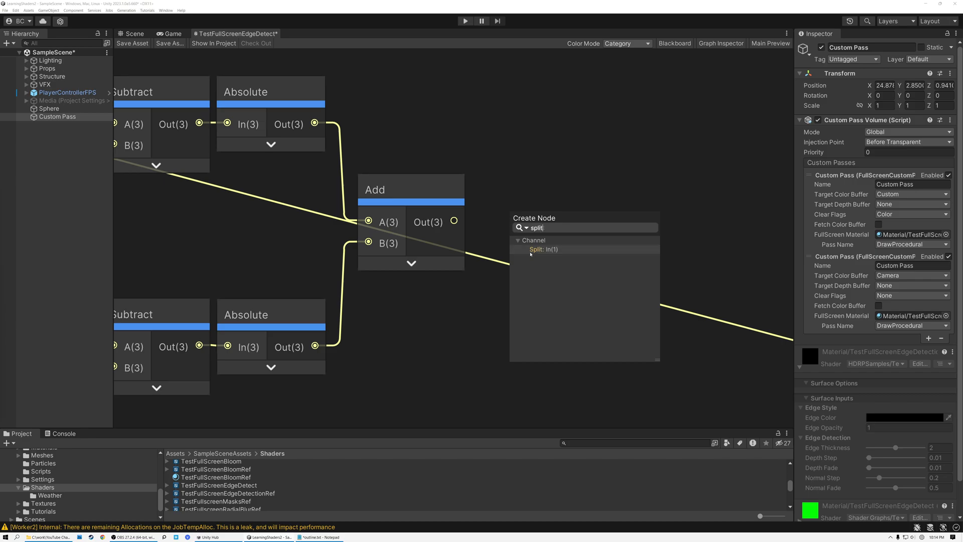
{"action": "left_click", "coordinate": [534, 251]}
{"action": "left_click_drag", "start_coordinate": [519, 191], "coordinate": [490, 180]}
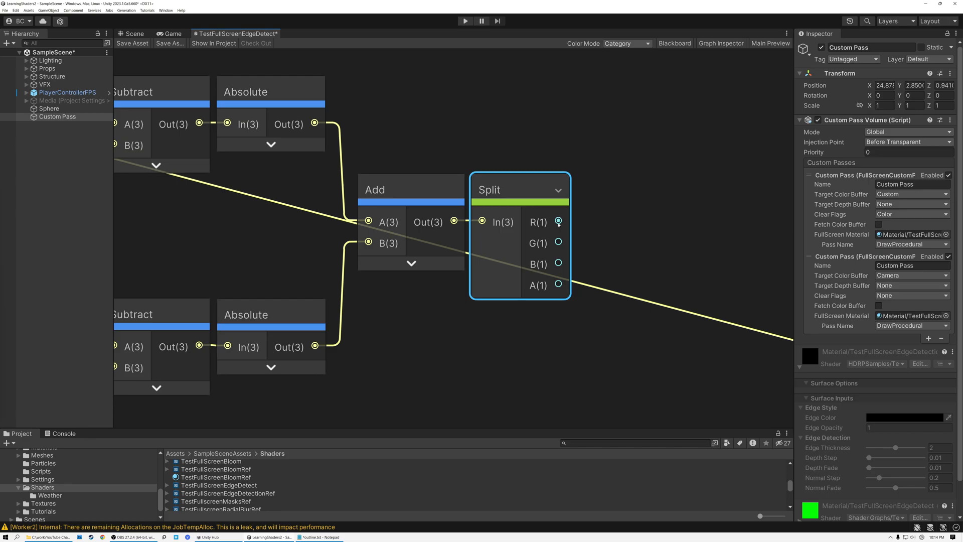
Add a Maximum node with the Split node's R output as A and its G output as B
{"action": "key", "text": "space"}
{"action": "type", "text": "m"}
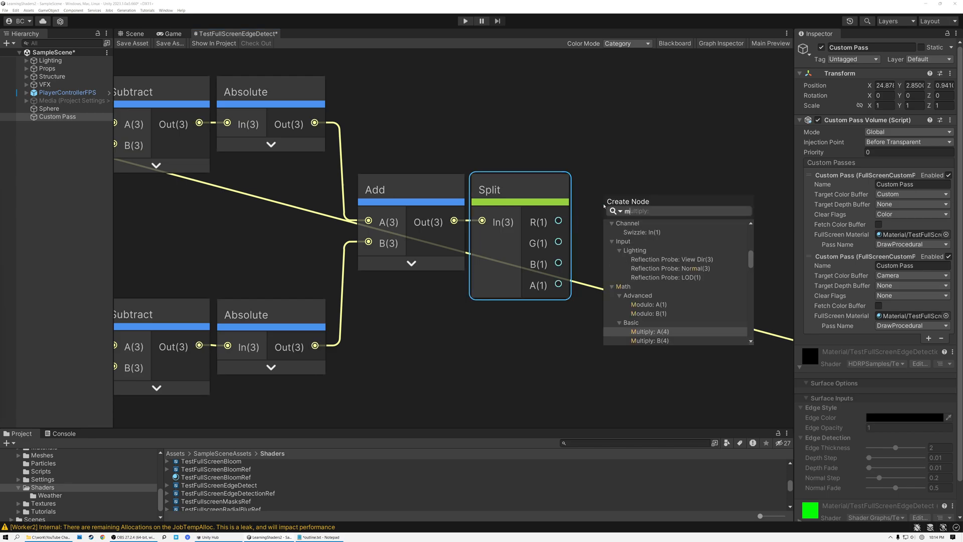
{"action": "type", "text": "ax"}
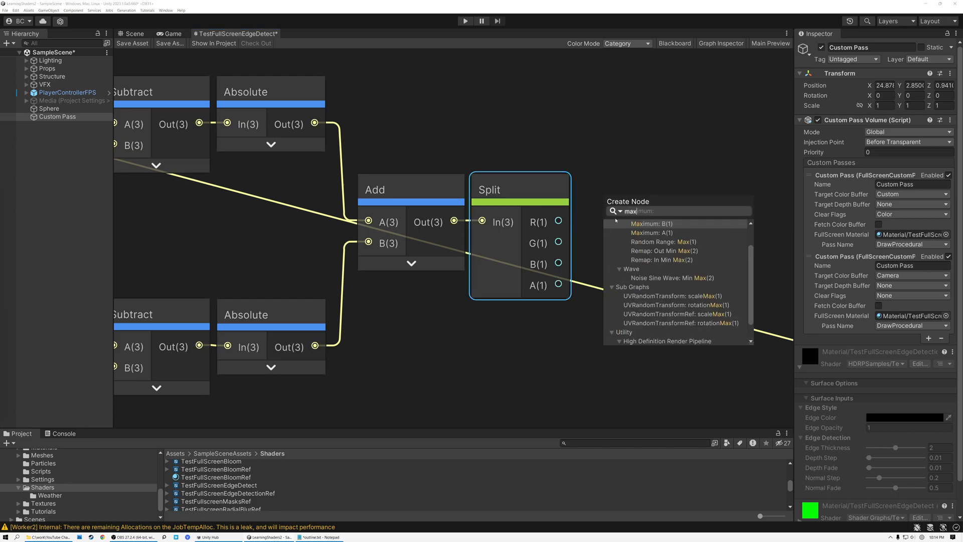
{"action": "left_click", "coordinate": [647, 233]}
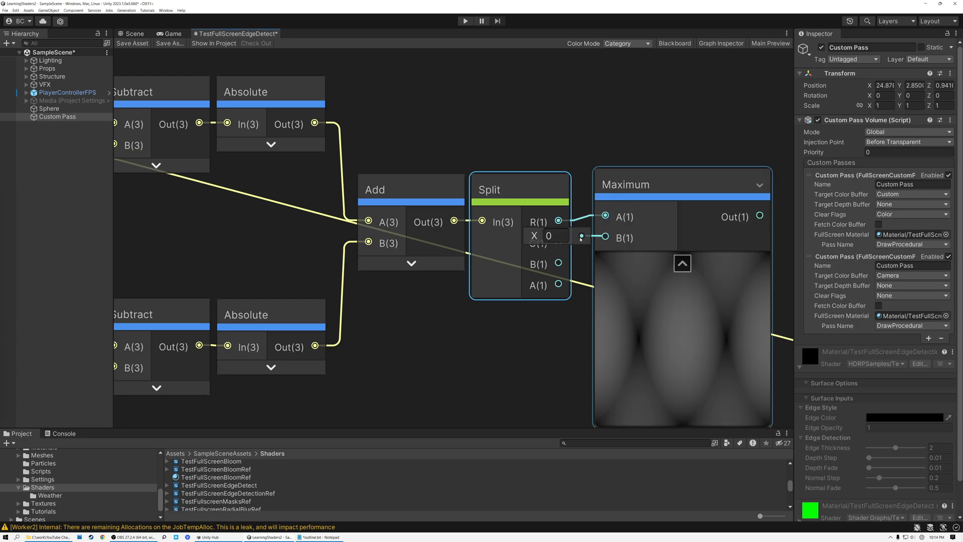
{"action": "left_click_drag", "start_coordinate": [647, 185], "coordinate": [734, 182]}
{"action": "left_click_drag", "start_coordinate": [558, 241], "coordinate": [692, 234]}
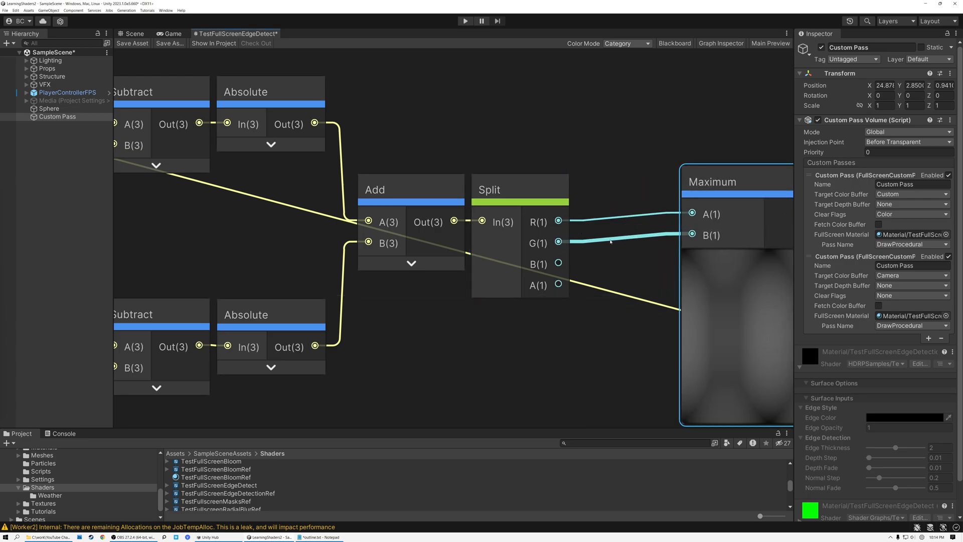
Add a second Maximum node taking the first Maximum's output as A and the Split node's B channel as B
{"action": "scroll", "coordinate": [612, 241], "scroll_direction": "down", "scroll_amount": 3}
{"action": "middle_click_drag", "start_coordinate": [639, 250], "coordinate": [444, 244]}
{"action": "left_click", "coordinate": [688, 197]}
{"action": "left_click", "coordinate": [624, 291], "text": "ctrl"}
{"action": "left_click_drag", "start_coordinate": [624, 291], "coordinate": [853, 280]}
{"action": "left_click_drag", "start_coordinate": [476, 216], "coordinate": [541, 224]}
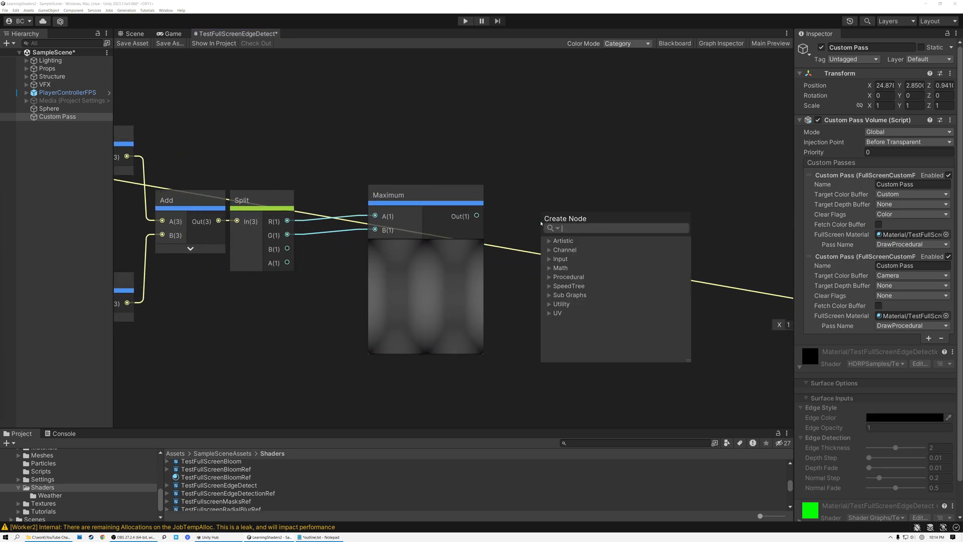
{"action": "type", "text": "max"}
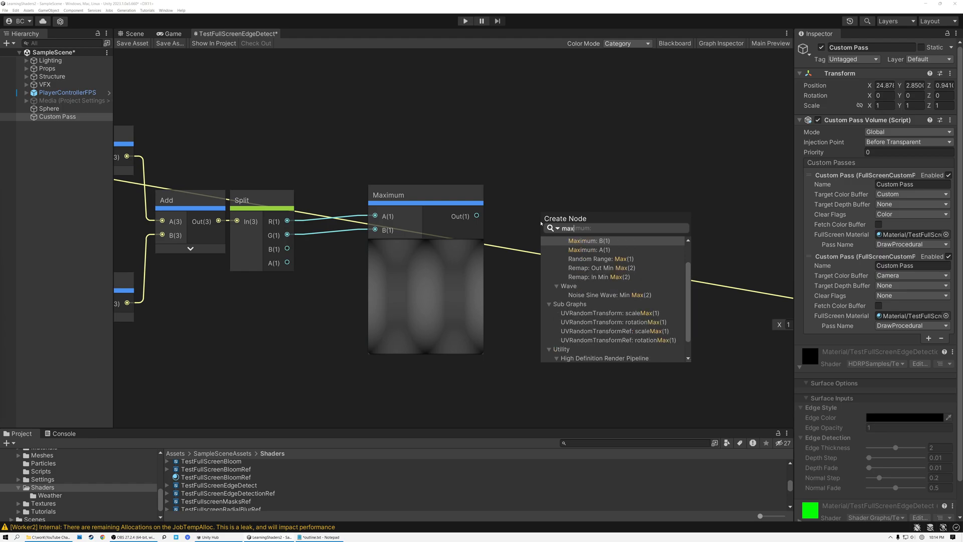
{"action": "left_click", "coordinate": [586, 242]}
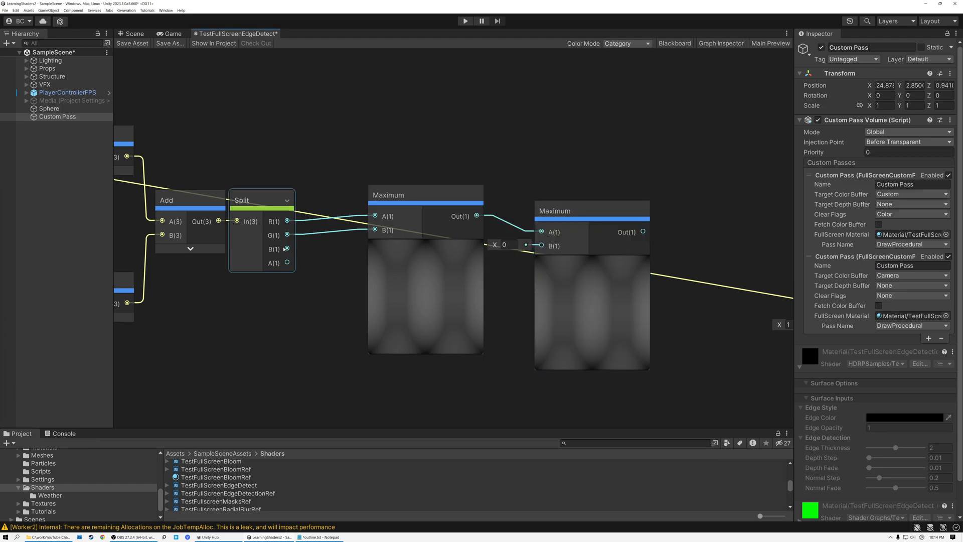
{"action": "left_click_drag", "start_coordinate": [352, 259], "coordinate": [542, 245]}
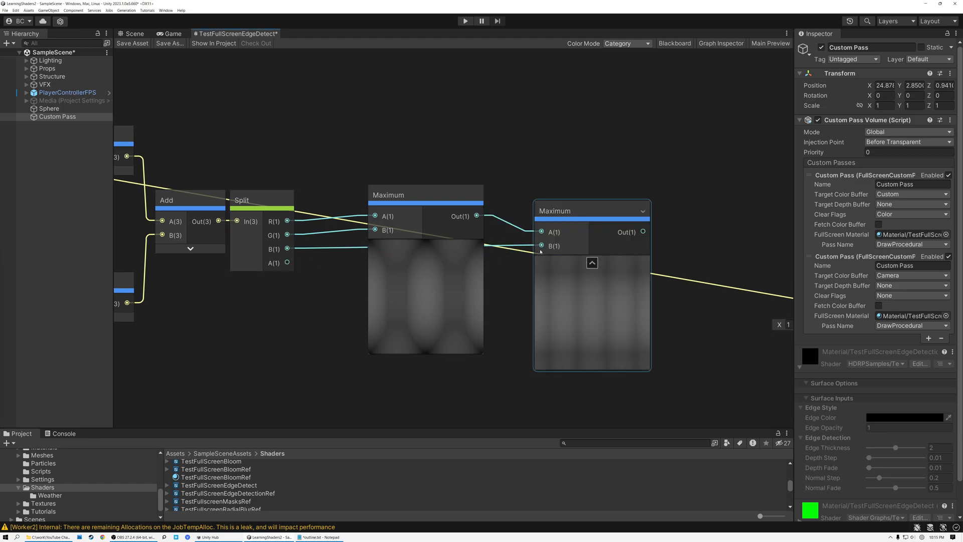
Collapse both Maximum previews and line the two nodes up beside the Split node
{"action": "left_click", "coordinate": [426, 247]}
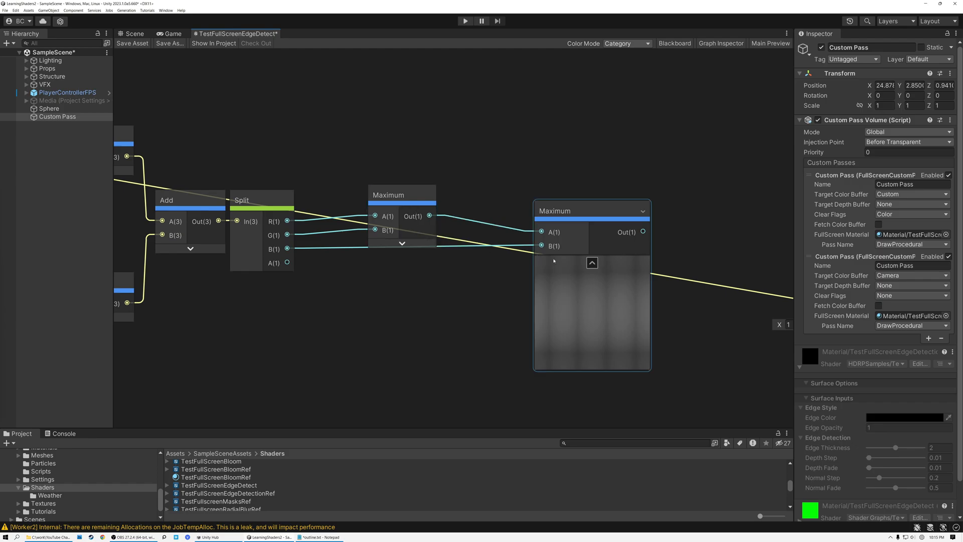
{"action": "left_click", "coordinate": [592, 262]}
{"action": "left_click_drag", "start_coordinate": [393, 200], "coordinate": [323, 204]}
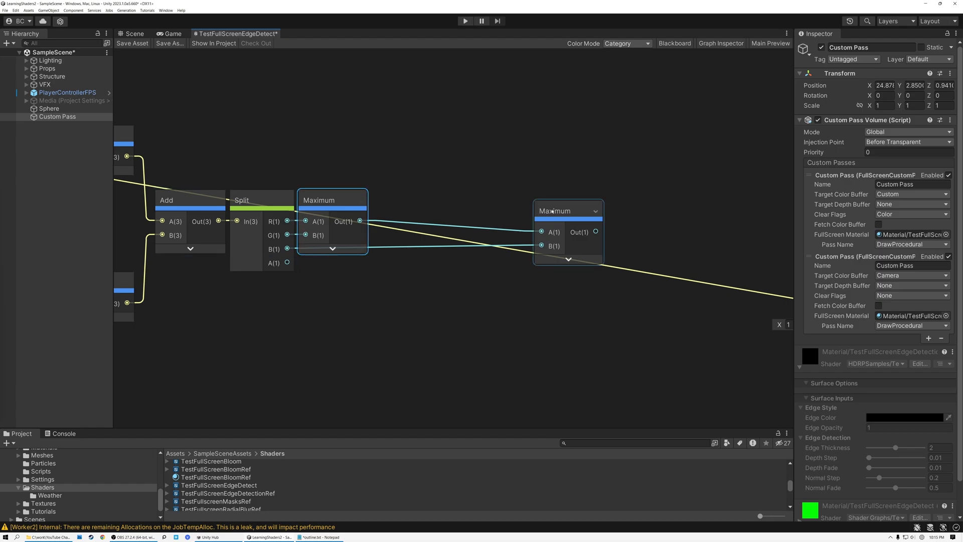
{"action": "left_click_drag", "start_coordinate": [556, 209], "coordinate": [391, 198]}
Review the node chain from the HD Sample Buffers through the Subtract and Absolute branches to the last Maximum
{"action": "scroll", "coordinate": [391, 198], "scroll_direction": "down", "scroll_amount": 3}
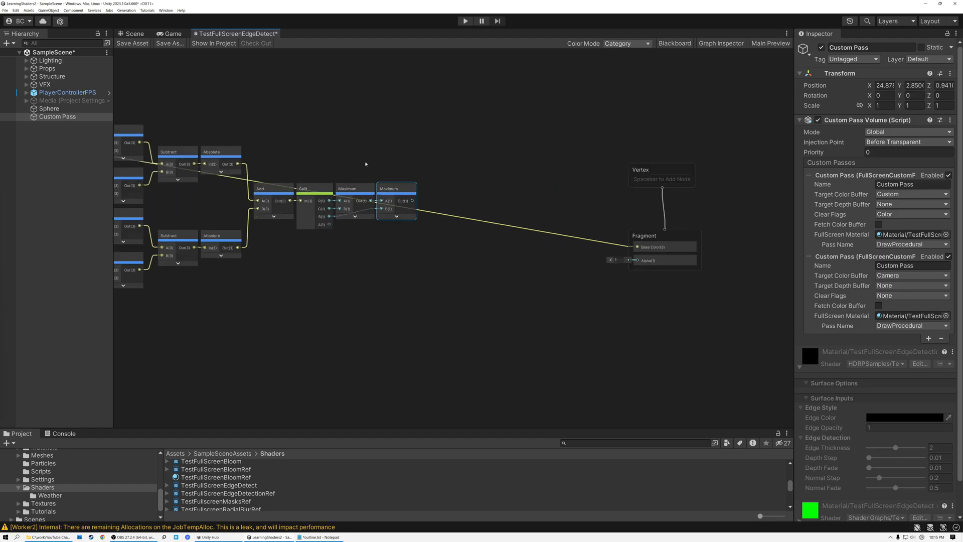
{"action": "middle_click_drag", "start_coordinate": [346, 163], "coordinate": [434, 168]}
{"action": "scroll", "coordinate": [526, 187], "scroll_direction": "up", "scroll_amount": 2}
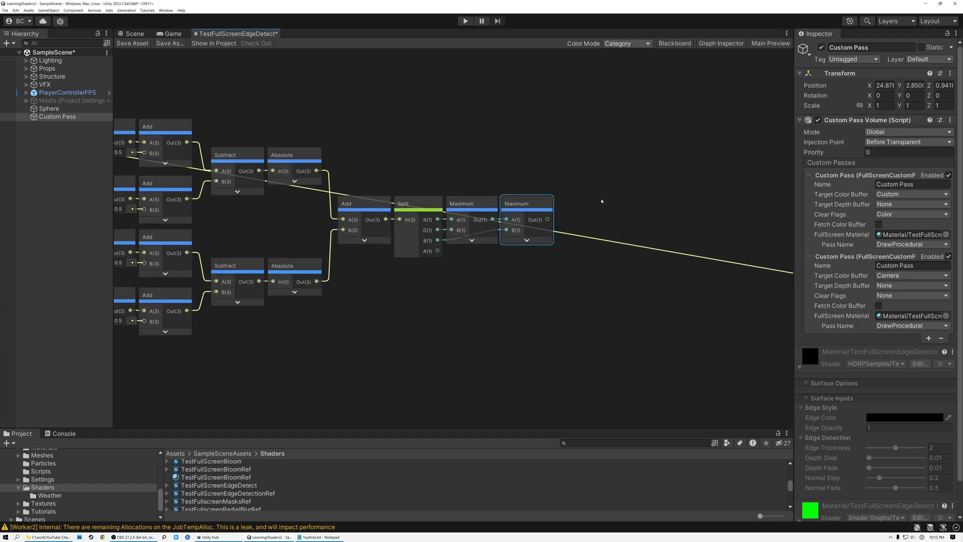
{"action": "middle_click_drag", "start_coordinate": [602, 201], "coordinate": [739, 203]}
{"action": "scroll", "coordinate": [581, 164], "scroll_direction": "down", "scroll_amount": 2}
{"action": "middle_click_drag", "start_coordinate": [371, 127], "coordinate": [443, 125]}
{"action": "scroll", "coordinate": [325, 123], "scroll_direction": "up", "scroll_amount": 2}
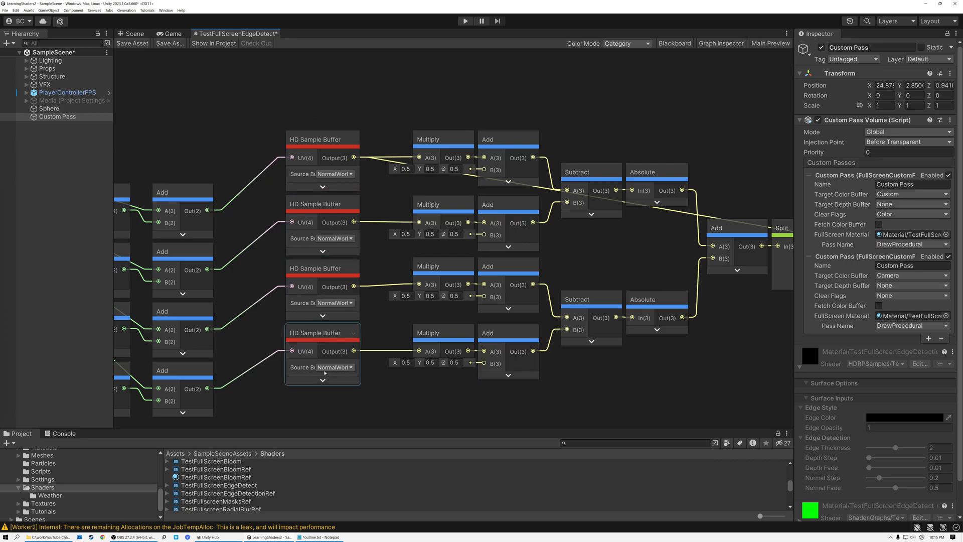
{"action": "middle_click_drag", "start_coordinate": [748, 358], "coordinate": [307, 327]}
{"action": "scroll", "coordinate": [499, 274], "scroll_direction": "down", "scroll_amount": 2}
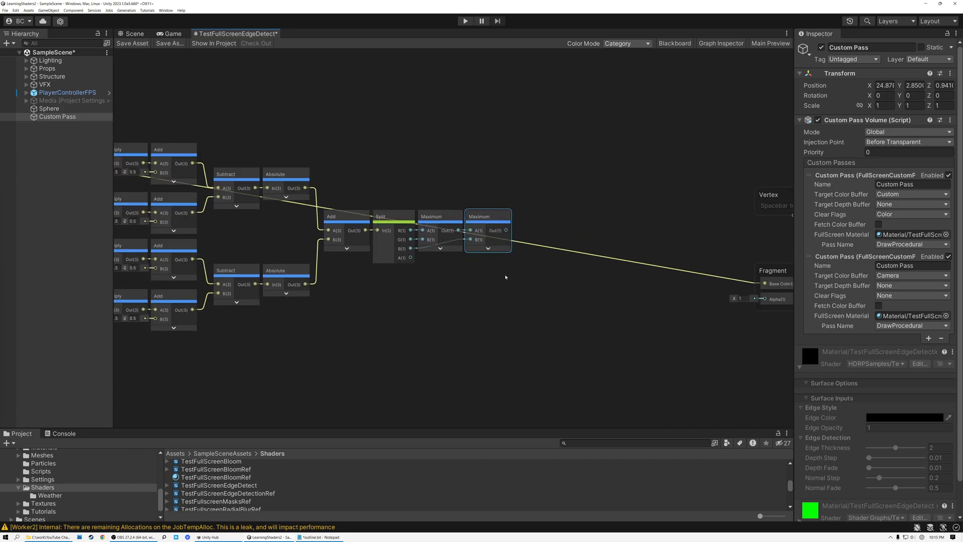
Feed the second Maximum's output into the Fragment's Base Color and check the saved shader in the Scene view
{"action": "left_click_drag", "start_coordinate": [506, 230], "coordinate": [708, 284]}
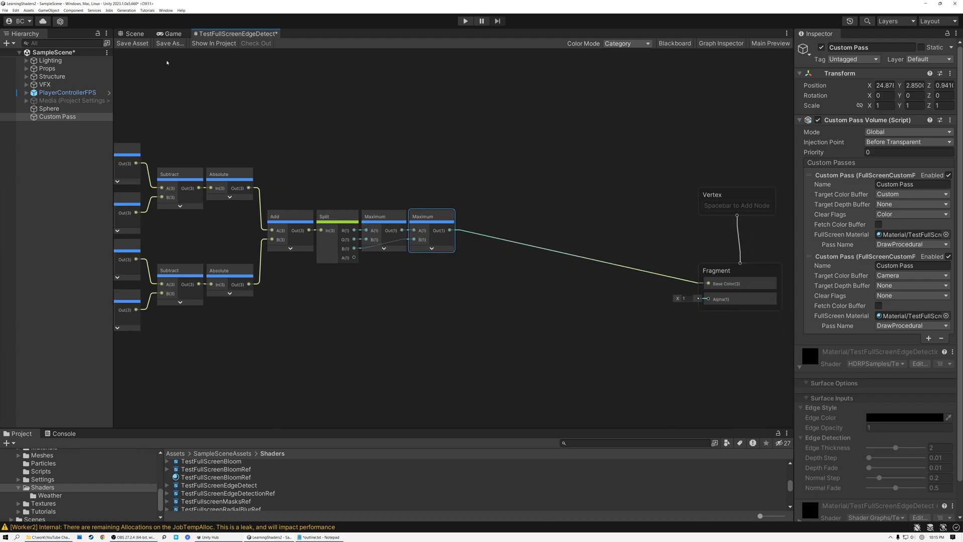
{"action": "left_click", "coordinate": [132, 43]}
{"action": "left_click", "coordinate": [135, 34]}
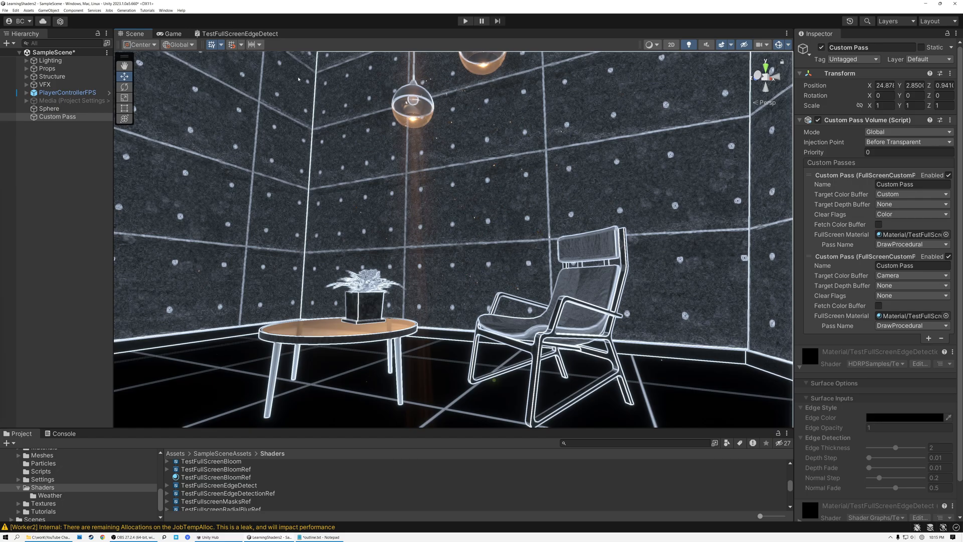
Back in the TestFullScreenEdgeDetect graph, add a Smoothstep node with the last Maximum's output as In and collapse its preview
{"action": "left_click", "coordinate": [233, 34]}
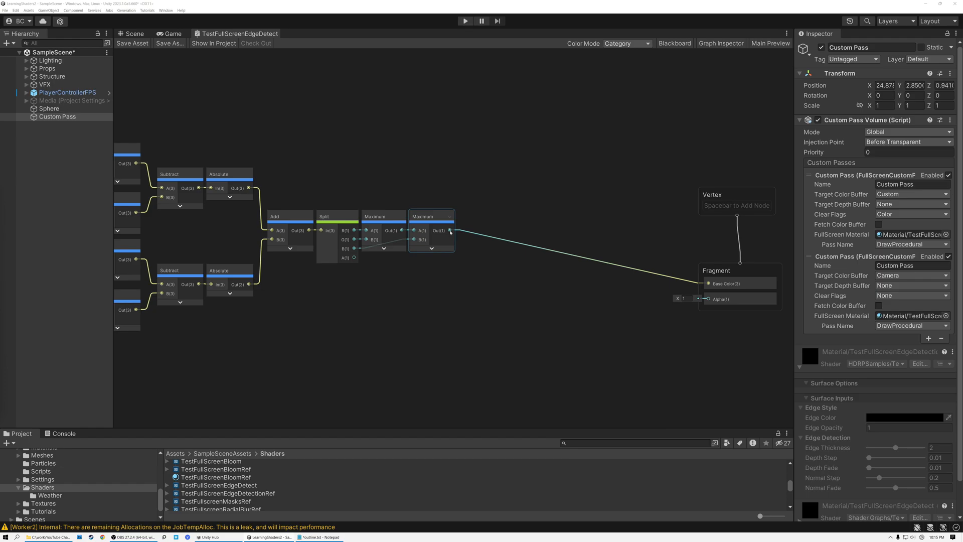
{"action": "key", "text": "space"}
{"action": "type", "text": "smooth"}
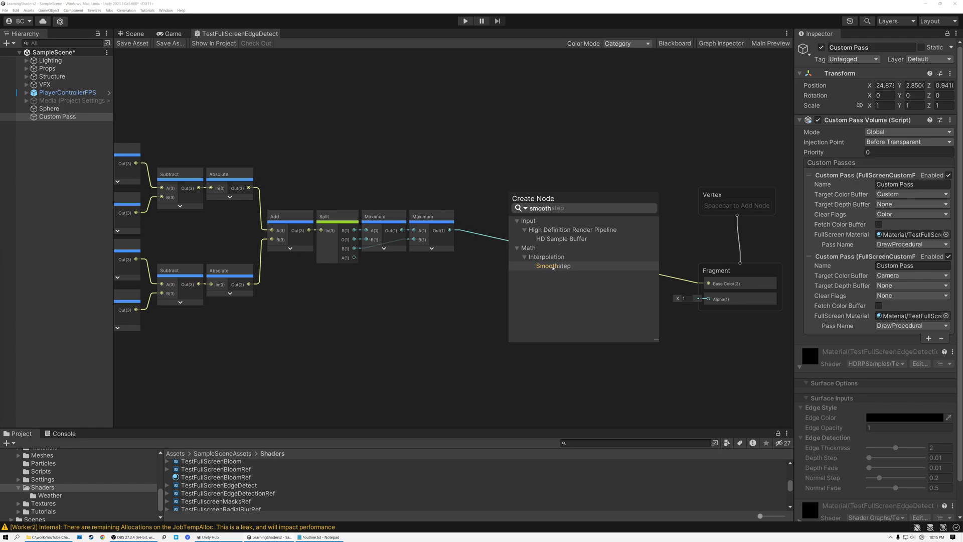
{"action": "left_click", "coordinate": [553, 267]}
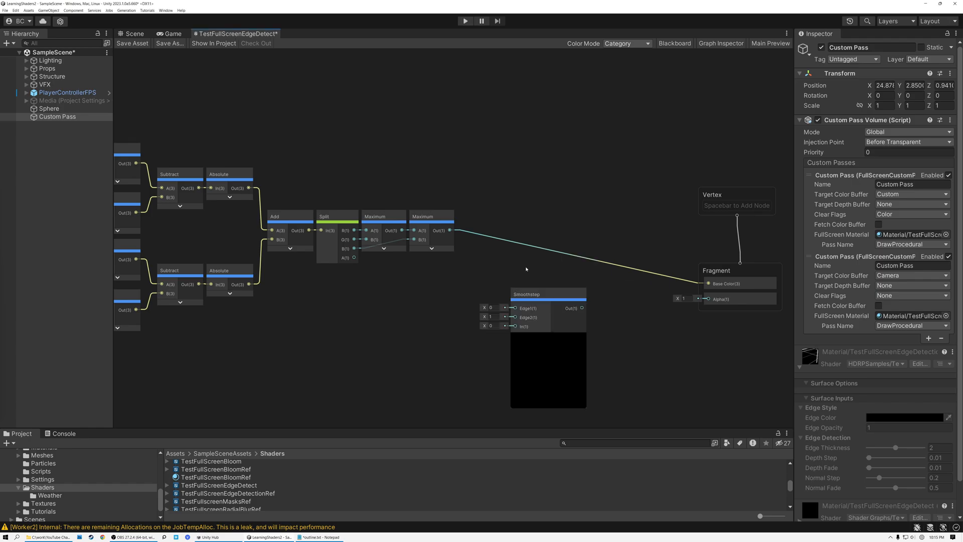
{"action": "left_click_drag", "start_coordinate": [450, 230], "coordinate": [516, 326]}
{"action": "scroll", "coordinate": [515, 326], "scroll_direction": "up", "scroll_amount": 3}
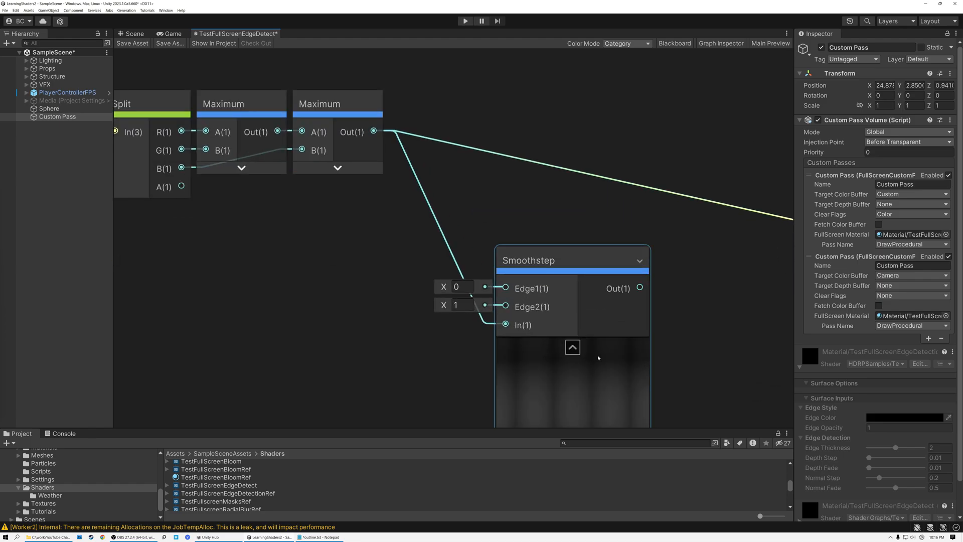
{"action": "left_click", "coordinate": [573, 347]}
{"action": "middle_click_drag", "start_coordinate": [388, 243], "coordinate": [414, 229]}
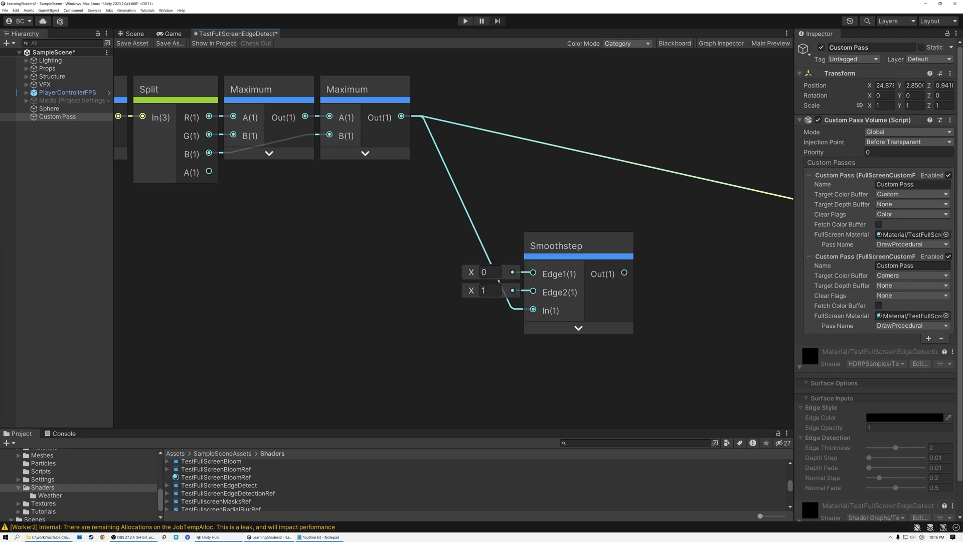
Set the Smoothstep node's Edge1 to 0.2 and move the node slightly up
{"action": "left_click", "coordinate": [492, 275]}
{"action": "type", "text": "0.2"}
{"action": "left_click_drag", "start_coordinate": [559, 247], "coordinate": [566, 212]}
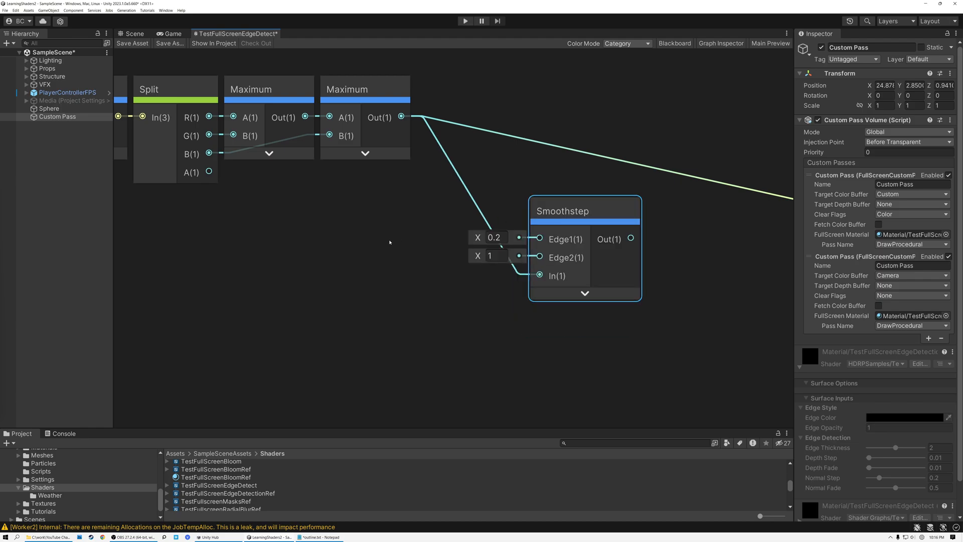
Add a Float node with the value 0.2 and place it below the two Maximum nodes
{"action": "left_click", "coordinate": [373, 235]}
{"action": "key", "text": "space"}
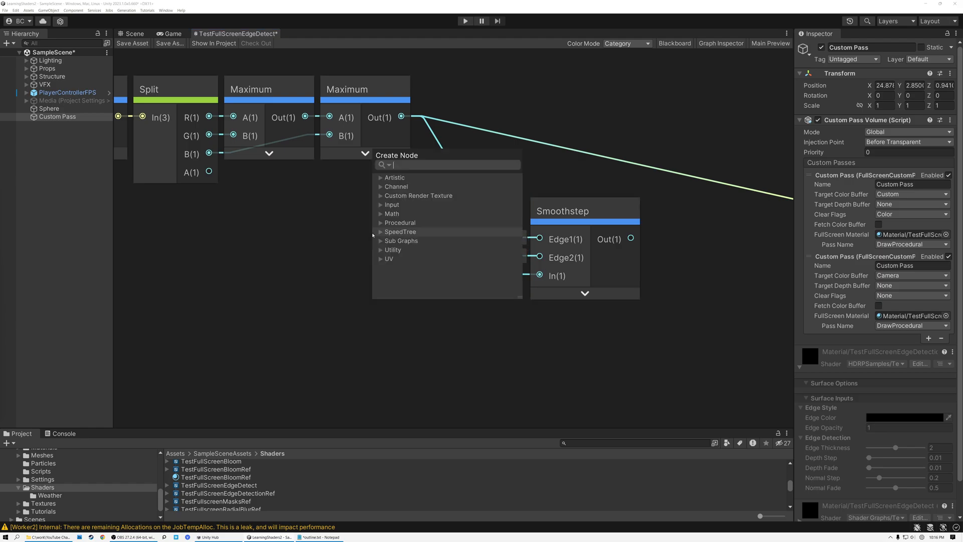
{"action": "type", "text": "float"}
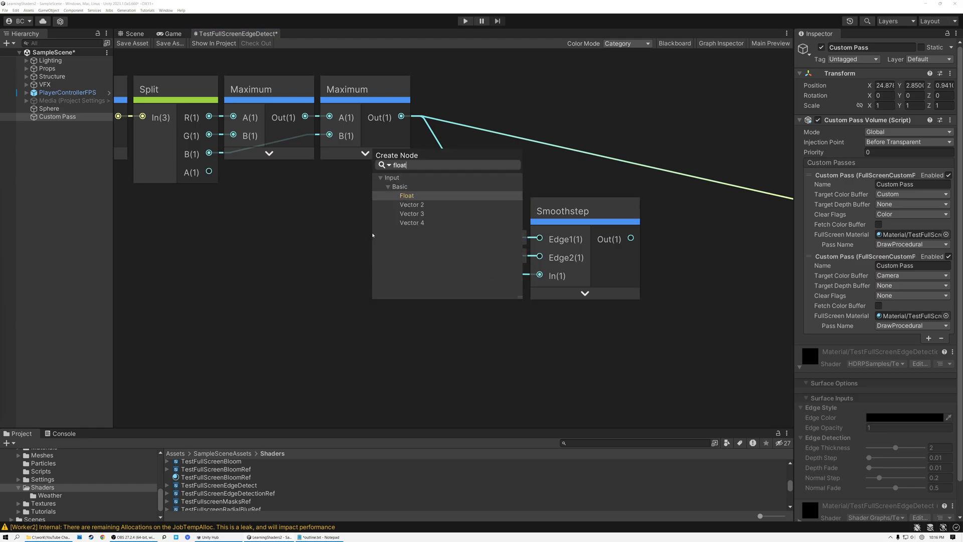
{"action": "key", "text": "Return"}
{"action": "left_click", "coordinate": [346, 289]}
{"action": "type", "text": "0.2"}
{"action": "left_click_drag", "start_coordinate": [404, 259], "coordinate": [301, 240]}
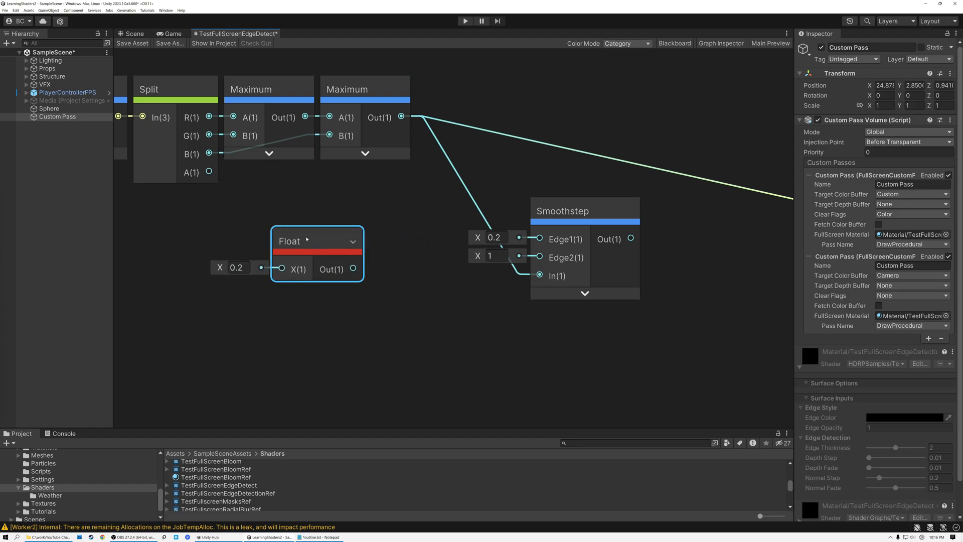
Duplicate the Float node, place the copy directly below the original and set its value to 0.5
{"action": "key", "text": "ctrl+d"}
{"action": "left_click_drag", "start_coordinate": [331, 252], "coordinate": [295, 299]}
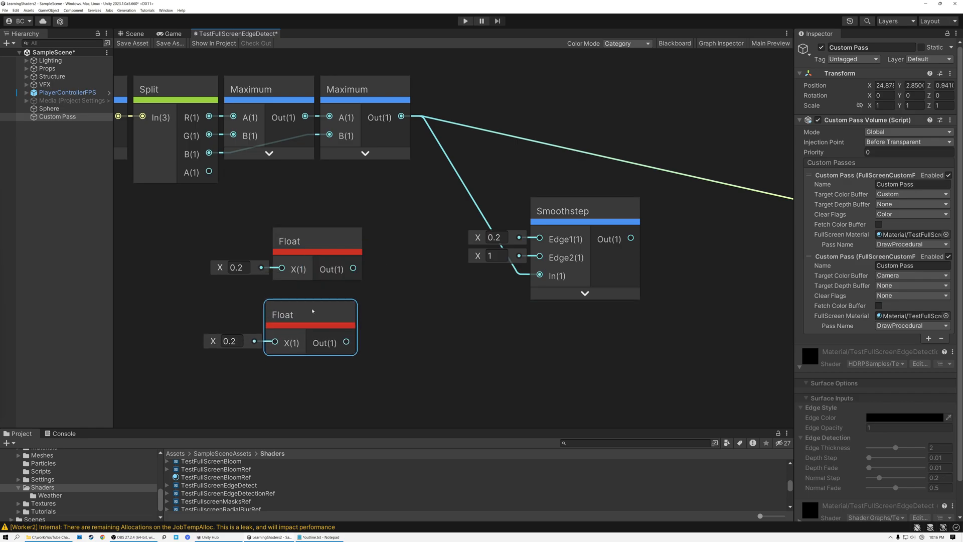
{"action": "left_click", "coordinate": [246, 329]}
{"action": "double_click", "coordinate": [246, 329]}
{"action": "type", "text": "5"}
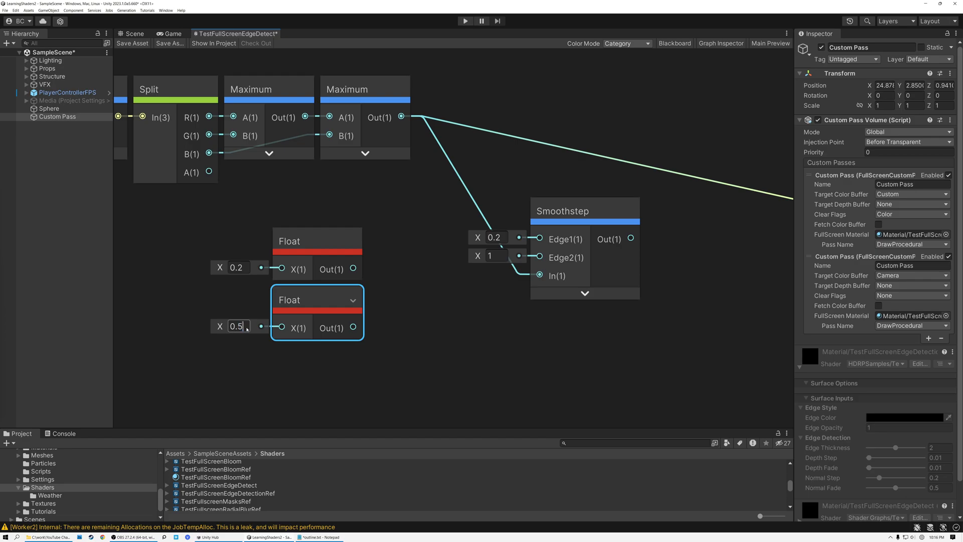
{"action": "key", "text": "Return"}
Create an Add node taking the 0.2 Float as A and the 0.5 Float as B, and collapse its preview
{"action": "key", "text": "space"}
{"action": "type", "text": "add"}
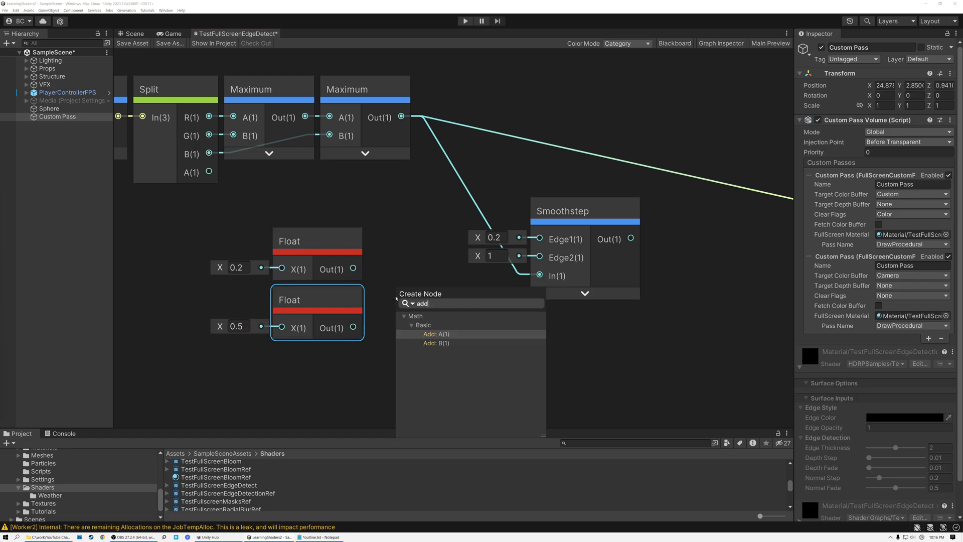
{"action": "left_click", "coordinate": [432, 335]}
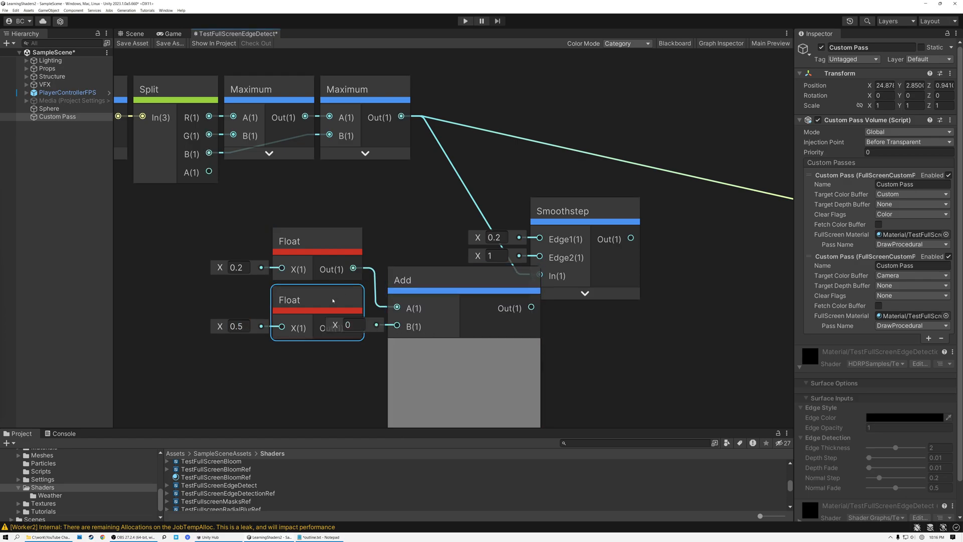
{"action": "left_click_drag", "start_coordinate": [311, 300], "coordinate": [264, 319]}
{"action": "left_click_drag", "start_coordinate": [306, 346], "coordinate": [397, 327]}
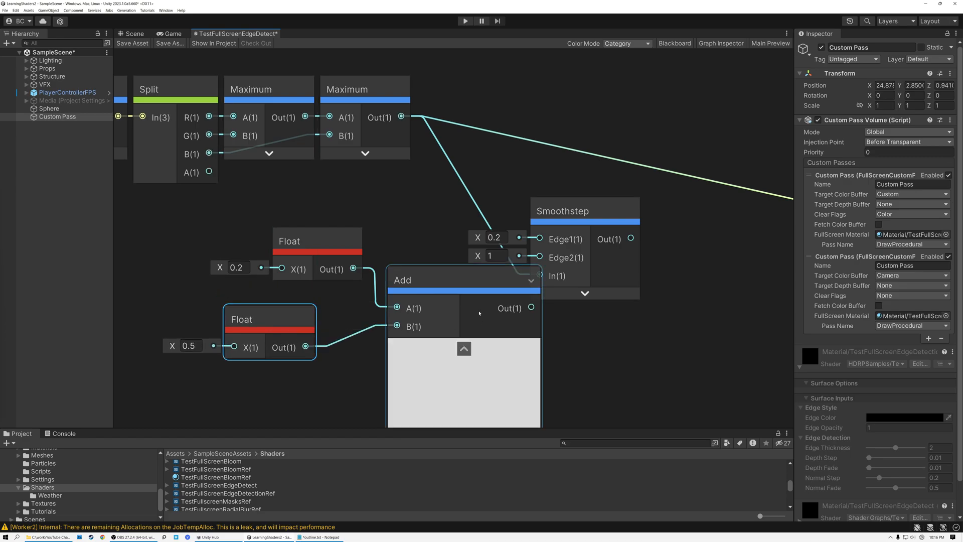
{"action": "left_click", "coordinate": [464, 349]}
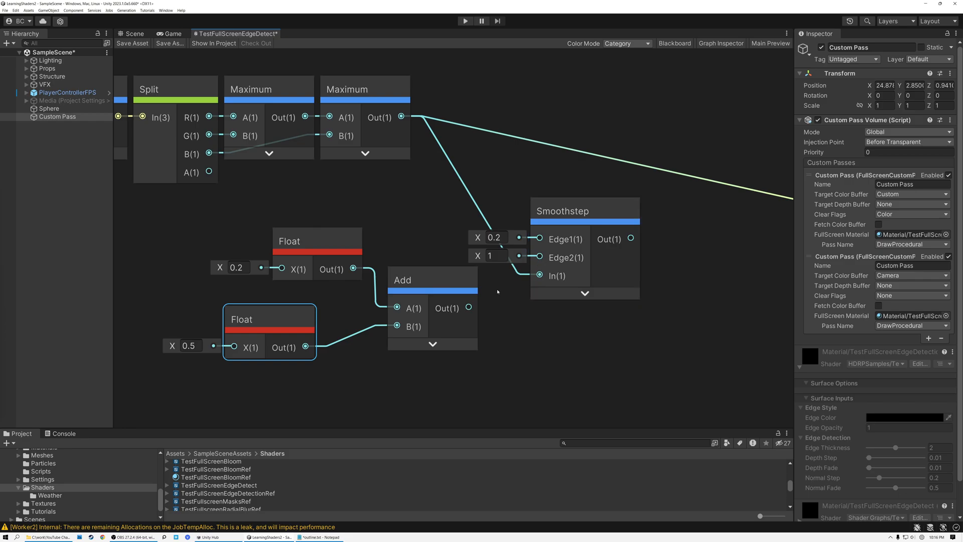
Connect the Add output to Smoothstep's Edge2 and the 0.2 Float to Edge1, and tidy the Float and Add nodes
{"action": "left_click_drag", "start_coordinate": [469, 307], "coordinate": [540, 257]}
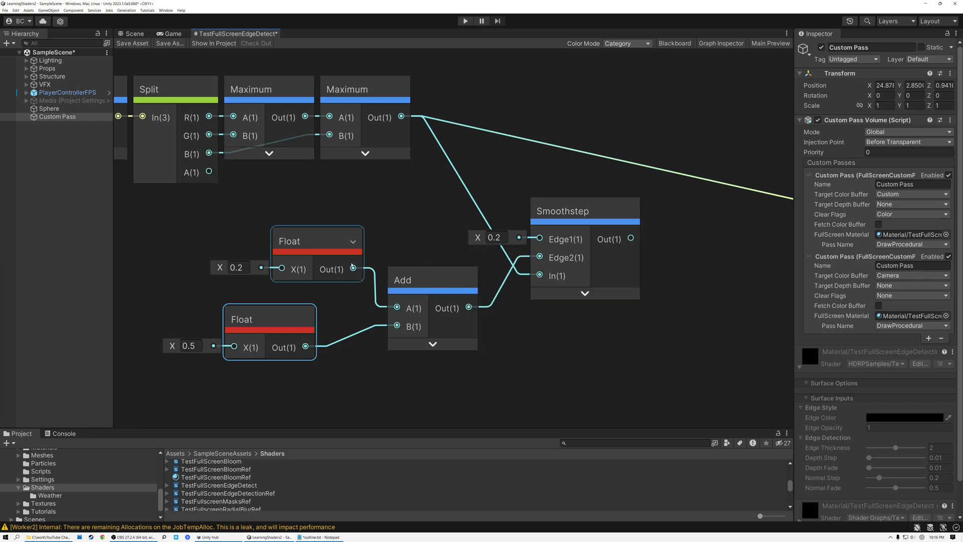
{"action": "left_click_drag", "start_coordinate": [302, 246], "coordinate": [264, 240]}
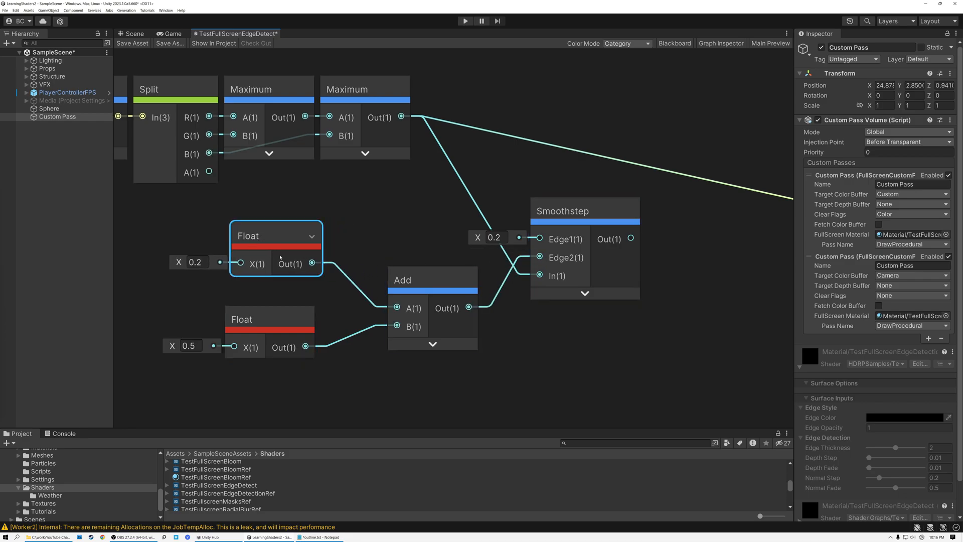
{"action": "left_click_drag", "start_coordinate": [312, 263], "coordinate": [532, 241]}
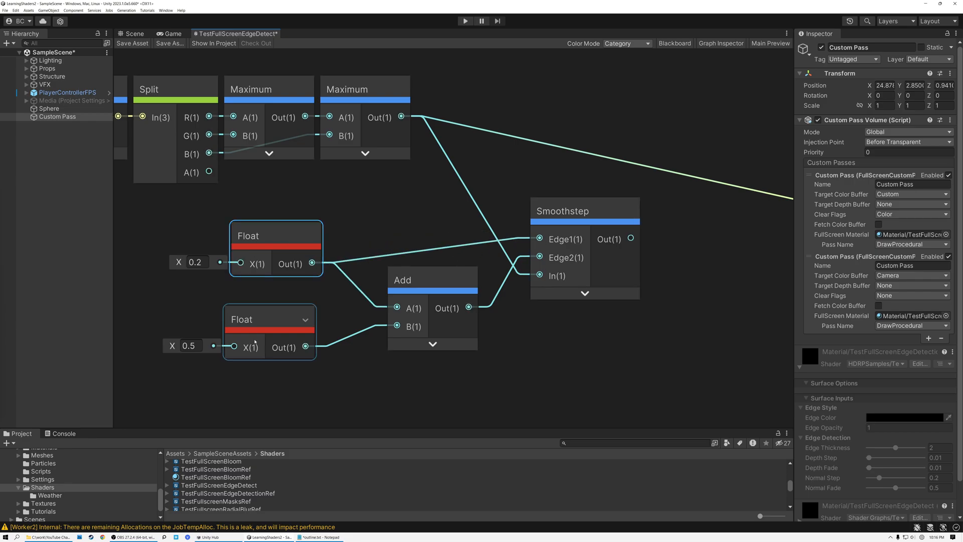
{"action": "left_click_drag", "start_coordinate": [278, 314], "coordinate": [284, 295]}
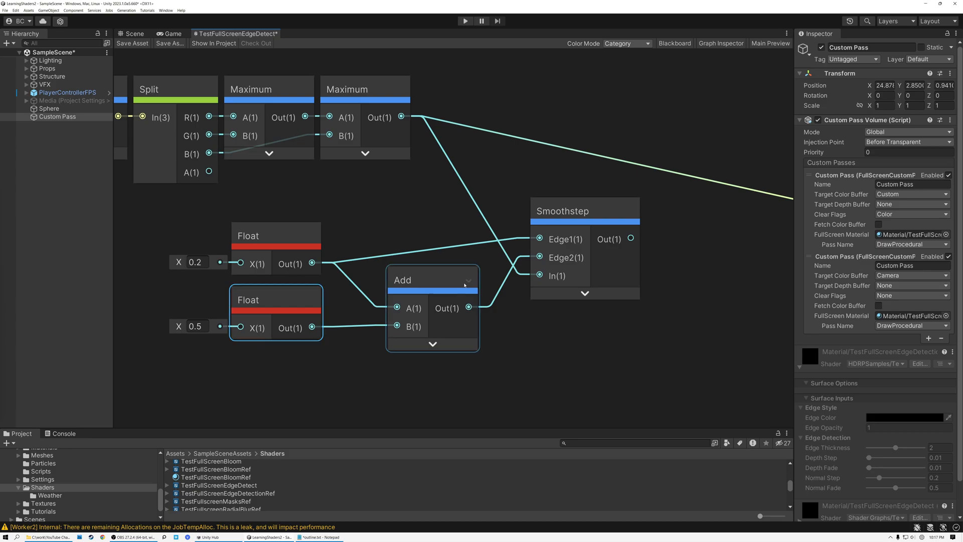
{"action": "left_click_drag", "start_coordinate": [439, 290], "coordinate": [428, 298]}
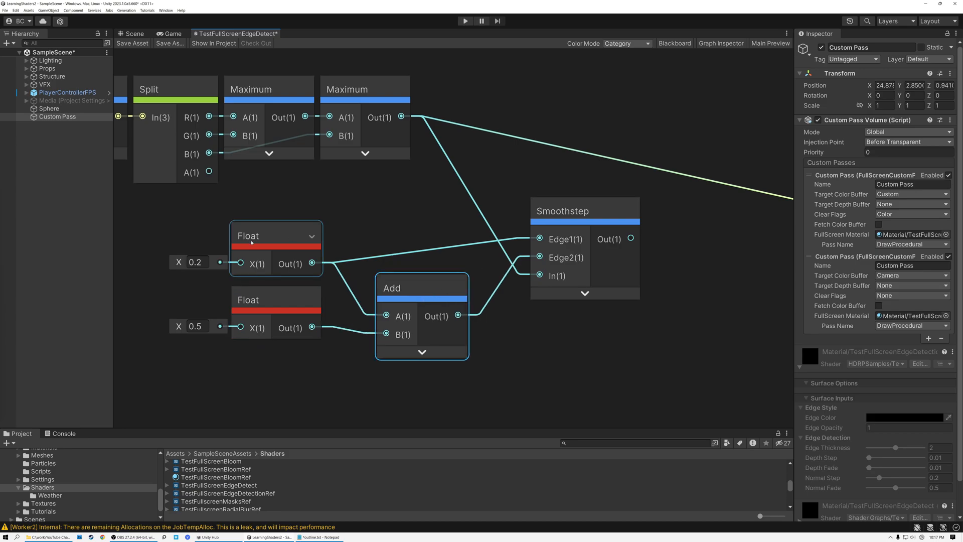
Review the Float and Add nodes feeding the Smoothstep edges and their place in the whole graph
{"action": "left_click", "coordinate": [259, 300]}
{"action": "scroll", "coordinate": [259, 289], "scroll_direction": "up", "scroll_amount": 4}
{"action": "middle_click_drag", "start_coordinate": [288, 271], "coordinate": [408, 260]}
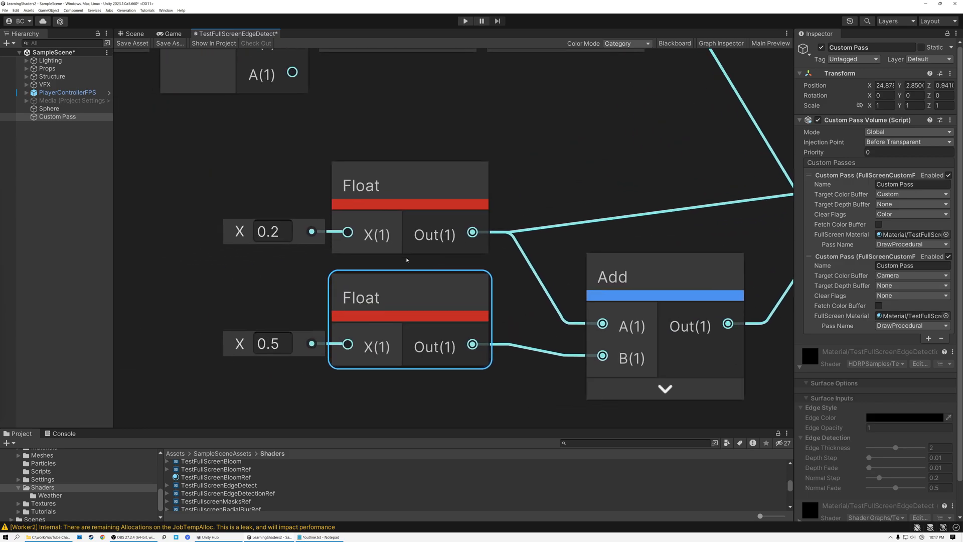
{"action": "scroll", "coordinate": [375, 260], "scroll_direction": "down", "scroll_amount": 3}
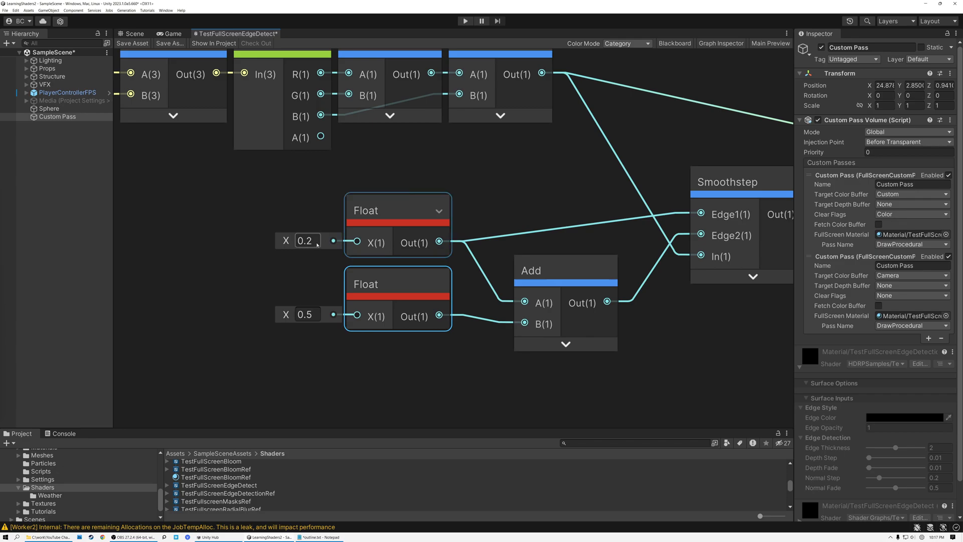
{"action": "middle_click_drag", "start_coordinate": [552, 194], "coordinate": [421, 212]}
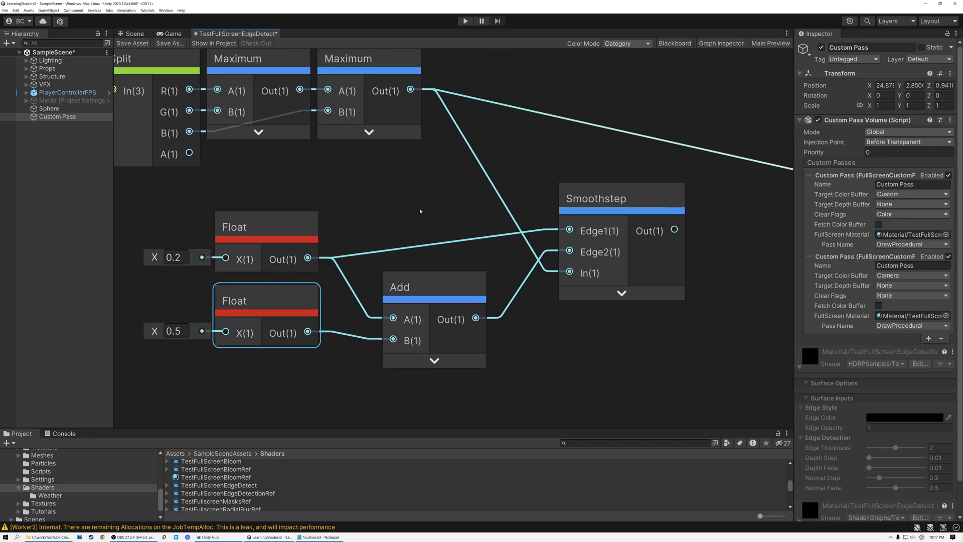
{"action": "scroll", "coordinate": [395, 216], "scroll_direction": "down", "scroll_amount": 2}
{"action": "scroll", "coordinate": [394, 216], "scroll_direction": "down", "scroll_amount": 3}
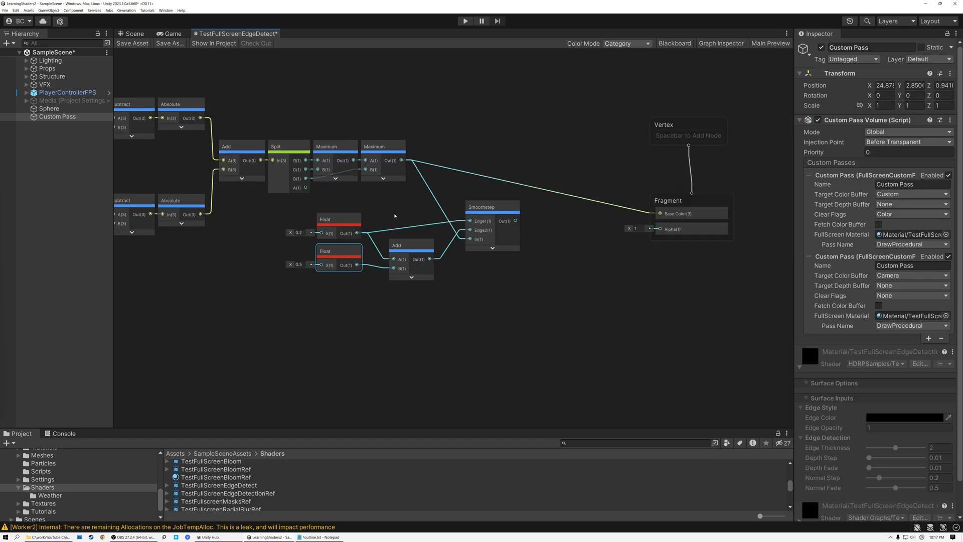
{"action": "scroll", "coordinate": [377, 221], "scroll_direction": "up", "scroll_amount": 3}
{"action": "middle_click_drag", "start_coordinate": [362, 237], "coordinate": [395, 220]}
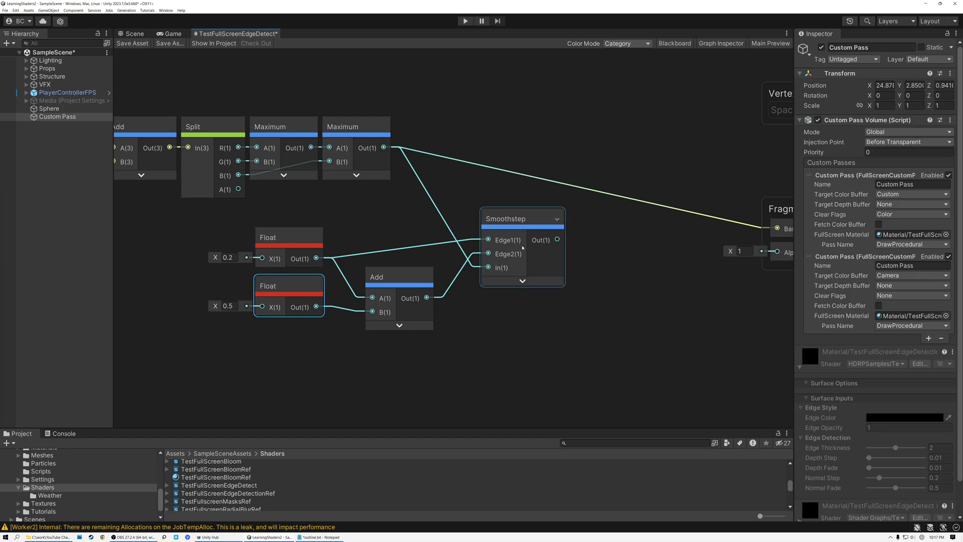
Feed the Smoothstep output into the Fragment's Base Color and check the saved shader around the table and chair in the Scene view
{"action": "left_click_drag", "start_coordinate": [557, 239], "coordinate": [733, 230]}
{"action": "middle_click_drag", "start_coordinate": [485, 190], "coordinate": [610, 183]}
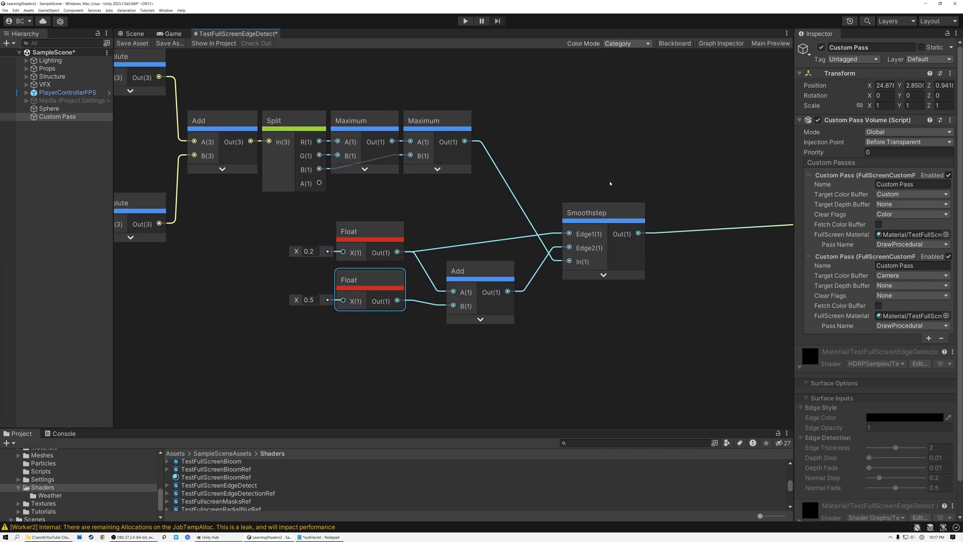
{"action": "left_click", "coordinate": [138, 44]}
{"action": "left_click", "coordinate": [135, 34]}
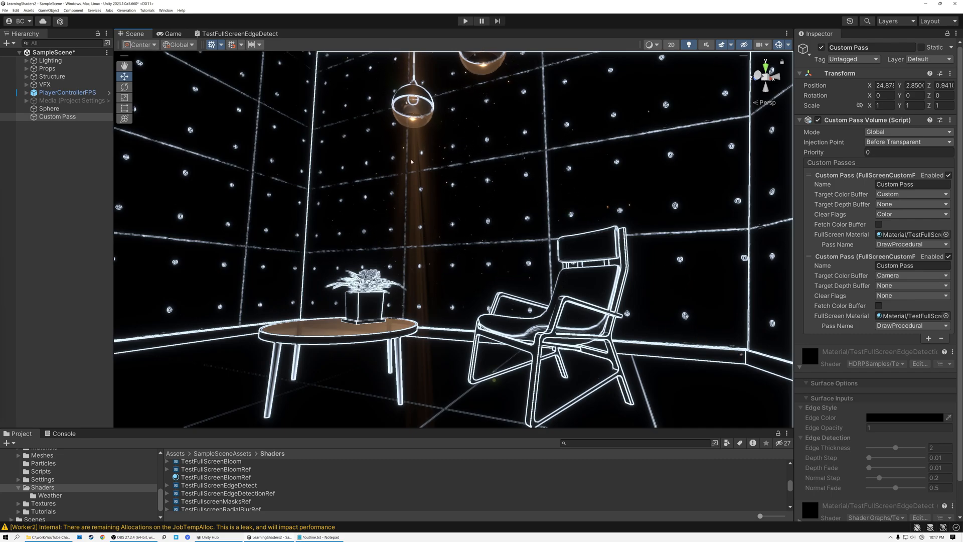
{"action": "right_click_drag", "start_coordinate": [514, 170], "coordinate": [518, 219]}
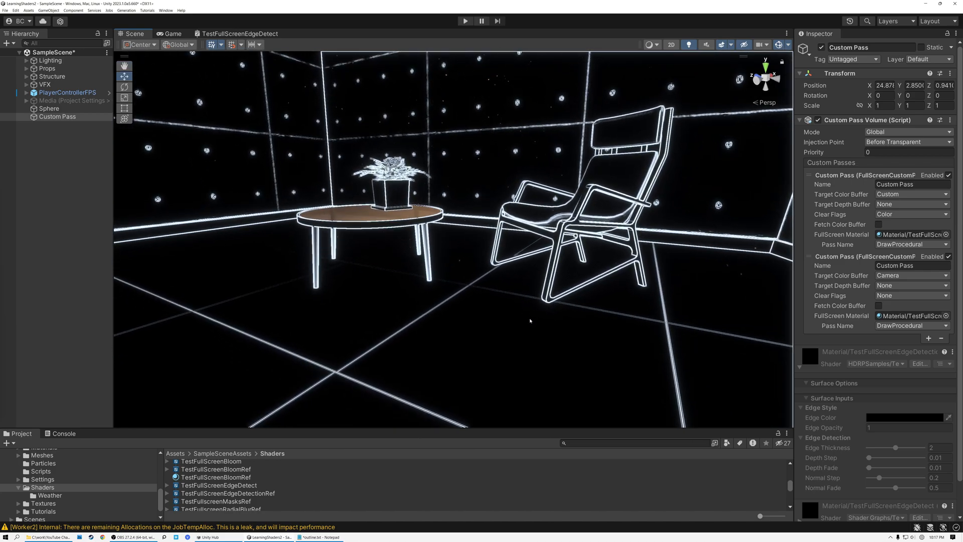
{"action": "right_click_drag", "start_coordinate": [461, 314], "coordinate": [581, 296]}
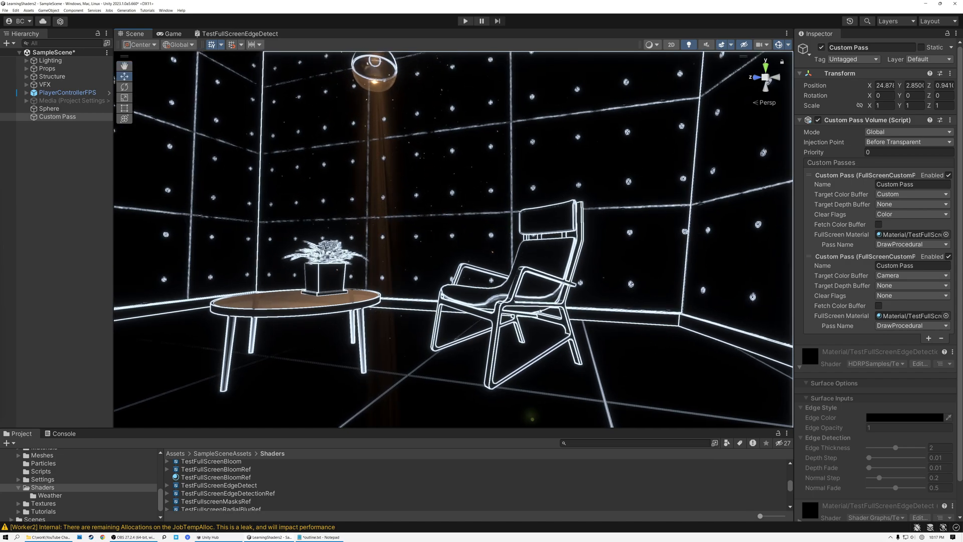
{"action": "mouse_move", "coordinate": [510, 247]}
{"action": "right_mouse_down"}
{"action": "mouse_move", "coordinate": [516, 229]}
{"action": "mouse_move", "coordinate": [504, 248]}
{"action": "right_mouse_up"}
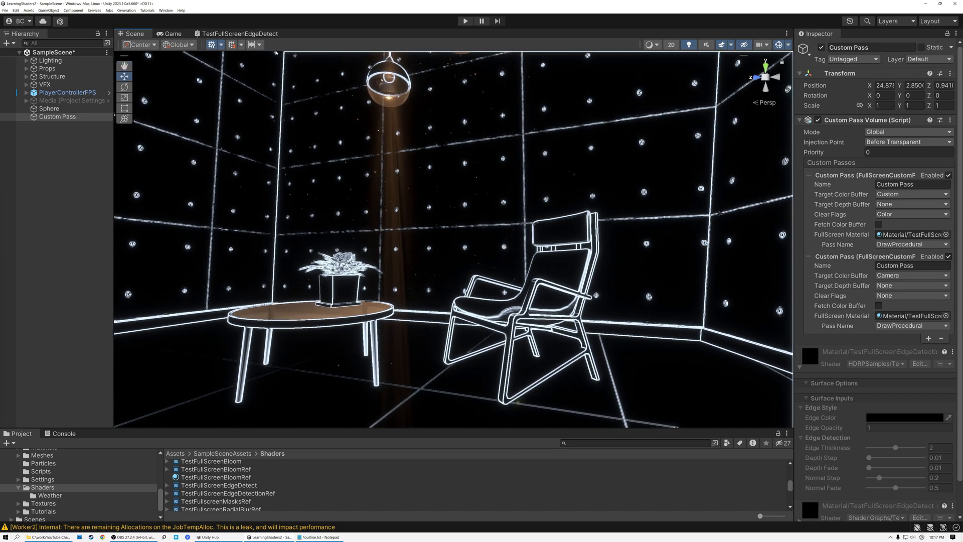
Back in the TestFullScreenEdgeDetect graph, move the Float, Add and Smoothstep nodes together closer to the Maximum nodes
{"action": "left_click", "coordinate": [242, 35]}
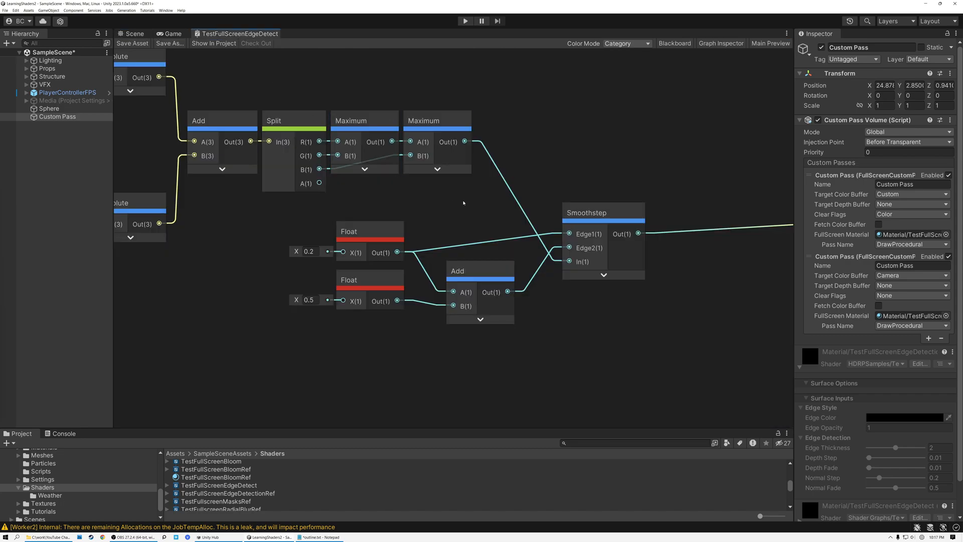
{"action": "scroll", "coordinate": [471, 197], "scroll_direction": "down", "scroll_amount": 3}
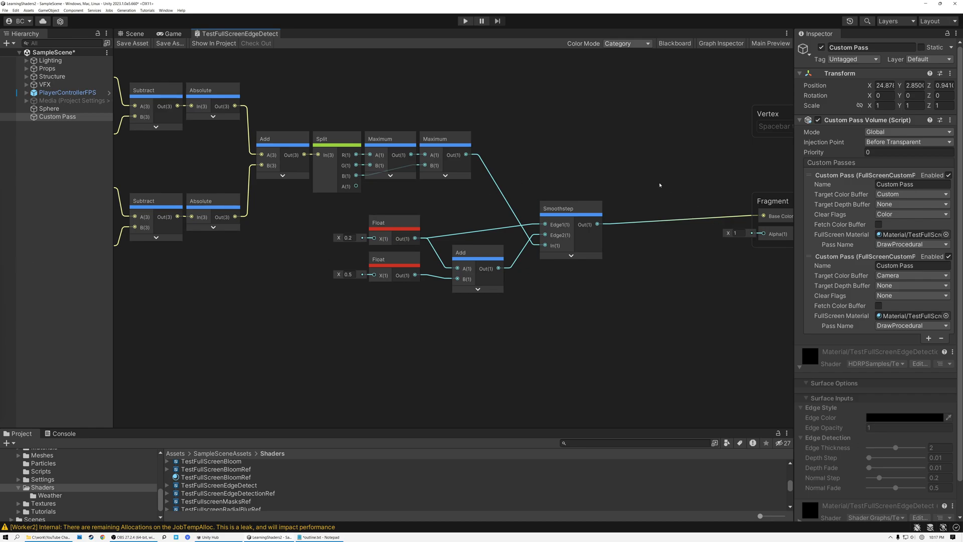
{"action": "right_click", "coordinate": [622, 165]}
{"action": "left_click", "coordinate": [585, 153]}
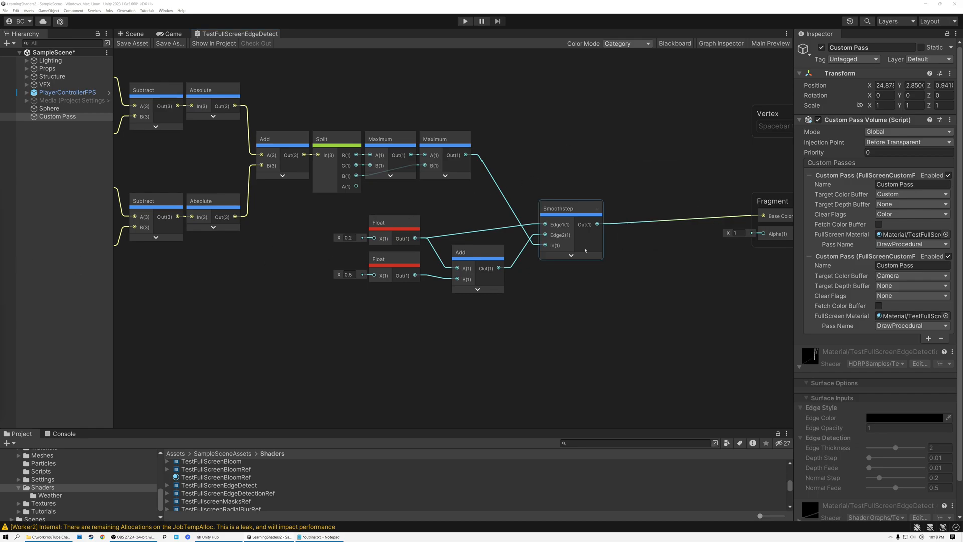
{"action": "left_click_drag", "start_coordinate": [396, 202], "coordinate": [552, 311]}
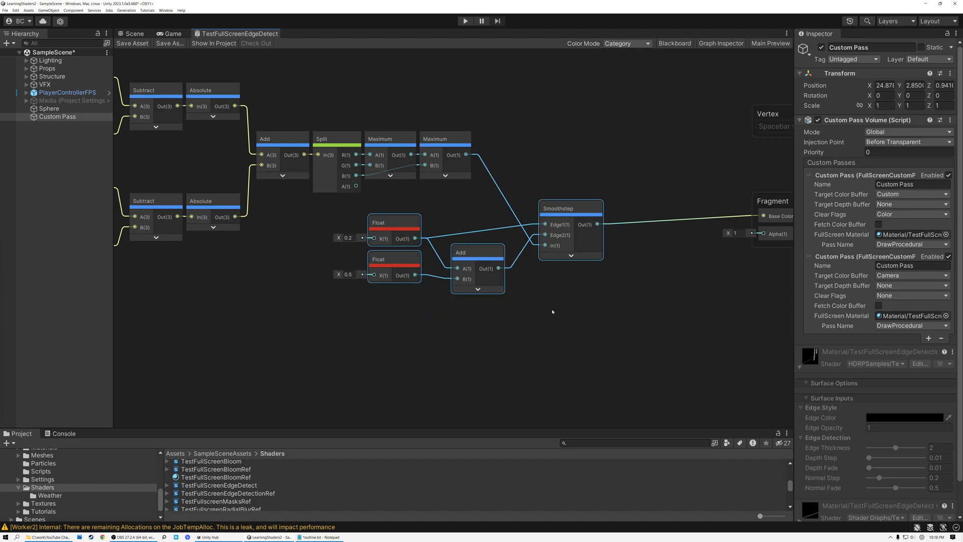
{"action": "left_click_drag", "start_coordinate": [566, 213], "coordinate": [515, 209]}
Create a Lerp node with the Smoothstep output as T, and place it above the line to the Fragment
{"action": "middle_click_drag", "start_coordinate": [582, 208], "coordinate": [402, 224]}
{"action": "left_click_drag", "start_coordinate": [368, 236], "coordinate": [490, 213]}
{"action": "type", "text": "lerp"}
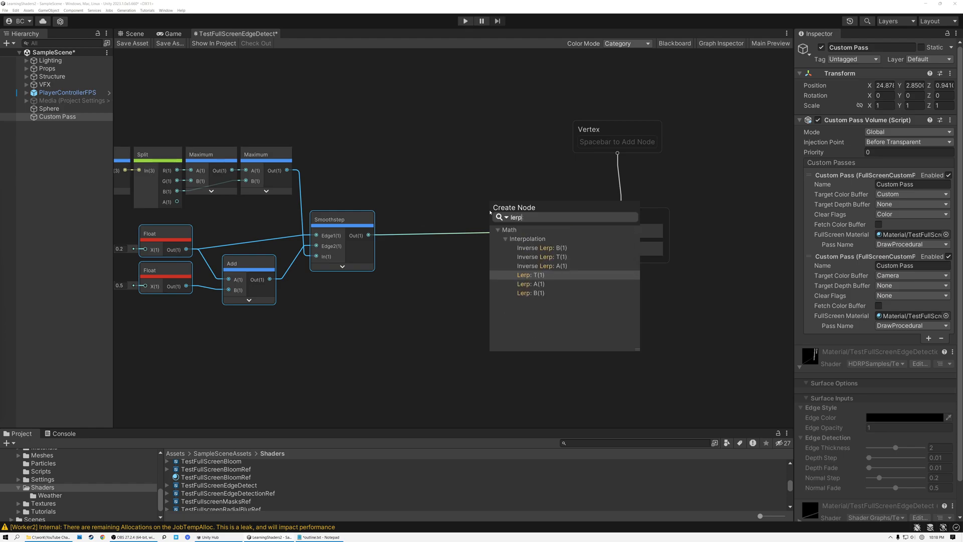
{"action": "left_click", "coordinate": [529, 276]}
{"action": "left_click_drag", "start_coordinate": [467, 187], "coordinate": [476, 156]}
Add an HD Scene Depth node above the Lerp node and connect its output to the Lerp's A input
{"action": "scroll", "coordinate": [475, 157], "scroll_direction": "up", "scroll_amount": 4}
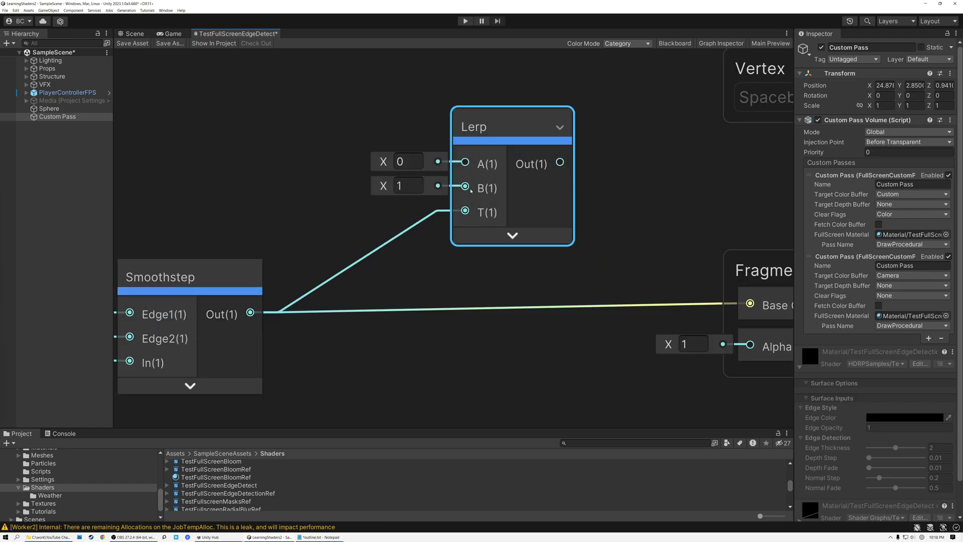
{"action": "scroll", "coordinate": [467, 216], "scroll_direction": "down", "scroll_amount": 2}
{"action": "middle_click_drag", "start_coordinate": [468, 216], "coordinate": [536, 253]}
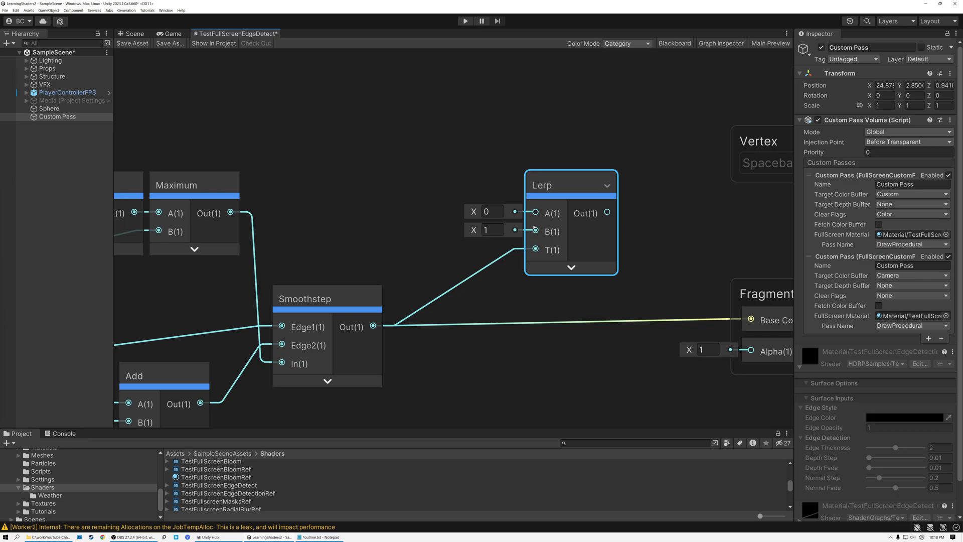
{"action": "left_click", "coordinate": [415, 133]}
{"action": "key", "text": "space"}
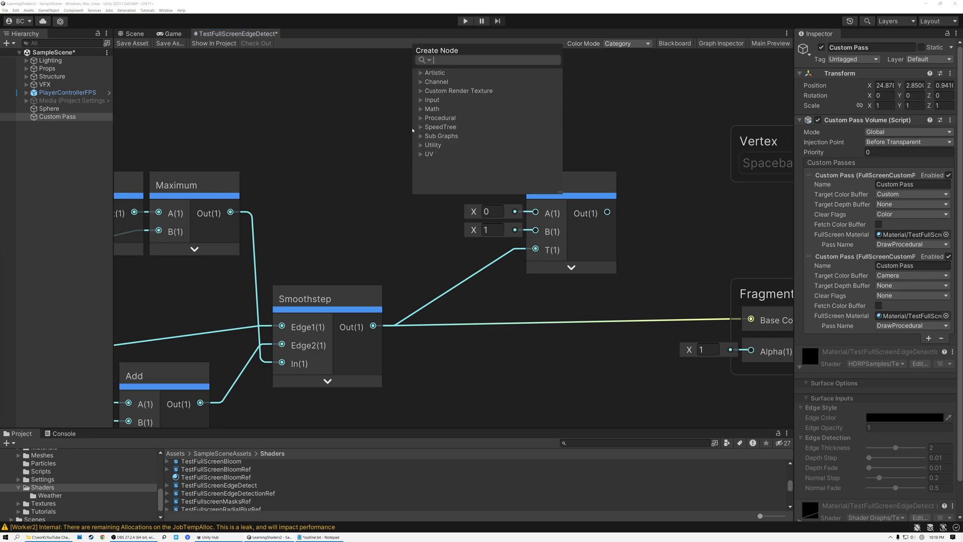
{"action": "type", "text": "hd"}
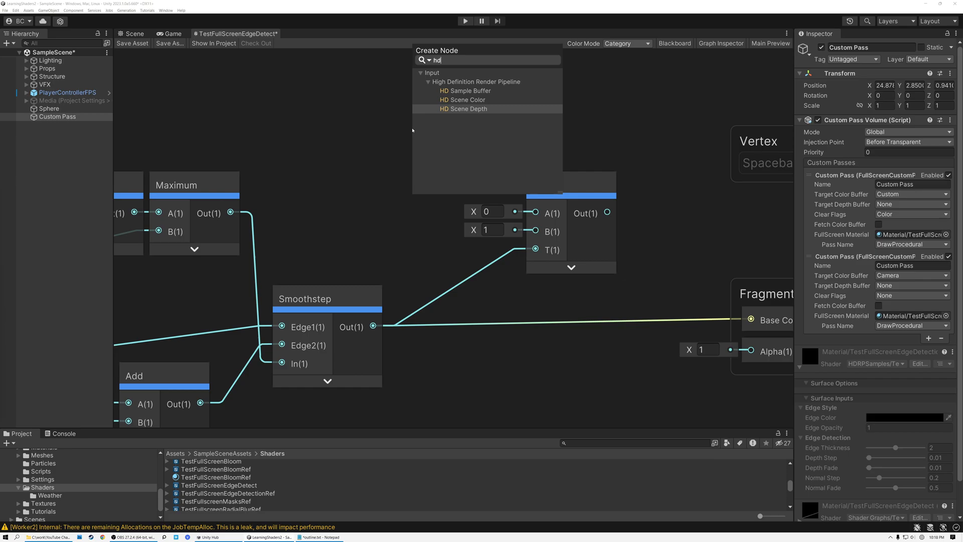
{"action": "left_click", "coordinate": [464, 109]}
{"action": "left_click_drag", "start_coordinate": [453, 140], "coordinate": [393, 104]}
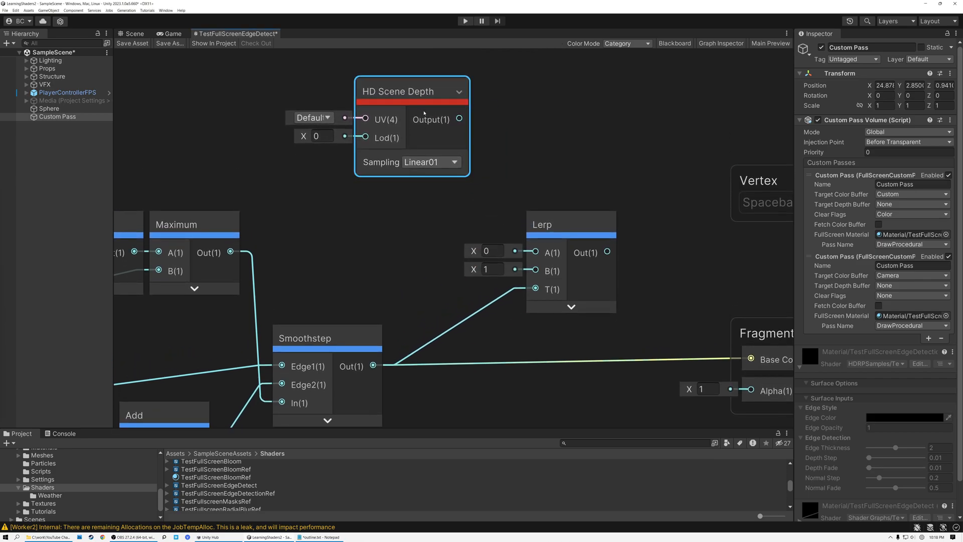
{"action": "left_click_drag", "start_coordinate": [460, 120], "coordinate": [536, 251]}
{"action": "middle_click_drag", "start_coordinate": [426, 207], "coordinate": [485, 216]}
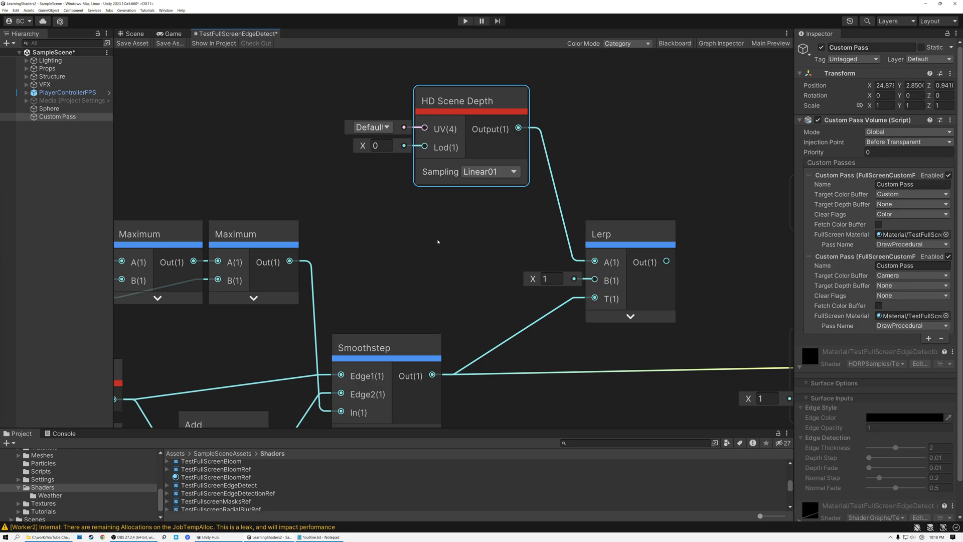
Add a black Color node below the HD Scene Depth node and connect its output to the Lerp's B input
{"action": "left_click", "coordinate": [407, 242]}
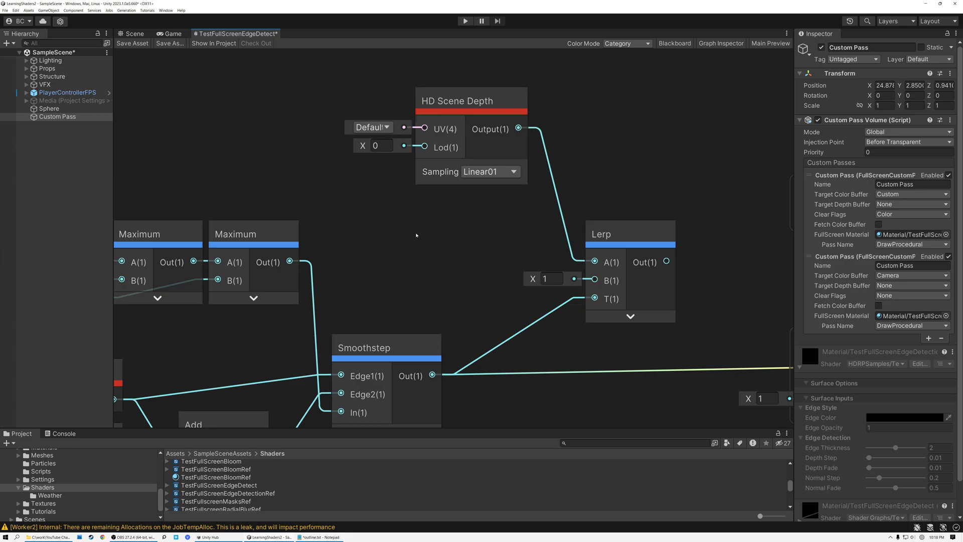
{"action": "key", "text": "space"}
{"action": "type", "text": "color"}
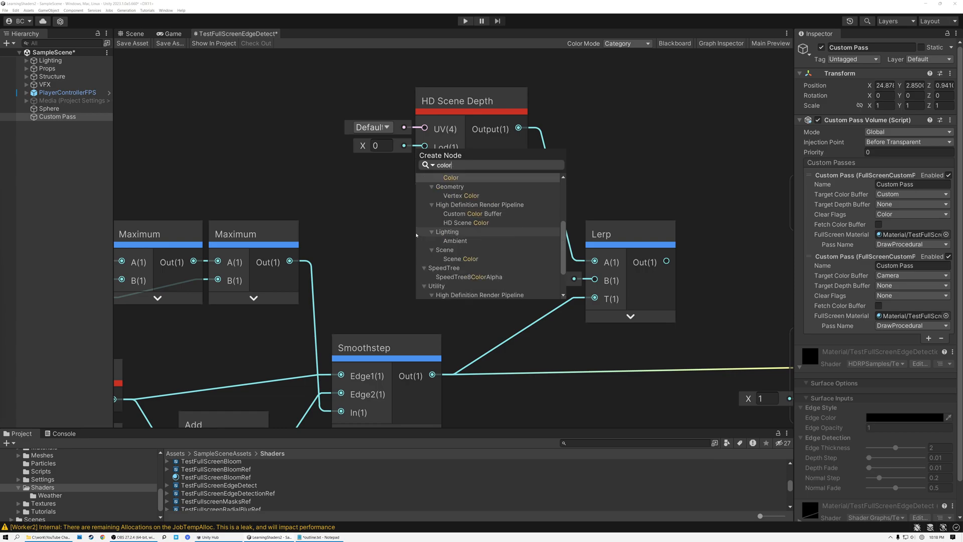
{"action": "left_click", "coordinate": [450, 178]}
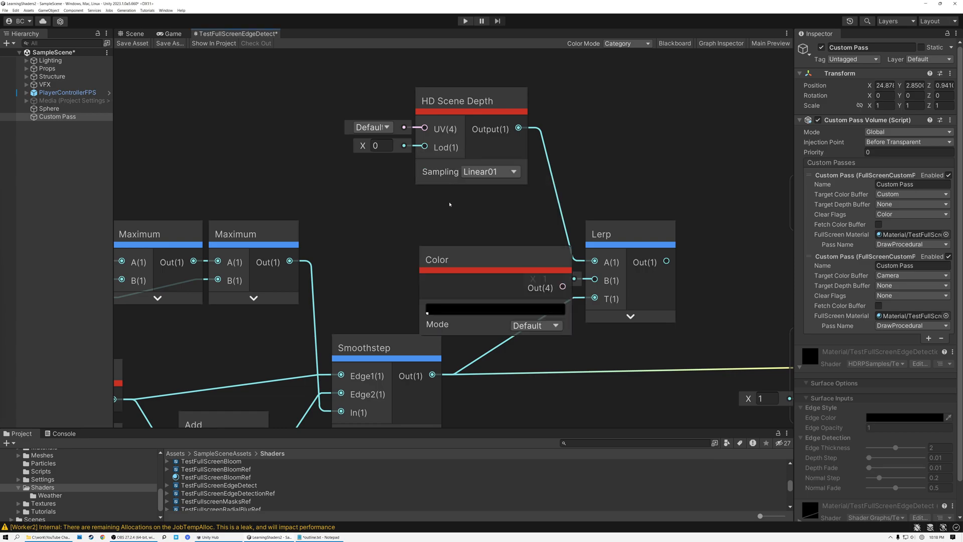
{"action": "left_click_drag", "start_coordinate": [467, 263], "coordinate": [415, 230]}
{"action": "left_click_drag", "start_coordinate": [511, 251], "coordinate": [595, 280]}
{"action": "left_click_drag", "start_coordinate": [463, 221], "coordinate": [470, 201]}
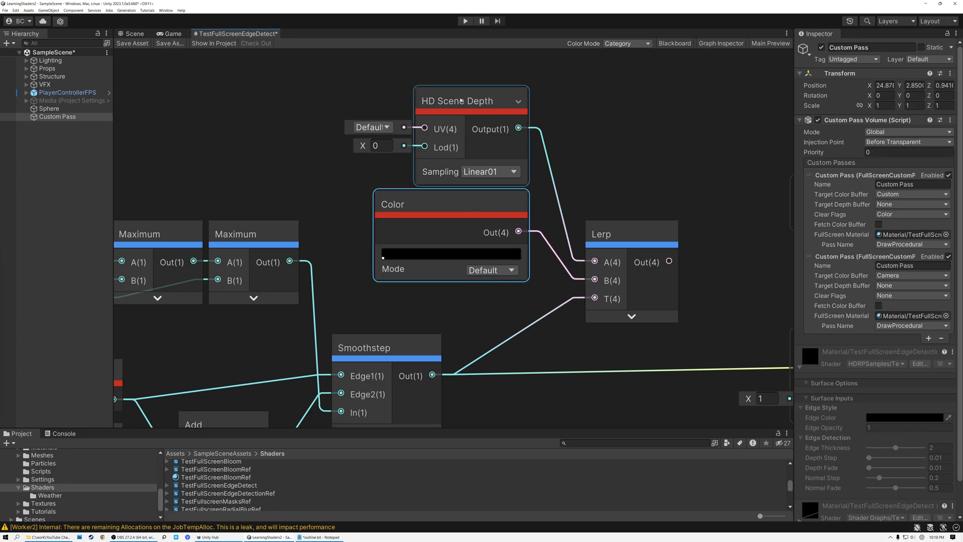
{"action": "left_click", "coordinate": [461, 204]}
Connect the Lerp output to the Fragment's Base Color in place of the Smoothstep output
{"action": "middle_click_drag", "start_coordinate": [442, 317], "coordinate": [563, 240]}
{"action": "scroll", "coordinate": [530, 250], "scroll_direction": "down", "scroll_amount": 4}
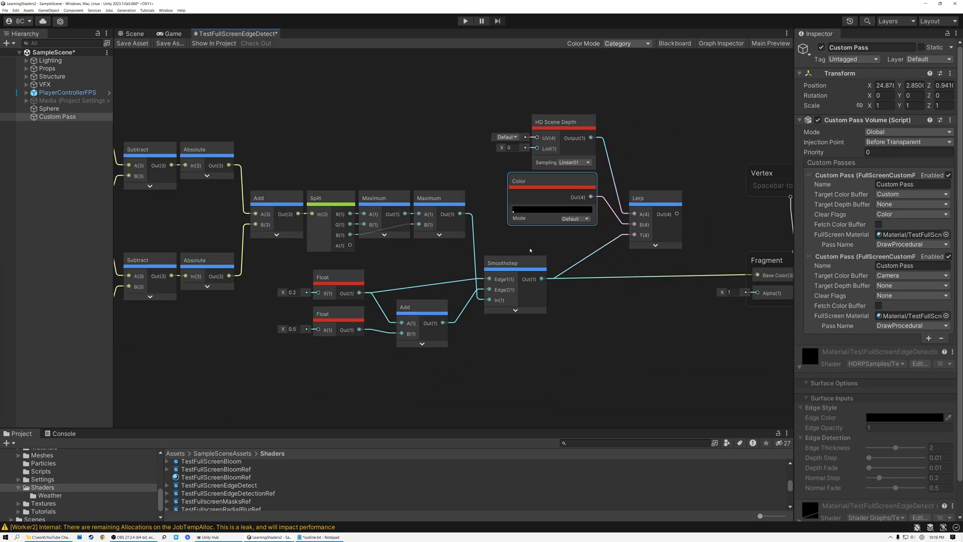
{"action": "middle_click_drag", "start_coordinate": [231, 132], "coordinate": [420, 127]}
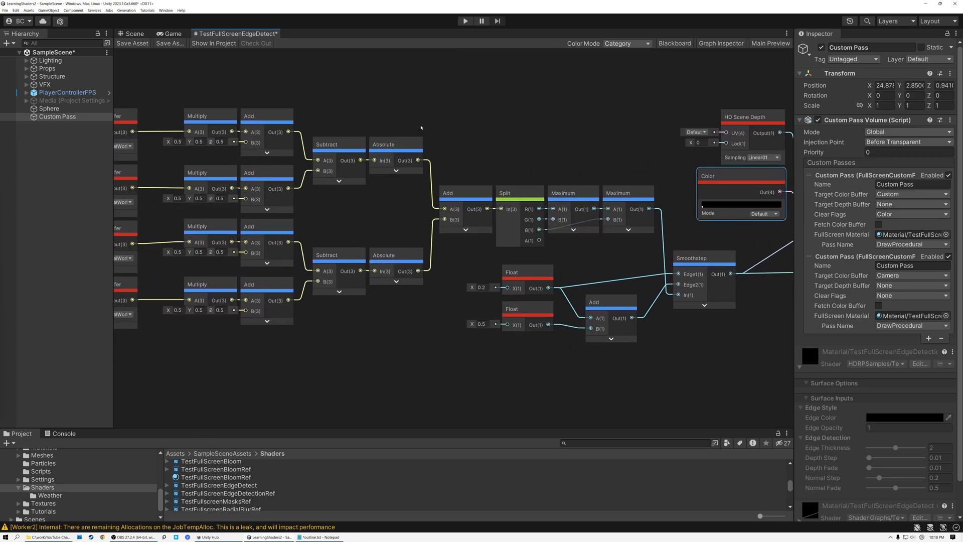
{"action": "middle_click_drag", "start_coordinate": [501, 127], "coordinate": [215, 137]}
{"action": "left_click_drag", "start_coordinate": [560, 218], "coordinate": [639, 278]}
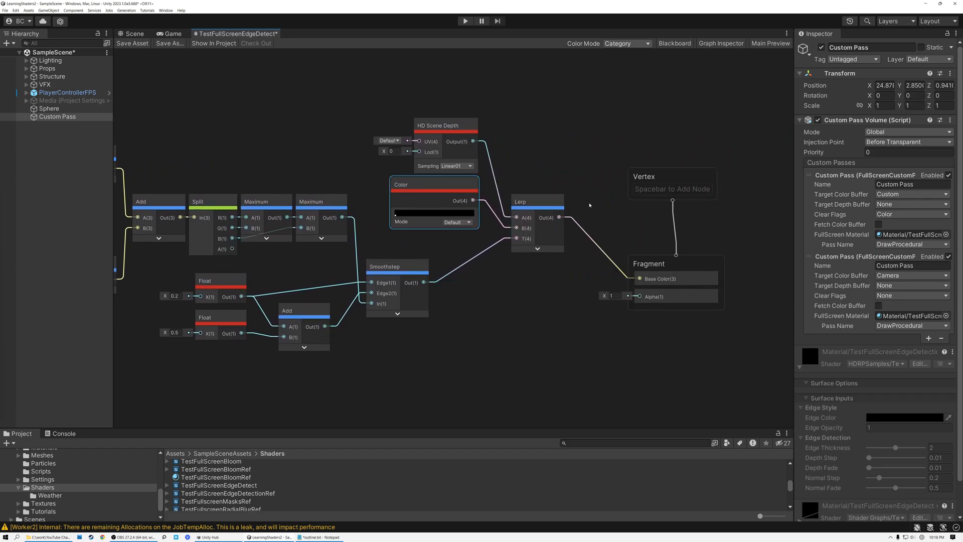
Save the edge detection graph and check the depth-based blend in the Scene view
{"action": "middle_click_drag", "start_coordinate": [552, 157], "coordinate": [604, 226]}
{"action": "scroll", "coordinate": [592, 238], "scroll_direction": "up", "scroll_amount": 5}
{"action": "scroll", "coordinate": [496, 149], "scroll_direction": "down", "scroll_amount": 2}
{"action": "scroll", "coordinate": [496, 149], "scroll_direction": "down", "scroll_amount": 1}
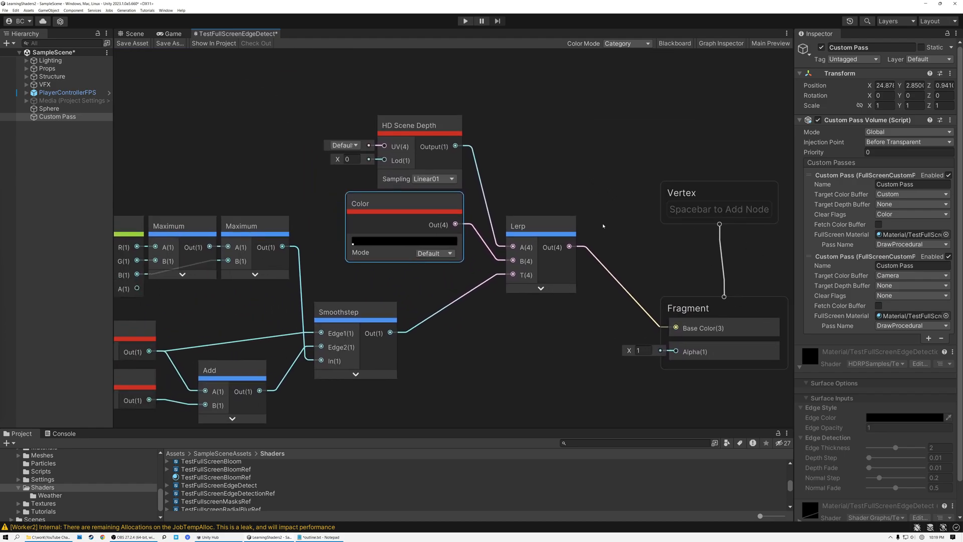
{"action": "left_click", "coordinate": [132, 44]}
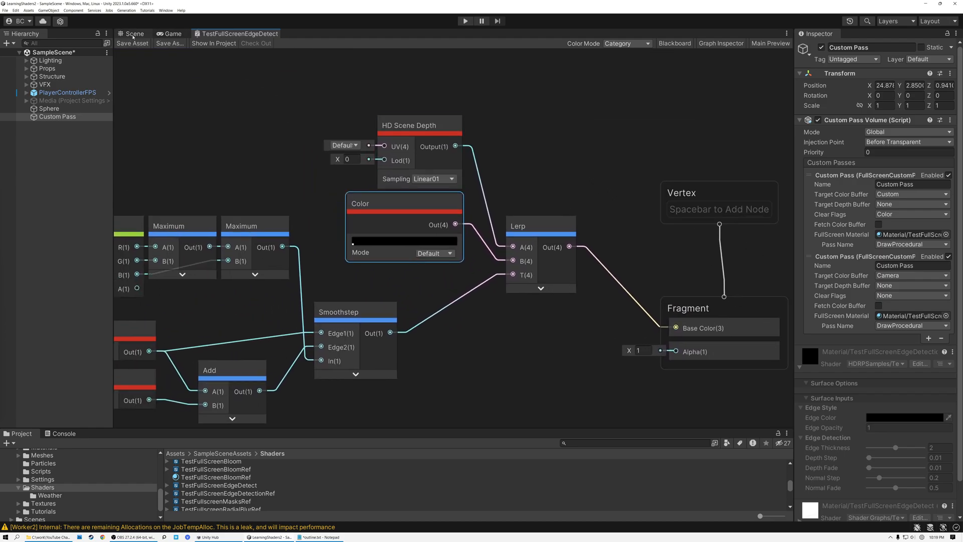
{"action": "left_click", "coordinate": [133, 33]}
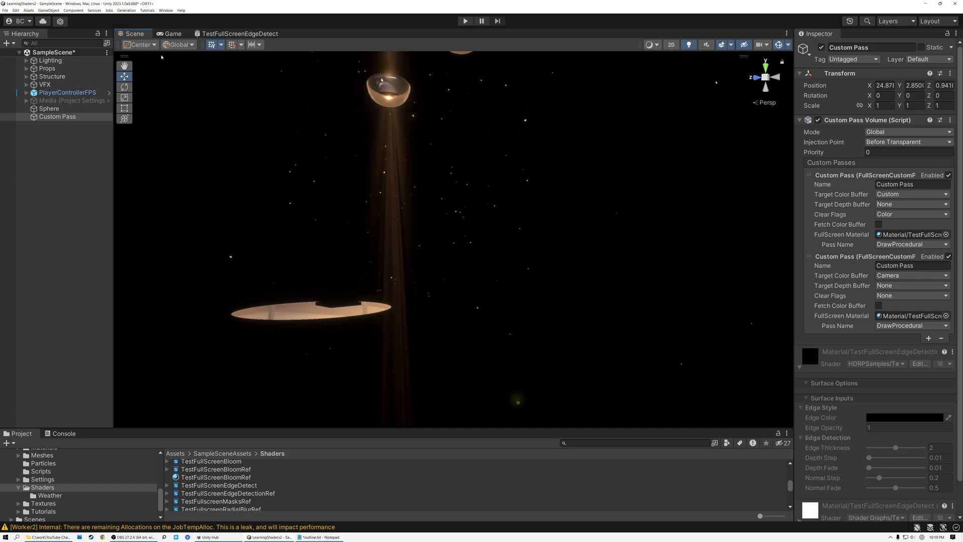
Back in the graph, add an HD Scene Color node with Exposure enabled and connect its output to the Lerp's A input
{"action": "left_click", "coordinate": [213, 34]}
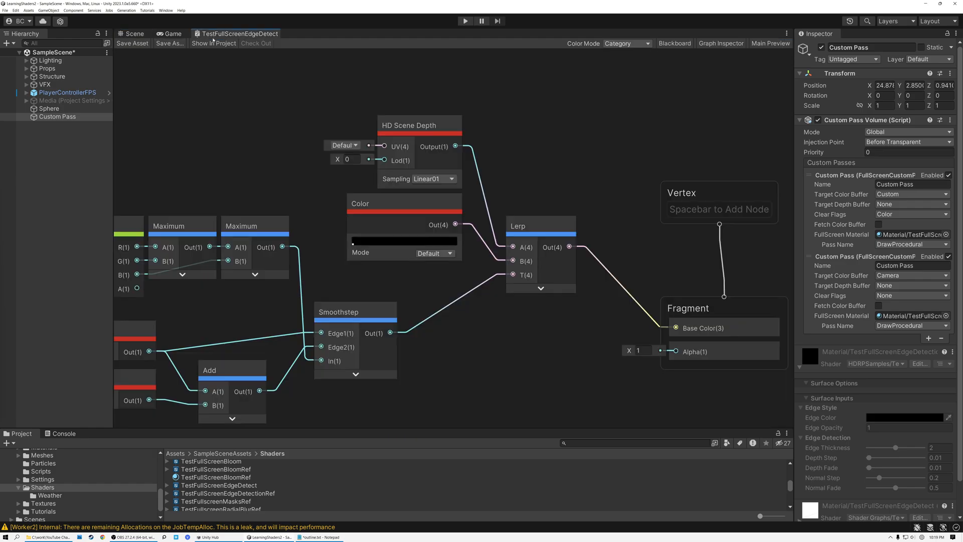
{"action": "left_click", "coordinate": [401, 126]}
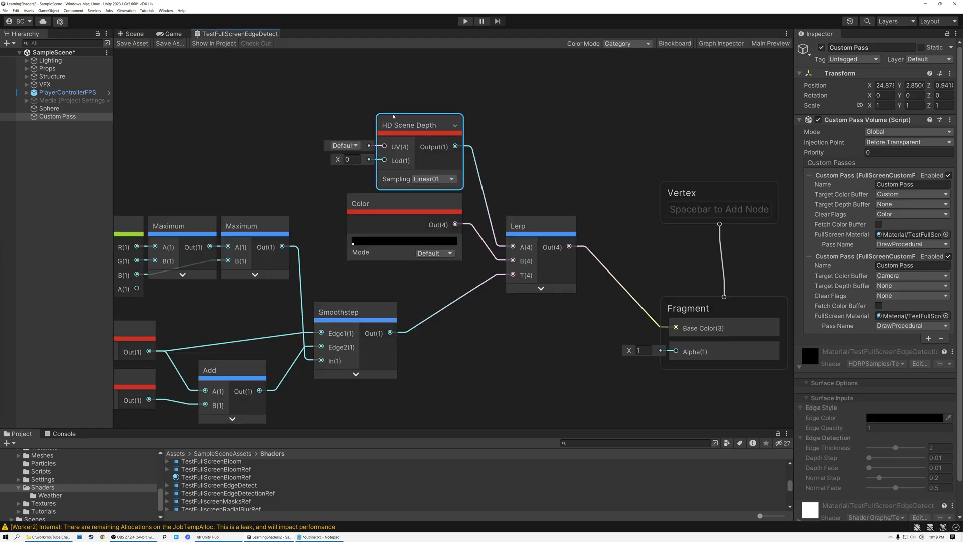
{"action": "middle_click_drag", "start_coordinate": [398, 90], "coordinate": [390, 139]}
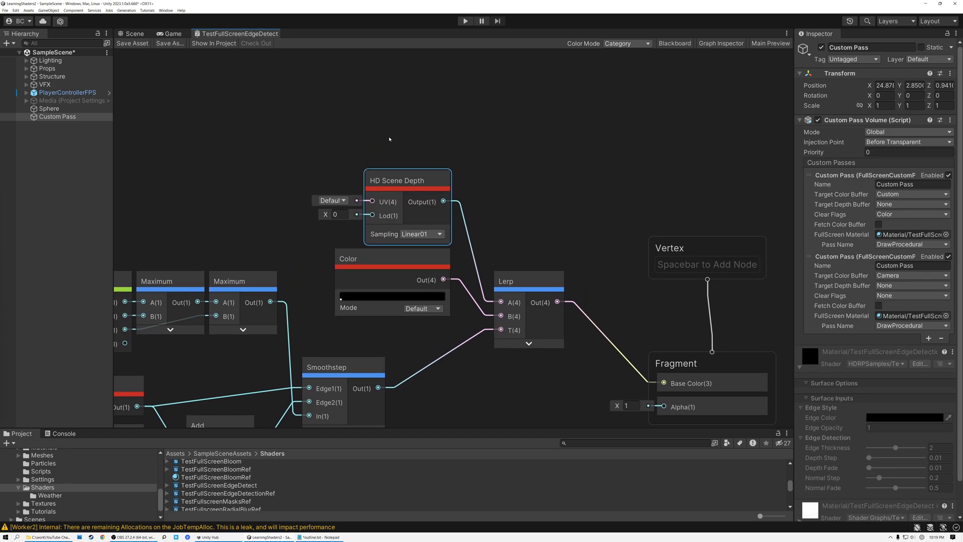
{"action": "left_click", "coordinate": [391, 112]}
{"action": "key", "text": "space"}
{"action": "type", "text": "hd"}
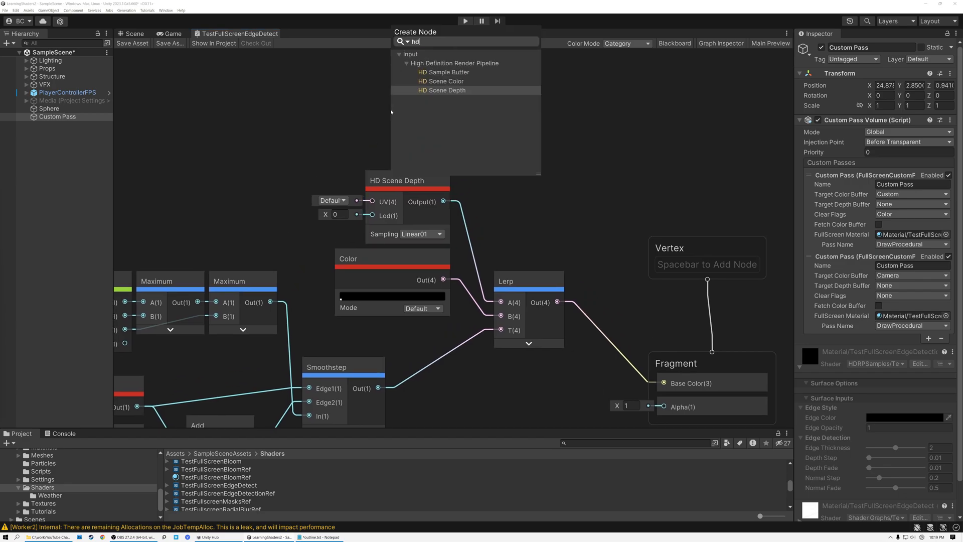
{"action": "left_click", "coordinate": [431, 81]}
{"action": "left_click_drag", "start_coordinate": [404, 128], "coordinate": [404, 107]}
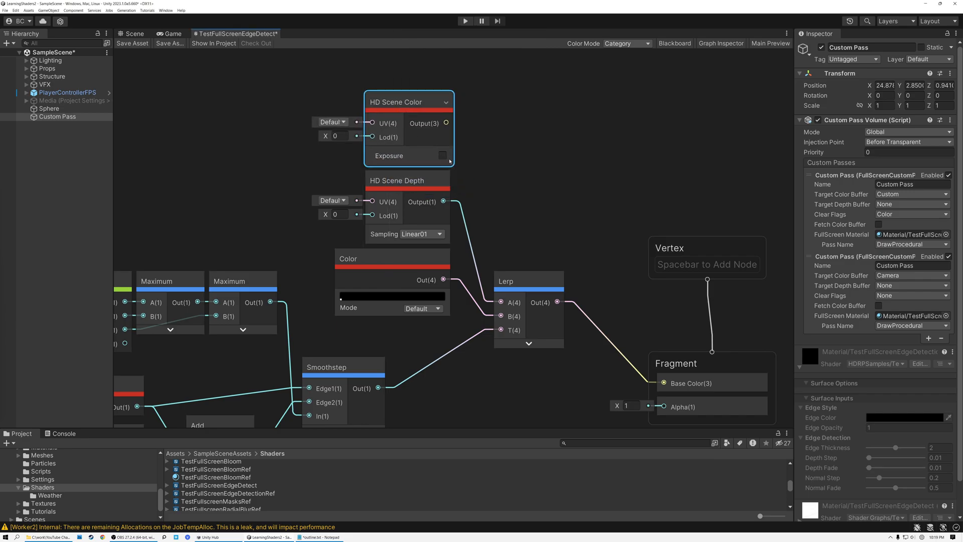
{"action": "left_click_drag", "start_coordinate": [446, 122], "coordinate": [501, 302]}
Delete the HD Scene Depth node and move the HD Scene Color node into its place above the Color node
{"action": "left_click", "coordinate": [393, 191]}
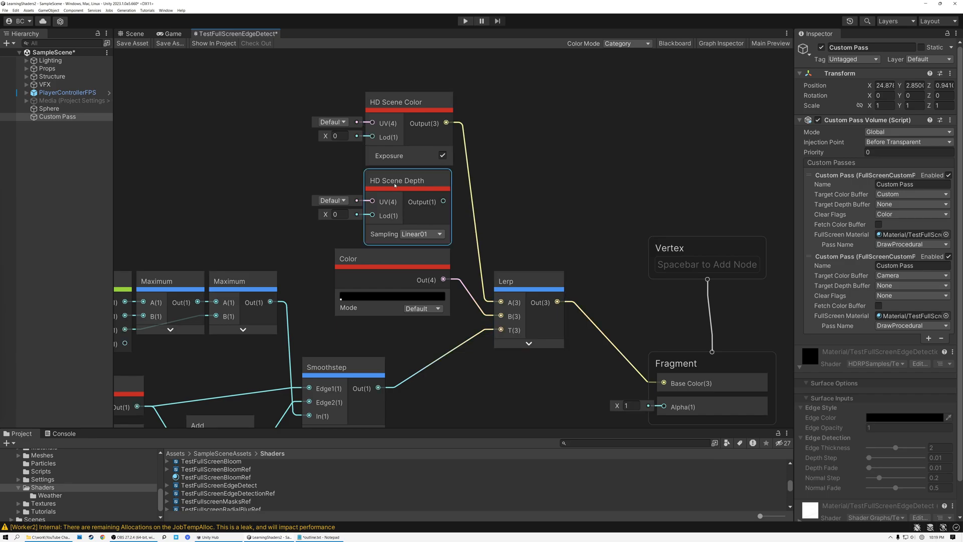
{"action": "key", "text": "Delete"}
{"action": "left_click_drag", "start_coordinate": [400, 103], "coordinate": [396, 181]}
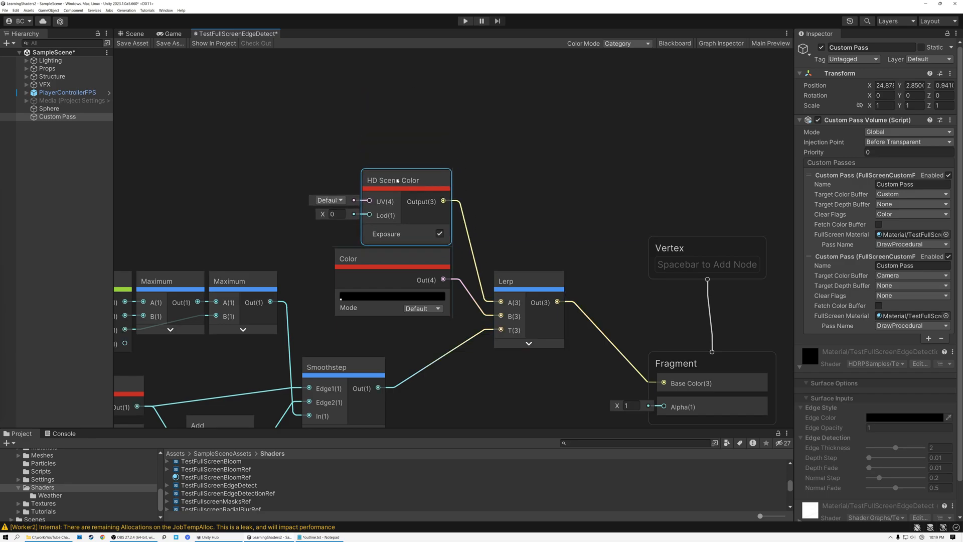
Save the graph and check the black outlines on the table and chair in the Scene view
{"action": "left_click", "coordinate": [133, 44]}
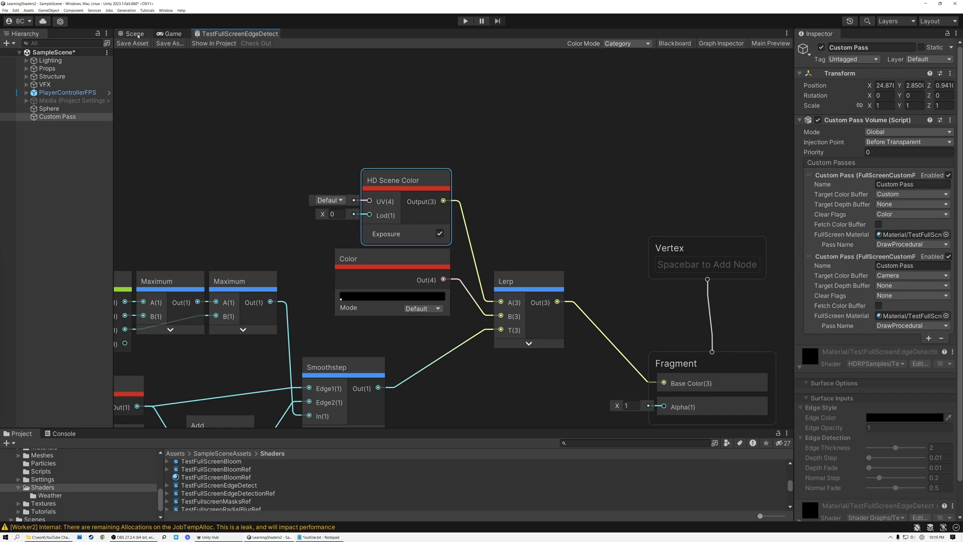
{"action": "left_click", "coordinate": [135, 33]}
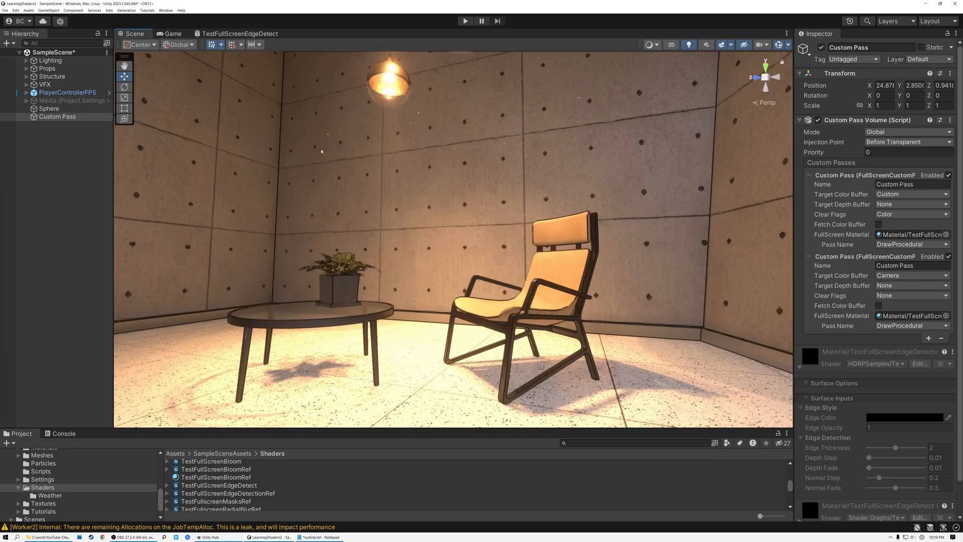
{"action": "right_click_drag", "start_coordinate": [482, 184], "coordinate": [473, 203]}
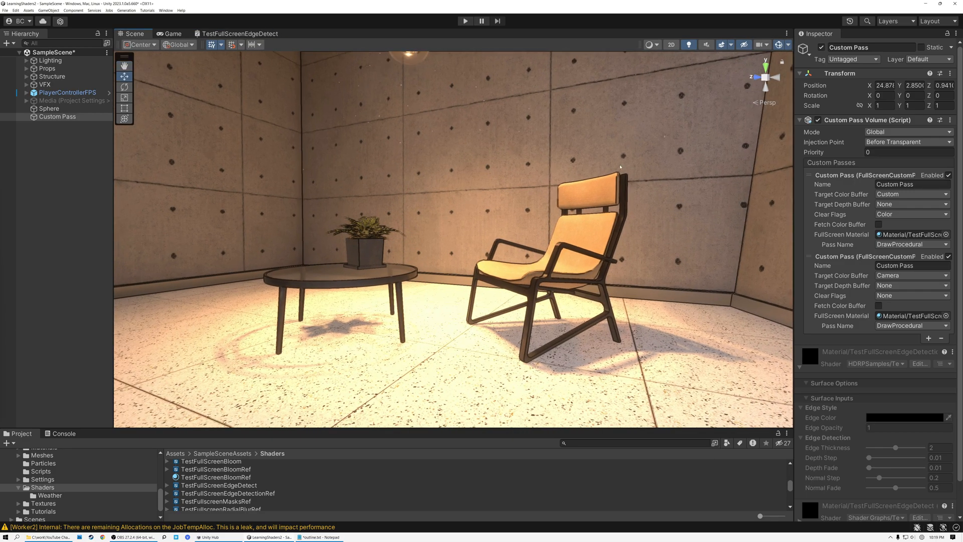
Toggle the Custom Pass Volume component off and on repeatedly to compare the scene with and without outlines, leaving it enabled
{"action": "left_click", "coordinate": [818, 120]}
{"action": "left_click", "coordinate": [819, 120]}
{"action": "left_click", "coordinate": [818, 120]}
{"action": "left_click", "coordinate": [818, 120]}
{"action": "left_click", "coordinate": [819, 120]}
{"action": "left_click", "coordinate": [818, 120]}
In the edge detection graph, set the Float that scales the Vector 2 offsets to 4 and save the asset
{"action": "left_click", "coordinate": [225, 34]}
{"action": "scroll", "coordinate": [302, 148], "scroll_direction": "down", "scroll_amount": 5}
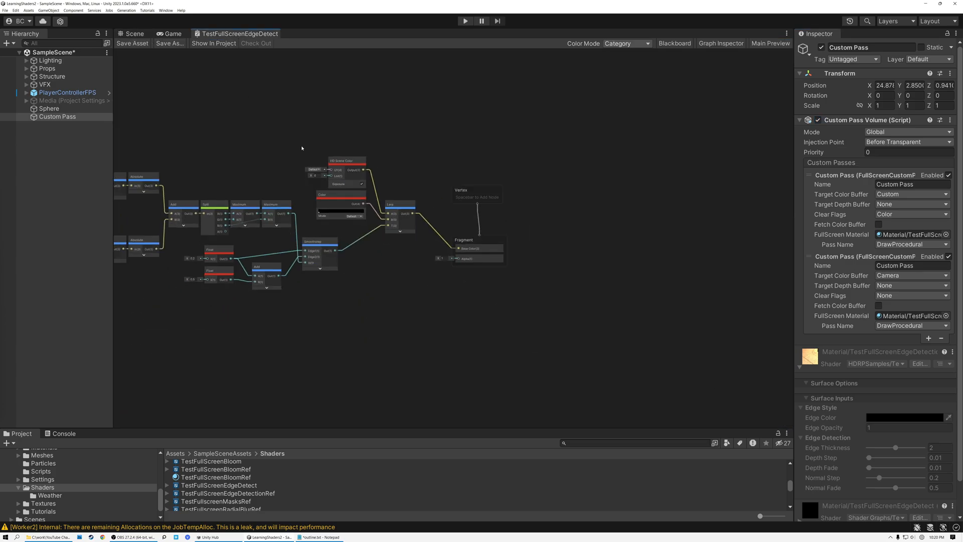
{"action": "scroll", "coordinate": [555, 148], "scroll_direction": "up", "scroll_amount": 3}
{"action": "scroll", "coordinate": [445, 300], "scroll_direction": "up", "scroll_amount": 8}
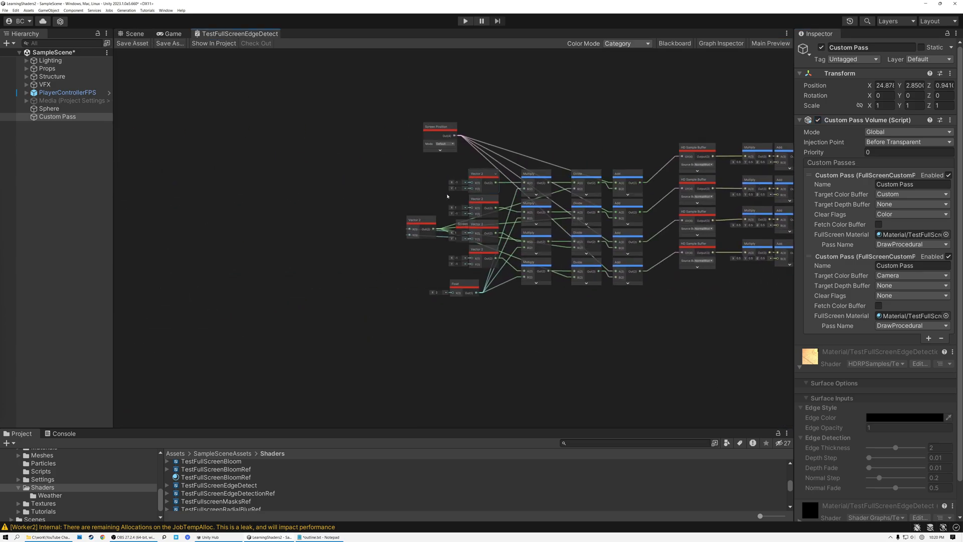
{"action": "scroll", "coordinate": [442, 296], "scroll_direction": "up", "scroll_amount": 3}
{"action": "left_click", "coordinate": [423, 296]}
{"action": "type", "text": "4"}
{"action": "left_click", "coordinate": [349, 212]}
{"action": "left_click", "coordinate": [133, 44]}
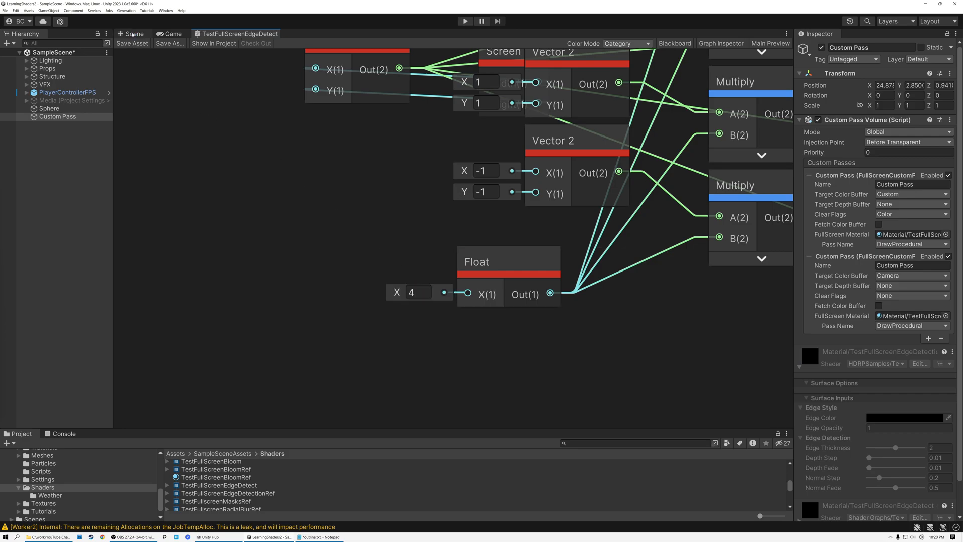
Inspect the outline thickness on the chair, table and plant in the Scene view from close up and farther away
{"action": "left_click", "coordinate": [134, 34]}
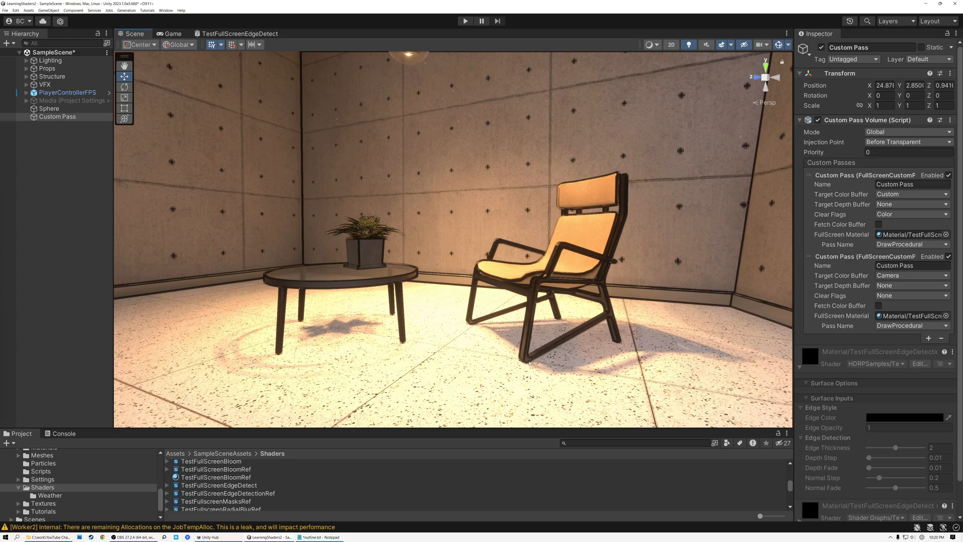
{"action": "scroll", "coordinate": [534, 360], "scroll_direction": "up", "scroll_amount": 3}
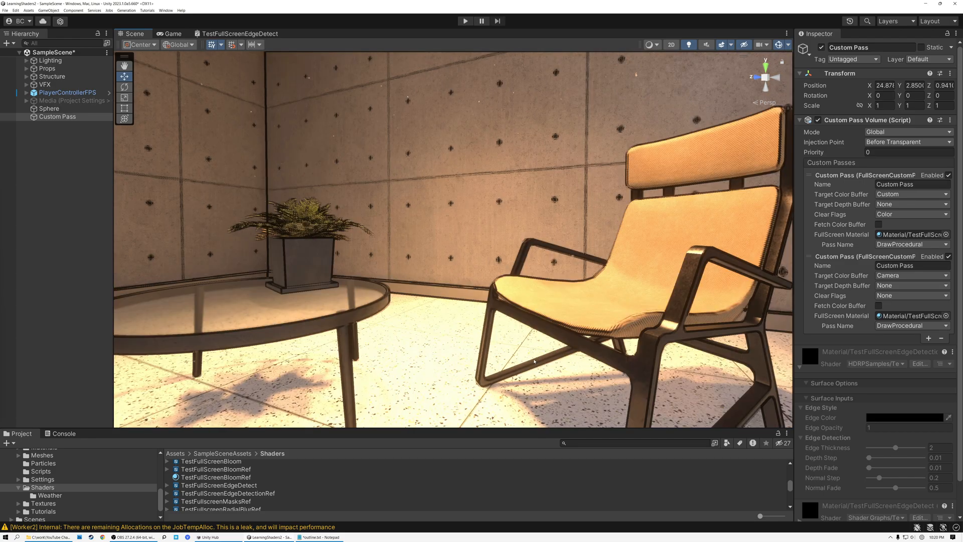
{"action": "mouse_move", "coordinate": [548, 274]}
{"action": "right_mouse_down"}
{"action": "mouse_move", "coordinate": [568, 307]}
{"action": "mouse_move", "coordinate": [557, 258]}
{"action": "mouse_move", "coordinate": [563, 295]}
{"action": "mouse_move", "coordinate": [562, 281]}
{"action": "right_mouse_up"}
{"action": "key", "text": "s"}
Set the Float that scales the Vector 2 offsets to 3 and save the graph
{"action": "left_click", "coordinate": [217, 34]}
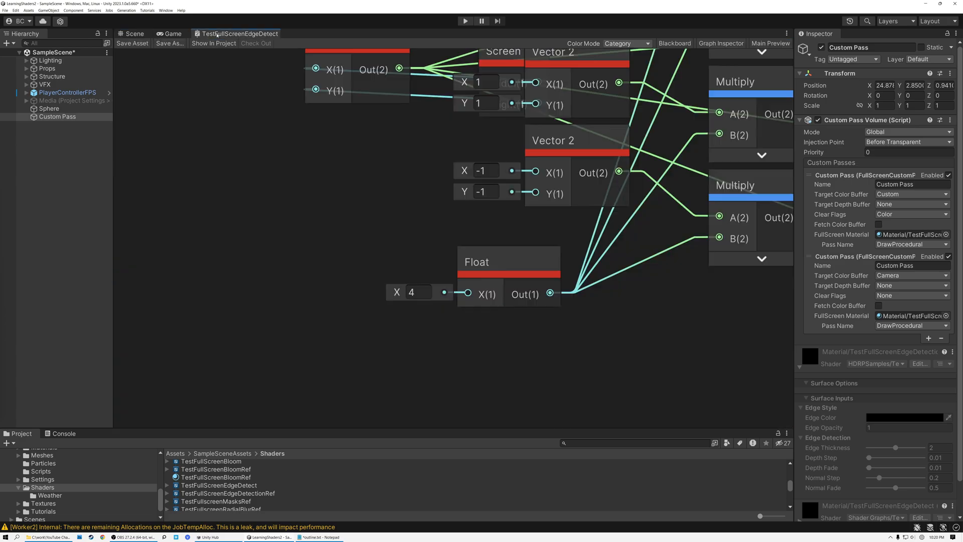
{"action": "left_click", "coordinate": [413, 292]}
{"action": "type", "text": "3"}
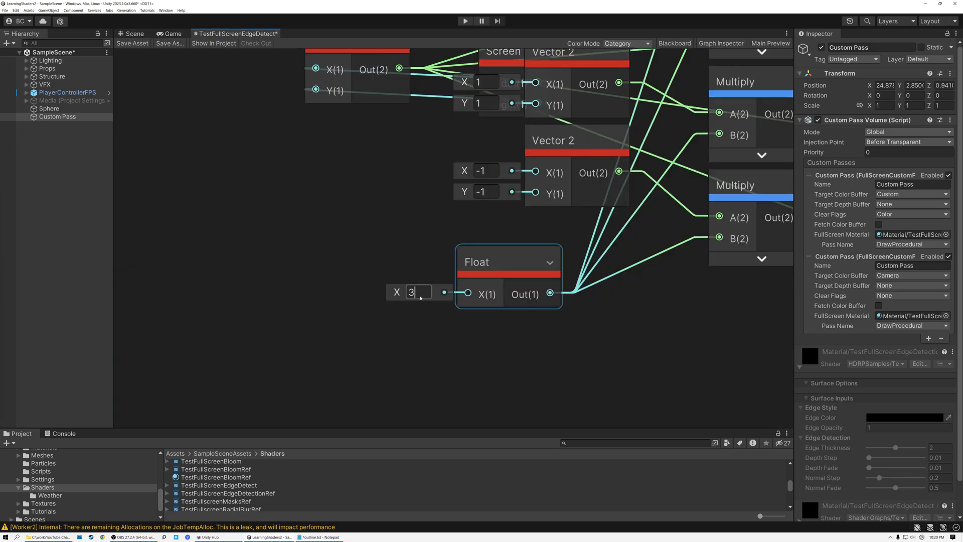
{"action": "key", "text": "Return"}
{"action": "left_click", "coordinate": [134, 33]}
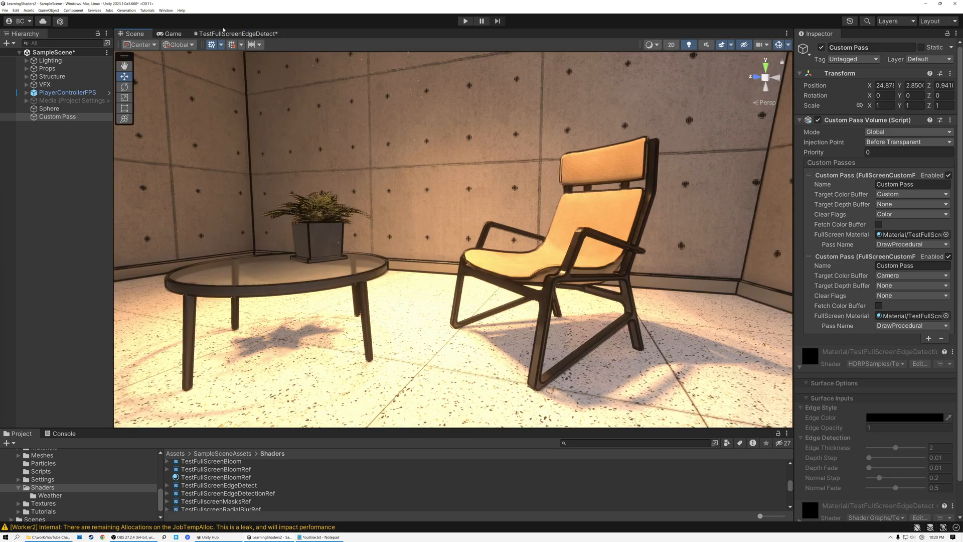
{"action": "left_click", "coordinate": [222, 33]}
{"action": "left_click", "coordinate": [133, 42]}
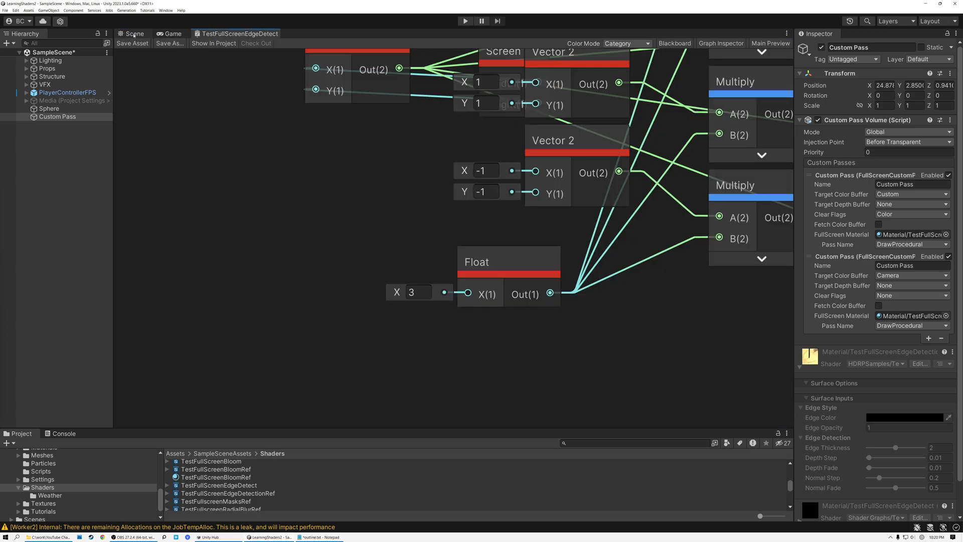
Examine the adjusted outlines on the table, chair and walls in the Scene view from different angles
{"action": "left_click", "coordinate": [134, 33]}
{"action": "right_click_drag", "start_coordinate": [345, 240], "coordinate": [342, 249]}
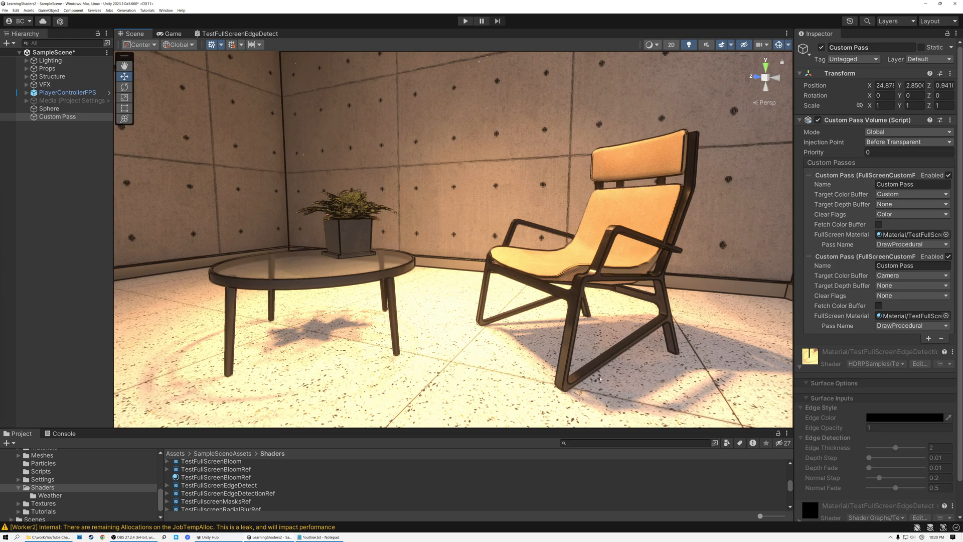
{"action": "right_click_drag", "start_coordinate": [605, 256], "coordinate": [543, 279]}
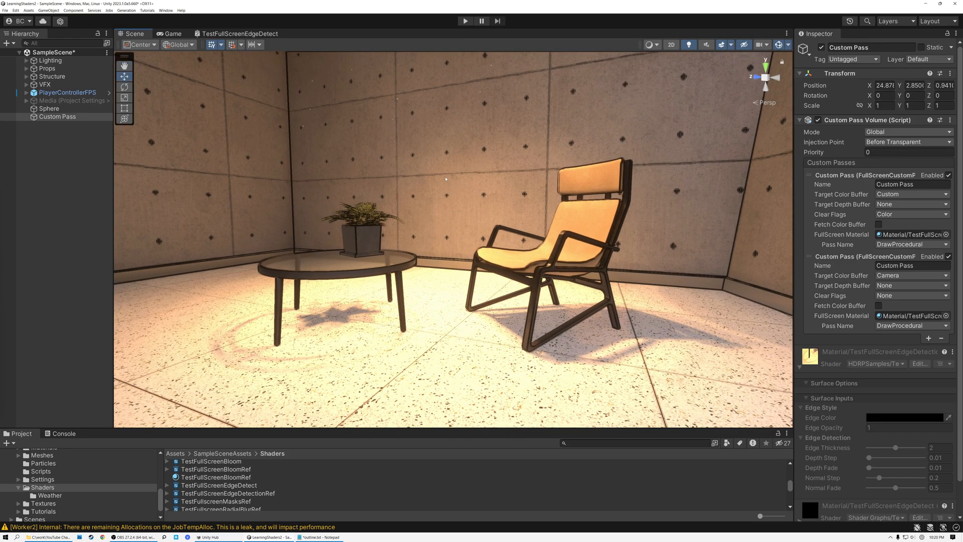
Back in the graph, add a Scene Depth node below the column of HD Sample Buffer nodes
{"action": "left_click", "coordinate": [239, 35]}
{"action": "scroll", "coordinate": [389, 172], "scroll_direction": "down", "scroll_amount": 5}
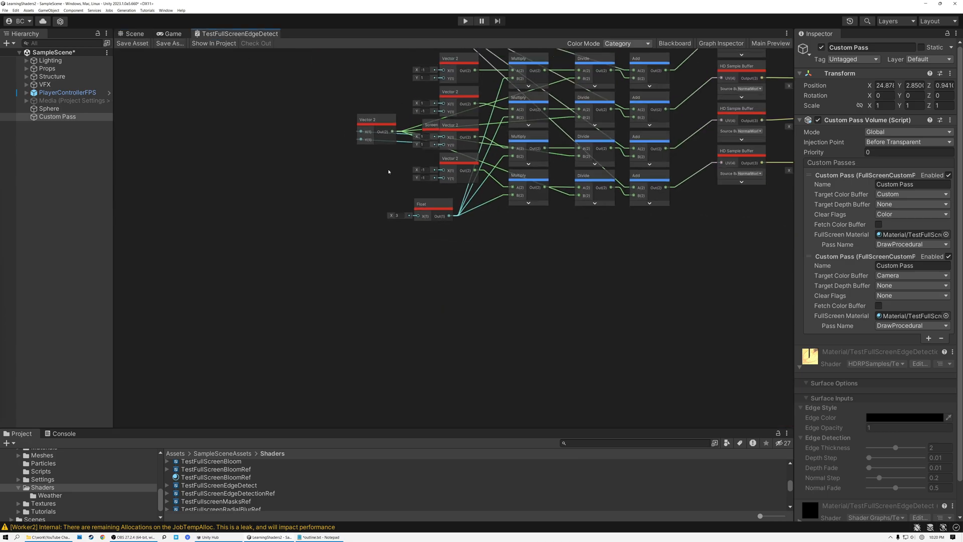
{"action": "middle_click_drag", "start_coordinate": [617, 267], "coordinate": [366, 371]}
{"action": "scroll", "coordinate": [527, 322], "scroll_direction": "up", "scroll_amount": 1}
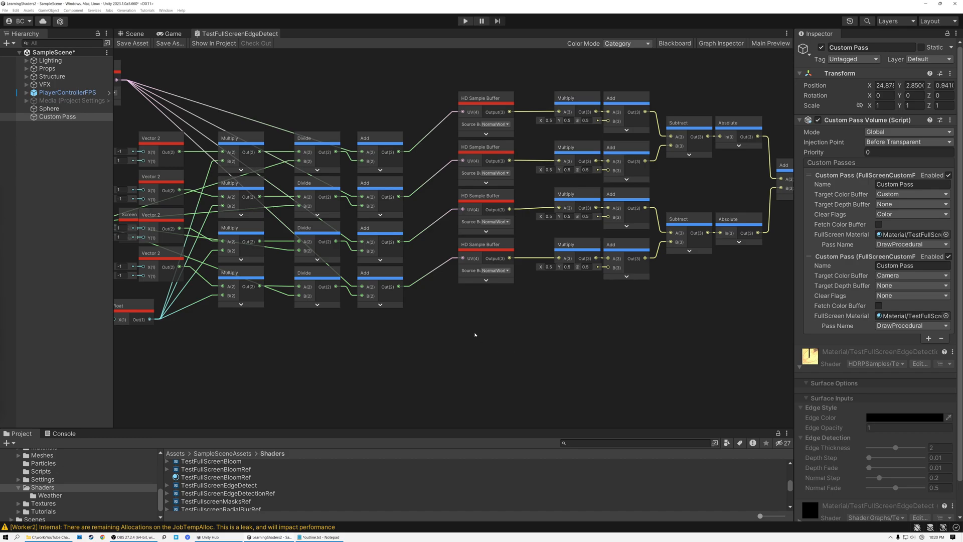
{"action": "key", "text": "space"}
{"action": "type", "text": "sc"}
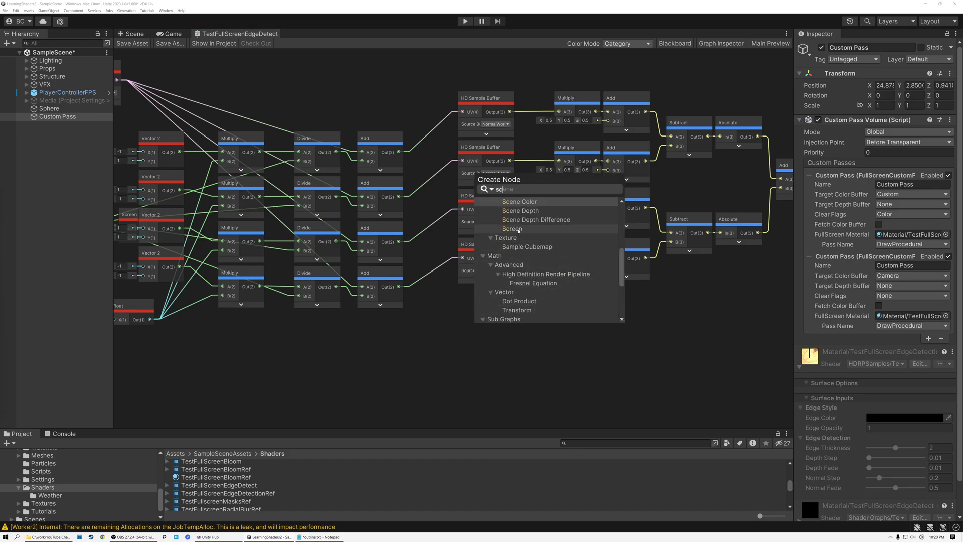
{"action": "left_click", "coordinate": [521, 211]}
{"action": "mouse_move", "coordinate": [508, 369]}
{"action": "left_mouse_down"}
{"action": "mouse_move", "coordinate": [499, 353]}
{"action": "mouse_move", "coordinate": [493, 359]}
{"action": "left_mouse_up"}
{"action": "middle_click_drag", "start_coordinate": [546, 326], "coordinate": [524, 233]}
Duplicate the Scene Depth node to make four and stack them in a column below the HD Sample Buffer nodes
{"action": "left_click_drag", "start_coordinate": [468, 251], "coordinate": [459, 340]}
{"action": "key", "text": "ctrl+v"}
{"action": "key", "text": "Delete"}
{"action": "left_click", "coordinate": [462, 253]}
{"action": "key", "text": "ctrl+c"}
{"action": "key", "text": "ctrl+v"}
{"action": "left_click", "coordinate": [455, 293]}
{"action": "key", "text": "ctrl+v"}
{"action": "key", "text": "ctrl+v"}
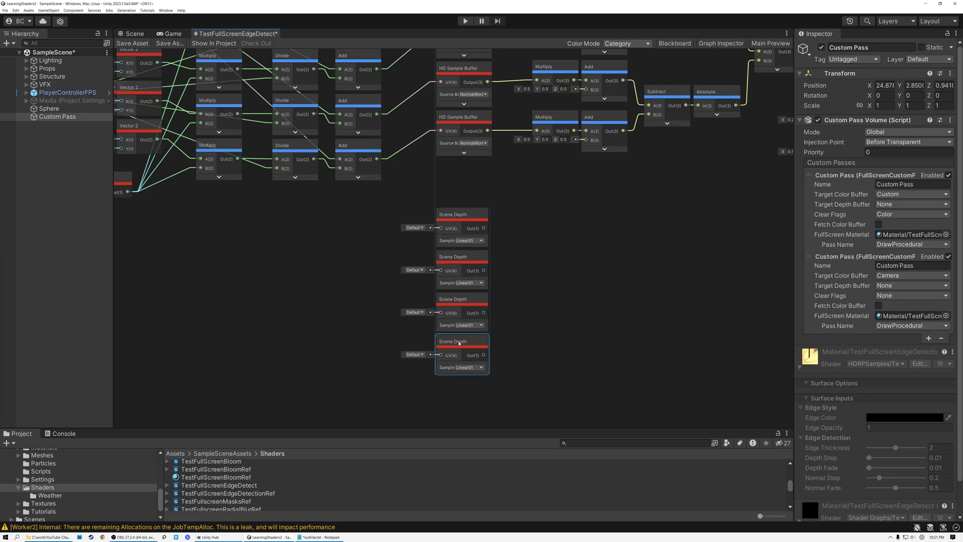
Connect the outputs of the four offset Add nodes, in order, to the UV inputs of the four Scene Depth nodes
{"action": "middle_click_drag", "start_coordinate": [516, 235], "coordinate": [521, 289]}
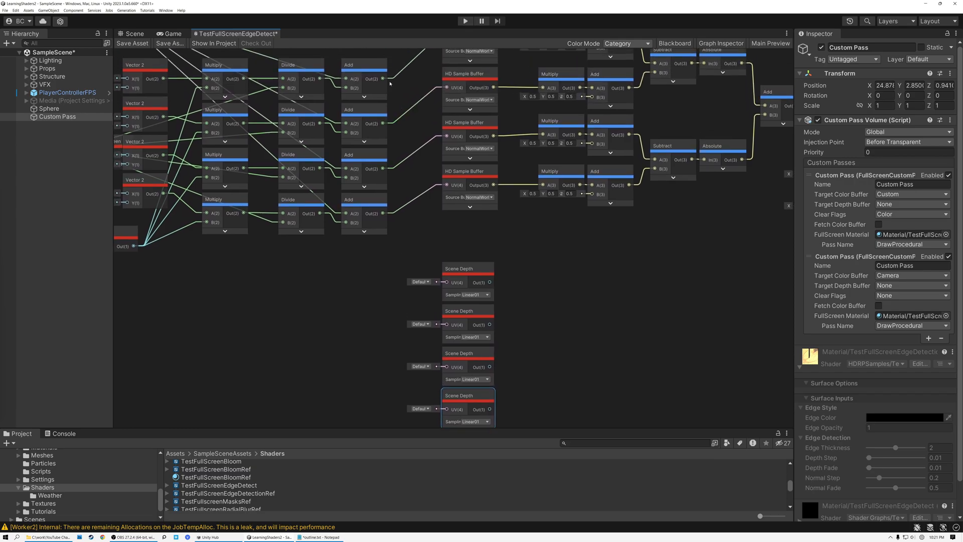
{"action": "middle_click_drag", "start_coordinate": [389, 83], "coordinate": [389, 91]}
{"action": "left_click_drag", "start_coordinate": [383, 79], "coordinate": [446, 282]}
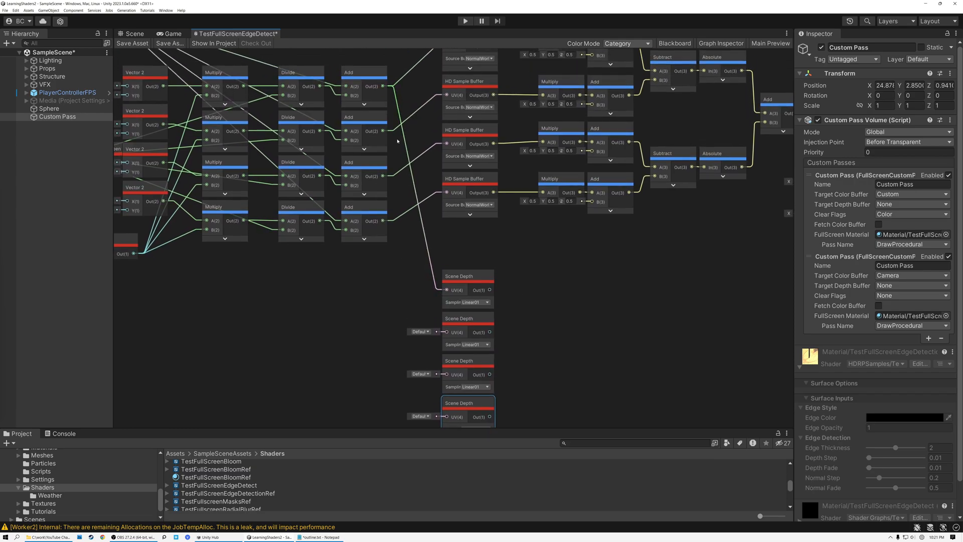
{"action": "left_click_drag", "start_coordinate": [383, 131], "coordinate": [447, 332]}
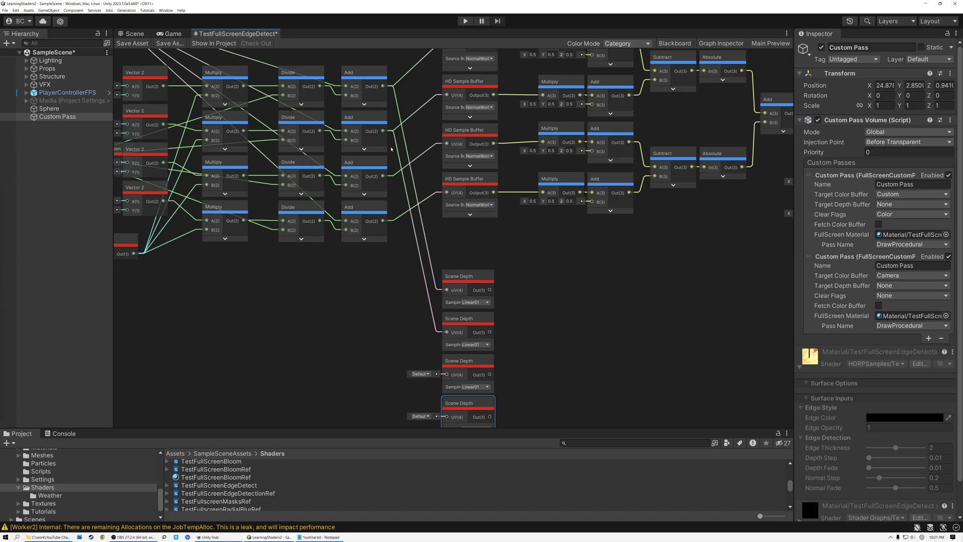
{"action": "left_click_drag", "start_coordinate": [383, 176], "coordinate": [446, 375]}
{"action": "left_click_drag", "start_coordinate": [383, 222], "coordinate": [446, 361]}
Add a Subtract node taking the first Scene Depth output as A and the second as B, and collapse its preview
{"action": "scroll", "coordinate": [497, 239], "scroll_direction": "up", "scroll_amount": 3}
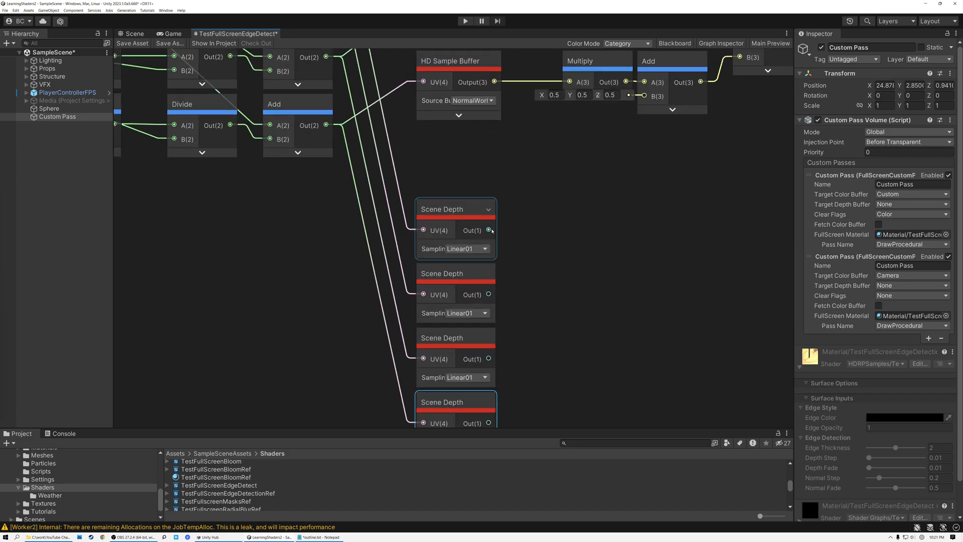
{"action": "left_click_drag", "start_coordinate": [492, 230], "coordinate": [523, 271]}
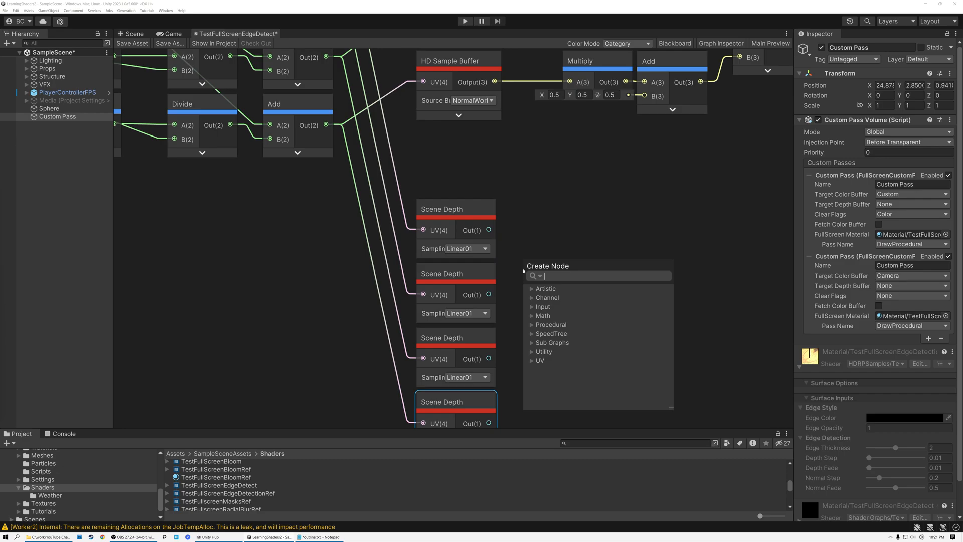
{"action": "type", "text": "sub"}
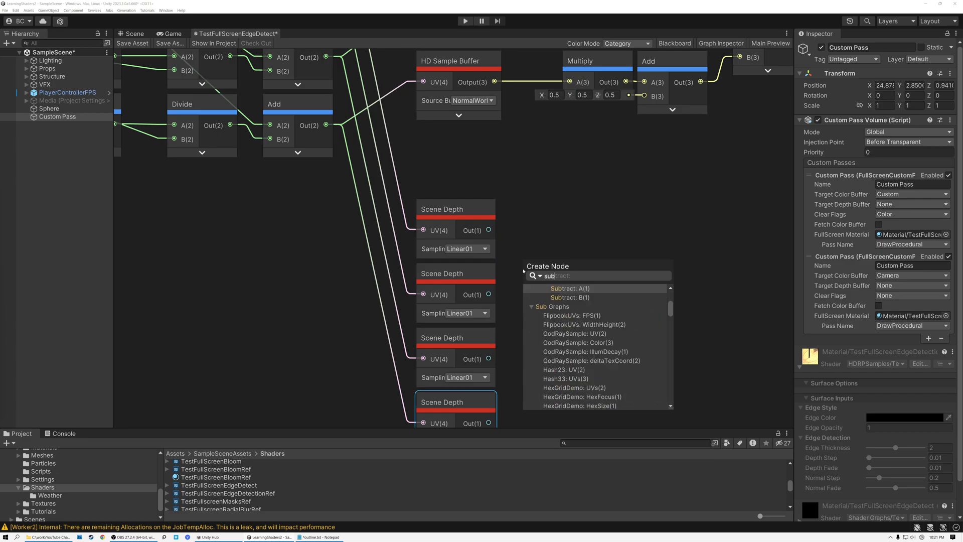
{"action": "left_click", "coordinate": [562, 288]}
{"action": "left_click_drag", "start_coordinate": [531, 273], "coordinate": [580, 257]}
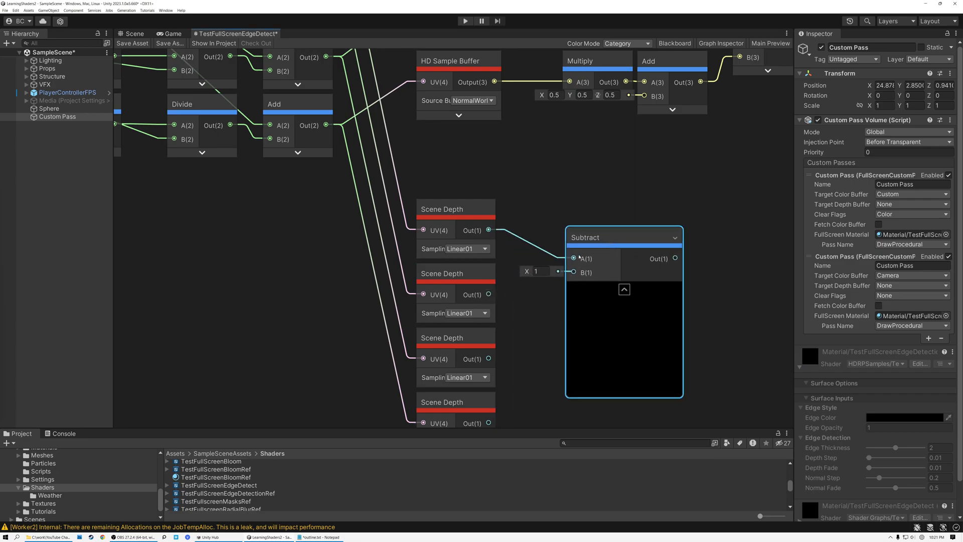
{"action": "left_click_drag", "start_coordinate": [489, 294], "coordinate": [544, 245]}
{"action": "left_click", "coordinate": [624, 289]}
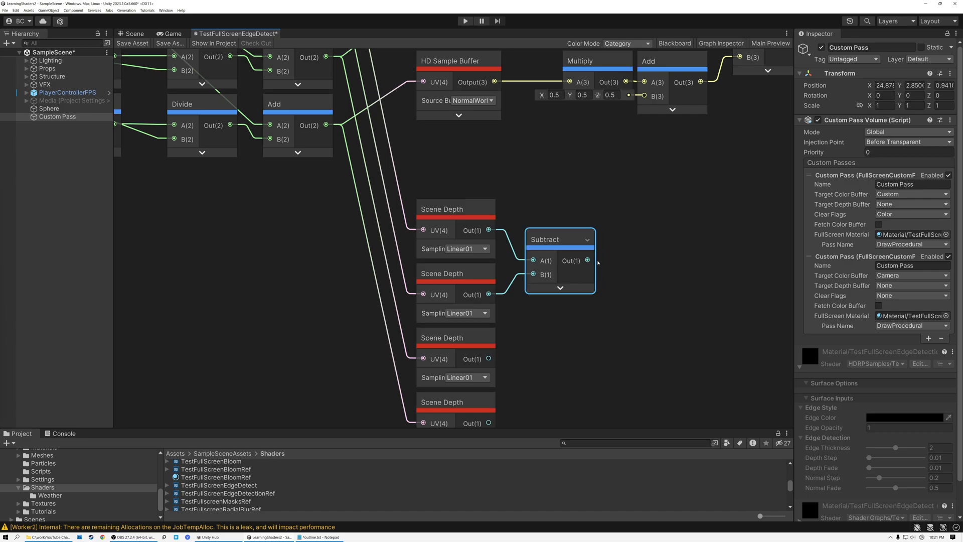
Feed the Subtract output into a new Absolute node, collapse its preview and place it beside the Subtract node
{"action": "key", "text": "space"}
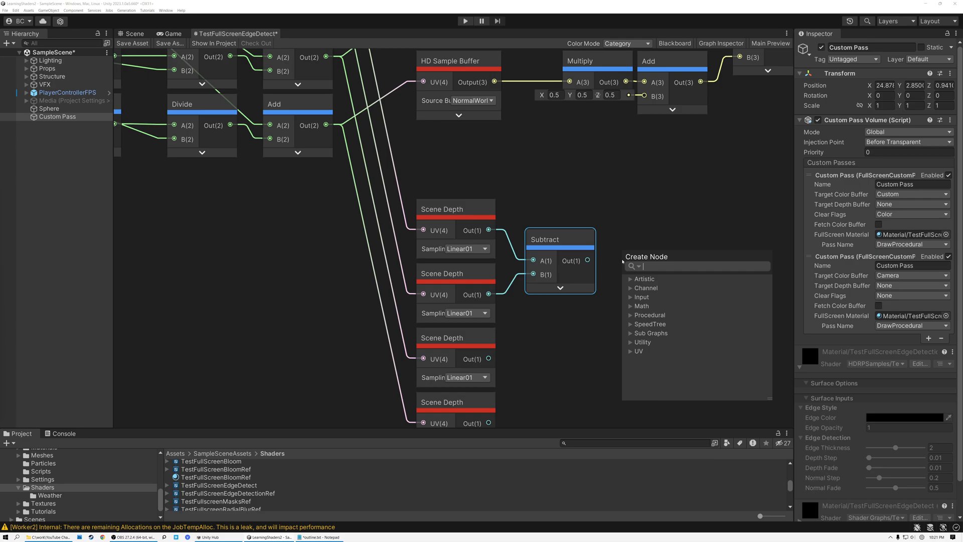
{"action": "type", "text": "abs"}
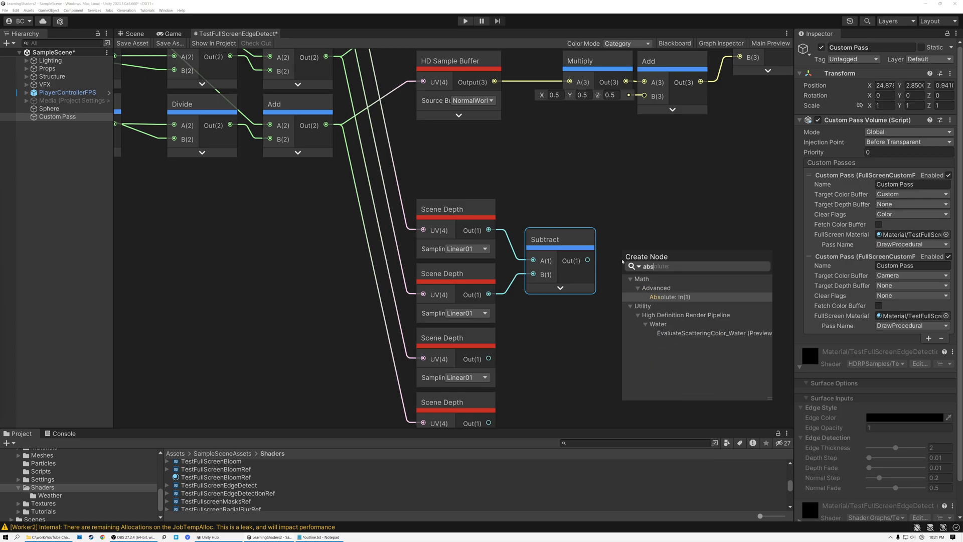
{"action": "double_click", "coordinate": [661, 297]}
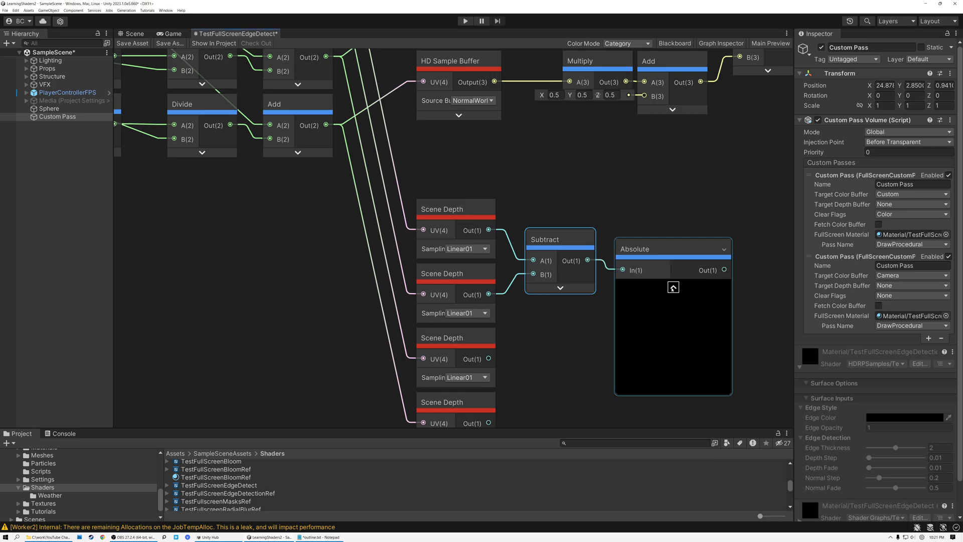
{"action": "left_click", "coordinate": [673, 288]}
{"action": "left_click_drag", "start_coordinate": [637, 249], "coordinate": [619, 249]}
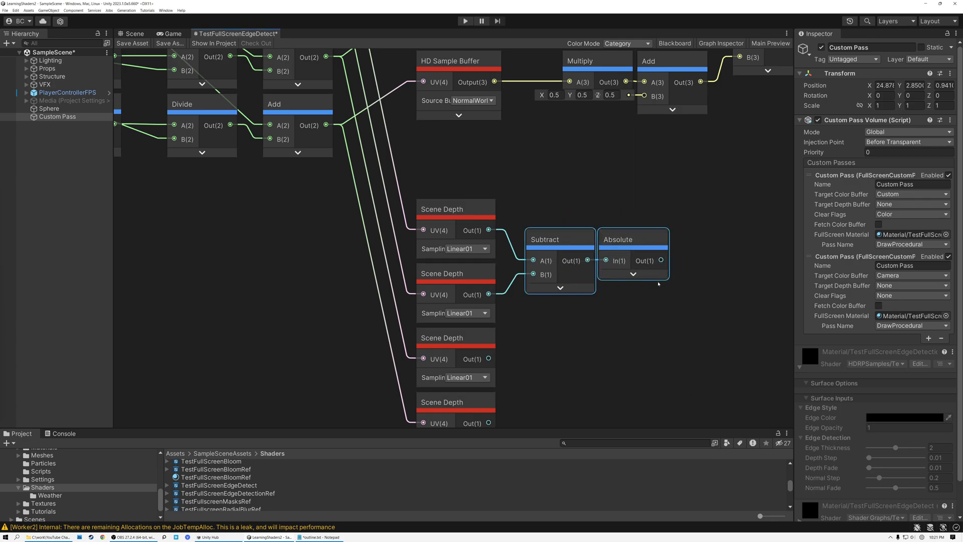
Duplicate the Subtract and Absolute pair below, wiring the third Scene Depth output to A and the fourth to B
{"action": "middle_click_drag", "start_coordinate": [615, 322], "coordinate": [607, 277]}
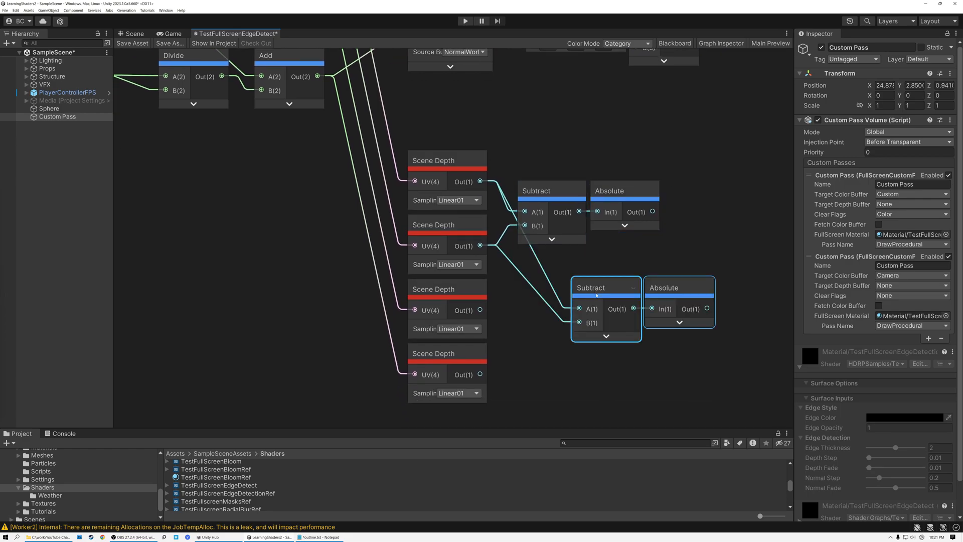
{"action": "left_click_drag", "start_coordinate": [602, 287], "coordinate": [559, 302]}
{"action": "left_click_drag", "start_coordinate": [480, 310], "coordinate": [537, 323]}
{"action": "left_click_drag", "start_coordinate": [480, 374], "coordinate": [537, 337]}
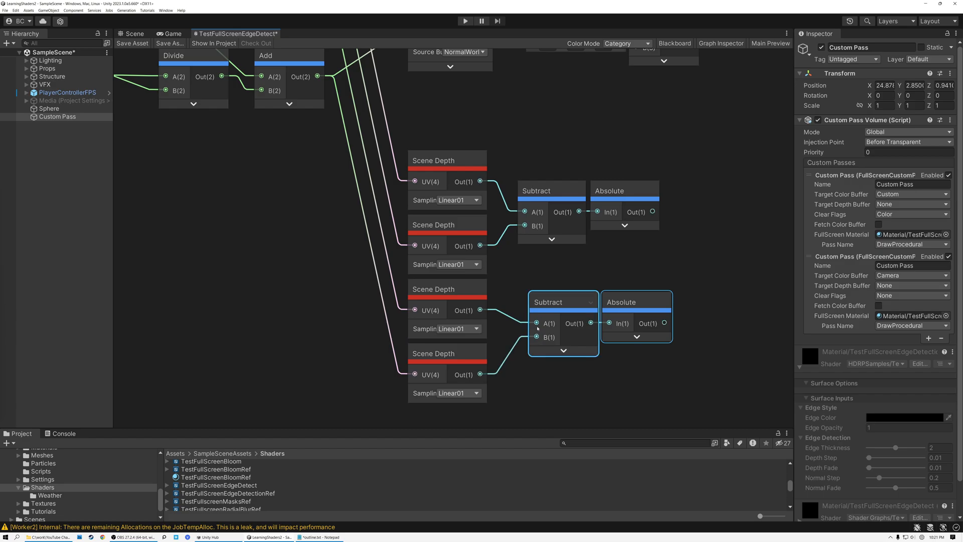
{"action": "left_click", "coordinate": [446, 354]}
{"action": "left_click_drag", "start_coordinate": [588, 260], "coordinate": [554, 315]}
Sum the two depth Absolute outputs with a new Add node, collapsed and placed between the two branches
{"action": "middle_click_drag", "start_coordinate": [631, 274], "coordinate": [507, 269]}
{"action": "left_click_drag", "start_coordinate": [527, 206], "coordinate": [572, 243]}
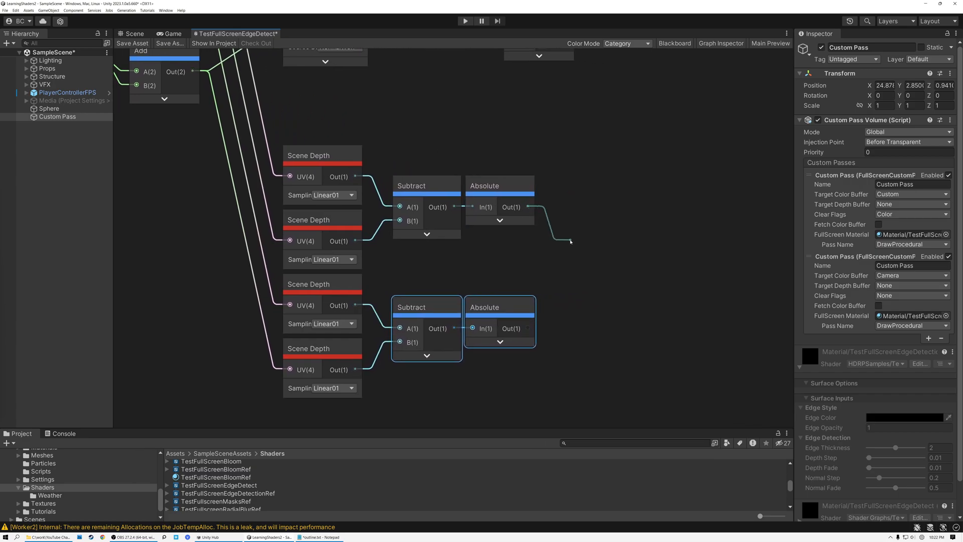
{"action": "type", "text": "add"}
{"action": "left_click", "coordinate": [610, 278]}
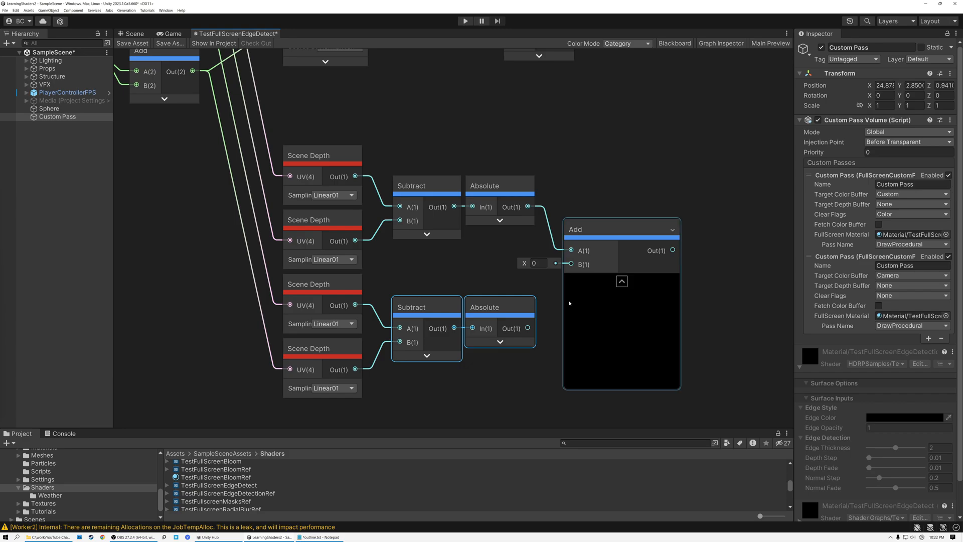
{"action": "left_click_drag", "start_coordinate": [527, 327], "coordinate": [571, 265]}
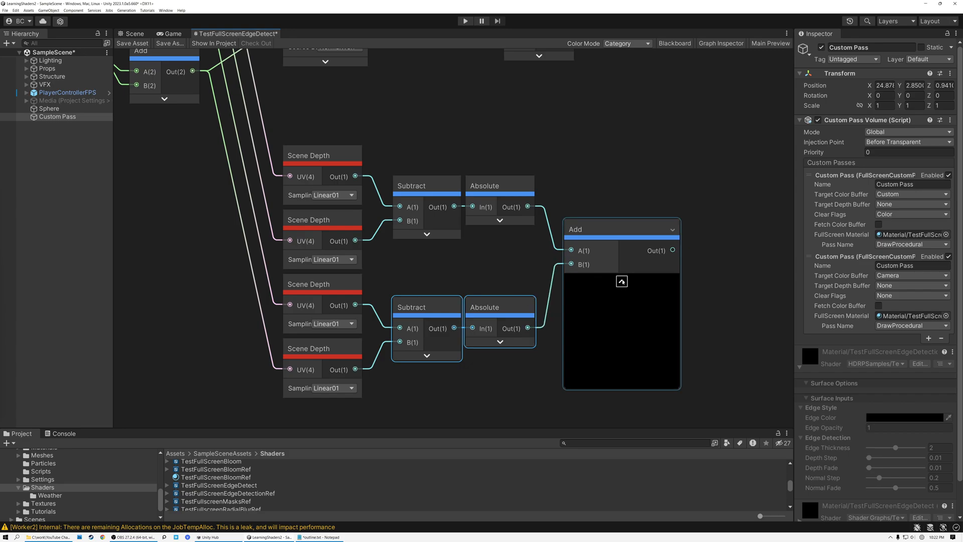
{"action": "left_click", "coordinate": [623, 282]}
{"action": "left_click_drag", "start_coordinate": [587, 231], "coordinate": [583, 240]}
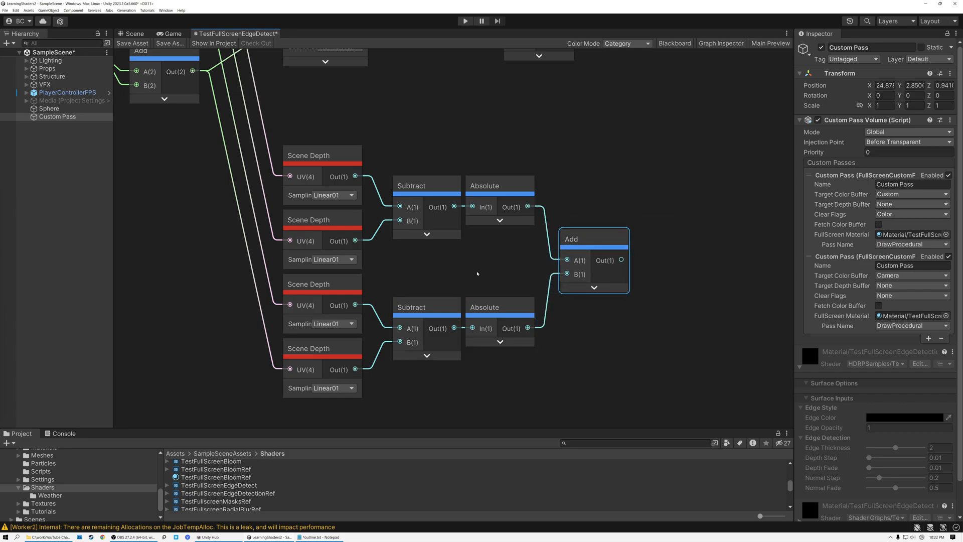
Add a Maximum node below the depth branches with the first two Scene Depth outputs as A and B, its preview collapsed
{"action": "middle_click_drag", "start_coordinate": [478, 274], "coordinate": [524, 227]}
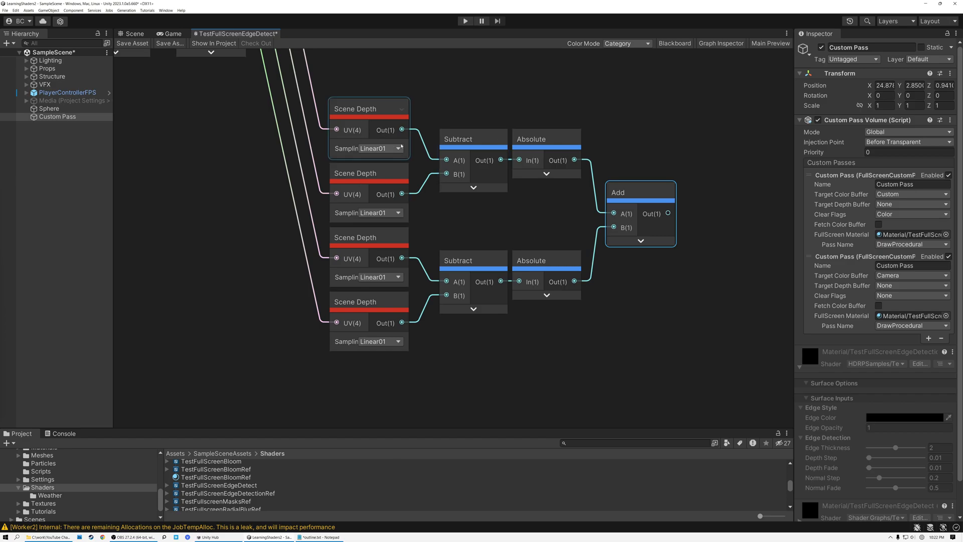
{"action": "left_click_drag", "start_coordinate": [401, 129], "coordinate": [469, 358]}
{"action": "type", "text": "max"}
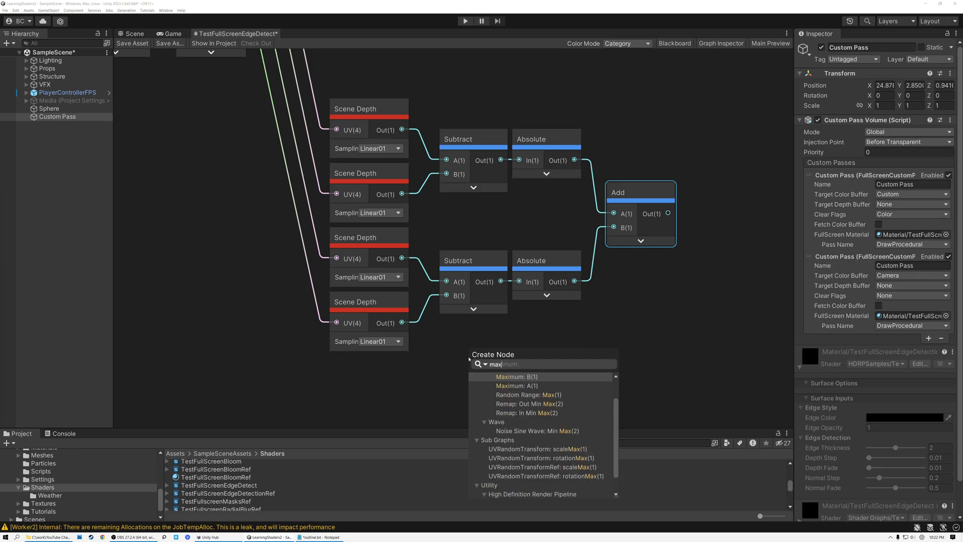
{"action": "double_click", "coordinate": [517, 386]}
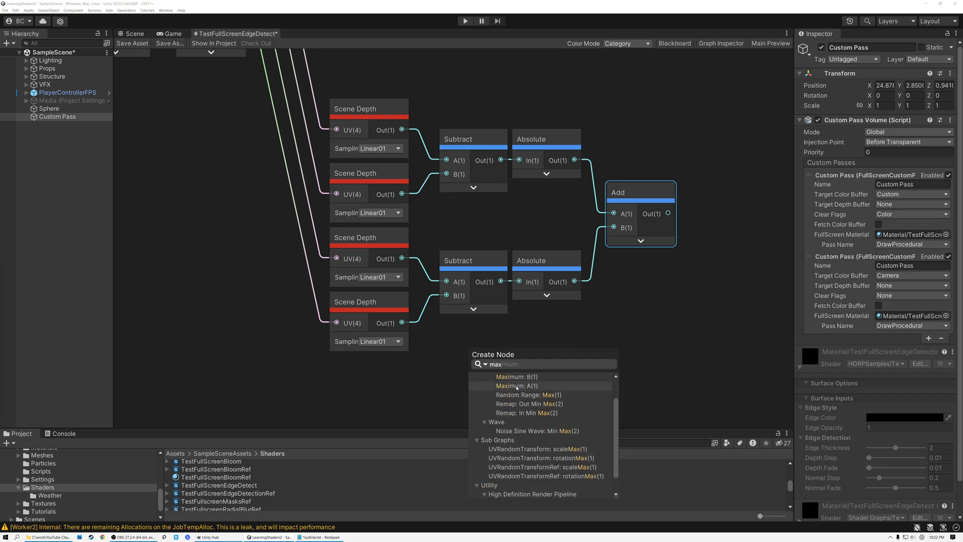
{"action": "left_click_drag", "start_coordinate": [402, 194], "coordinate": [470, 342]}
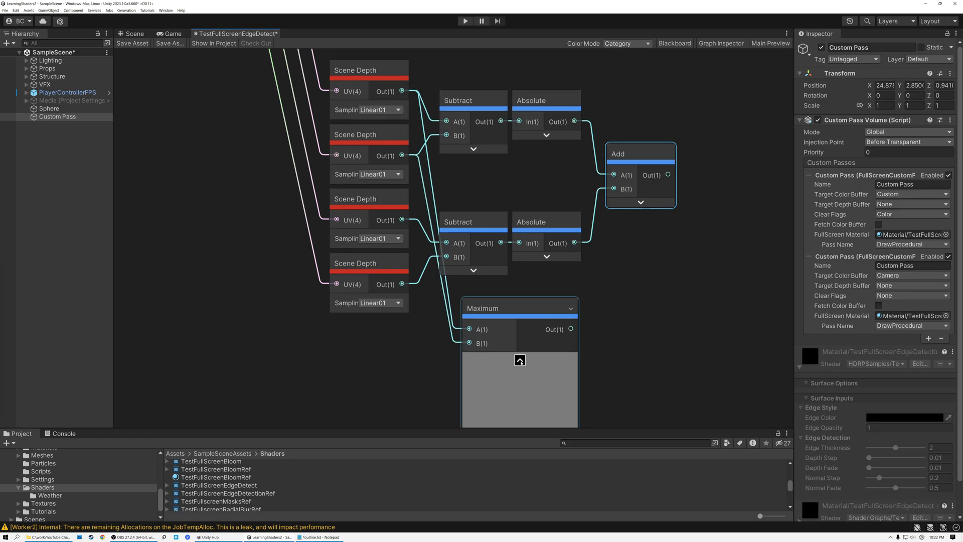
{"action": "left_click", "coordinate": [521, 359]}
Chain a second Maximum node from the first one's output, with the third Scene Depth output as B, collapsed beside it
{"action": "left_click_drag", "start_coordinate": [489, 310], "coordinate": [554, 338]}
{"action": "type", "text": "max"}
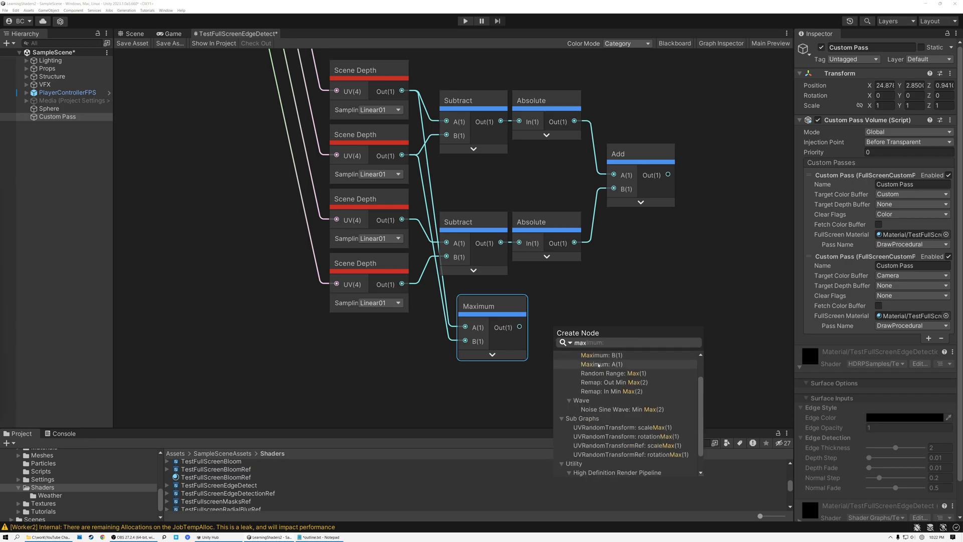
{"action": "left_click", "coordinate": [599, 364]}
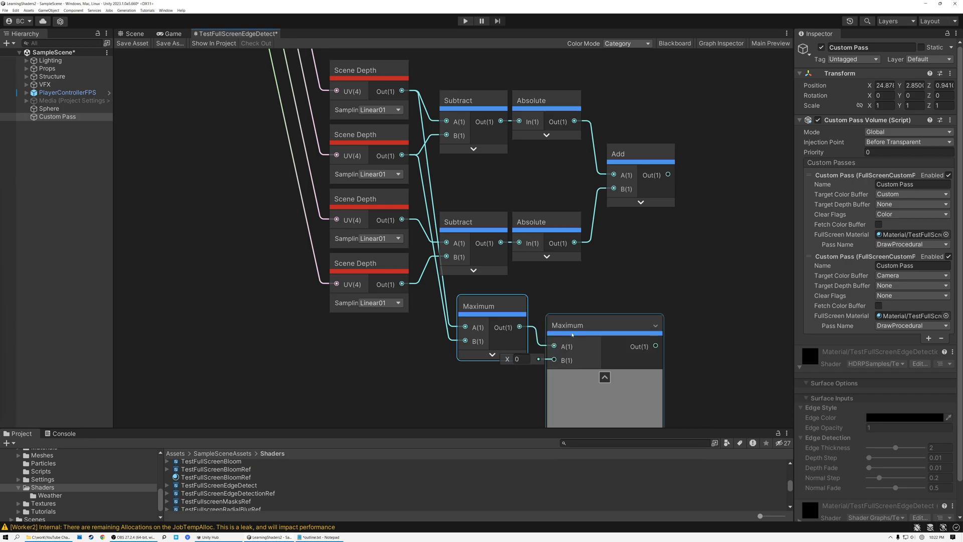
{"action": "left_click", "coordinate": [605, 377]}
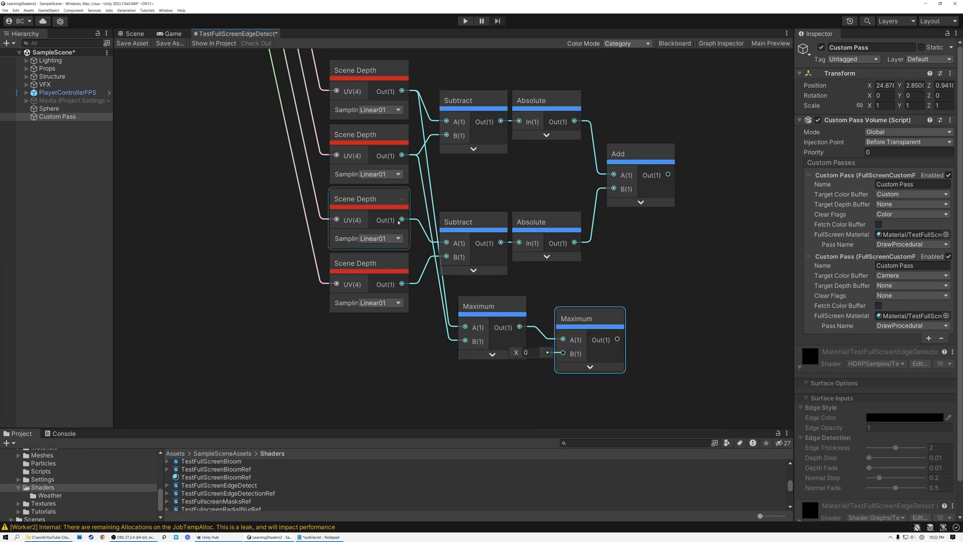
{"action": "left_click_drag", "start_coordinate": [402, 220], "coordinate": [563, 353]}
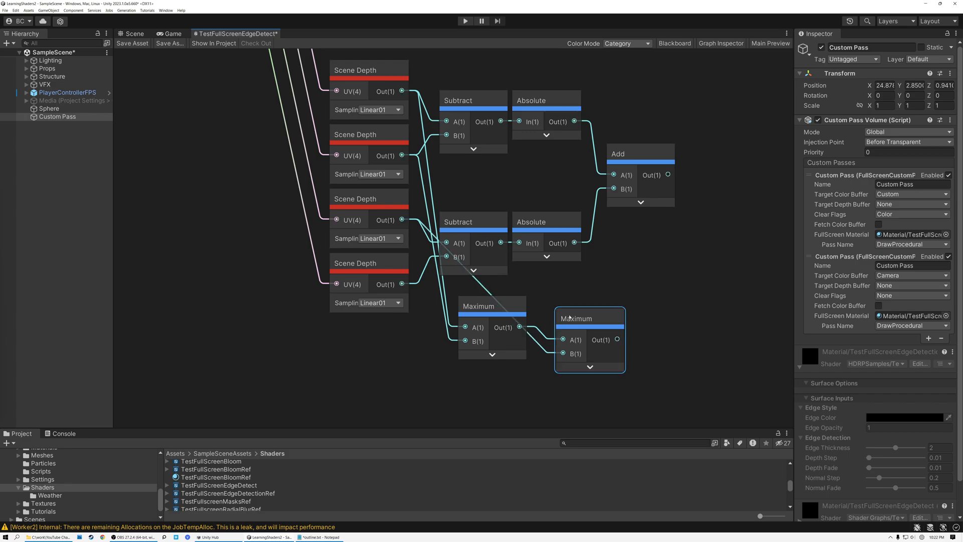
{"action": "left_click_drag", "start_coordinate": [572, 318], "coordinate": [551, 306]}
{"action": "key", "text": "ctrl+v"}
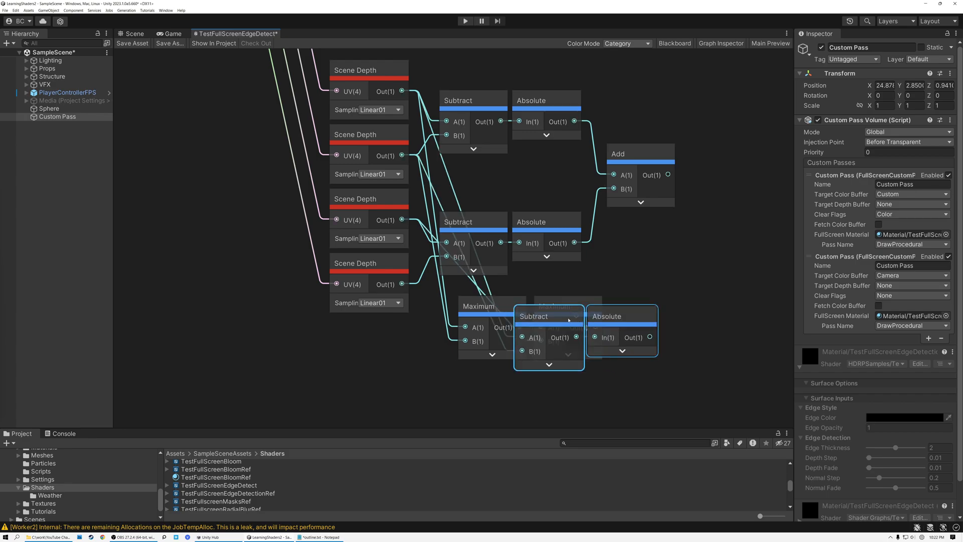
{"action": "left_click_drag", "start_coordinate": [564, 319], "coordinate": [667, 301]}
{"action": "key", "text": "Delete"}
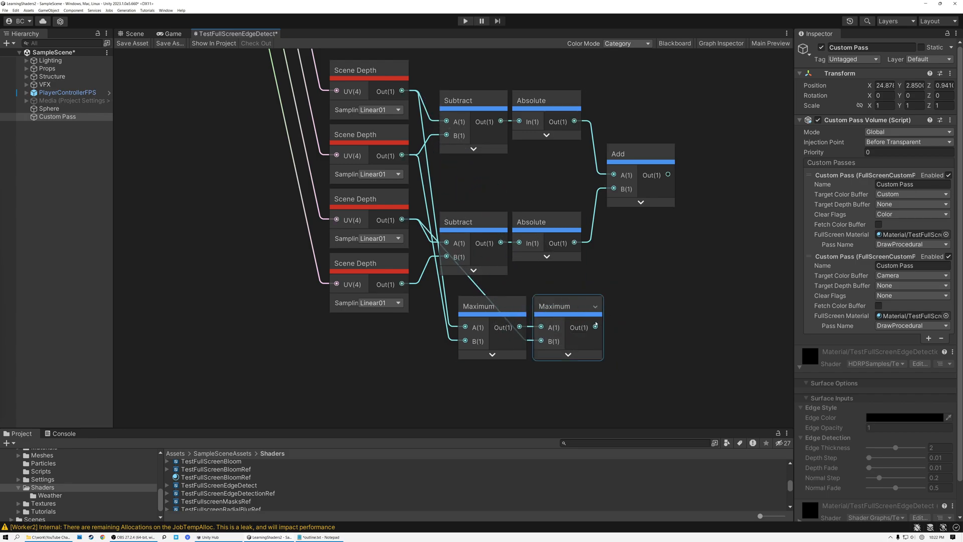
Duplicate the second Maximum node as a third in the row, fed by the second's output and the fourth Scene Depth output
{"action": "key", "text": "space"}
{"action": "left_click", "coordinate": [559, 309]}
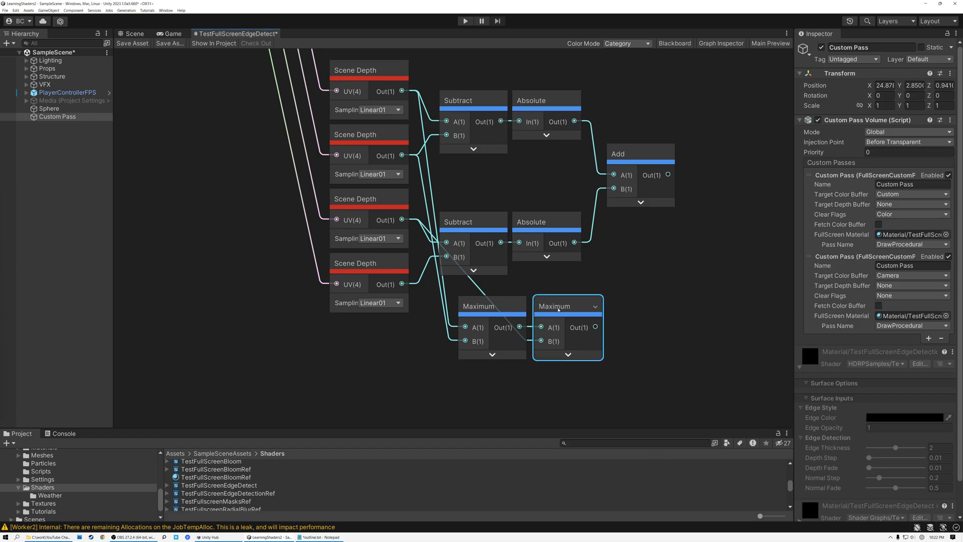
{"action": "key", "text": "ctrl+v"}
{"action": "left_click_drag", "start_coordinate": [577, 320], "coordinate": [644, 306]}
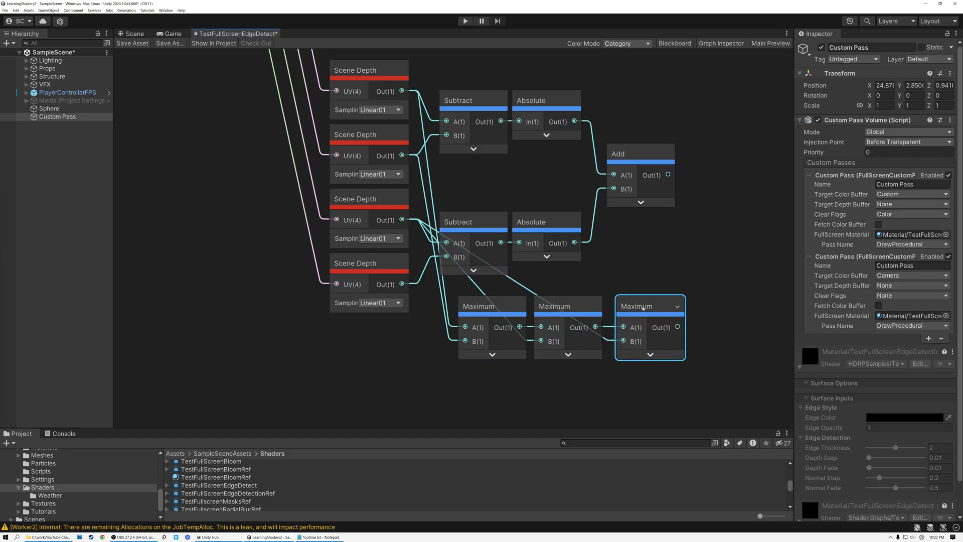
{"action": "left_click_drag", "start_coordinate": [403, 285], "coordinate": [618, 339]}
{"action": "middle_click_drag", "start_coordinate": [610, 279], "coordinate": [561, 280]}
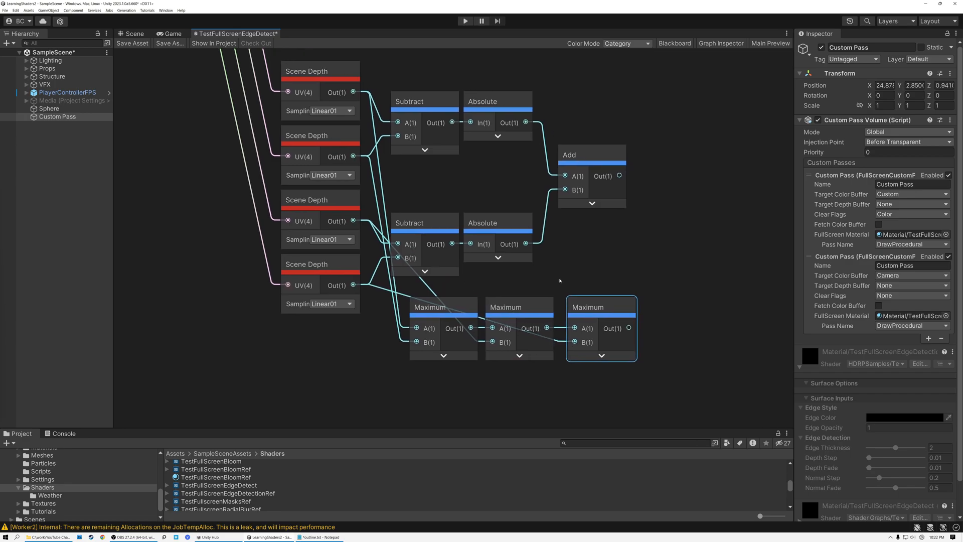
{"action": "left_click_drag", "start_coordinate": [587, 305], "coordinate": [577, 306]}
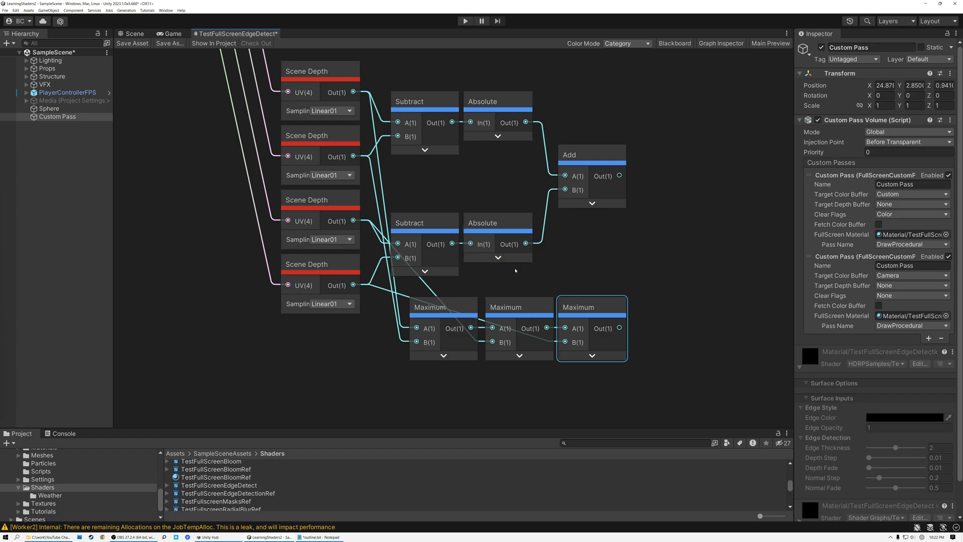
Divide the summed depth differences from the Add node by the last Maximum output using a new, collapsed Divide node
{"action": "middle_click_drag", "start_coordinate": [615, 267], "coordinate": [565, 267]}
{"action": "left_click_drag", "start_coordinate": [570, 175], "coordinate": [594, 189]}
{"action": "type", "text": "di"}
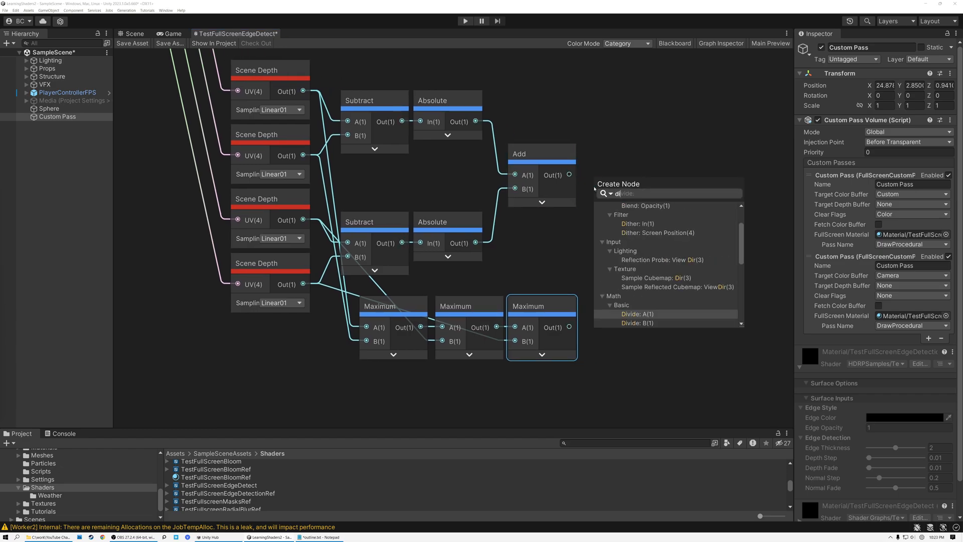
{"action": "type", "text": "vide"}
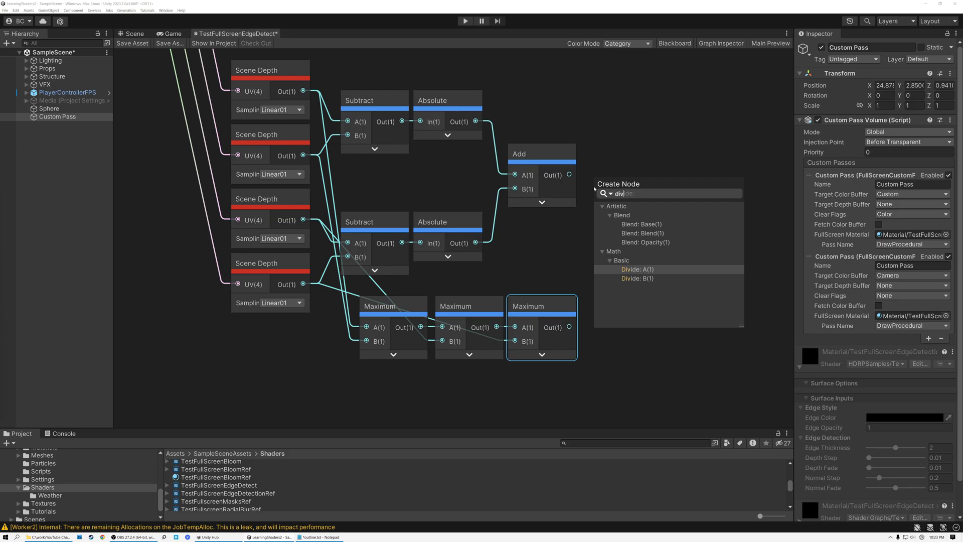
{"action": "double_click", "coordinate": [639, 270]}
{"action": "left_click_drag", "start_coordinate": [570, 327], "coordinate": [594, 212]}
{"action": "left_click", "coordinate": [646, 228]}
{"action": "left_click_drag", "start_coordinate": [617, 179], "coordinate": [701, 229]}
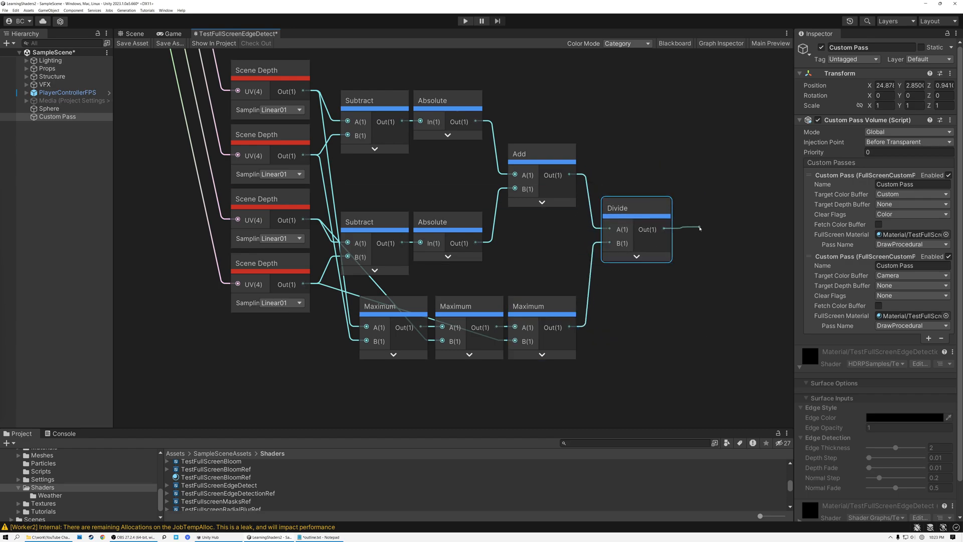
Add a Saturate node fed by the Divide output, with its preview collapsed, and place it directly beside Divide
{"action": "type", "text": "satu"}
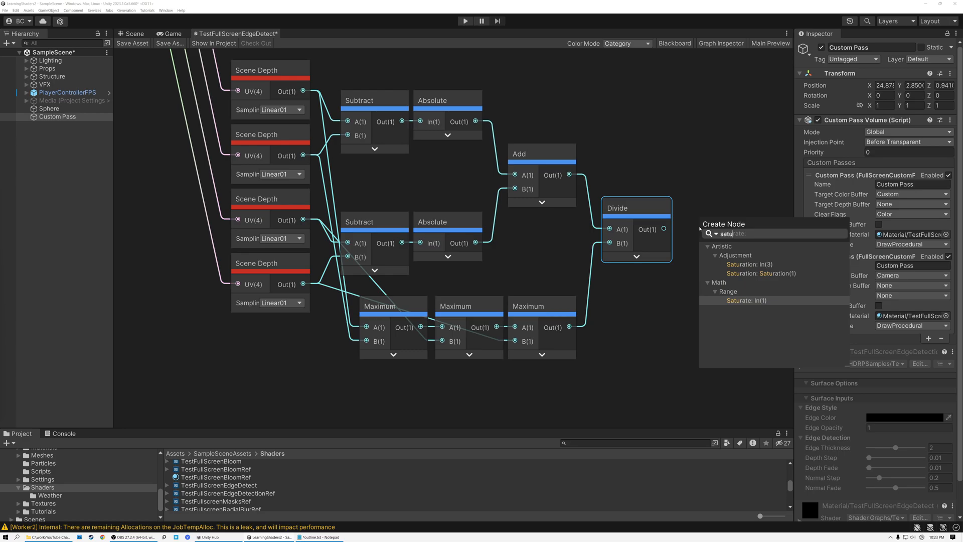
{"action": "left_click", "coordinate": [744, 300]}
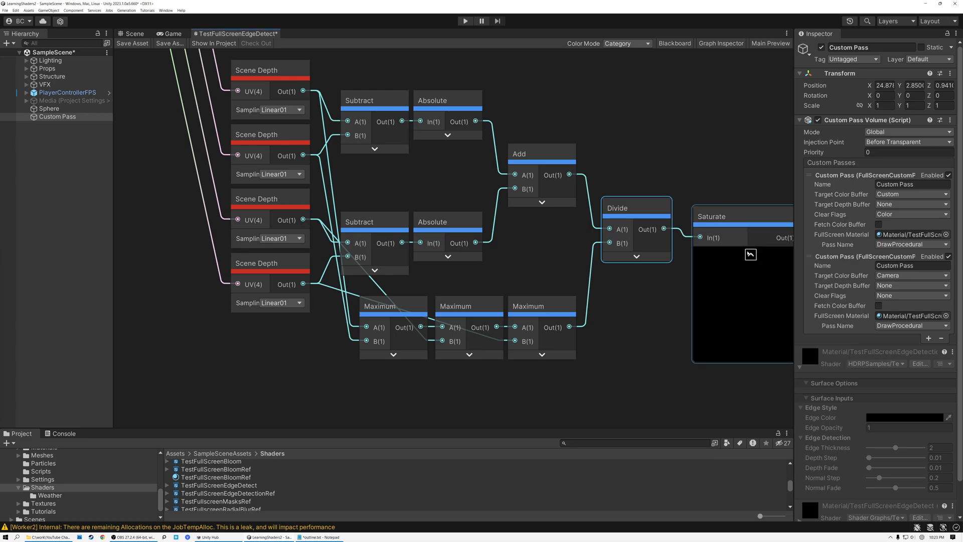
{"action": "left_click", "coordinate": [751, 254]}
{"action": "left_click_drag", "start_coordinate": [717, 217], "coordinate": [699, 208]}
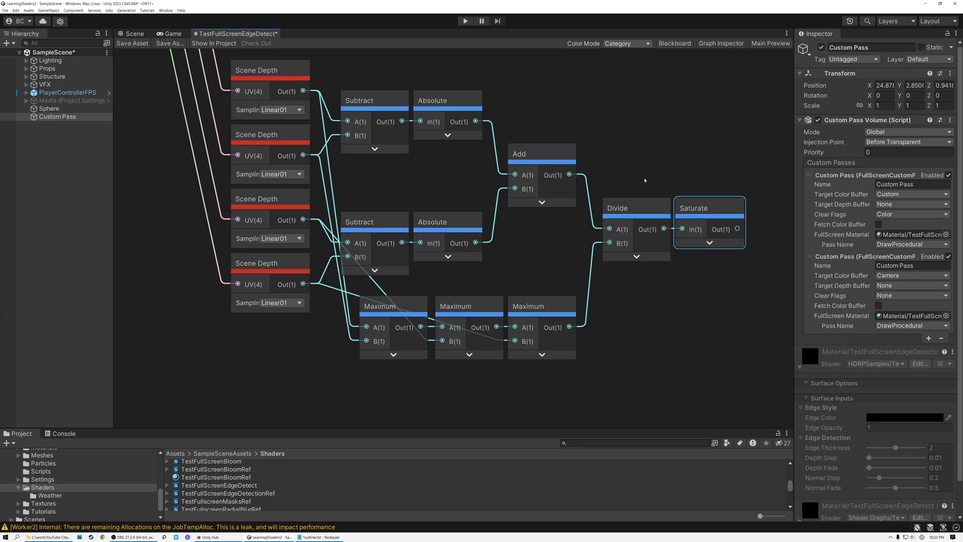
Shift the depth calculation nodes slightly up as a group and connect the Saturate output to the Fragment's Base Color
{"action": "scroll", "coordinate": [646, 180], "scroll_direction": "down", "scroll_amount": 2}
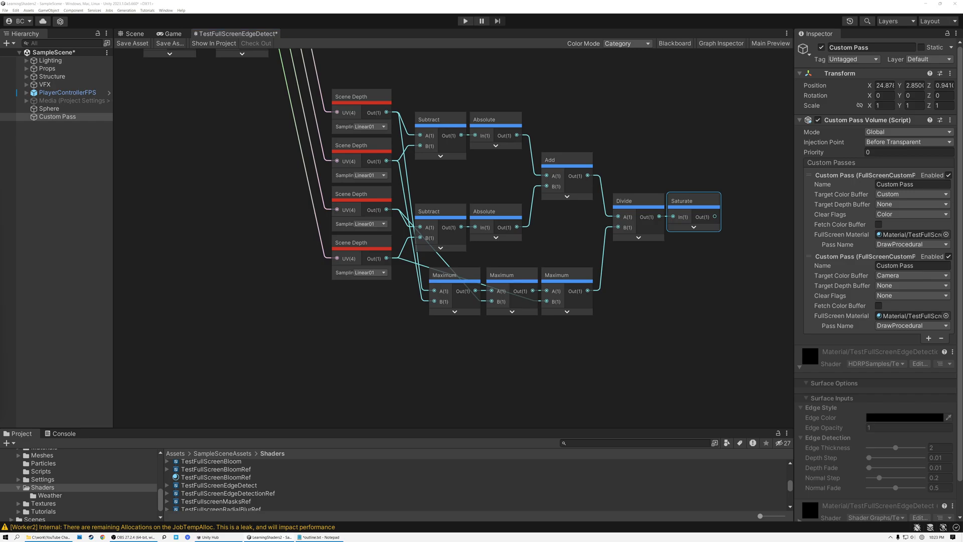
{"action": "scroll", "coordinate": [629, 155], "scroll_direction": "down", "scroll_amount": 2}
{"action": "middle_click_drag", "start_coordinate": [637, 144], "coordinate": [450, 246]}
{"action": "left_click_drag", "start_coordinate": [290, 200], "coordinate": [499, 367]}
{"action": "left_click_drag", "start_coordinate": [320, 235], "coordinate": [320, 218]}
{"action": "scroll", "coordinate": [560, 220], "scroll_direction": "down", "scroll_amount": 1}
{"action": "middle_click_drag", "start_coordinate": [559, 220], "coordinate": [437, 259]}
{"action": "left_click_drag", "start_coordinate": [405, 317], "coordinate": [714, 171]}
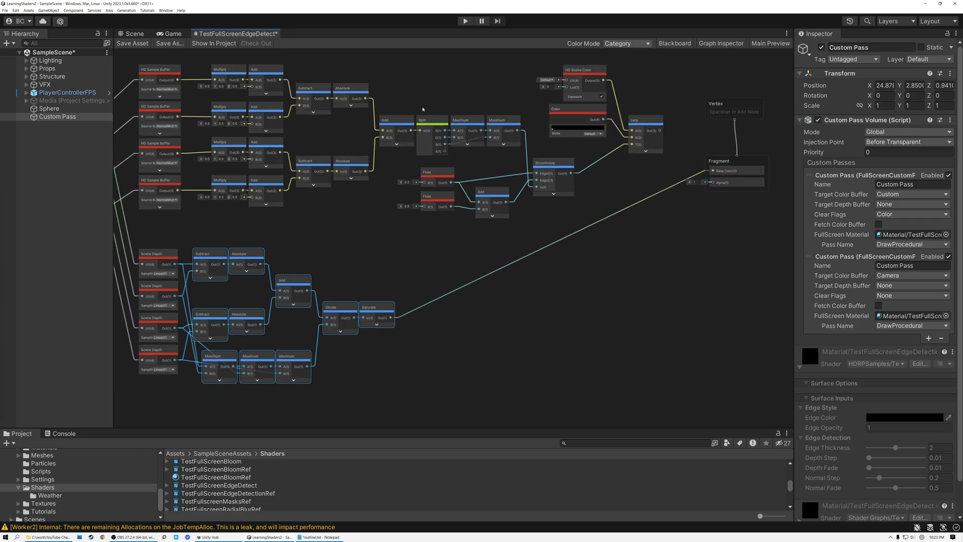
Save the shader graph and inspect the raw depth edges from several viewpoints in the Scene view
{"action": "left_click", "coordinate": [132, 43]}
{"action": "left_click", "coordinate": [132, 33]}
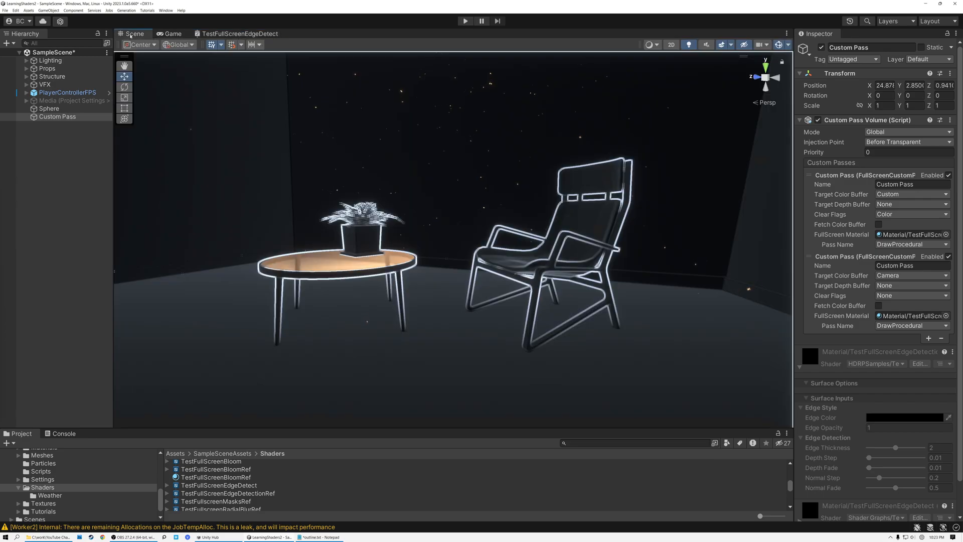
{"action": "right_click_drag", "start_coordinate": [383, 195], "coordinate": [255, 214]}
{"action": "right_click_drag", "start_coordinate": [467, 239], "coordinate": [398, 228]}
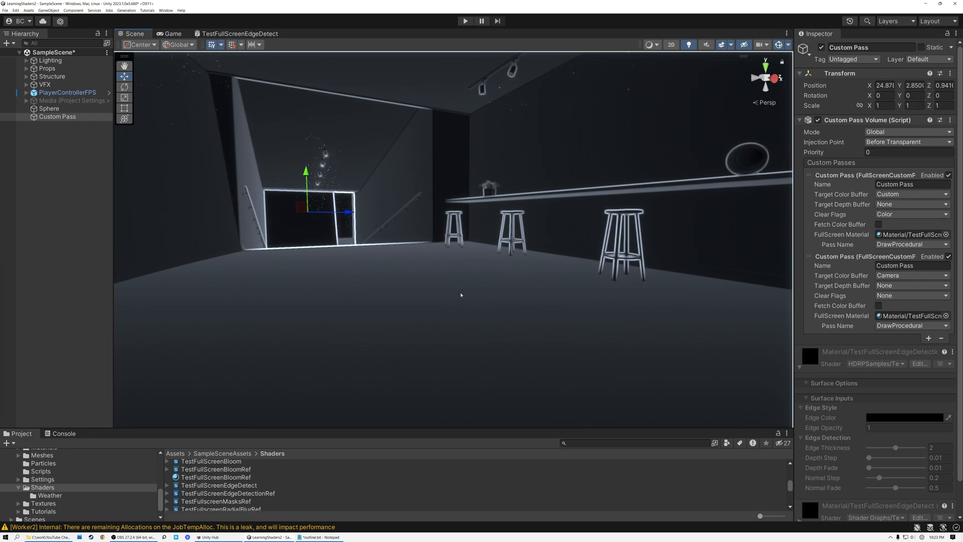
{"action": "right_click_drag", "start_coordinate": [426, 283], "coordinate": [650, 307]}
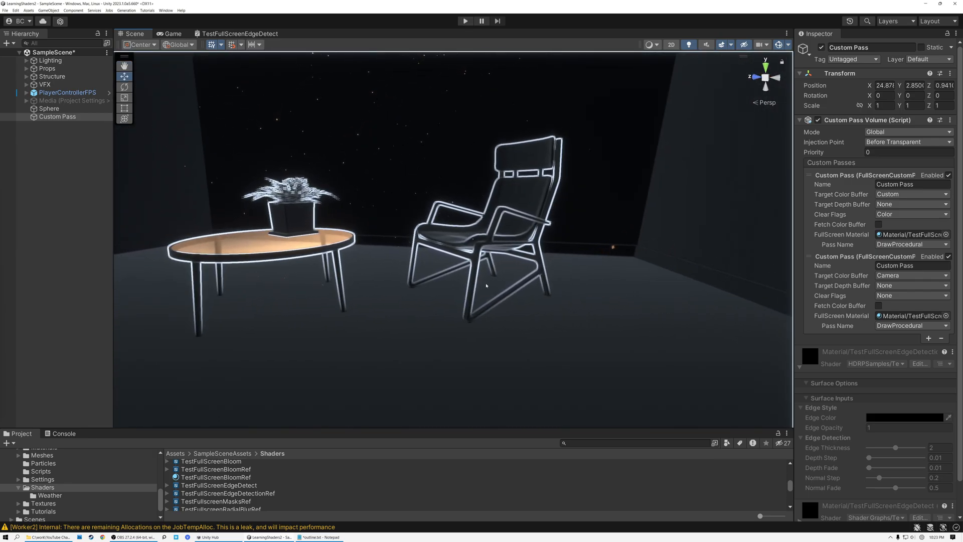
Duplicate the normal branch's two Float nodes, Add and Smoothstep, placing the copies beside the depth branch's Saturate node
{"action": "left_click", "coordinate": [249, 36]}
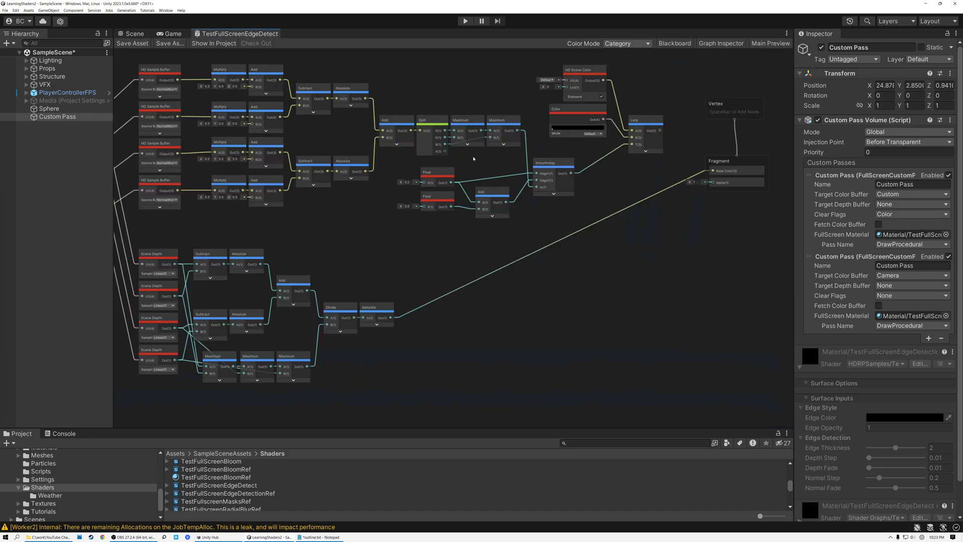
{"action": "scroll", "coordinate": [474, 158], "scroll_direction": "up", "scroll_amount": 2}
{"action": "left_click", "coordinate": [572, 165]}
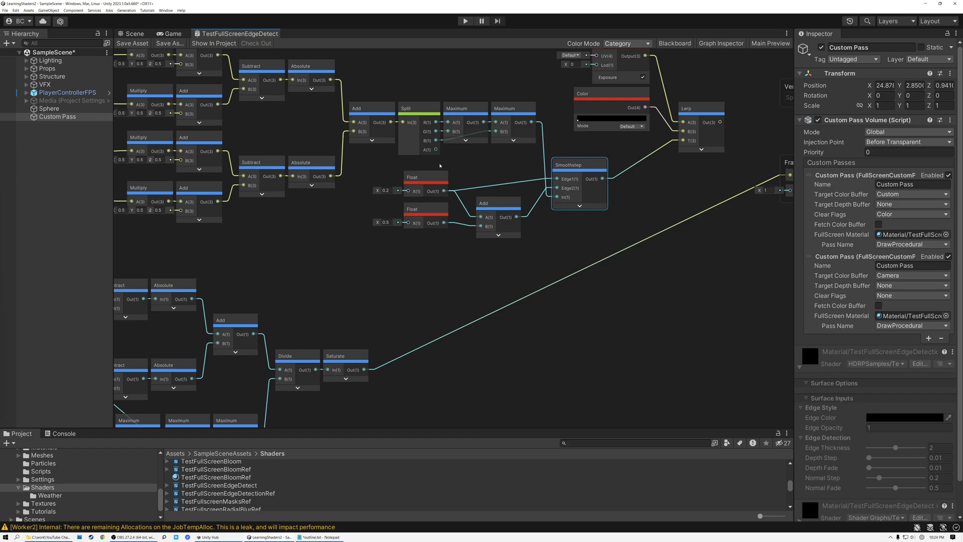
{"action": "left_click_drag", "start_coordinate": [430, 164], "coordinate": [584, 249]}
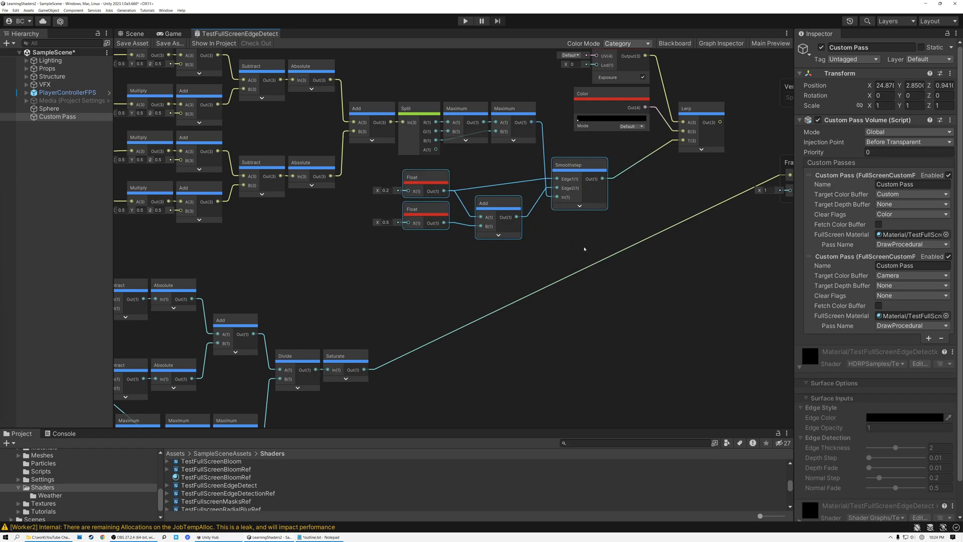
{"action": "middle_click_drag", "start_coordinate": [553, 253], "coordinate": [495, 251]}
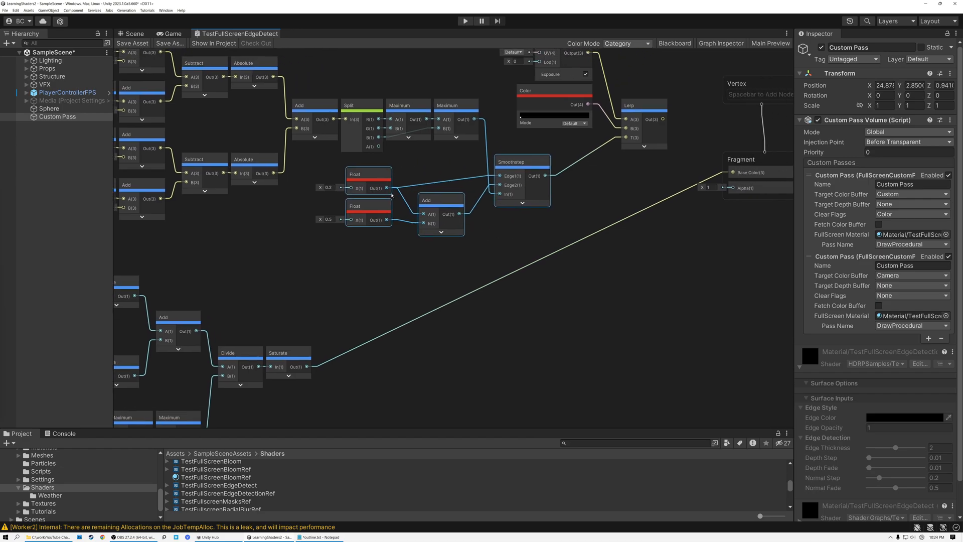
{"action": "scroll", "coordinate": [358, 179], "scroll_direction": "up", "scroll_amount": 3}
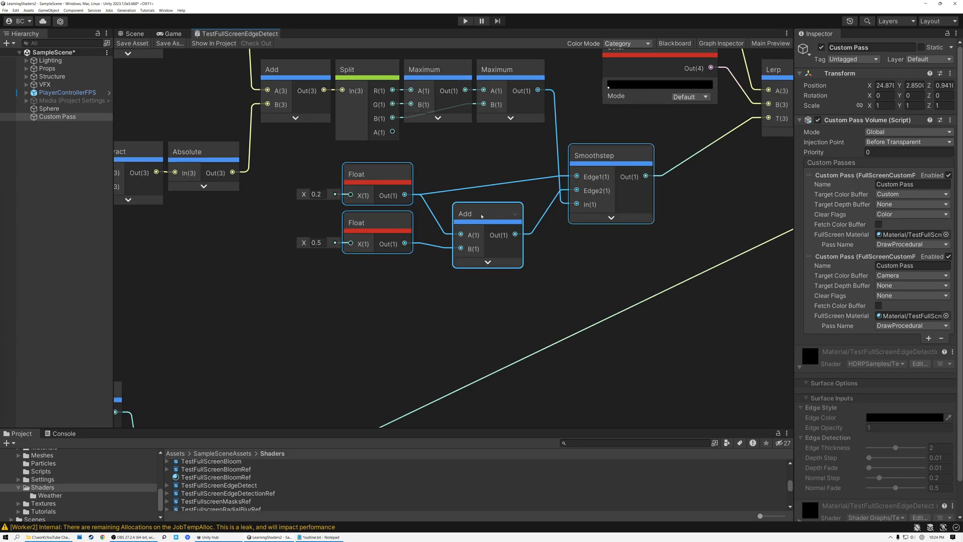
{"action": "middle_click_drag", "start_coordinate": [494, 311], "coordinate": [484, 155]}
{"action": "key", "text": "ctrl+v"}
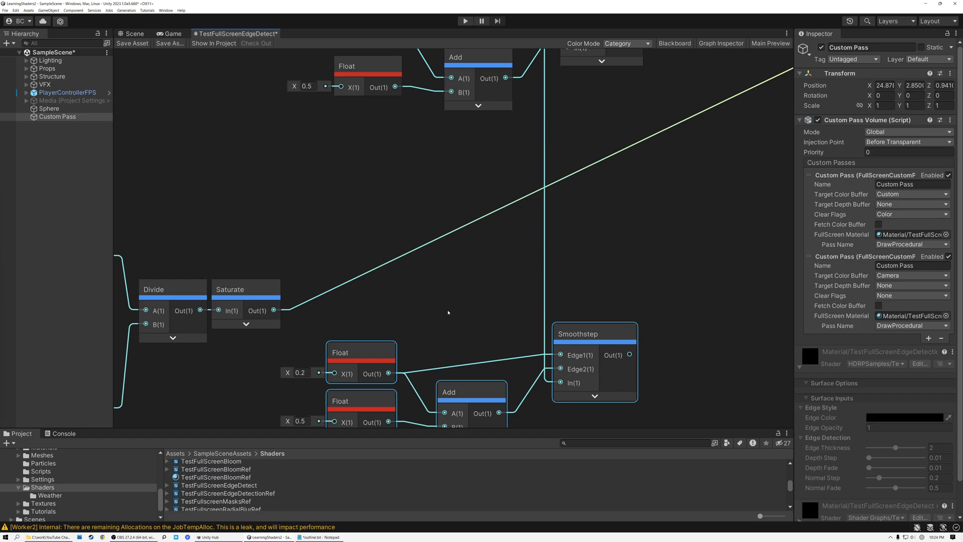
{"action": "middle_click_drag", "start_coordinate": [448, 312], "coordinate": [449, 242]}
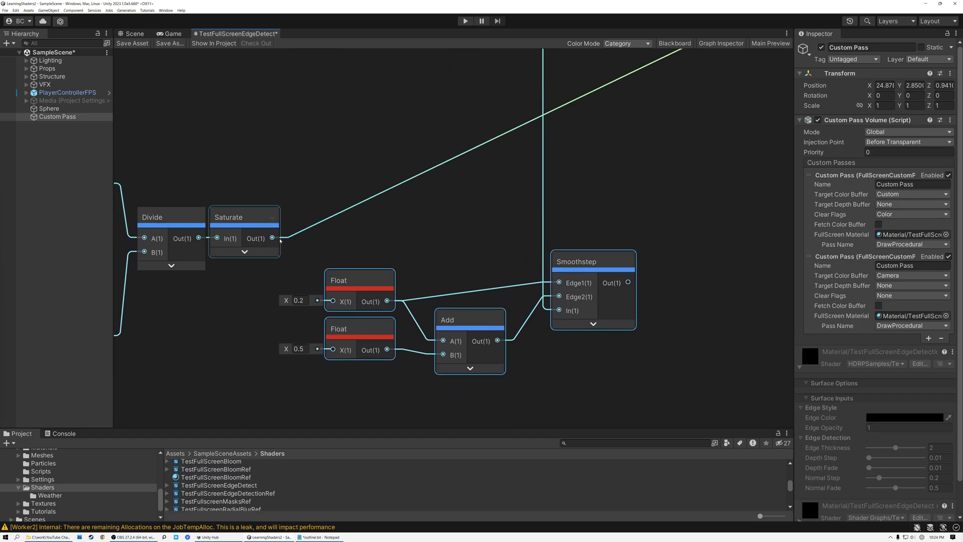
Connect the Saturate output to the In input of the duplicated Smoothstep node
{"action": "left_click", "coordinate": [296, 206]}
{"action": "middle_click_drag", "start_coordinate": [292, 195], "coordinate": [477, 179]}
{"action": "scroll", "coordinate": [427, 179], "scroll_direction": "down", "scroll_amount": 2}
{"action": "middle_click_drag", "start_coordinate": [397, 158], "coordinate": [303, 190]}
{"action": "left_click_drag", "start_coordinate": [370, 242], "coordinate": [587, 297]}
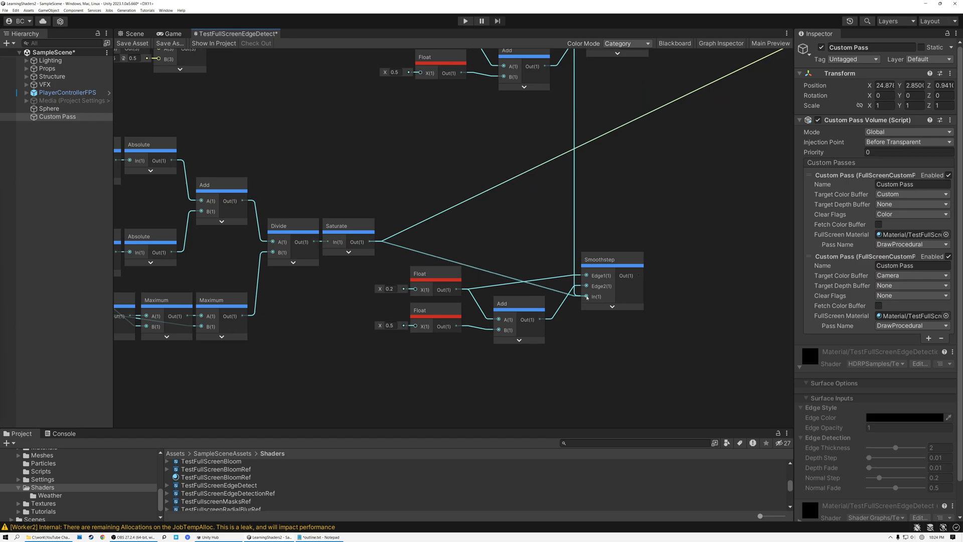
Set both Float nodes feeding the depth Smoothstep to 0.1
{"action": "scroll", "coordinate": [498, 251], "scroll_direction": "up", "scroll_amount": 3}
{"action": "left_click", "coordinate": [322, 260]}
{"action": "type", "text": "0.1"}
{"action": "left_click", "coordinate": [323, 325]}
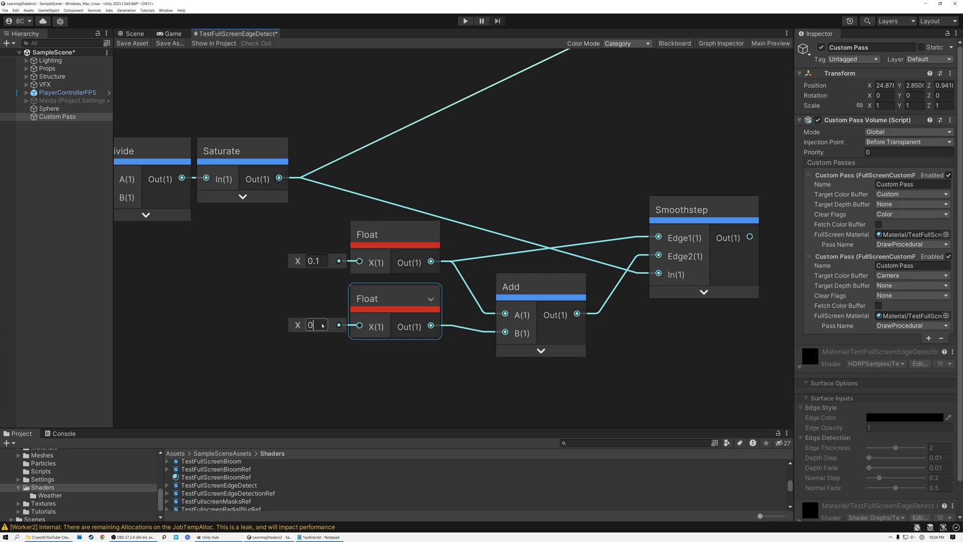
{"action": "left_click", "coordinate": [479, 207]}
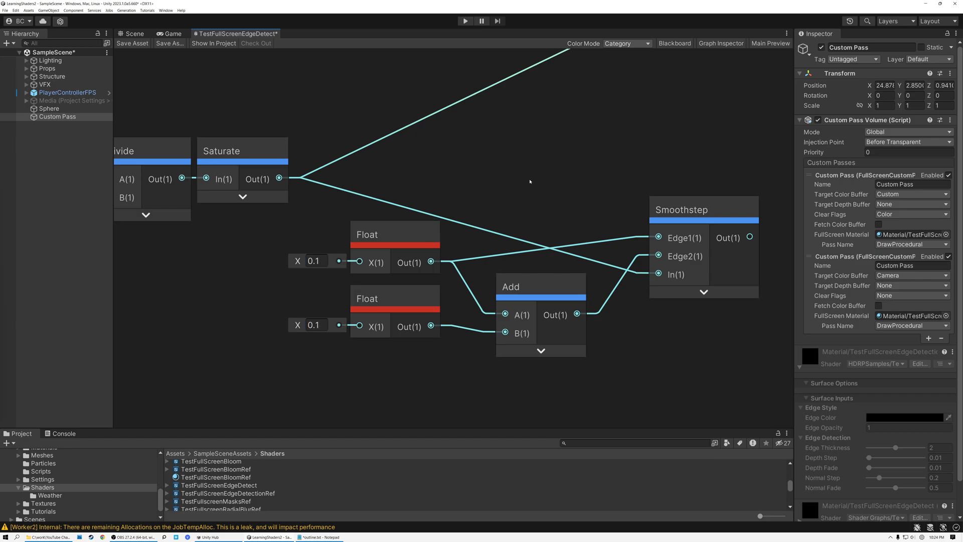
{"action": "scroll", "coordinate": [531, 182], "scroll_direction": "down", "scroll_amount": 5}
{"action": "scroll", "coordinate": [387, 241], "scroll_direction": "up", "scroll_amount": 3}
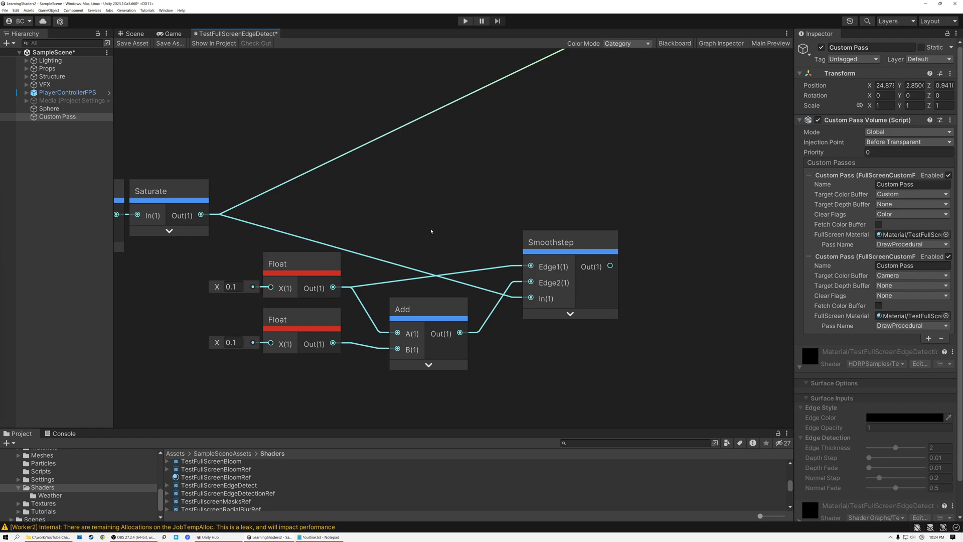
{"action": "left_click", "coordinate": [165, 193]}
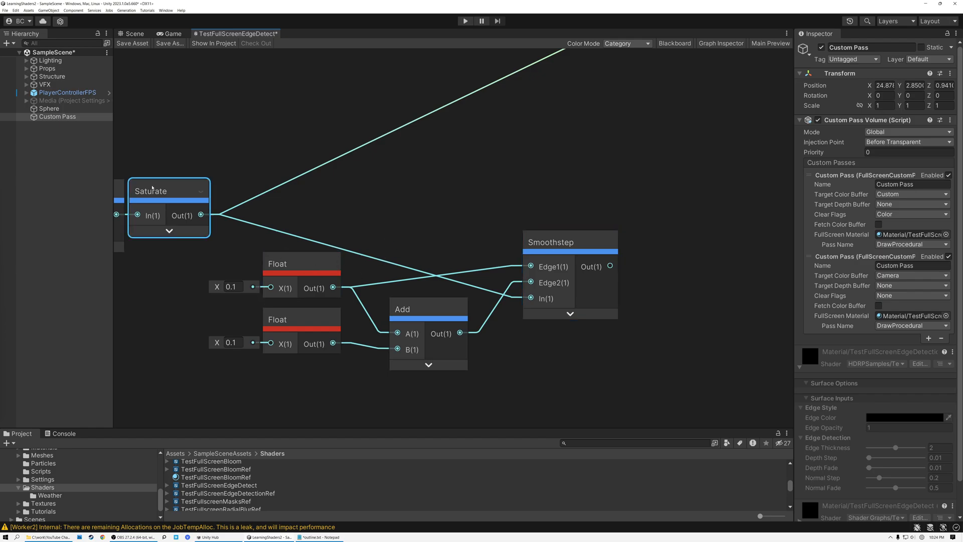
{"action": "left_click", "coordinate": [283, 264]}
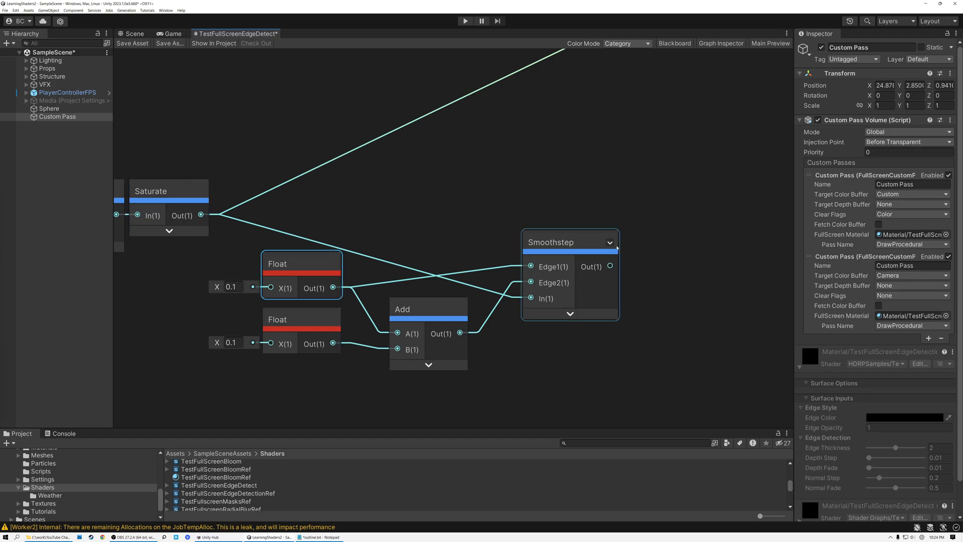
Route the depth Smoothstep output to the Fragment's Base Color and inspect the thresholded depth edges in the Scene view
{"action": "scroll", "coordinate": [552, 241], "scroll_direction": "down", "scroll_amount": 8}
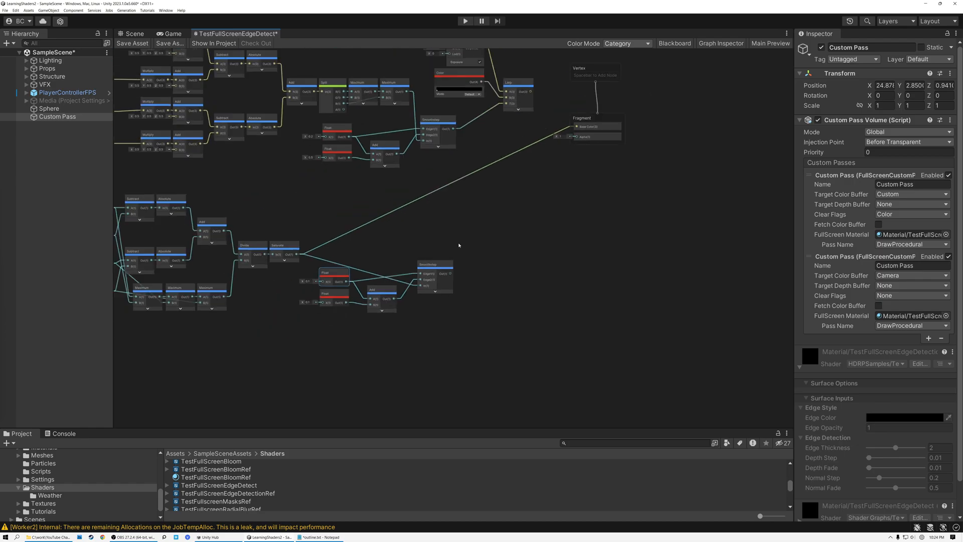
{"action": "left_click_drag", "start_coordinate": [451, 274], "coordinate": [560, 140]}
{"action": "scroll", "coordinate": [560, 139], "scroll_direction": "up", "scroll_amount": 3}
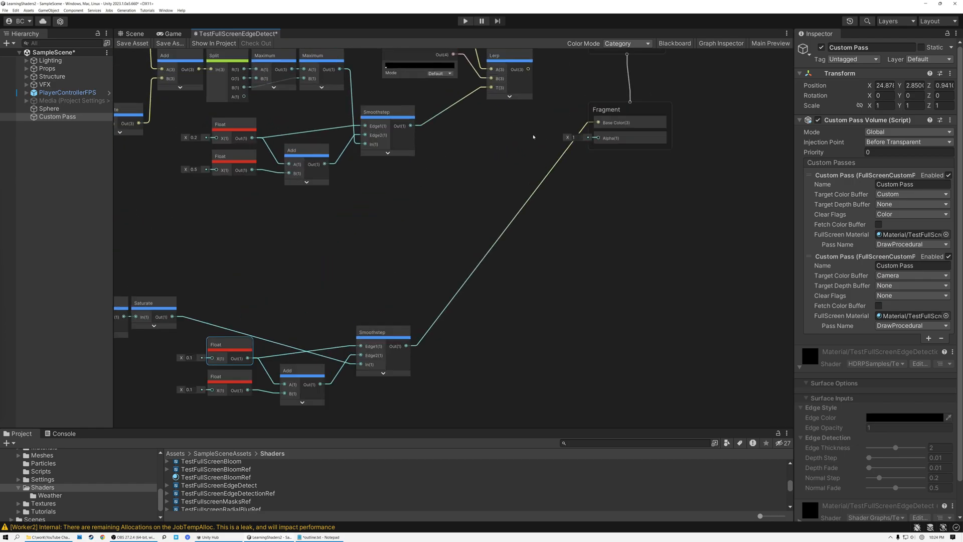
{"action": "left_click", "coordinate": [130, 34]}
{"action": "right_click_drag", "start_coordinate": [392, 187], "coordinate": [731, 217]}
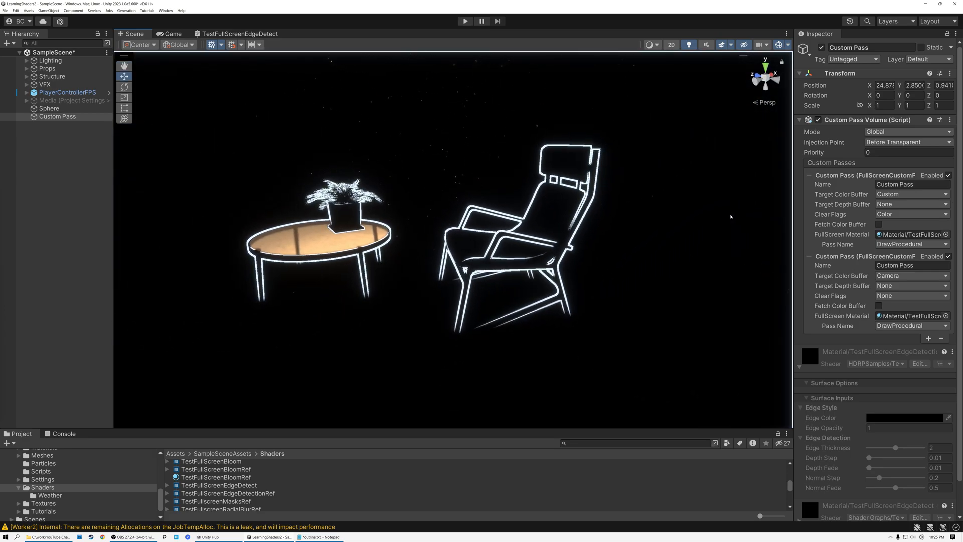
Add a collapsed Maximum node taking the normal Smoothstep output as A and the depth Smoothstep output as B
{"action": "left_click", "coordinate": [240, 34]}
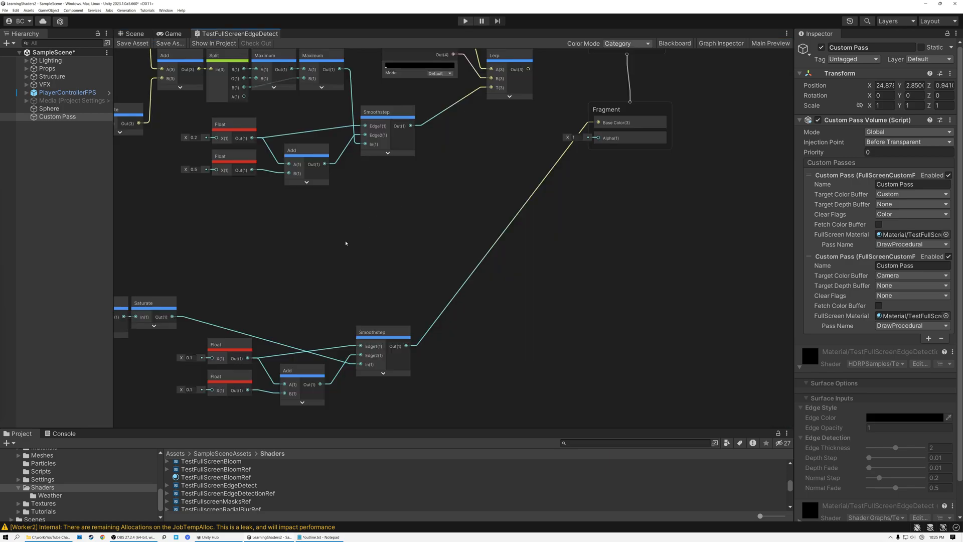
{"action": "left_click_drag", "start_coordinate": [411, 126], "coordinate": [474, 214]}
{"action": "type", "text": "max"}
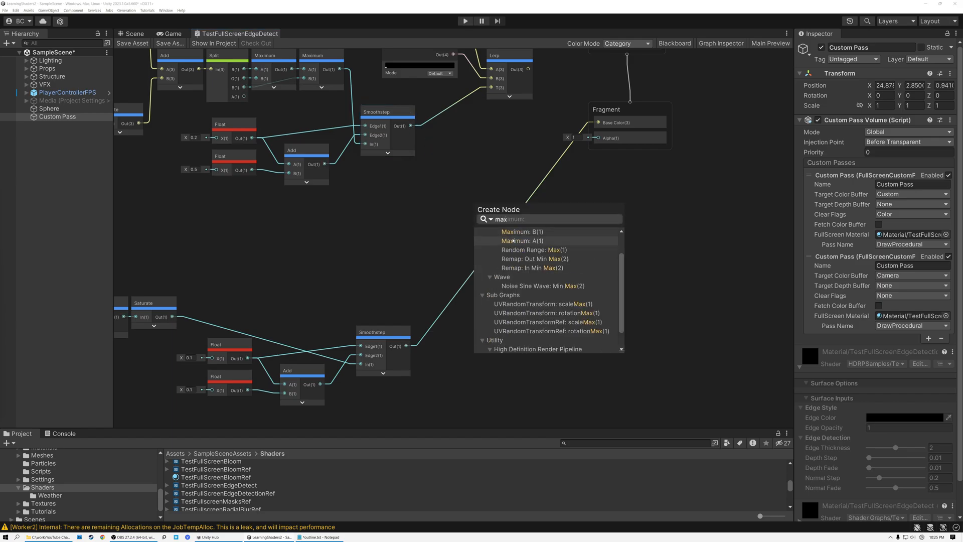
{"action": "left_click", "coordinate": [509, 241]}
{"action": "left_click_drag", "start_coordinate": [408, 346], "coordinate": [475, 231]}
{"action": "left_click", "coordinate": [507, 243]}
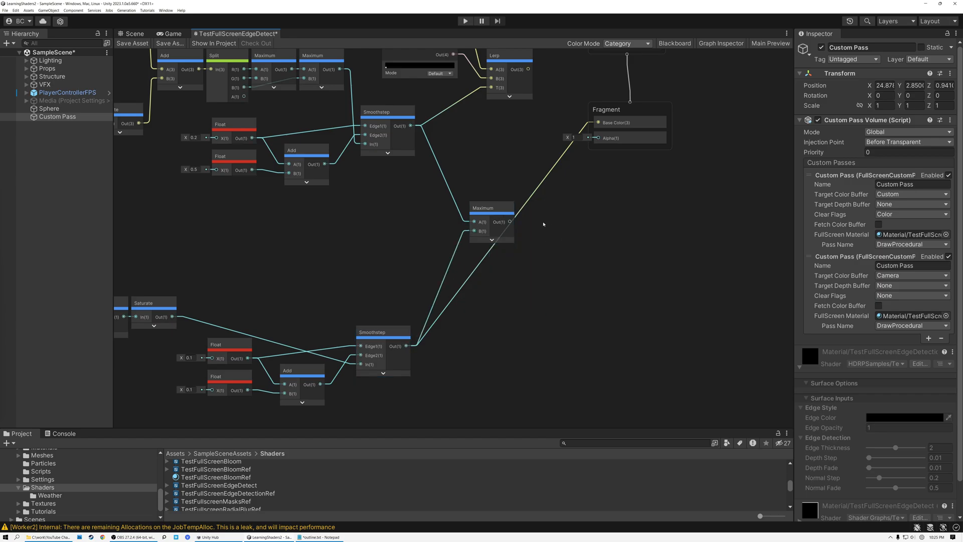
Preview the Maximum output as Base Color, saving the graph and inspecting the combined edges in the Scene view
{"action": "left_click_drag", "start_coordinate": [510, 222], "coordinate": [599, 123]}
{"action": "left_click", "coordinate": [133, 43]}
{"action": "left_click", "coordinate": [132, 34]}
{"action": "right_click_drag", "start_coordinate": [472, 205], "coordinate": [339, 201]}
{"action": "right_click_drag", "start_coordinate": [569, 281], "coordinate": [452, 293]}
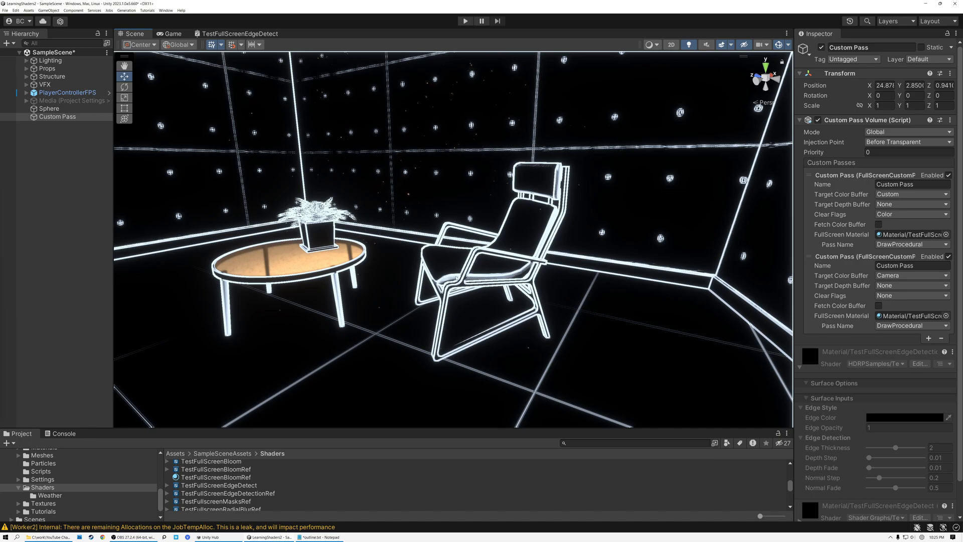
{"action": "right_click_drag", "start_coordinate": [531, 271], "coordinate": [473, 263]}
{"action": "key", "text": "s"}
{"action": "key", "text": "w"}
Move the Lerp node slightly nearer the Vertex block and connect the combined Maximum output to its T input
{"action": "left_click", "coordinate": [231, 34]}
{"action": "middle_click_drag", "start_coordinate": [517, 148], "coordinate": [520, 293]}
{"action": "scroll", "coordinate": [455, 138], "scroll_direction": "up", "scroll_amount": 5}
{"action": "left_click", "coordinate": [454, 139]}
{"action": "left_click", "coordinate": [456, 249]}
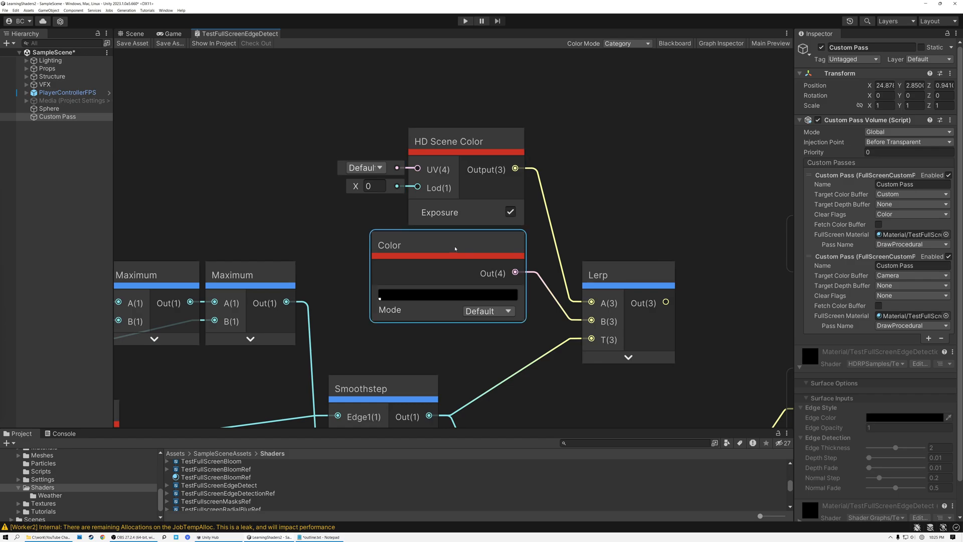
{"action": "scroll", "coordinate": [542, 249], "scroll_direction": "down", "scroll_amount": 3}
{"action": "middle_click_drag", "start_coordinate": [617, 225], "coordinate": [462, 135]}
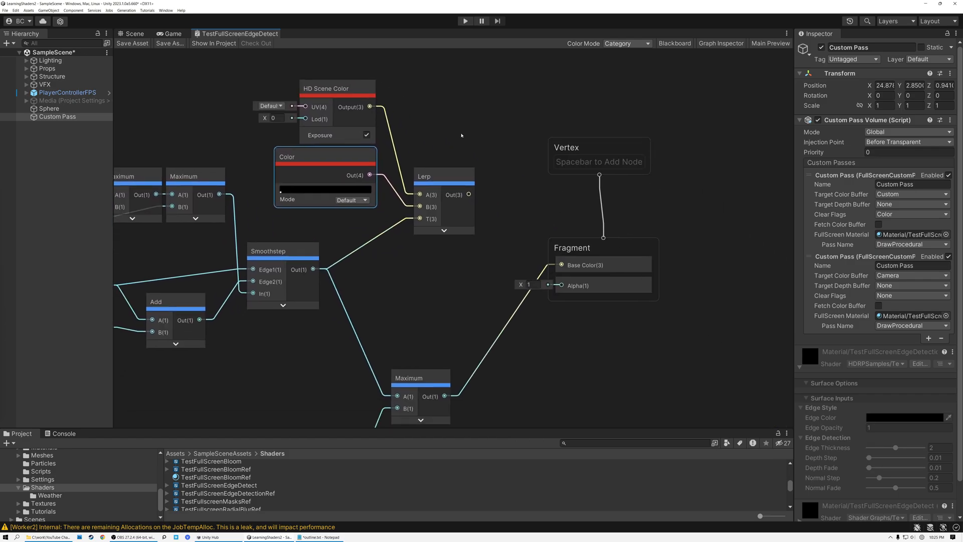
{"action": "left_click_drag", "start_coordinate": [447, 177], "coordinate": [481, 156]}
{"action": "scroll", "coordinate": [417, 291], "scroll_direction": "down", "scroll_amount": 3}
{"action": "middle_click_drag", "start_coordinate": [417, 291], "coordinate": [426, 248]}
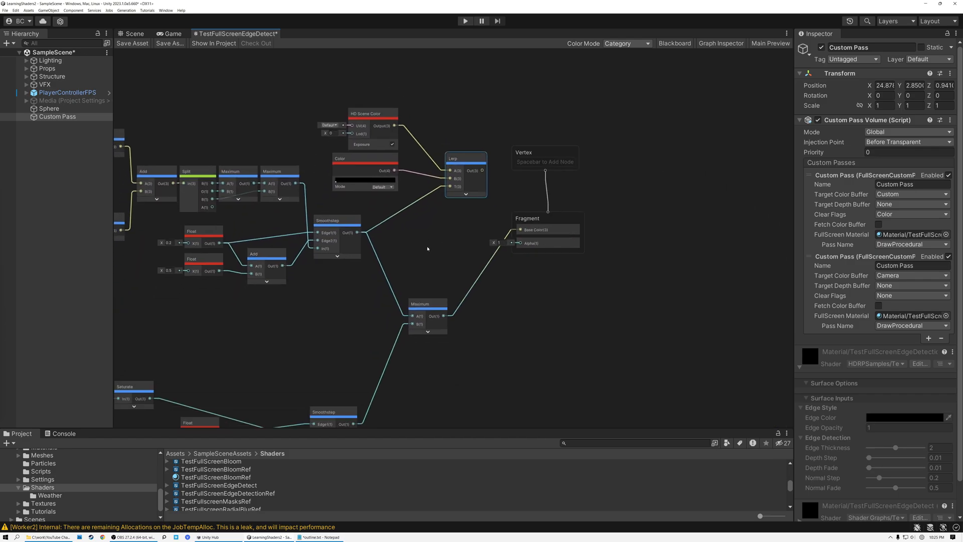
{"action": "left_click_drag", "start_coordinate": [444, 317], "coordinate": [451, 187]}
Review the normal and depth edge branches that feed the combining Maximum node
{"action": "scroll", "coordinate": [396, 212], "scroll_direction": "up", "scroll_amount": 2}
{"action": "middle_click_drag", "start_coordinate": [378, 212], "coordinate": [667, 219]}
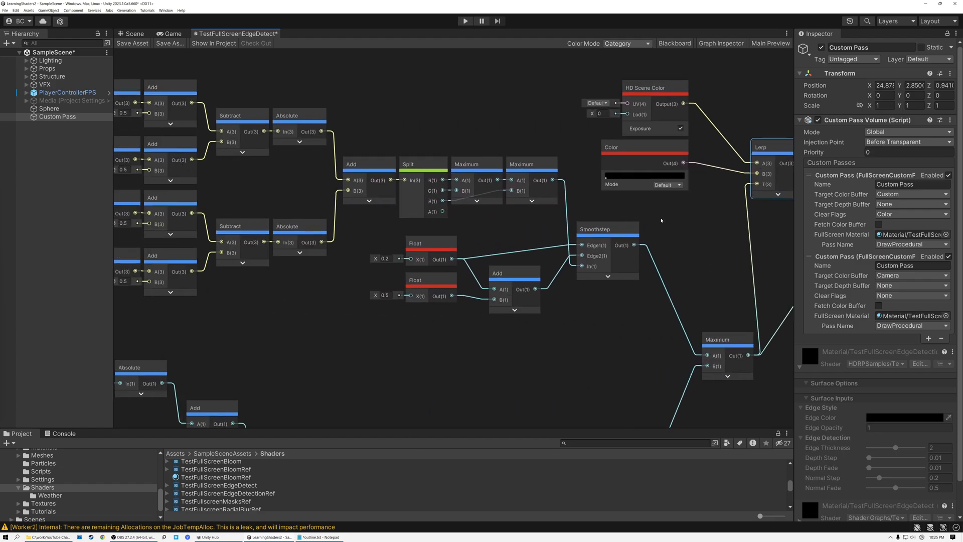
{"action": "scroll", "coordinate": [245, 154], "scroll_direction": "down", "scroll_amount": 4}
{"action": "middle_click_drag", "start_coordinate": [217, 102], "coordinate": [395, 113]}
{"action": "left_click_drag", "start_coordinate": [256, 85], "coordinate": [466, 259]}
{"action": "left_click_drag", "start_coordinate": [288, 268], "coordinate": [394, 388]}
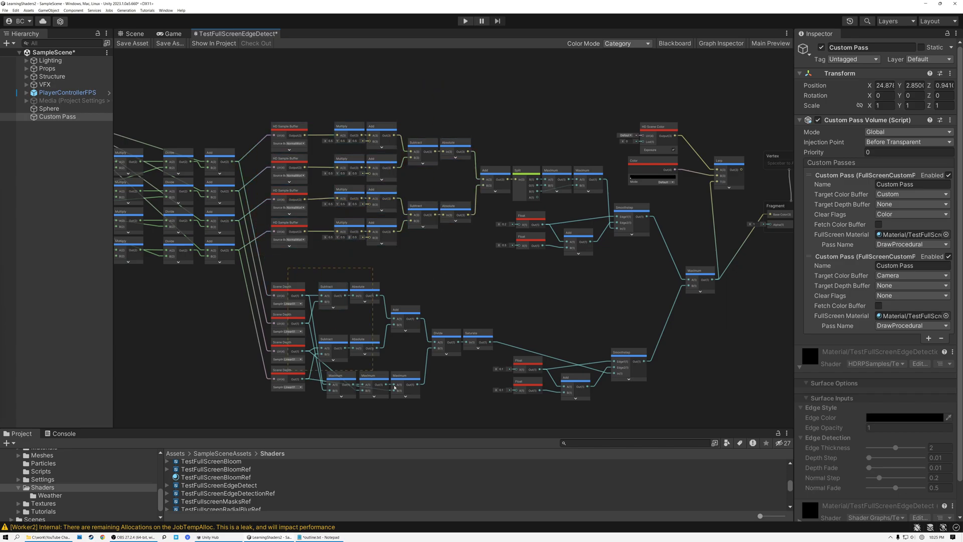
{"action": "left_click_drag", "start_coordinate": [472, 414], "coordinate": [472, 414]}
Connect the Lerp output to the Fragment's Base Color and move the Vertex and Fragment blocks closer to Lerp
{"action": "middle_click_drag", "start_coordinate": [580, 290], "coordinate": [253, 288]}
{"action": "scroll", "coordinate": [383, 227], "scroll_direction": "up", "scroll_amount": 6}
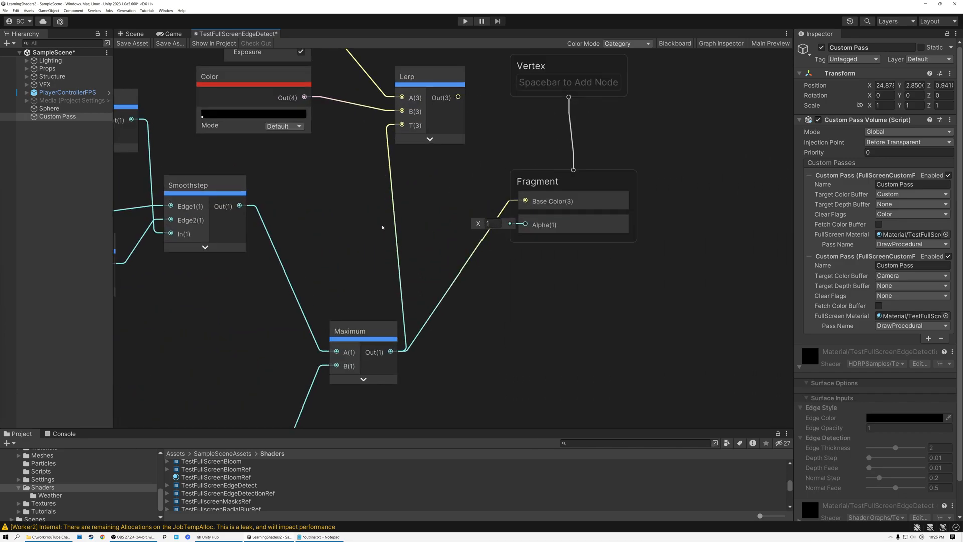
{"action": "left_click_drag", "start_coordinate": [459, 98], "coordinate": [524, 201]}
{"action": "scroll", "coordinate": [515, 138], "scroll_direction": "down", "scroll_amount": 3}
{"action": "scroll", "coordinate": [515, 138], "scroll_direction": "down", "scroll_amount": 1}
{"action": "middle_click_drag", "start_coordinate": [514, 138], "coordinate": [526, 175]}
{"action": "left_click_drag", "start_coordinate": [651, 92], "coordinate": [579, 144]}
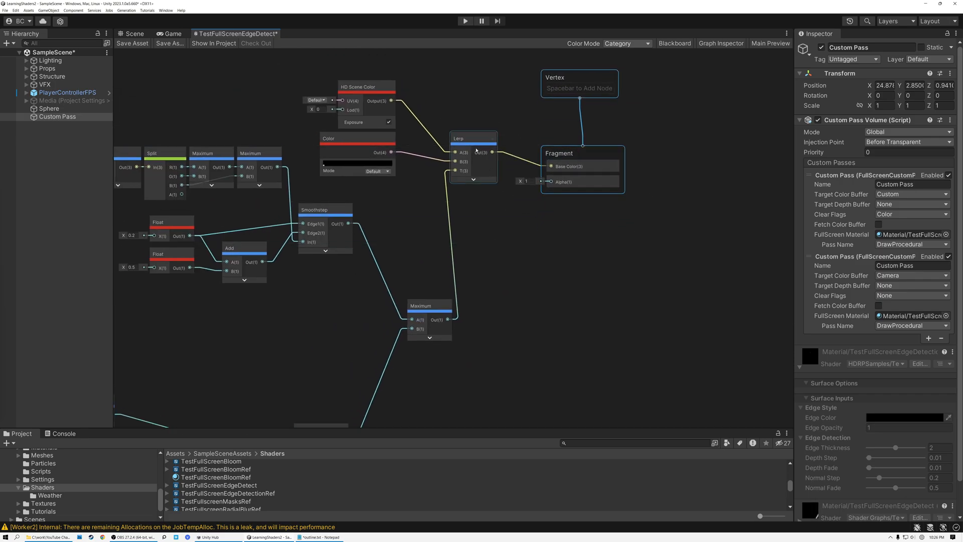
Save the edge detection graph and inspect the blended outlines on the counter and golden ball in the Scene view
{"action": "left_click", "coordinate": [134, 44]}
{"action": "left_click", "coordinate": [129, 35]}
{"action": "right_click_drag", "start_coordinate": [415, 206], "coordinate": [512, 204]}
{"action": "key", "text": "w"}
{"action": "key", "text": "s"}
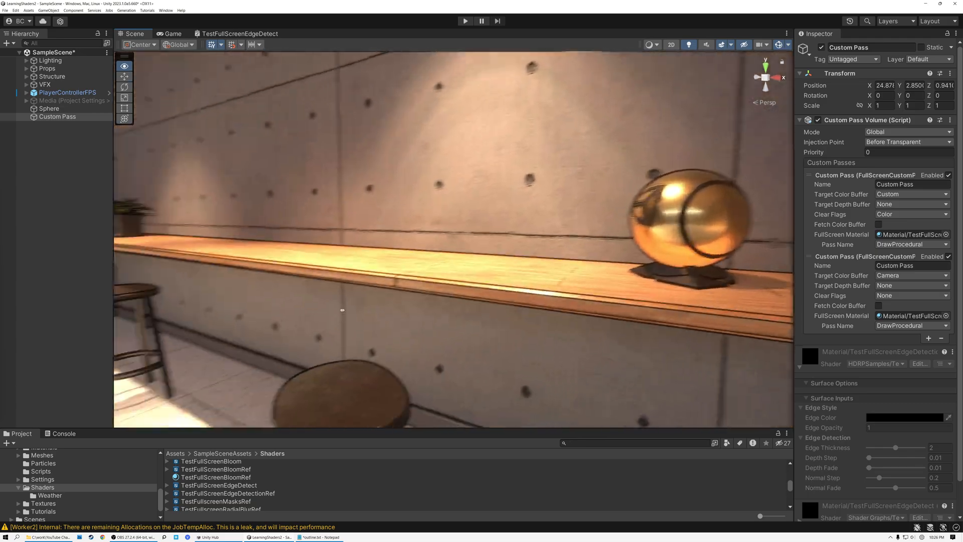
Compare the lounge corner with and without outlines by disabling and re-enabling the Custom Pass Volume component
{"action": "right_click_drag", "start_coordinate": [342, 310], "coordinate": [640, 291]}
{"action": "key", "text": "w"}
{"action": "key", "text": "s"}
{"action": "key", "text": "w"}
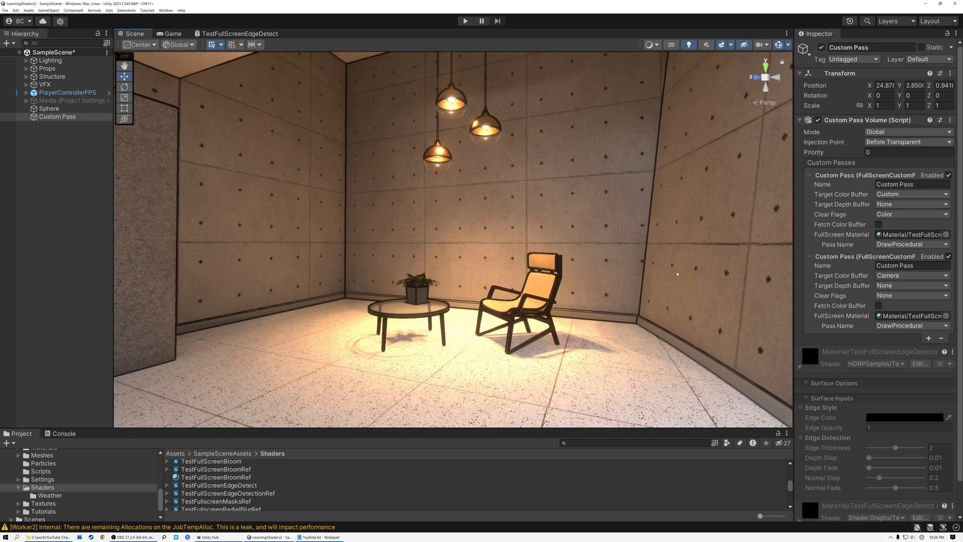
{"action": "left_click", "coordinate": [819, 120]}
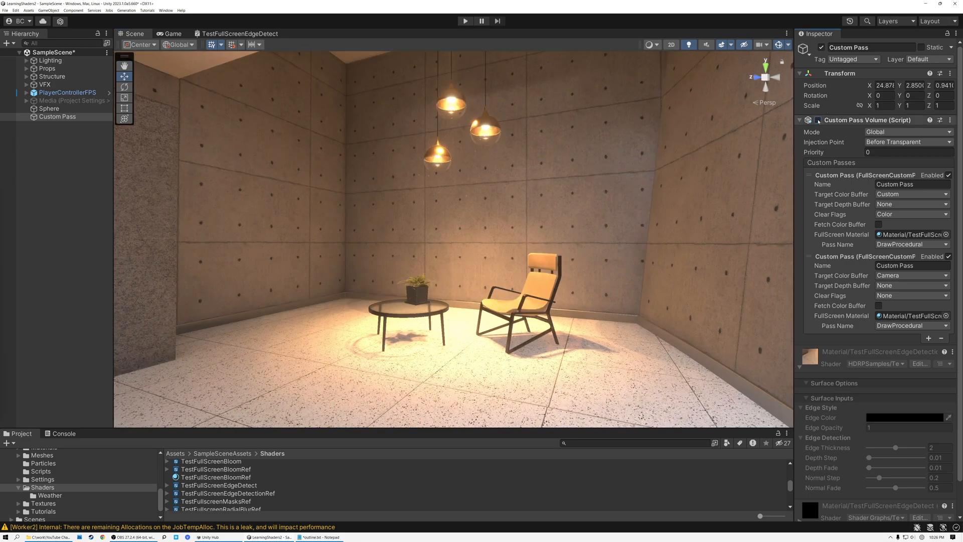
{"action": "left_click", "coordinate": [819, 120]}
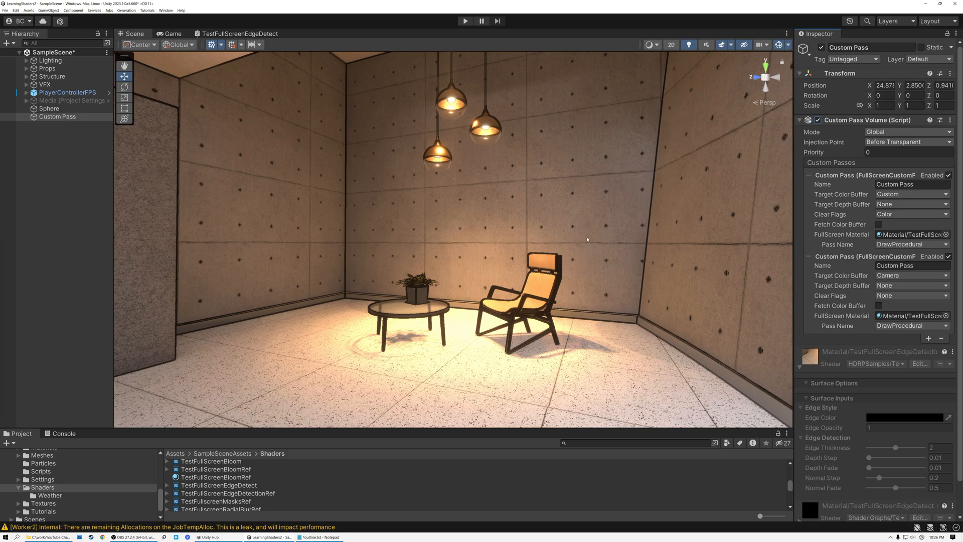
Examine the edge outlines on the lounge chair, glass table and potted plant from close up and farther away
{"action": "scroll", "coordinate": [598, 226], "scroll_direction": "up", "scroll_amount": 10}
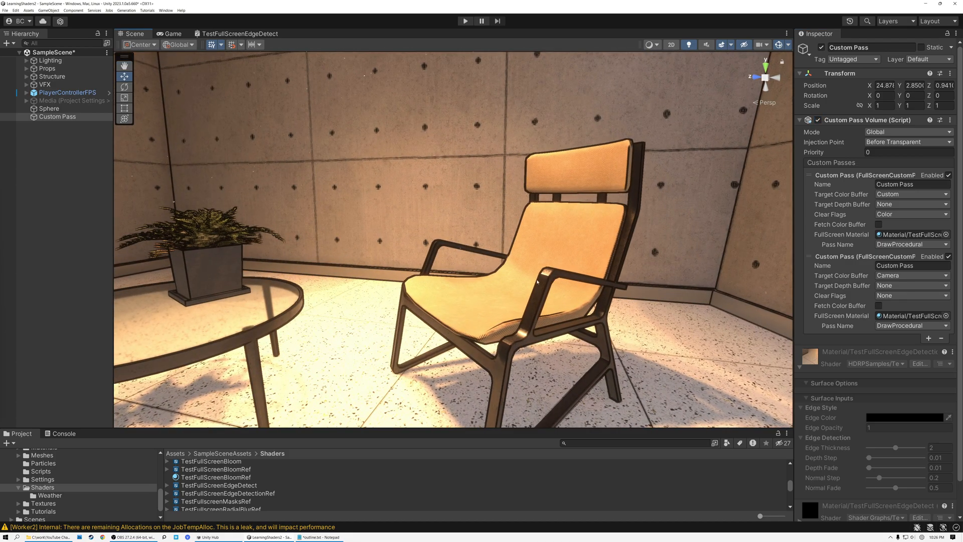
{"action": "key", "text": "s"}
{"action": "right_click_drag", "start_coordinate": [525, 271], "coordinate": [498, 257]}
{"action": "key", "text": "w"}
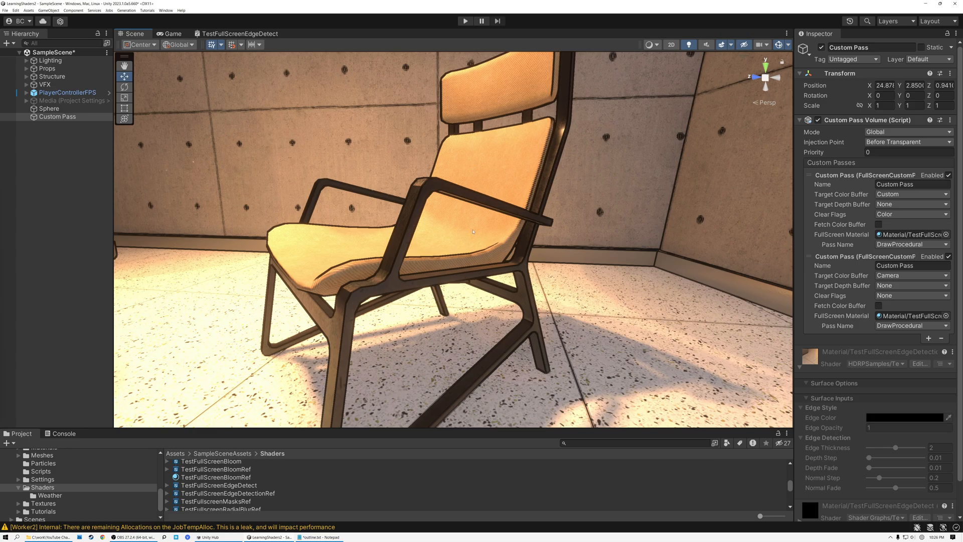
{"action": "key", "text": "s"}
{"action": "right_click_drag", "start_coordinate": [463, 180], "coordinate": [475, 206]}
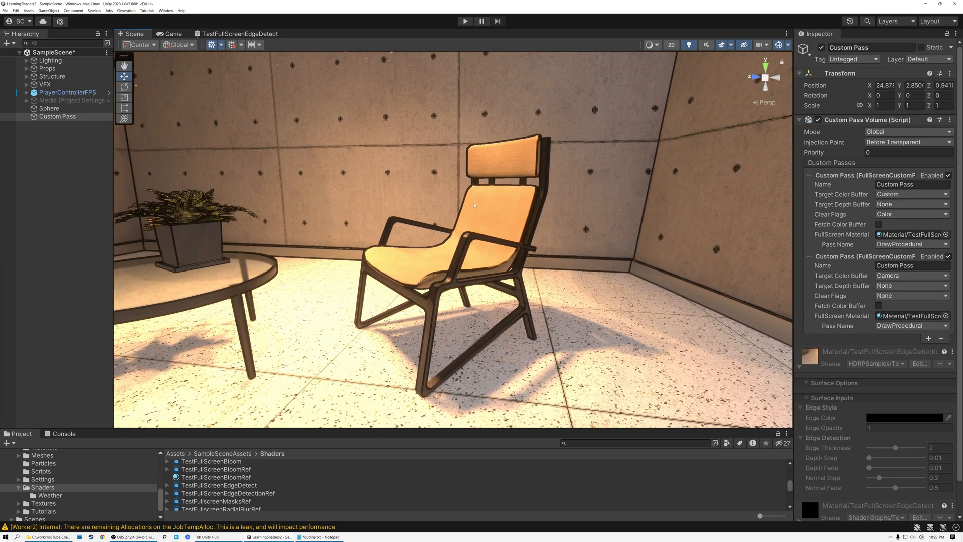
{"action": "right_click_drag", "start_coordinate": [527, 216], "coordinate": [455, 247]}
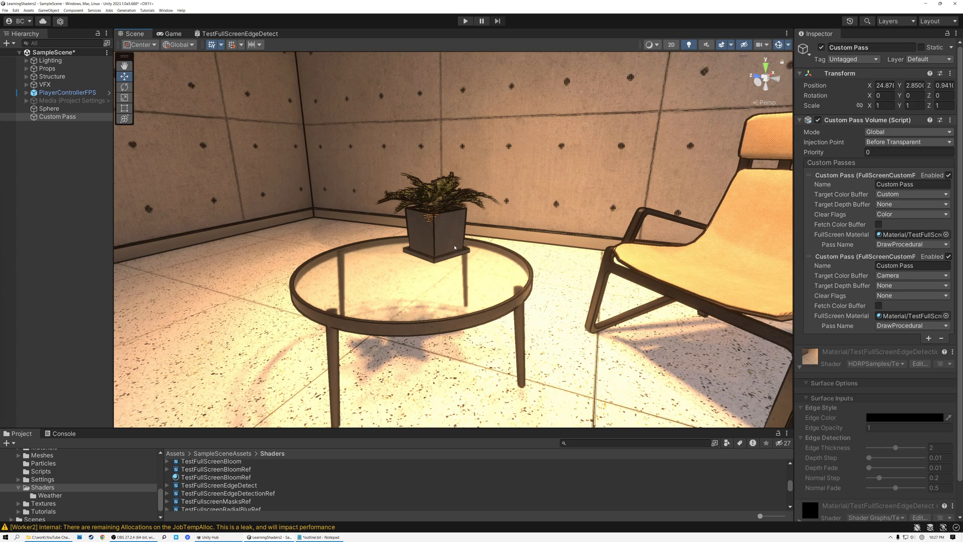
{"action": "right_click_drag", "start_coordinate": [455, 248], "coordinate": [455, 258]}
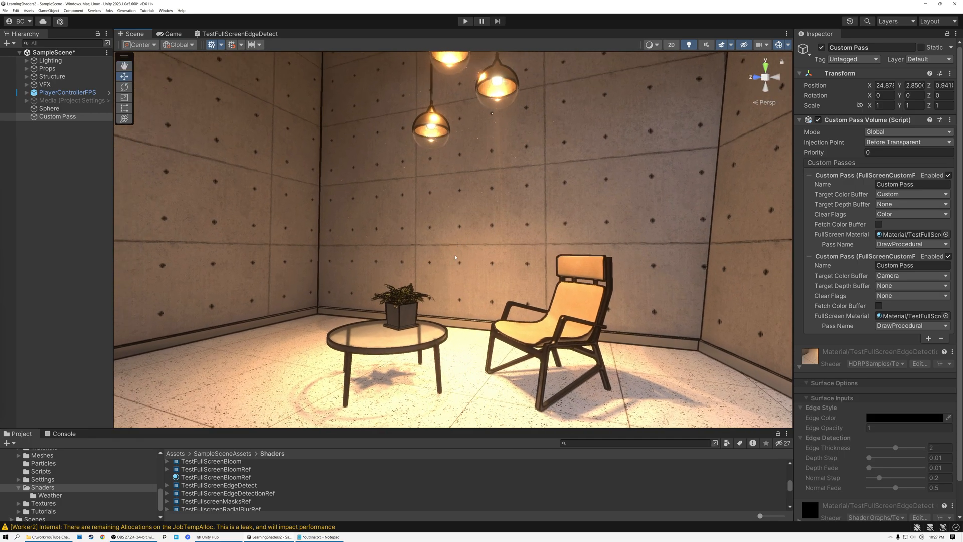